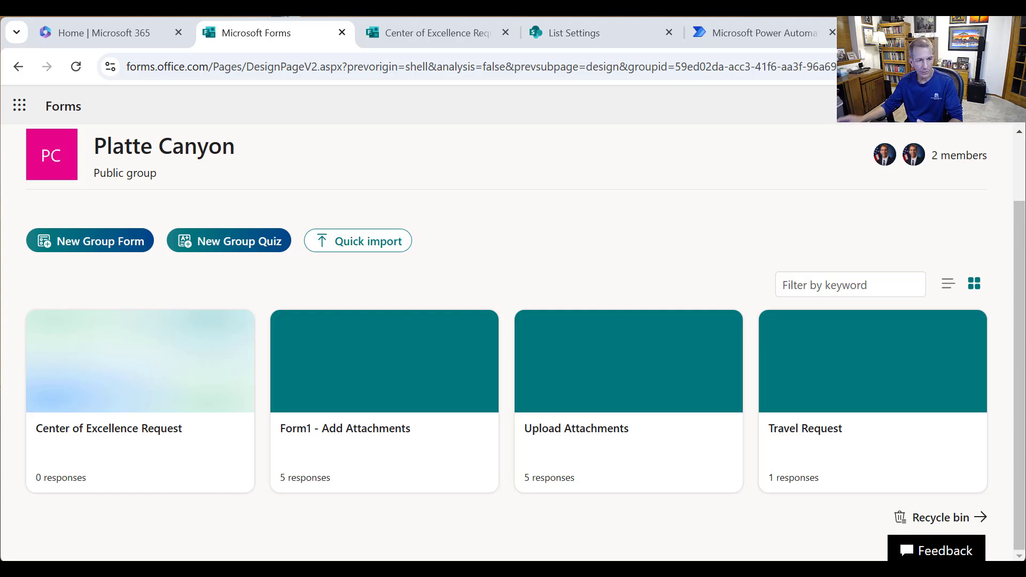
# - Open the Center of Excellence Request form and review its Yes/No agreement and Comments questions
pyautogui.click(116, 405)
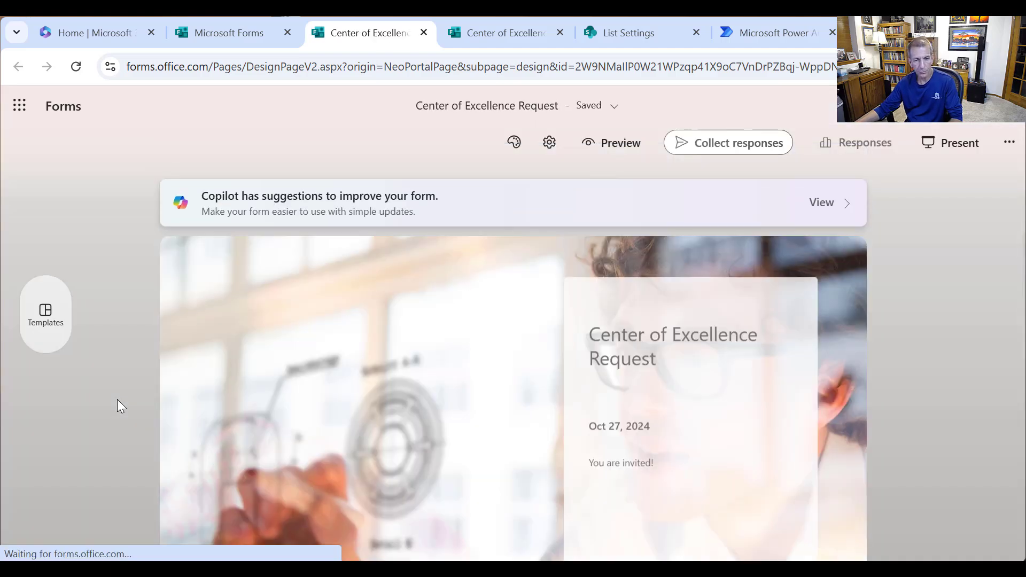
pyautogui.scroll(-8, 609, 355)
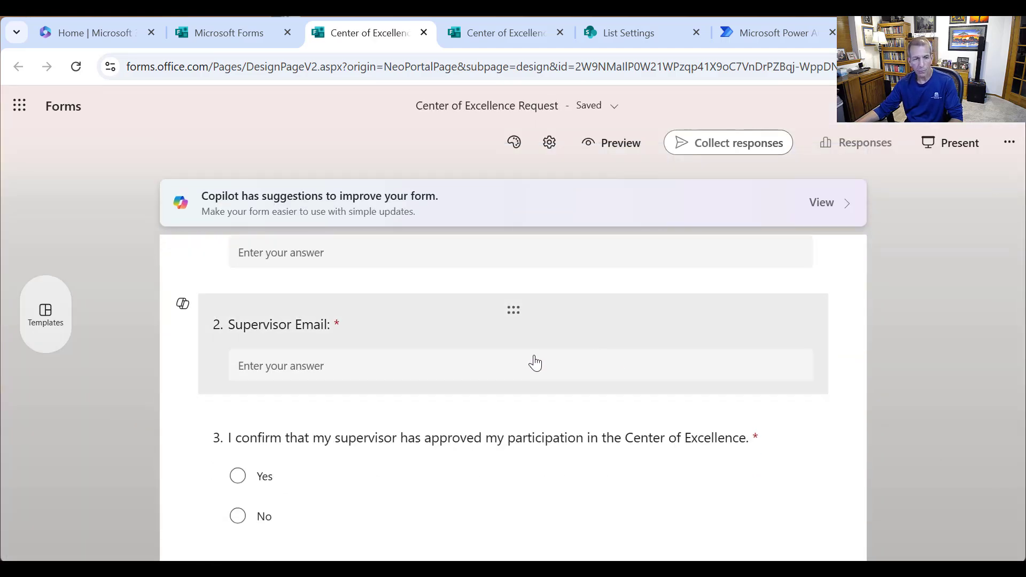
pyautogui.scroll(2, 531, 362)
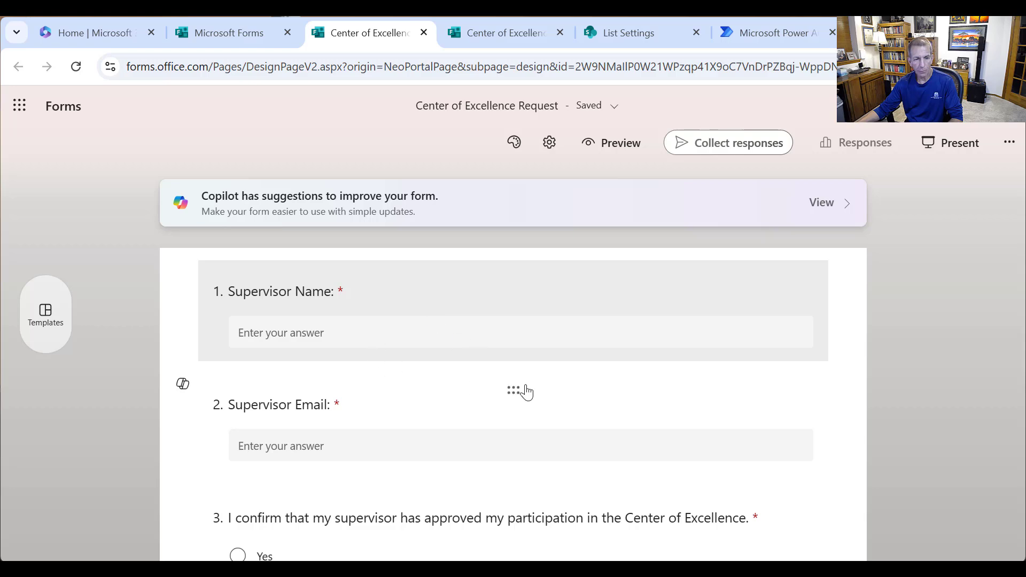
pyautogui.scroll(-3, 430, 422)
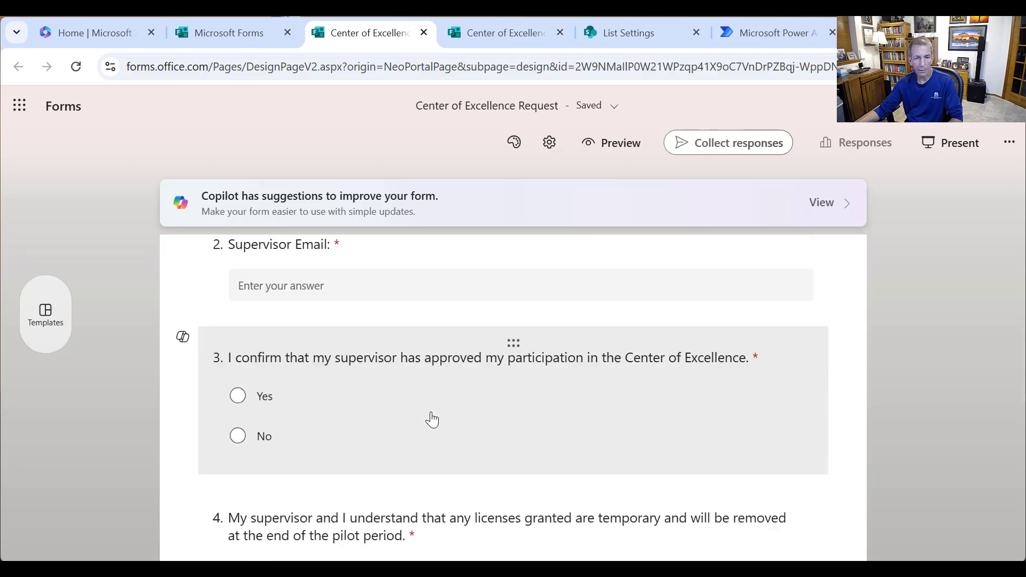
pyautogui.scroll(-7, 420, 414)
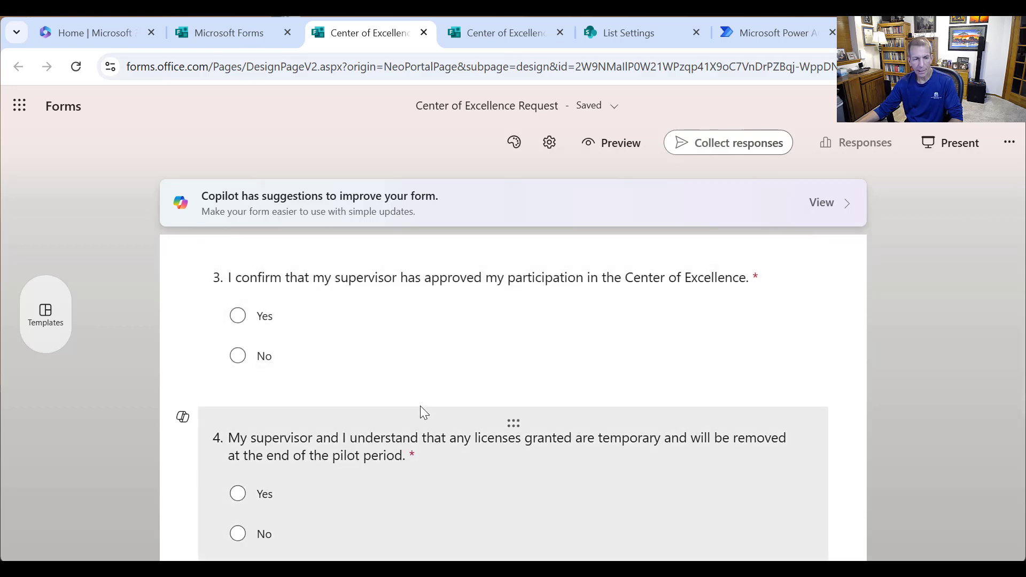
pyautogui.scroll(-2, 432, 406)
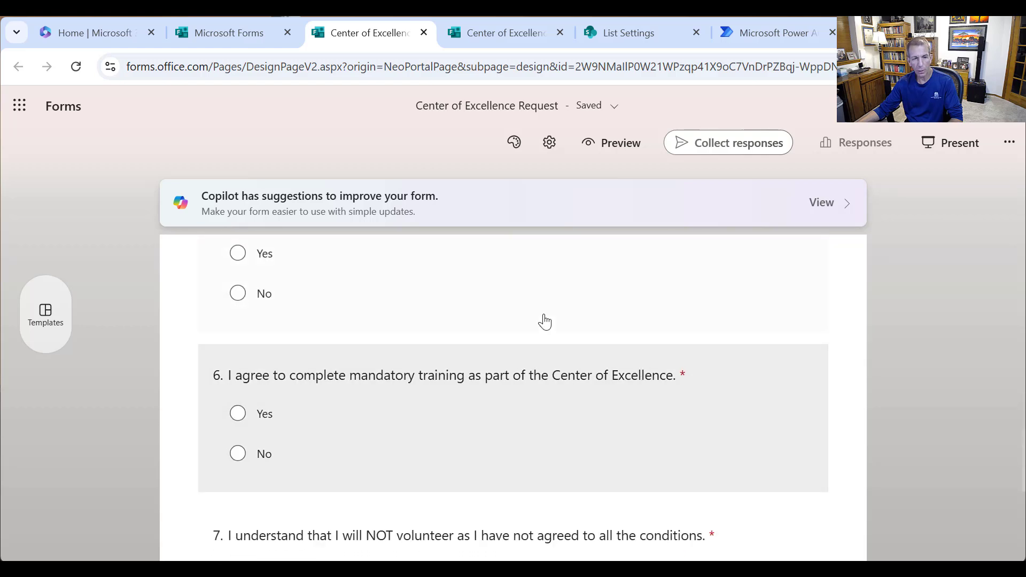
pyautogui.scroll(1, 513, 393)
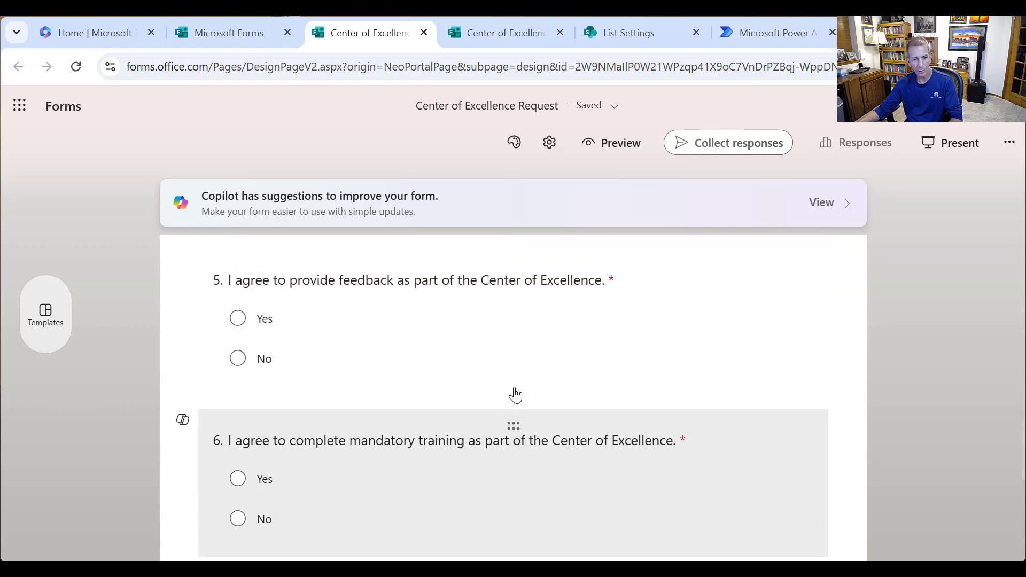
pyautogui.scroll(-3, 511, 393)
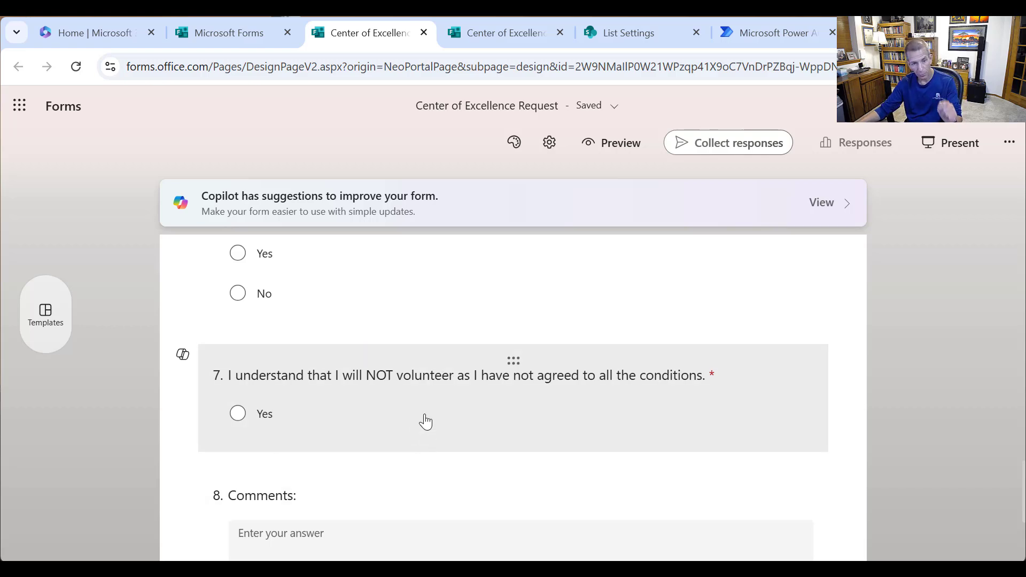
pyautogui.scroll(-2, 395, 507)
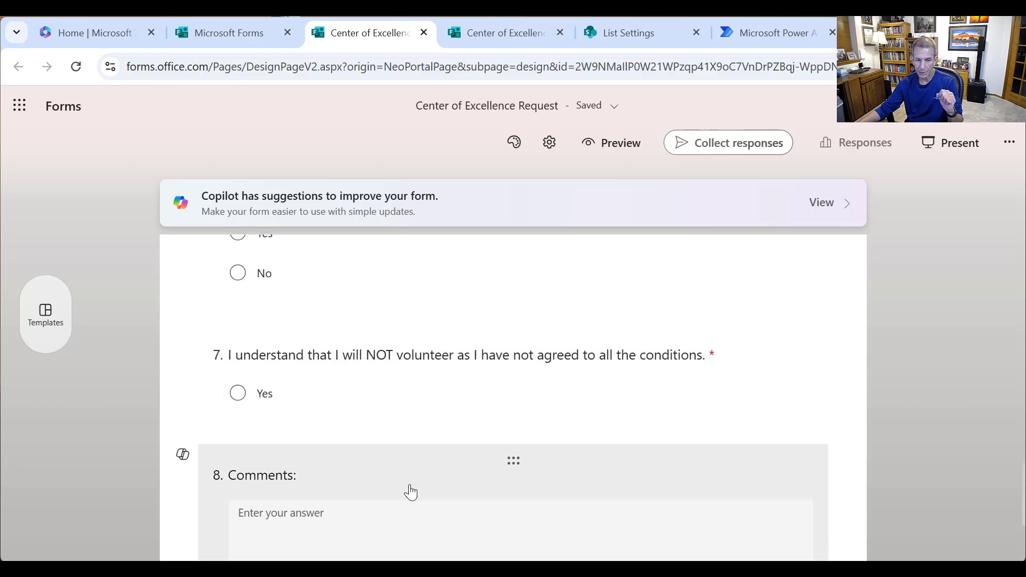
pyautogui.scroll(5, 427, 478)
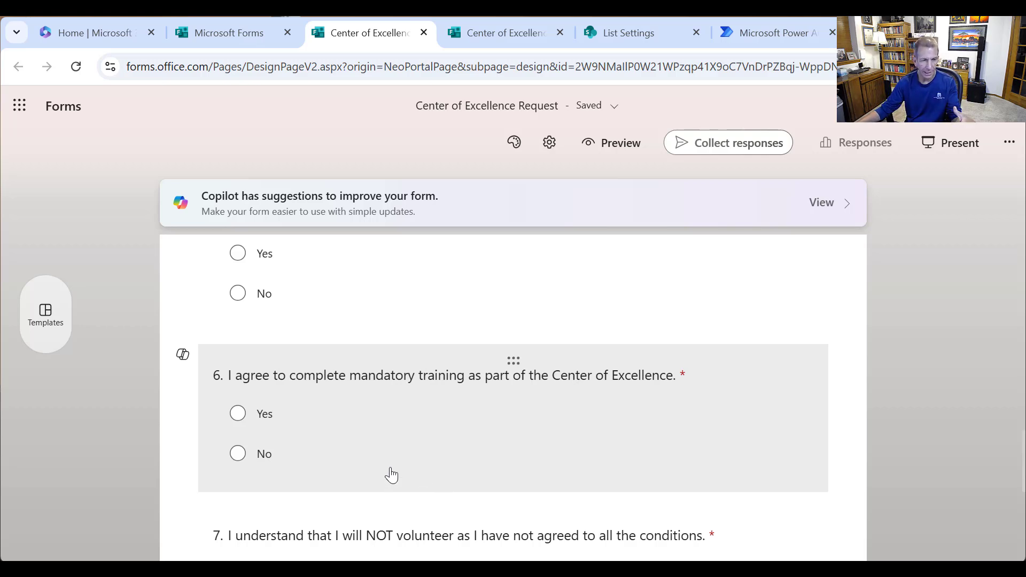
pyautogui.scroll(8, 523, 385)
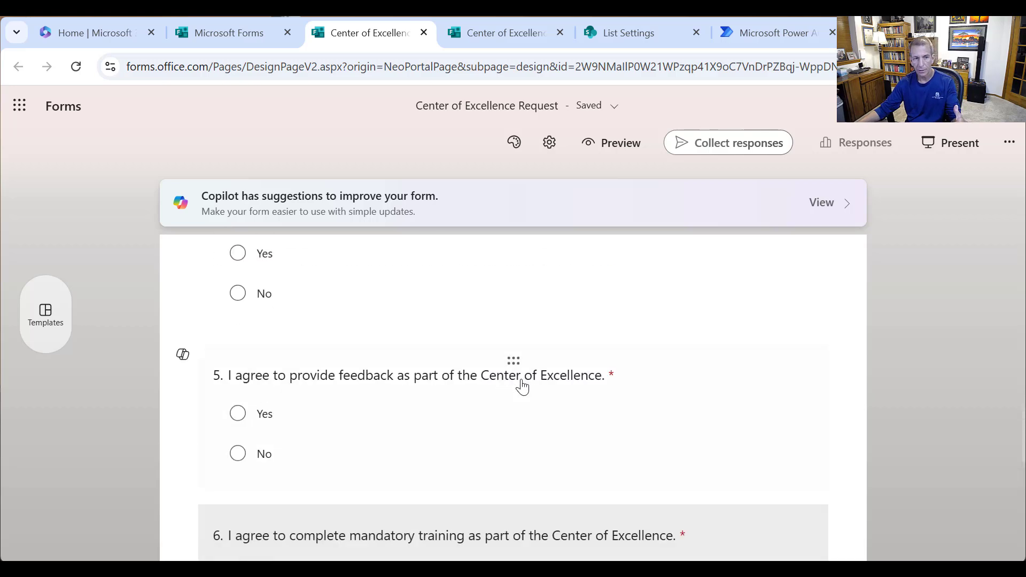
# - Add branching so No on questions 3, 4 and 5 goes to question 7
pyautogui.click(803, 373)
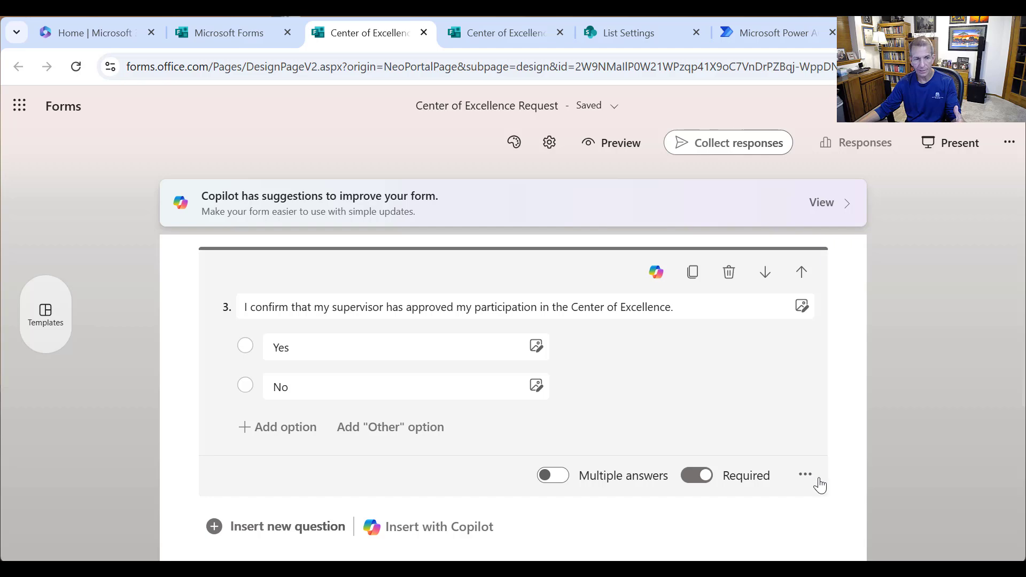
pyautogui.click(807, 477)
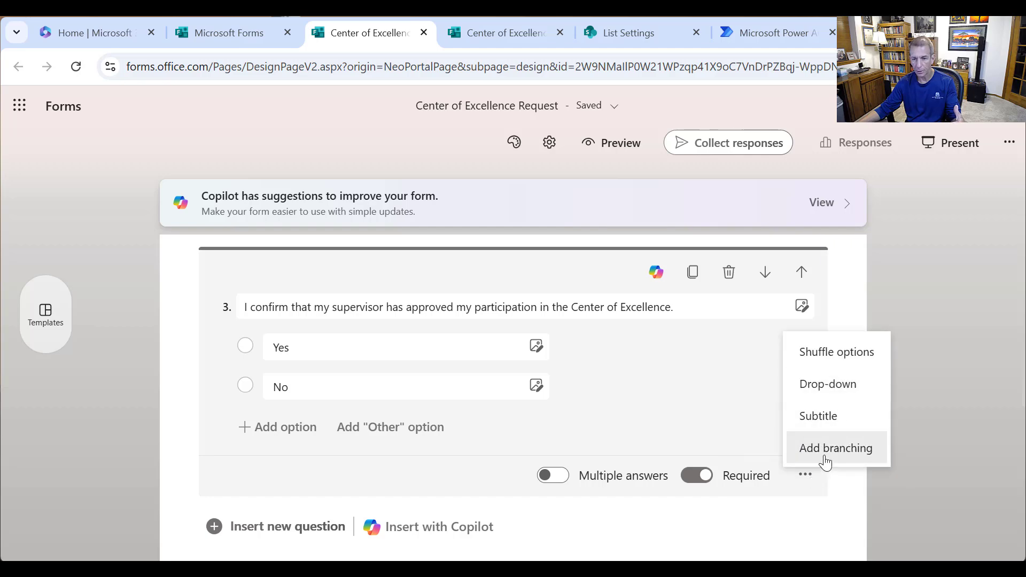
pyautogui.click(826, 450)
pyautogui.scroll(-3, 806, 449)
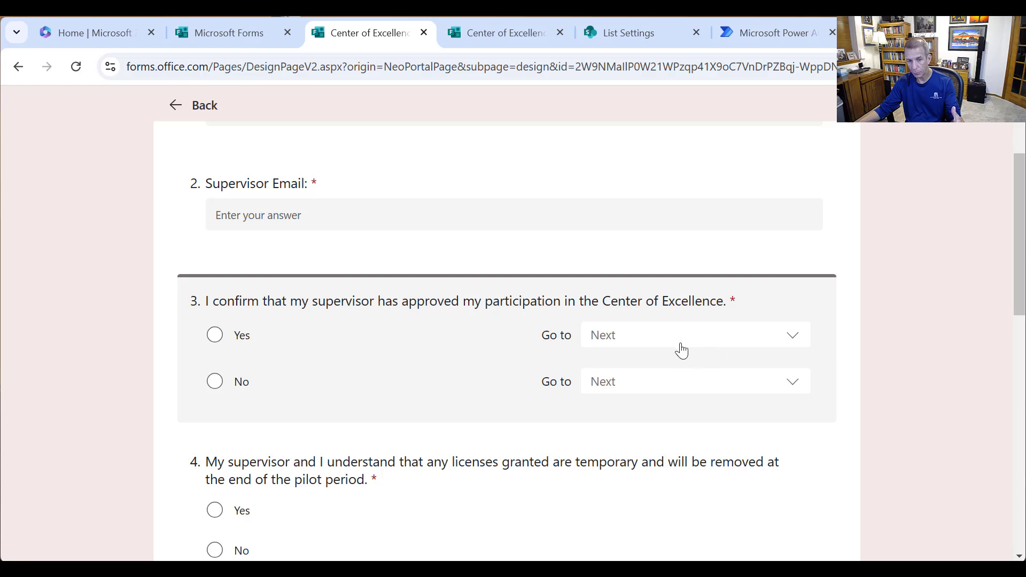
pyautogui.click(725, 385)
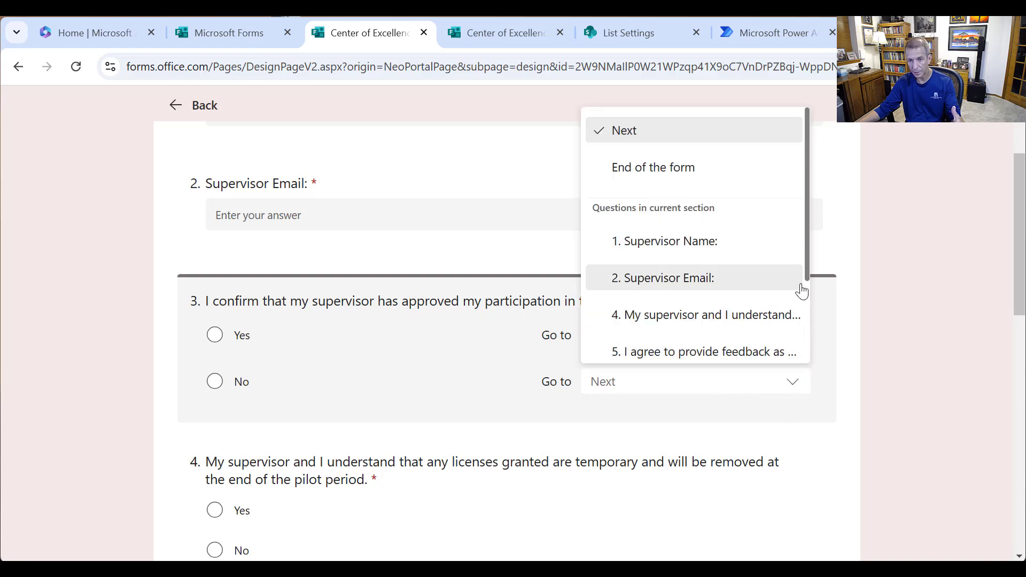
pyautogui.scroll(-2, 810, 275)
pyautogui.click(733, 322)
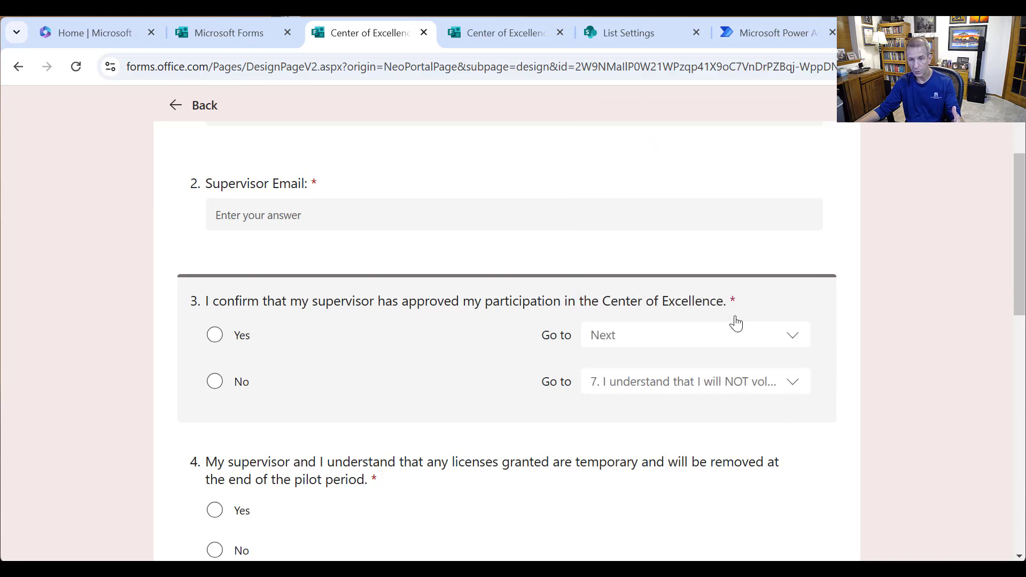
pyautogui.scroll(-3, 770, 406)
pyautogui.click(779, 374)
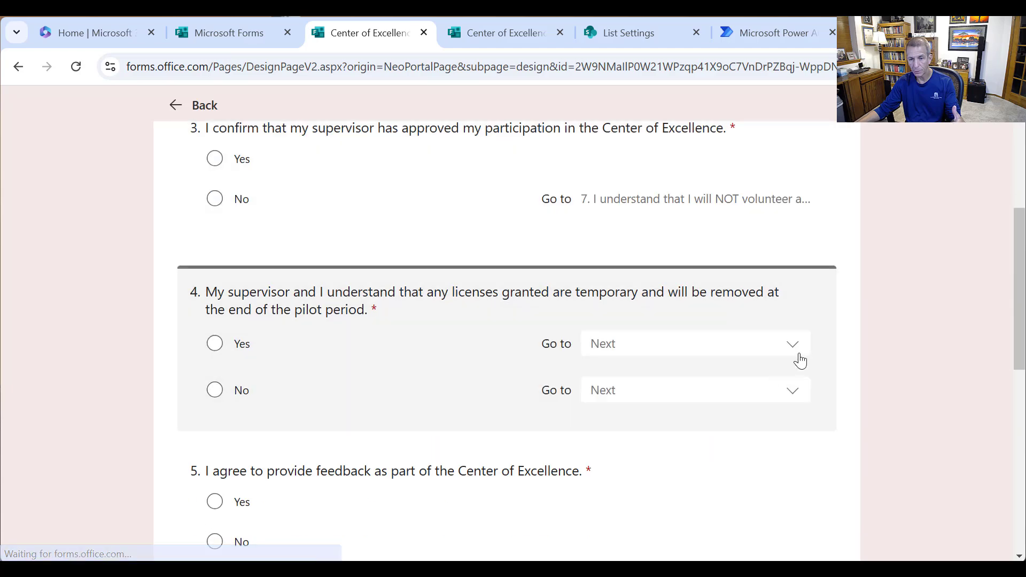
pyautogui.click(795, 394)
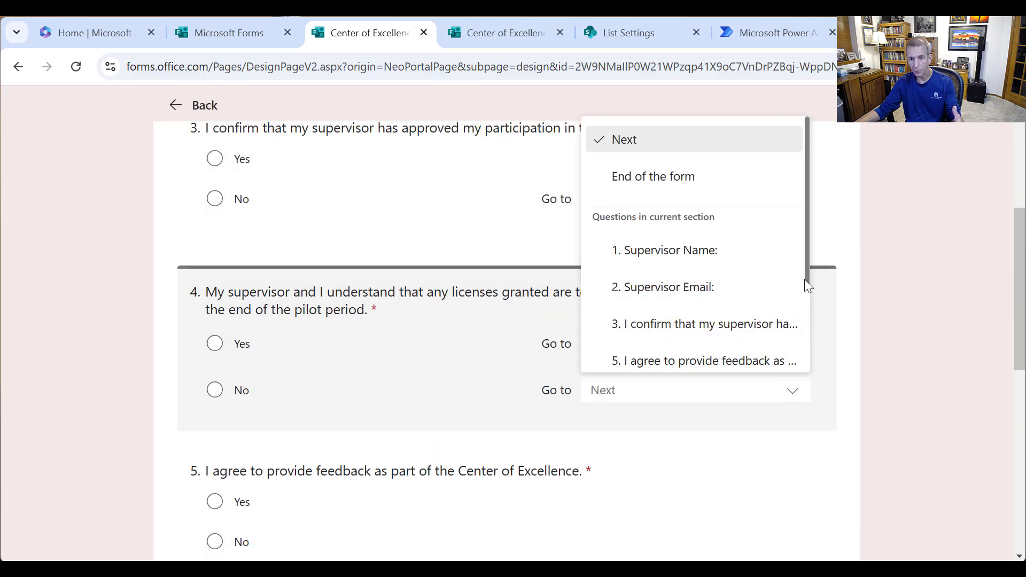
pyautogui.moveTo(807, 283); pyautogui.dragTo(805, 343)
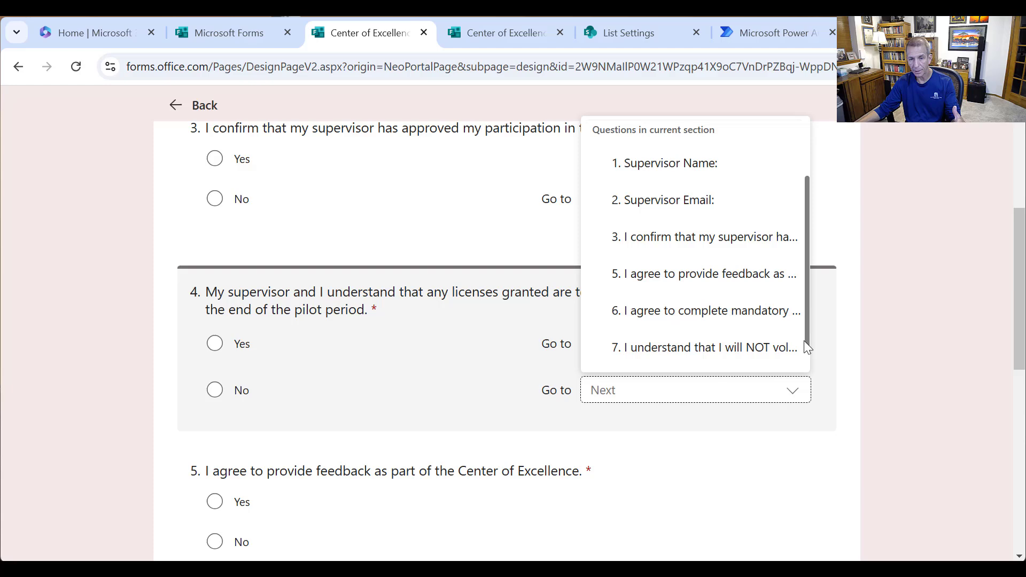
pyautogui.click(755, 348)
pyautogui.scroll(-3, 755, 377)
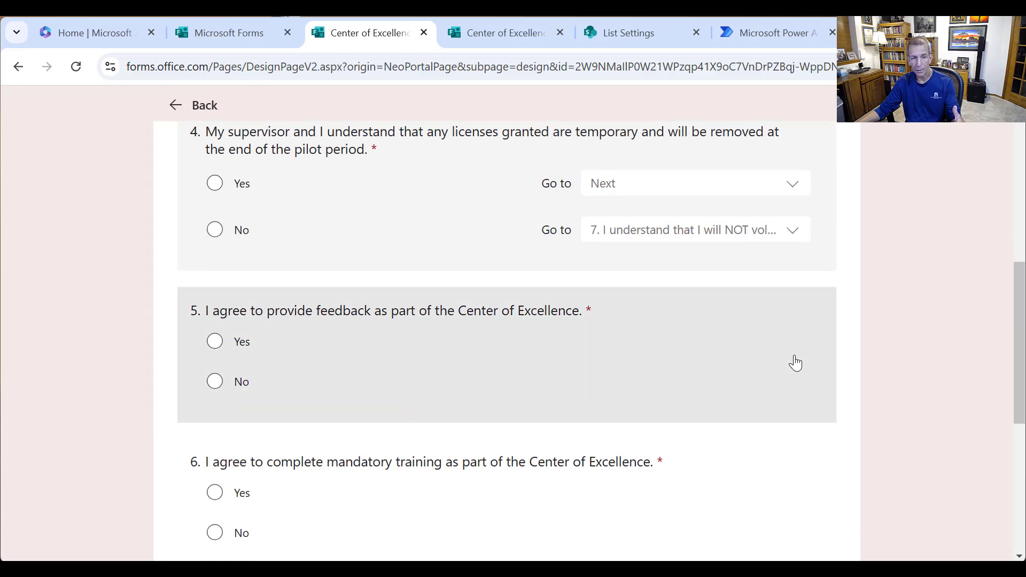
pyautogui.click(795, 363)
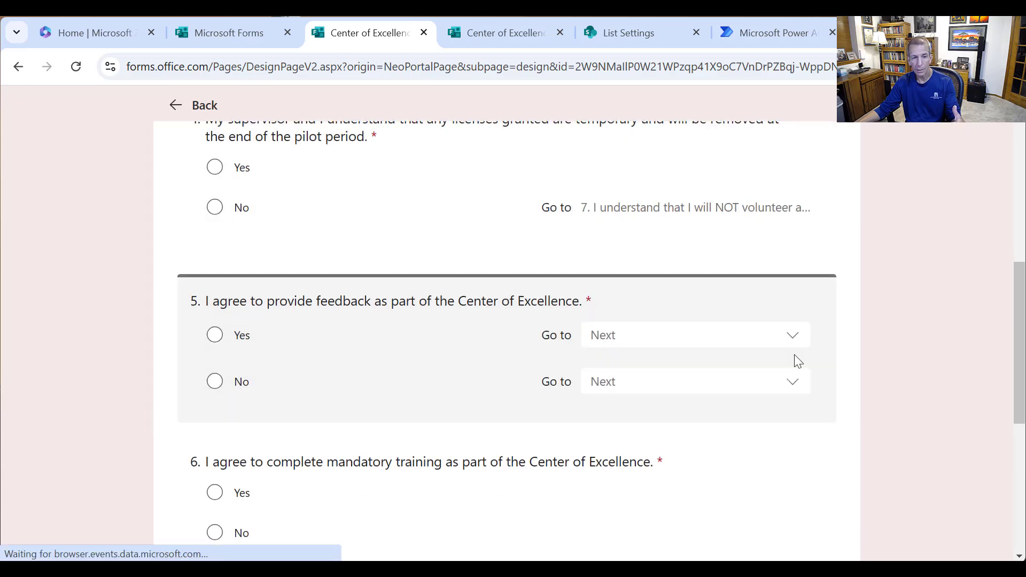
pyautogui.click(796, 389)
pyautogui.scroll(-2, 796, 331)
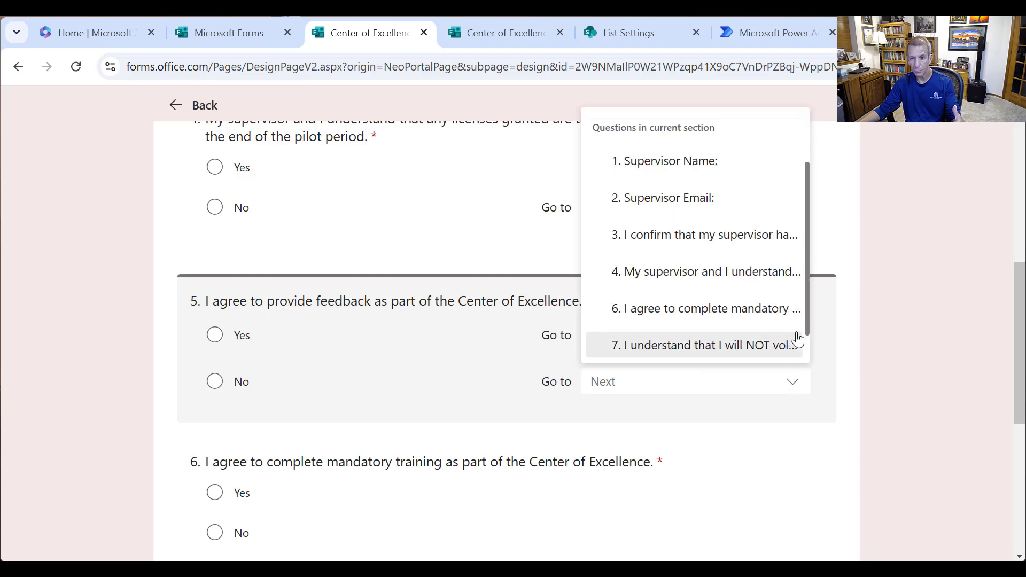
pyautogui.click(735, 356)
pyautogui.scroll(-3, 727, 400)
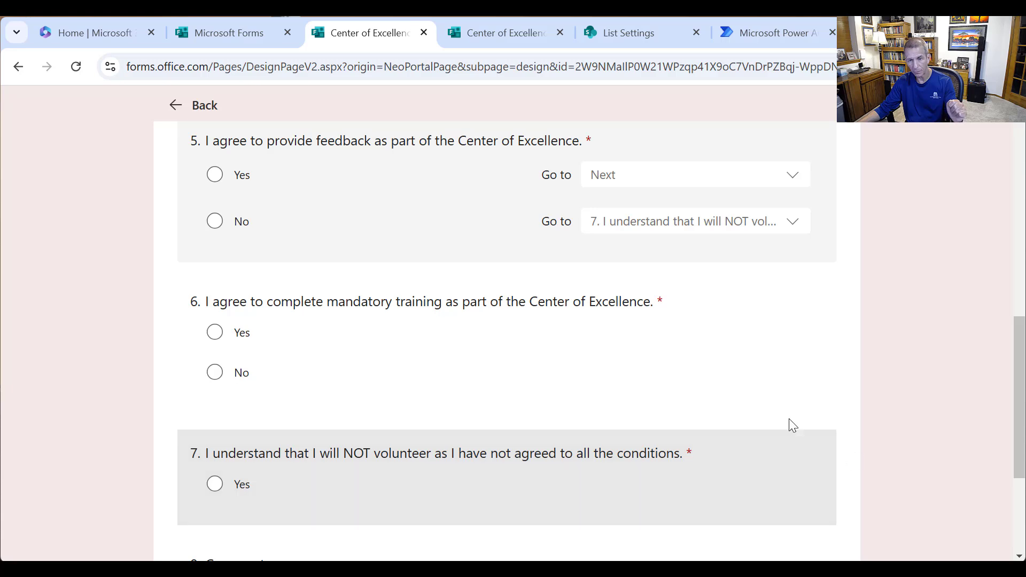
# - Send question 6's Yes to 8. Comments, keeping its No on the next question
pyautogui.click(785, 370)
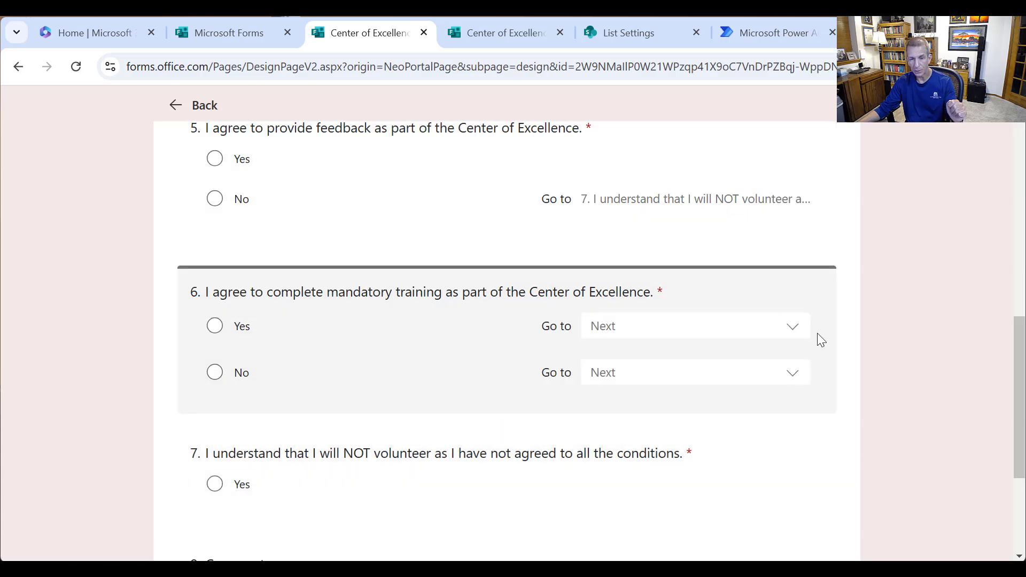
pyautogui.click(796, 338)
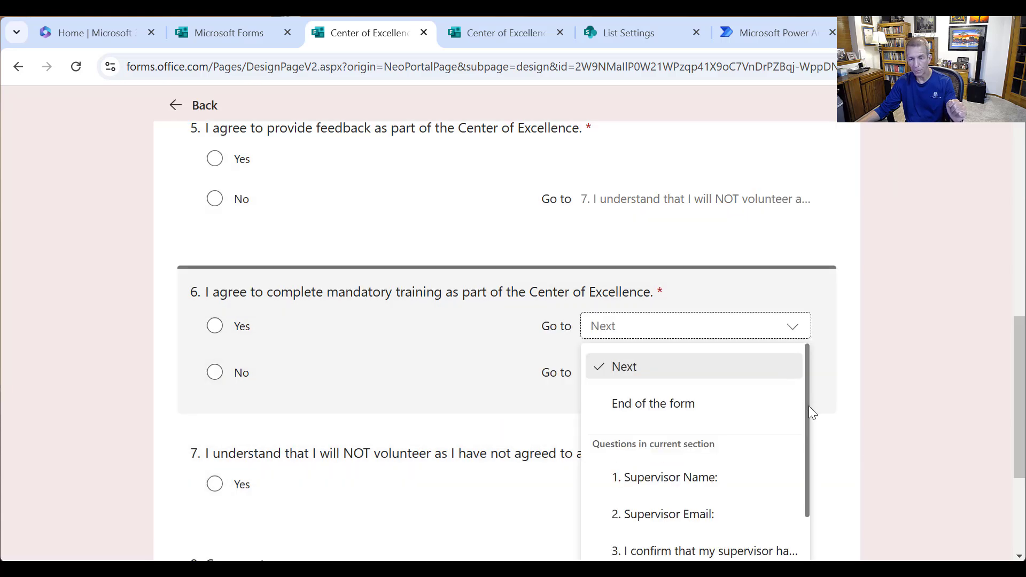
pyautogui.scroll(-3, 800, 484)
pyautogui.scroll(-1, 829, 501)
pyautogui.scroll(-2, 829, 501)
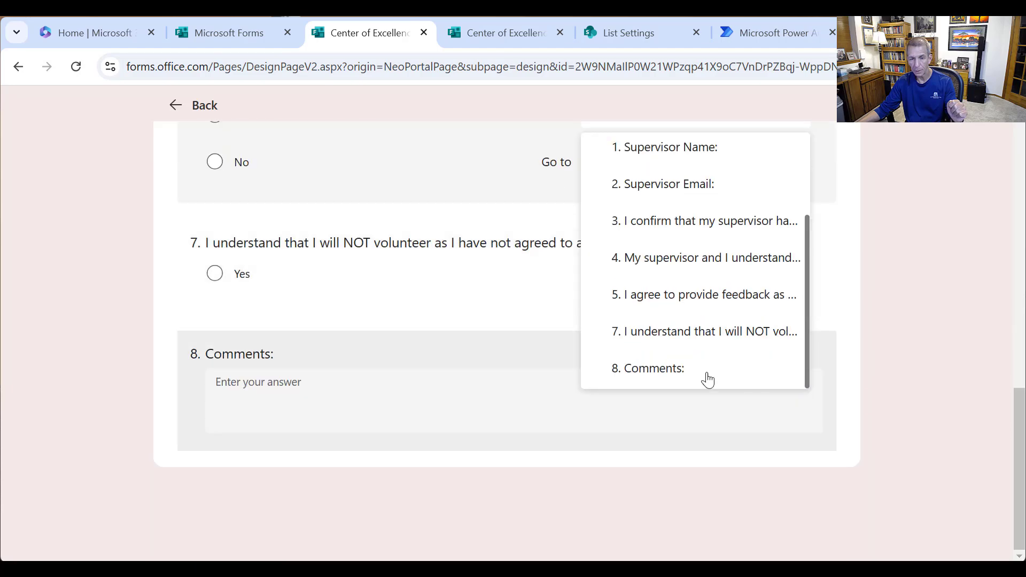
pyautogui.click(699, 369)
pyautogui.scroll(2, 743, 353)
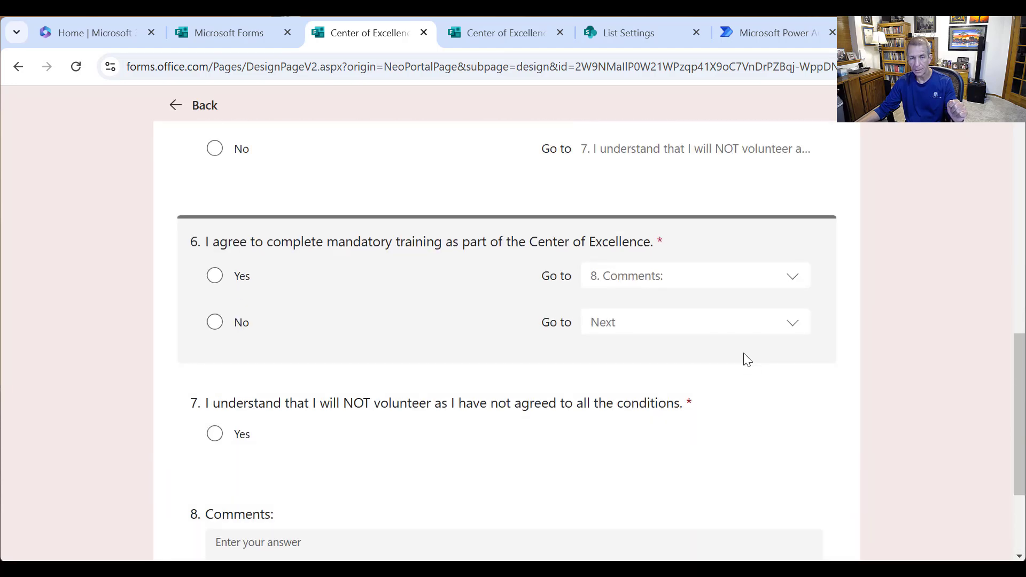
pyautogui.click(754, 324)
pyautogui.click(907, 291)
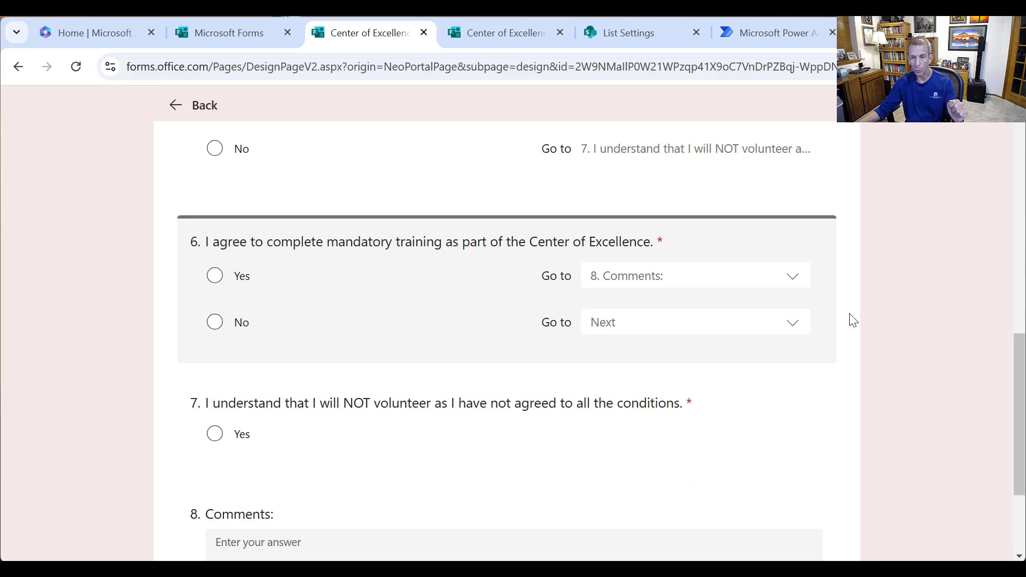
pyautogui.scroll(-3, 829, 357)
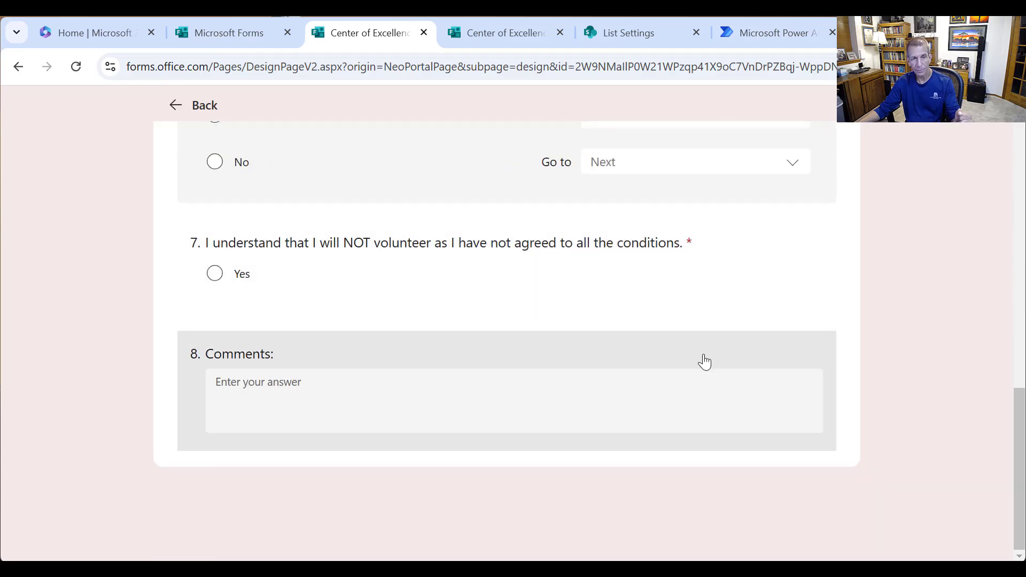
pyautogui.scroll(4, 703, 359)
# - Preview the form and start filling it in at the Supervisor Name field
pyautogui.scroll(10, 689, 271)
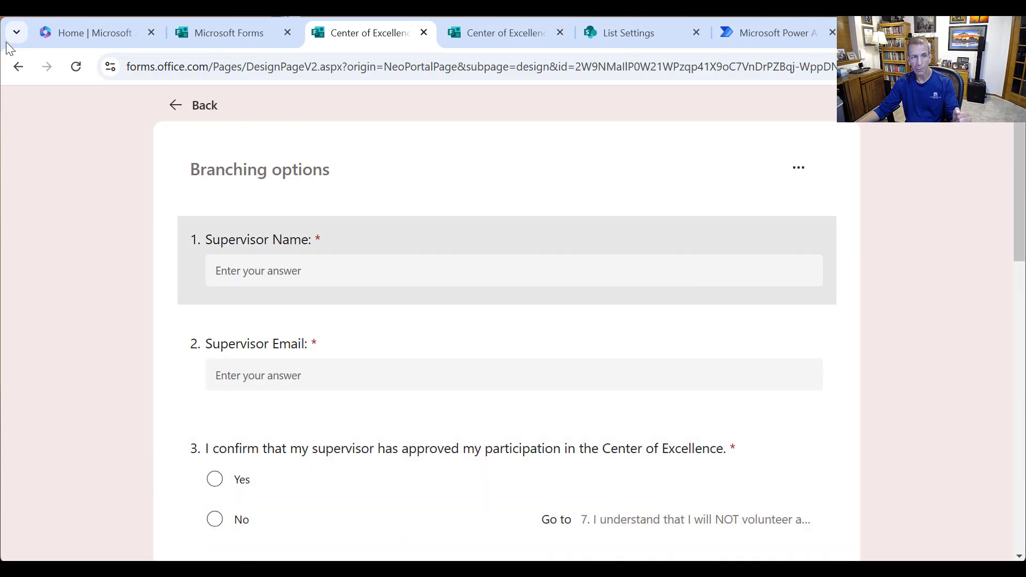
pyautogui.click(178, 104)
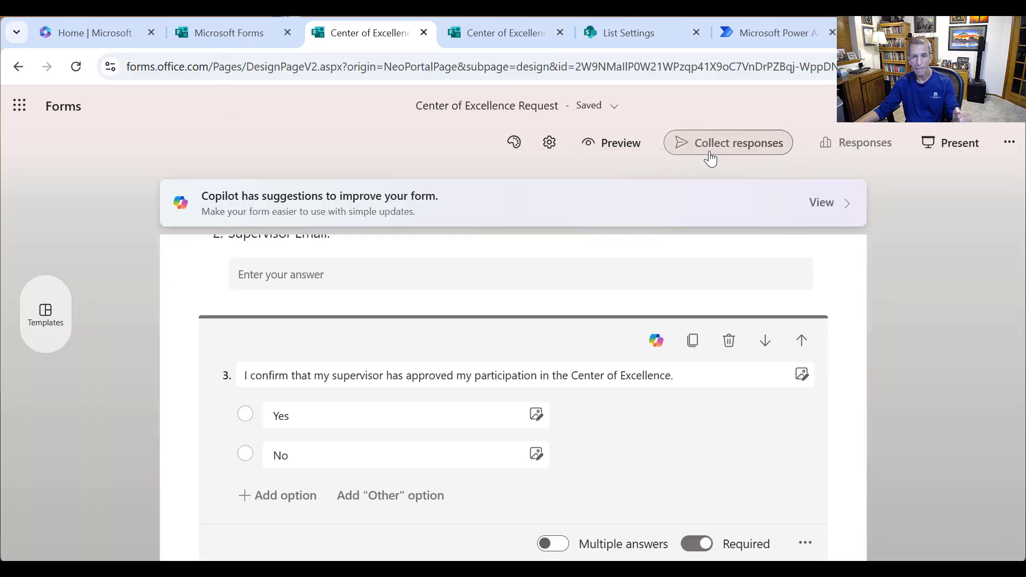
pyautogui.click(637, 154)
pyautogui.scroll(-3, 655, 336)
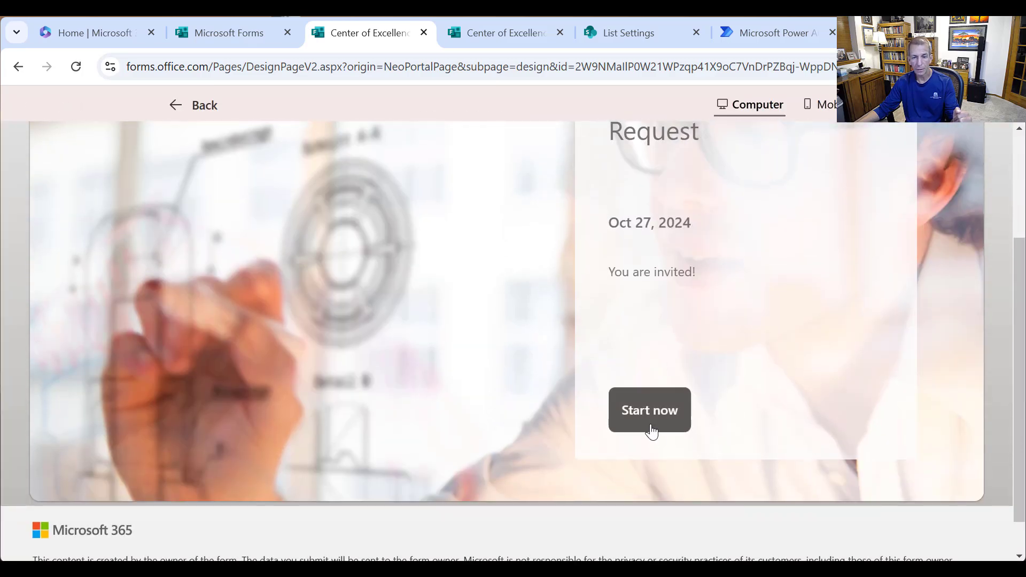
pyautogui.click(650, 429)
pyautogui.click(453, 354)
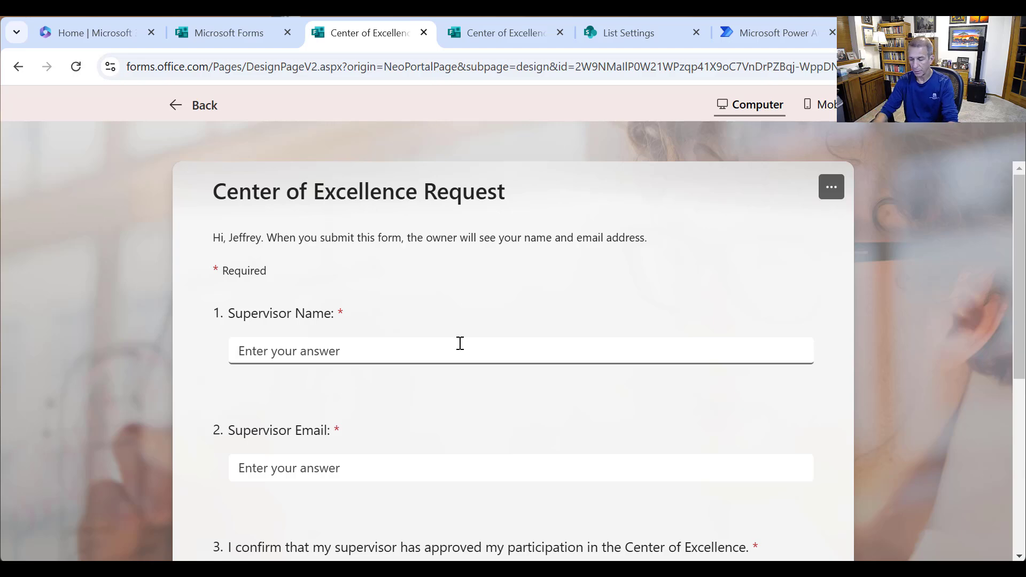
# - Answer Yes to questions 3 through 6 in the preview
pyautogui.scroll(-4, 449, 298)
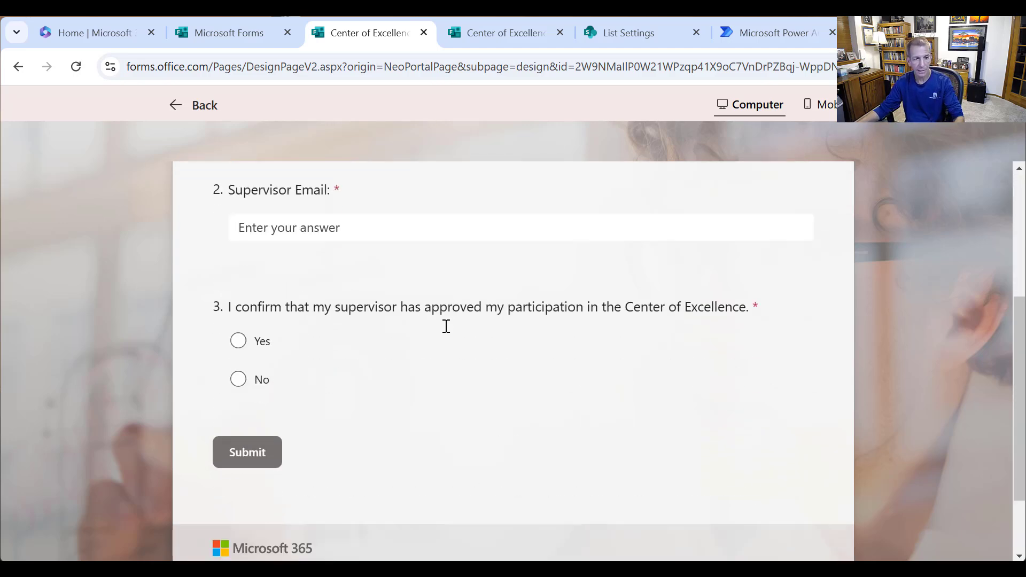
pyautogui.click(255, 346)
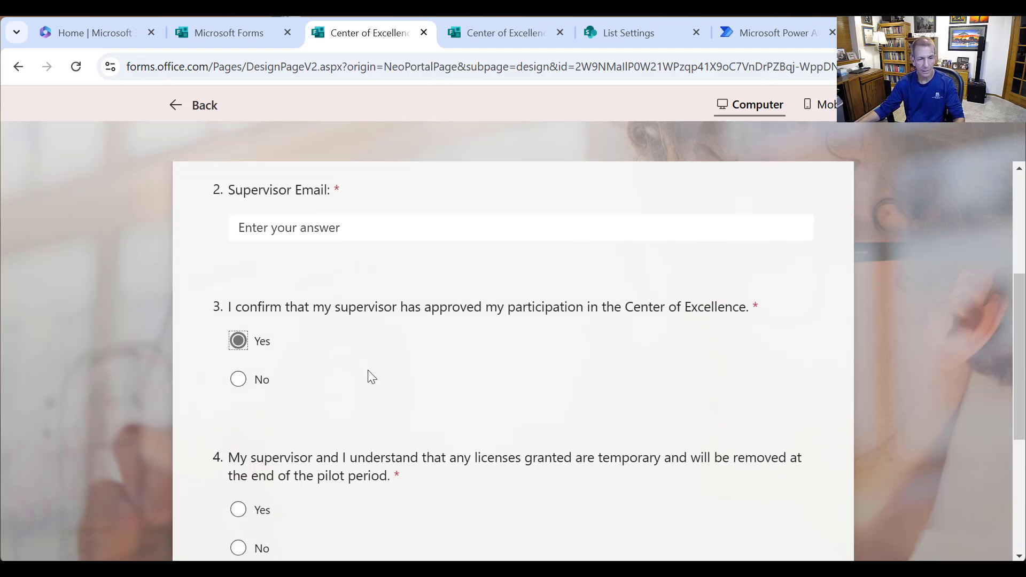
pyautogui.scroll(-3, 368, 374)
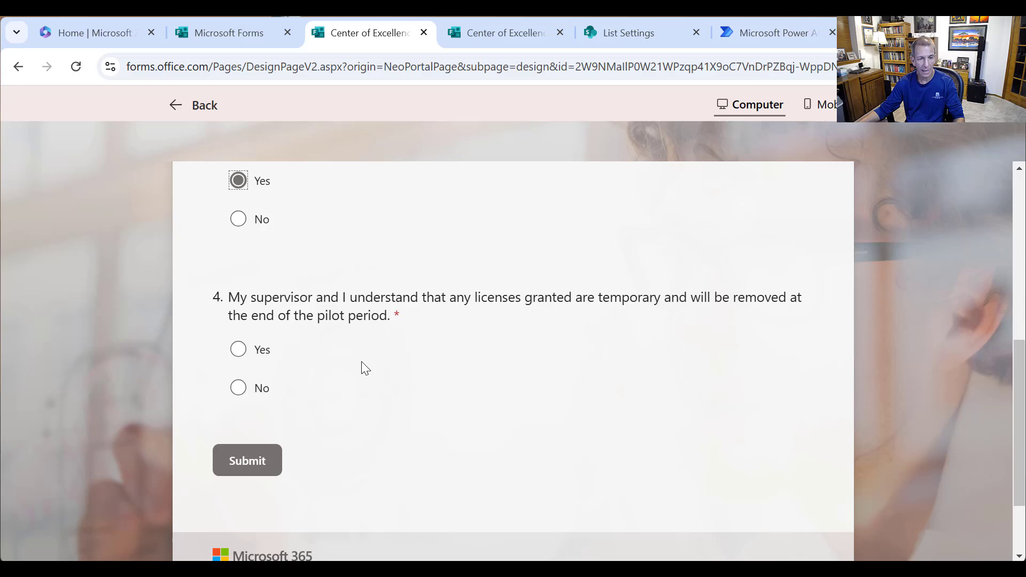
pyautogui.click(252, 357)
pyautogui.scroll(-3, 334, 307)
pyautogui.click(271, 346)
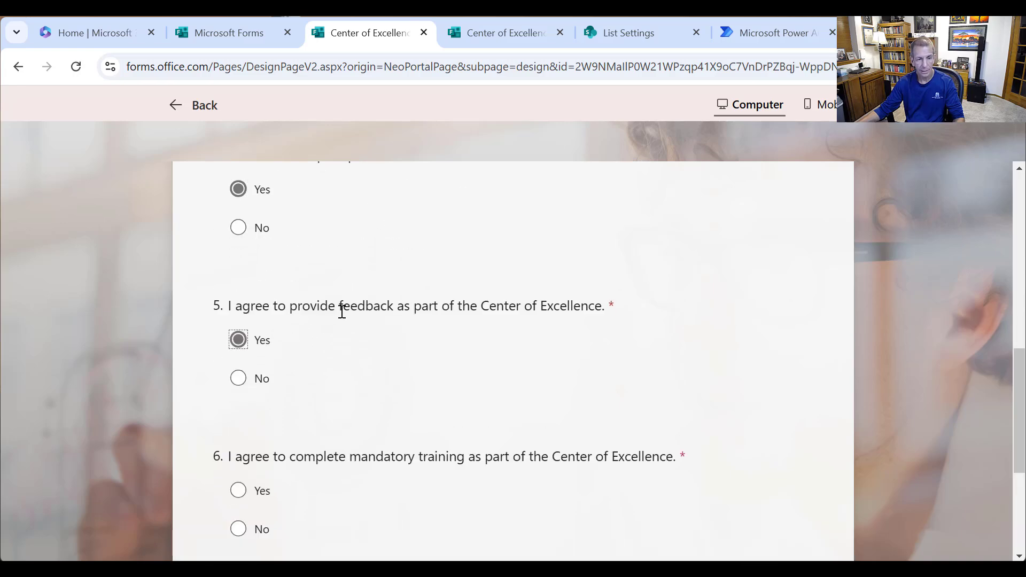
pyautogui.scroll(-4, 340, 307)
pyautogui.click(260, 259)
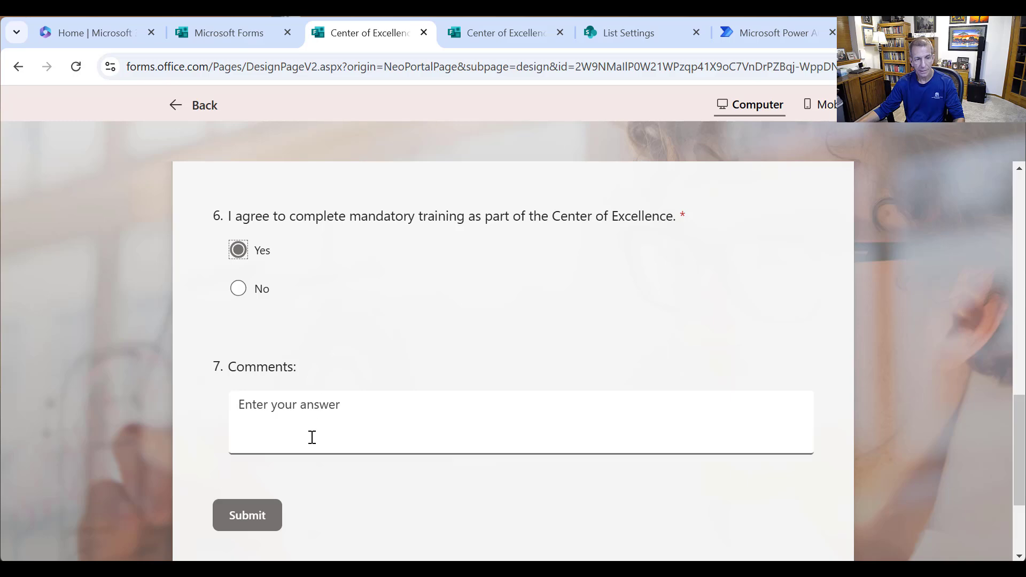
# - Test branching by answering No on questions 3 and 4, then restoring Yes
pyautogui.scroll(10, 305, 297)
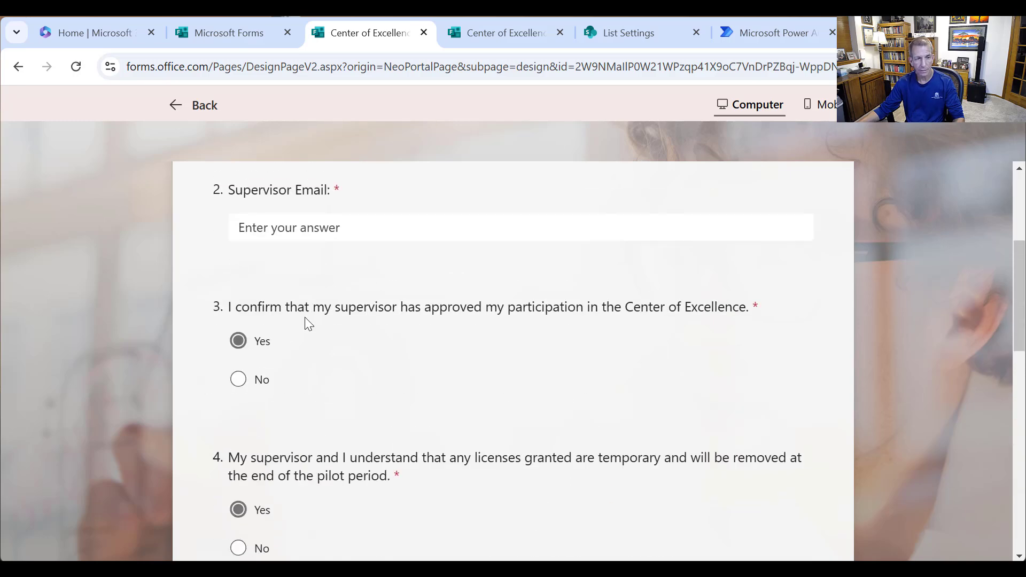
pyautogui.click(233, 382)
pyautogui.scroll(-3, 451, 463)
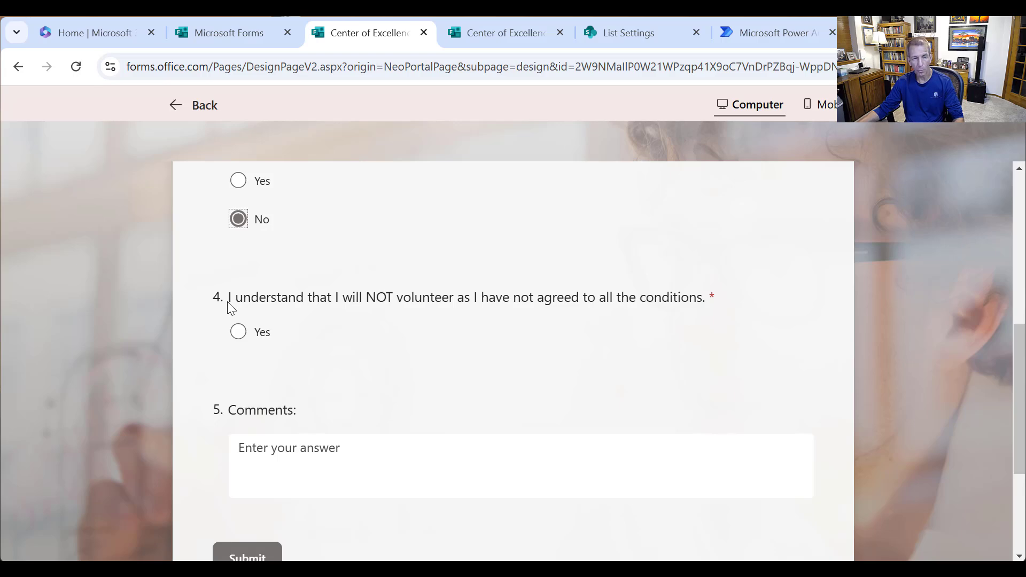
pyautogui.scroll(5, 328, 406)
pyautogui.click(270, 427)
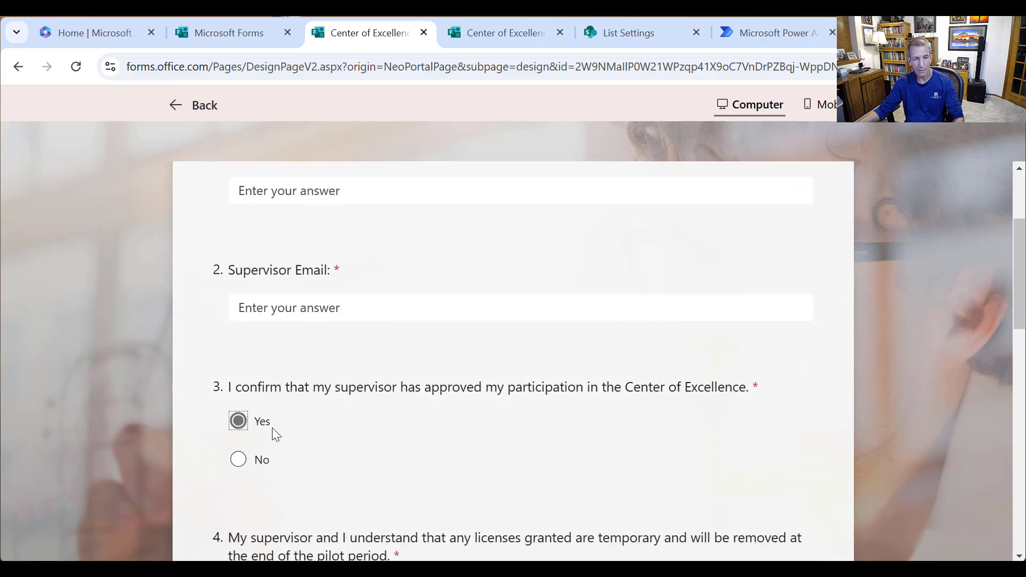
pyautogui.scroll(-3, 275, 426)
pyautogui.click(241, 470)
pyautogui.scroll(-4, 505, 423)
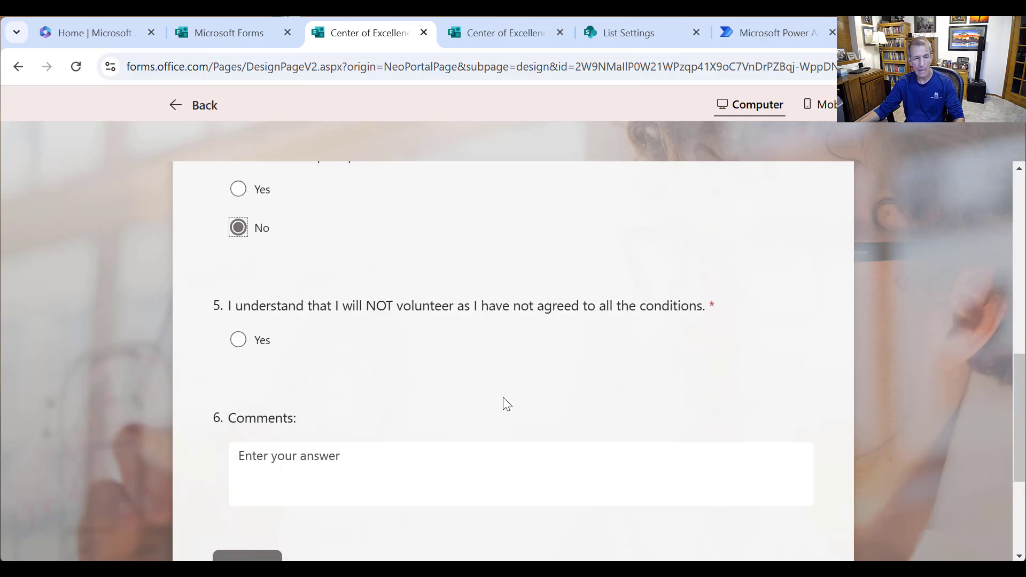
pyautogui.scroll(-5, 506, 387)
pyautogui.scroll(4, 501, 381)
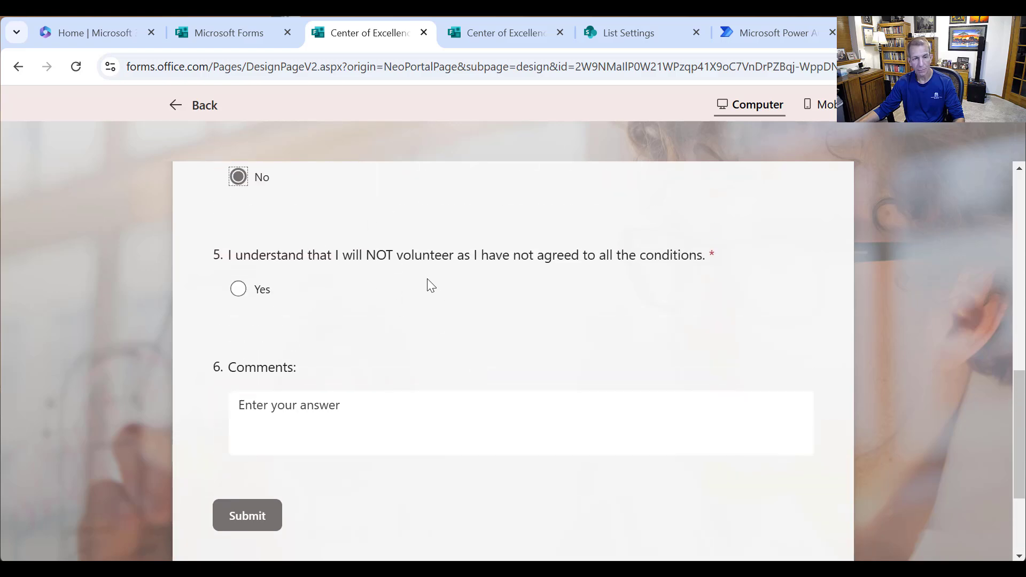
pyautogui.scroll(3, 325, 392)
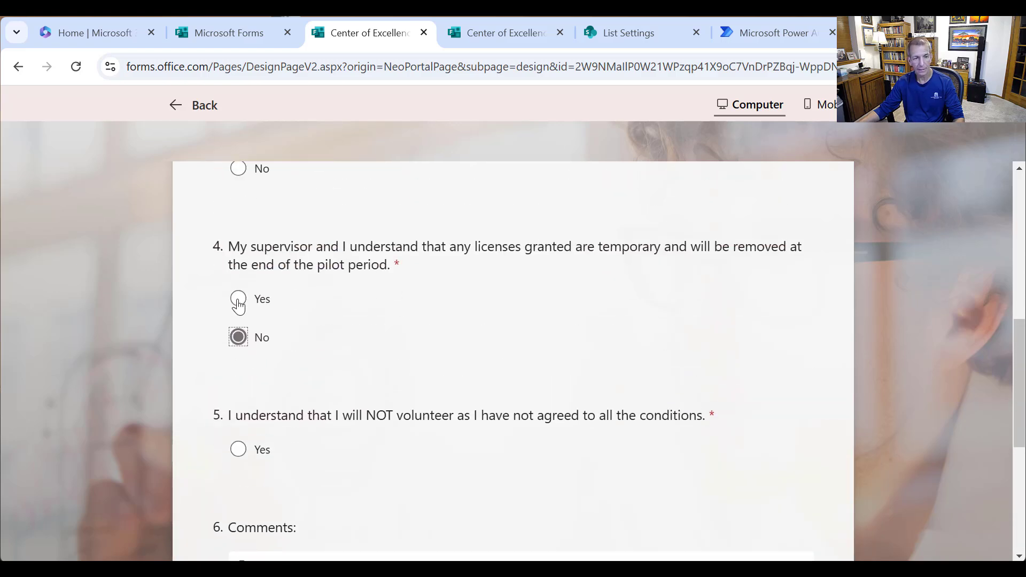
pyautogui.click(238, 300)
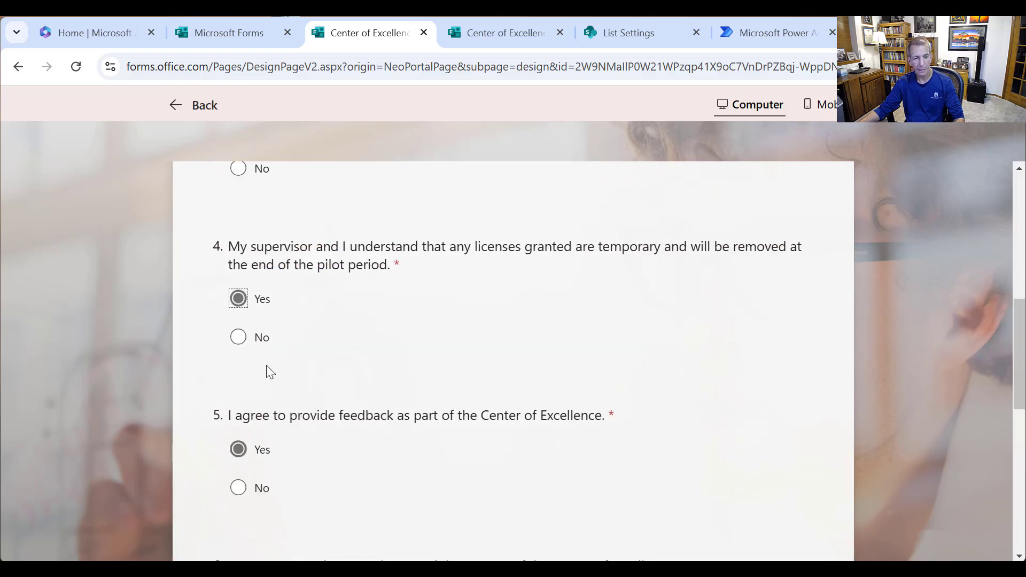
# - Test No on the feedback question, restore Yes, then decline mandatory training
pyautogui.click(238, 488)
pyautogui.scroll(-4, 574, 418)
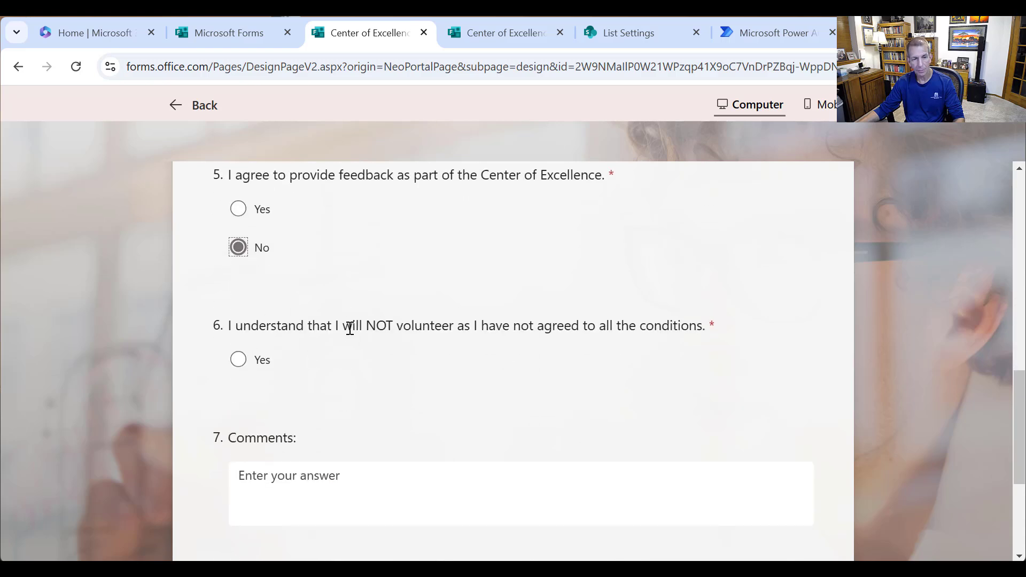
pyautogui.scroll(2, 298, 393)
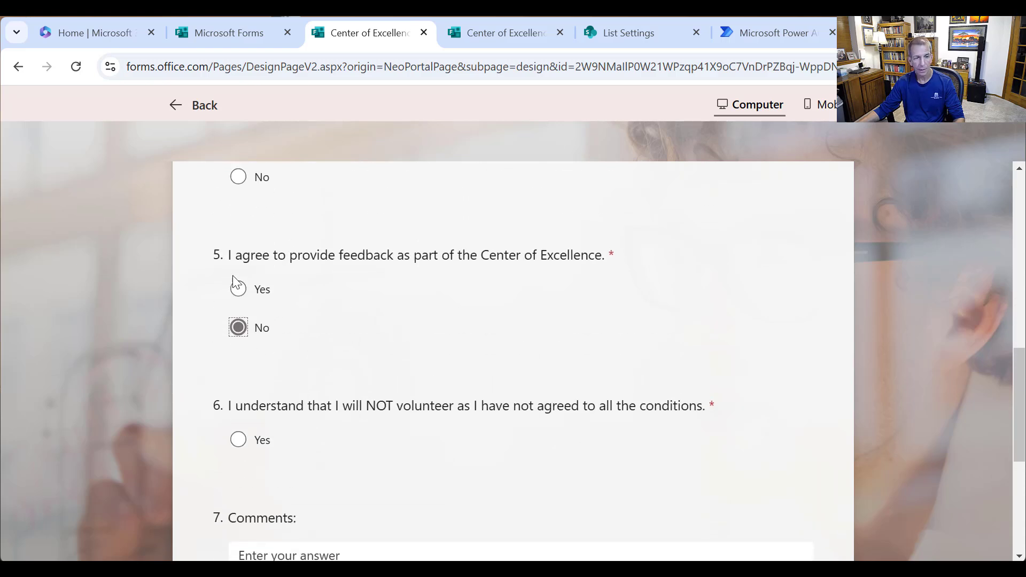
pyautogui.click(239, 291)
pyautogui.scroll(-2, 278, 398)
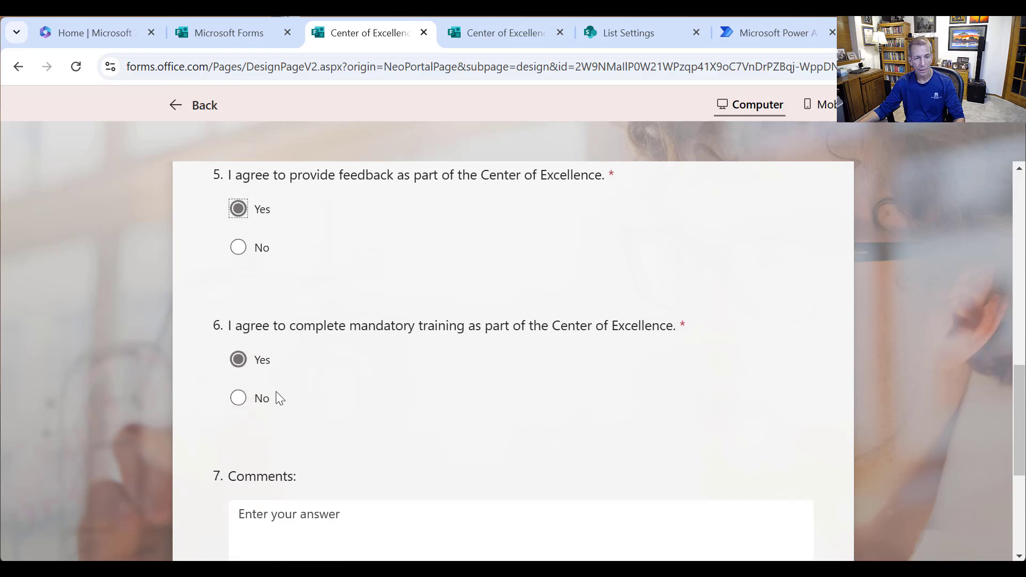
pyautogui.click(238, 401)
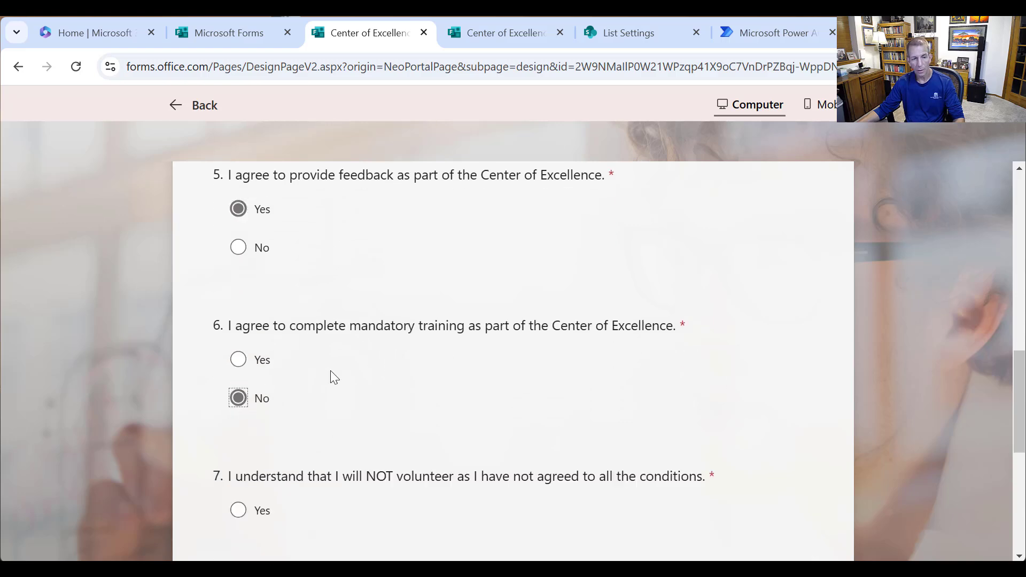
pyautogui.scroll(-4, 313, 390)
pyautogui.scroll(10, 441, 374)
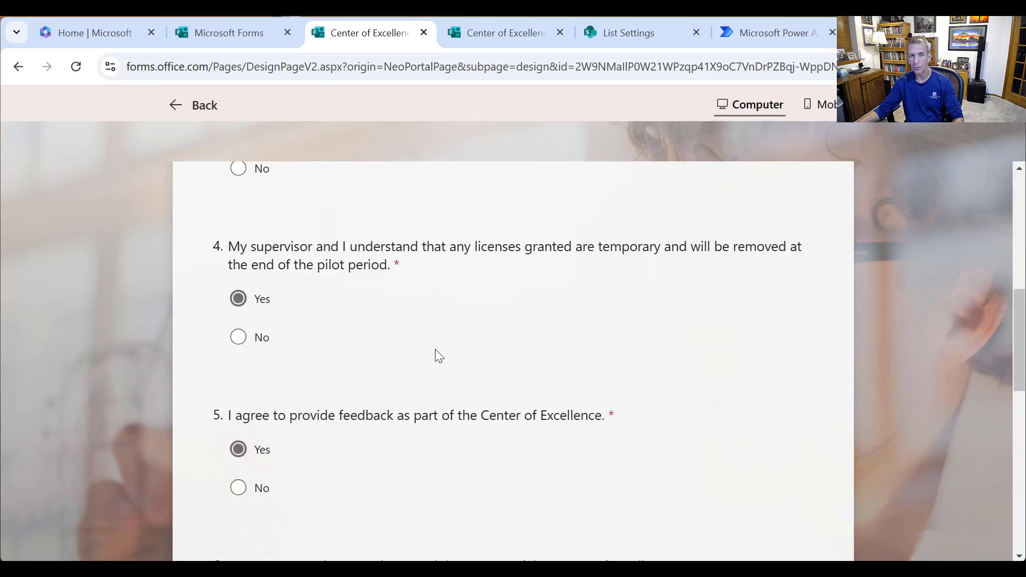
pyautogui.scroll(10, 437, 350)
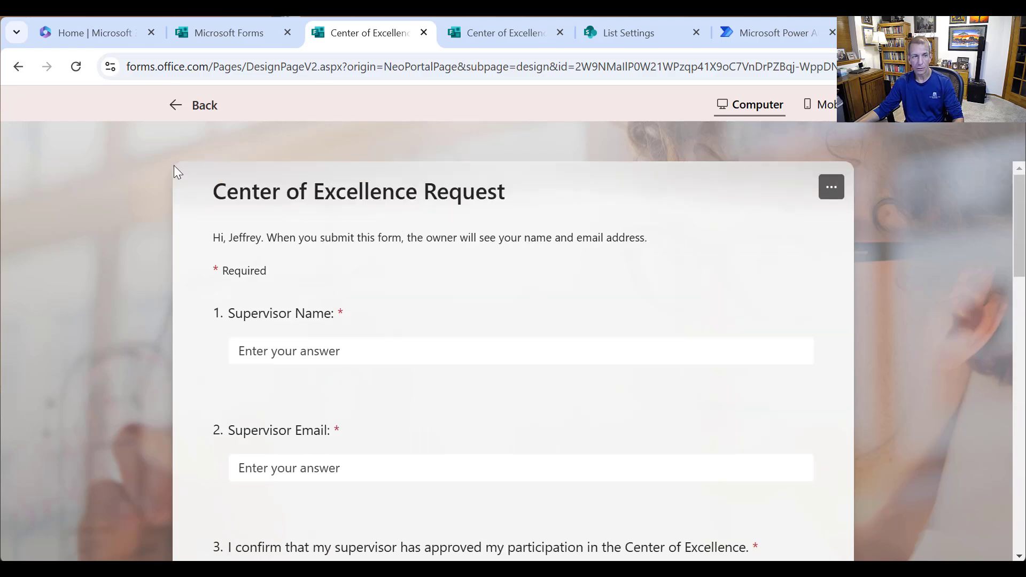
# - Close the preview and copy the form's response link from the sharing options
pyautogui.click(176, 105)
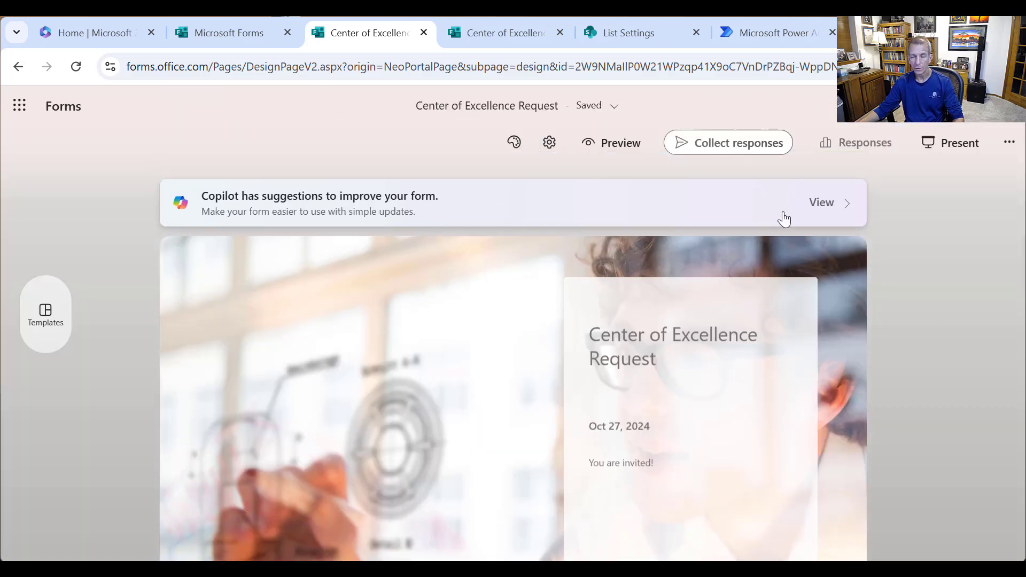
pyautogui.click(724, 148)
pyautogui.click(483, 239)
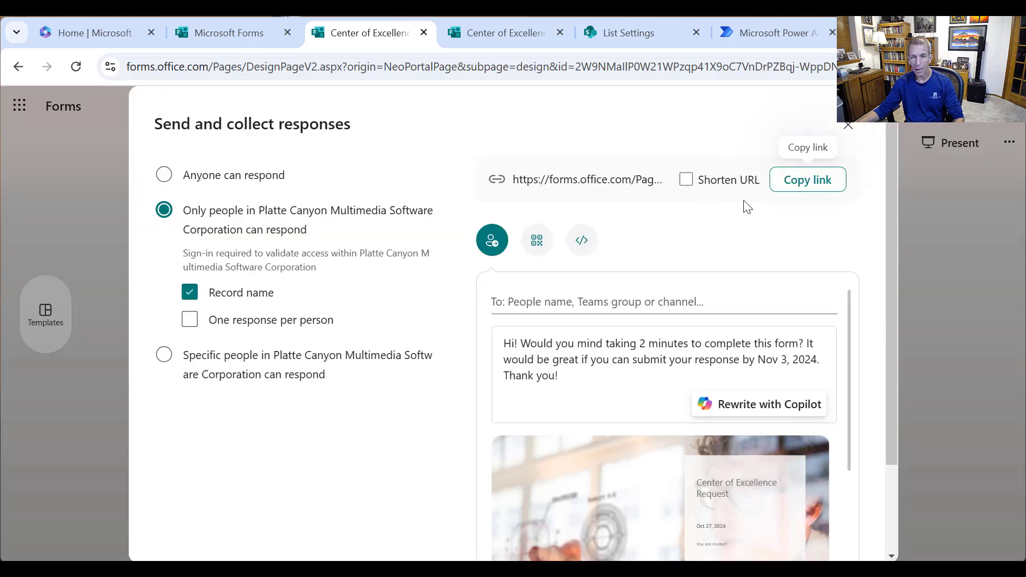
pyautogui.click(796, 195)
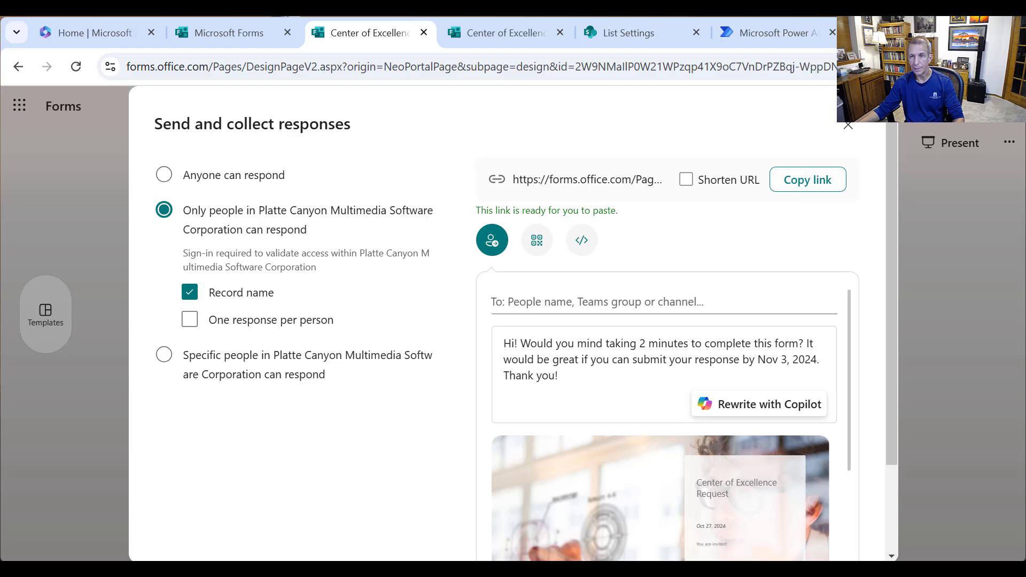
# - Load the response link in a new tab and select the form ID after id=
pyautogui.hotkey('ctrl', 't')
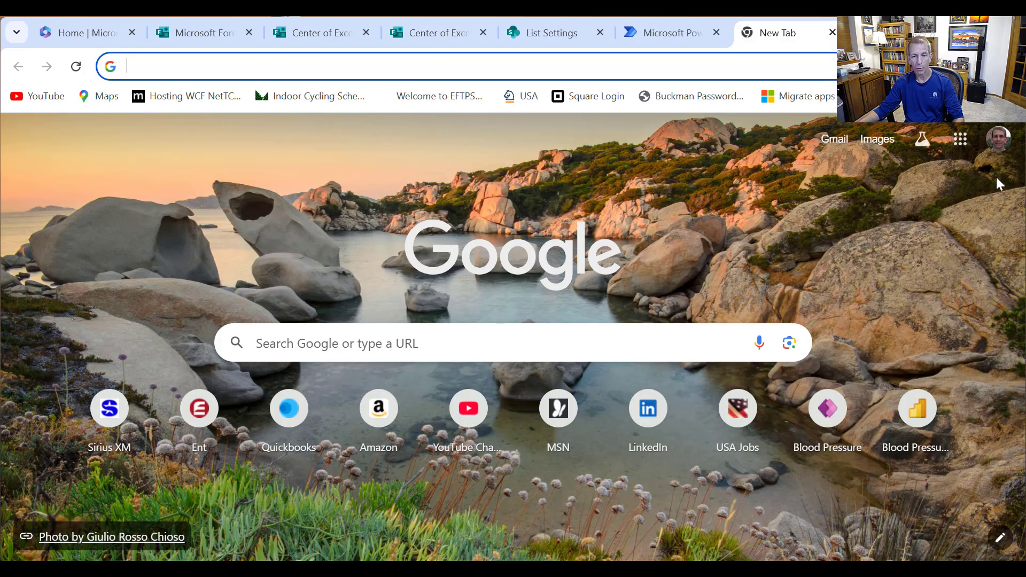
pyautogui.hotkey('ctrl', 'v')
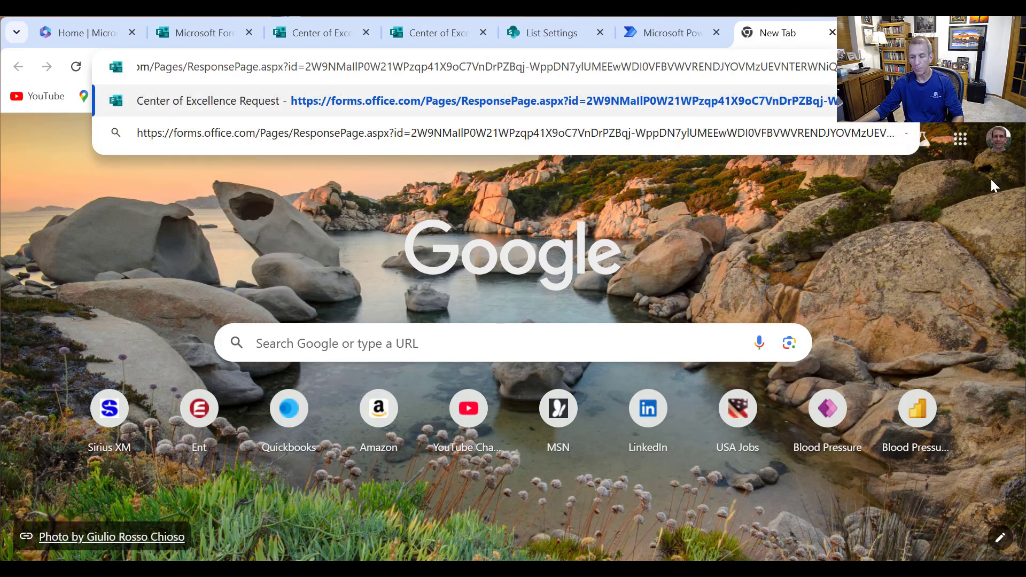
pyautogui.press('Return')
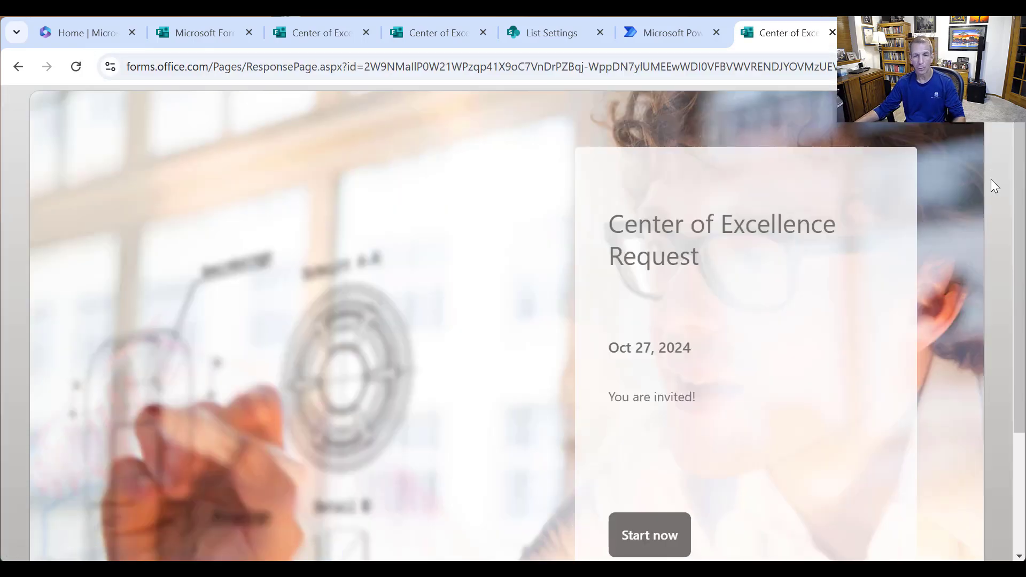
pyautogui.click(359, 65)
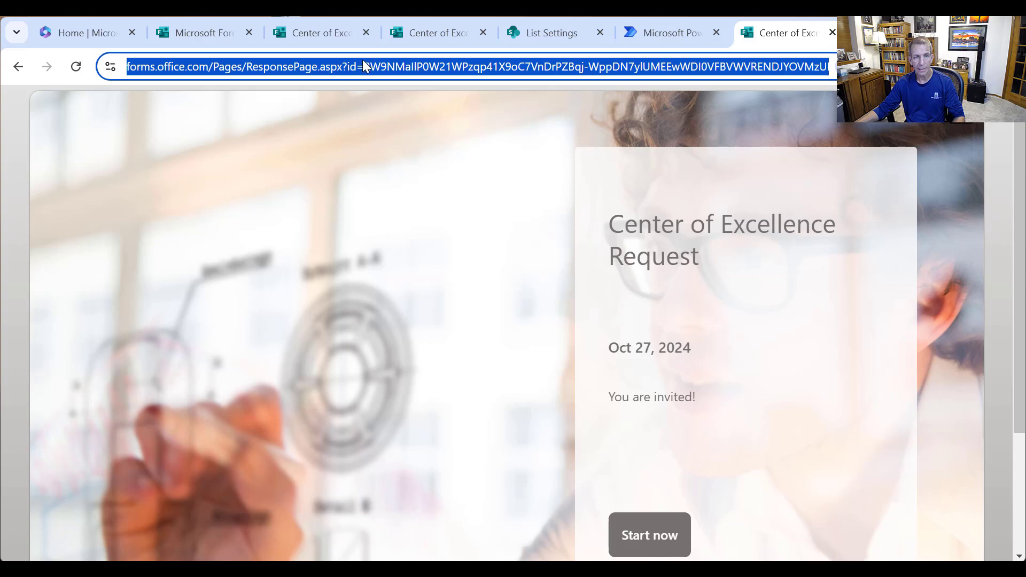
pyautogui.click(374, 66)
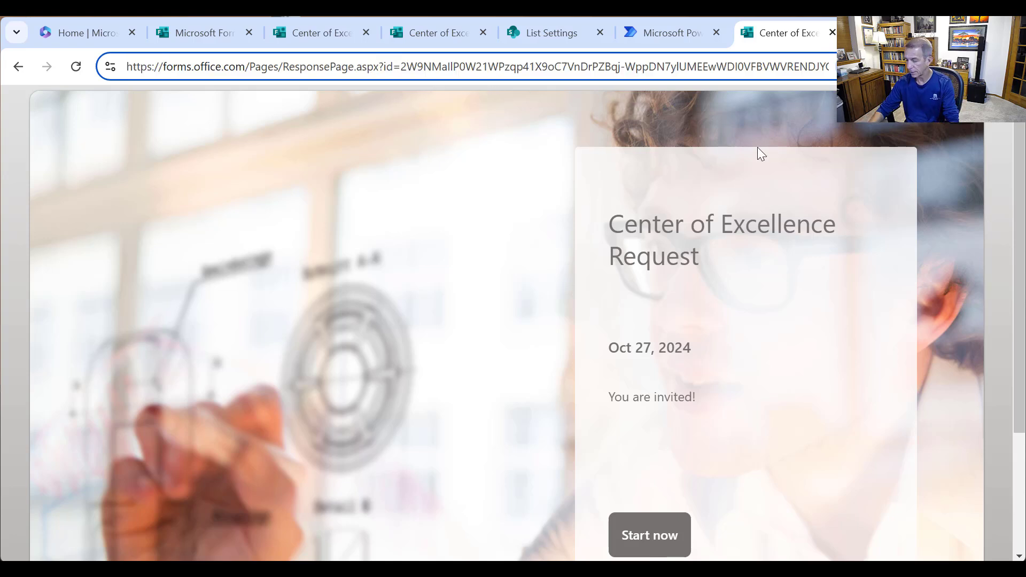
pyautogui.hotkey('shift', 'End')
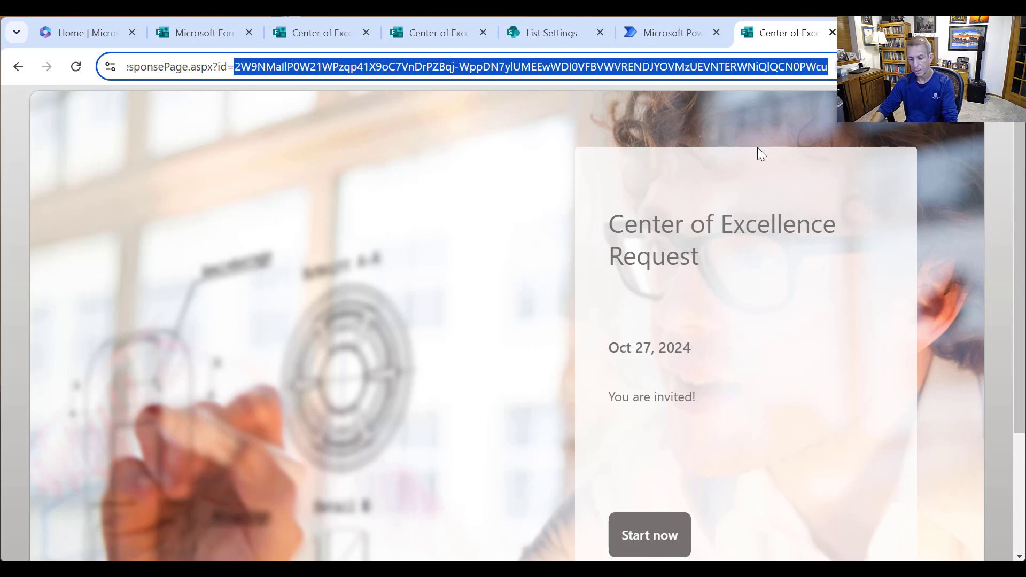
pyautogui.click(651, 42)
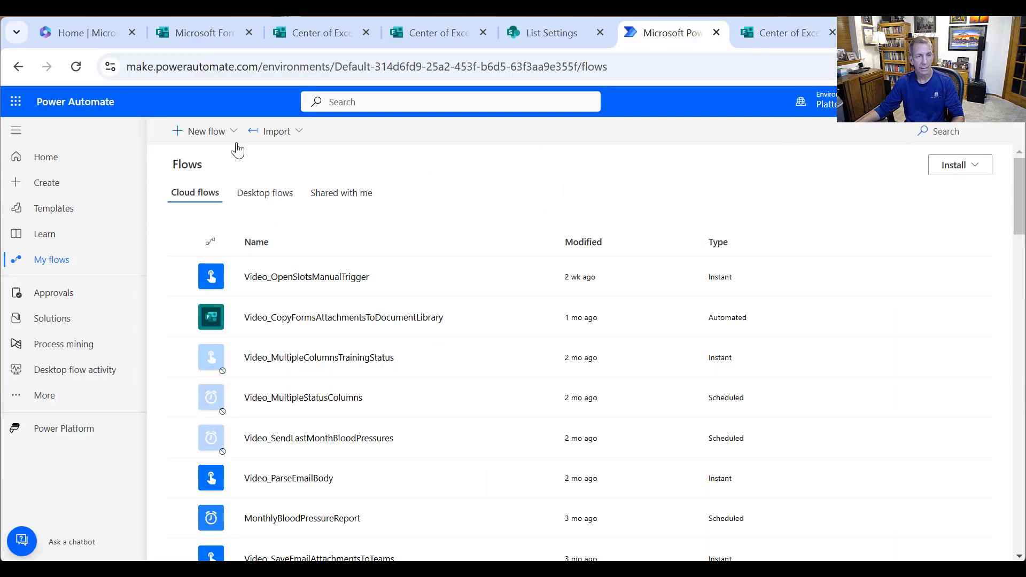
# - Create automated flow VideoGetVolunteerResponses with the Forms 'When a new response is submitted' trigger
pyautogui.click(204, 131)
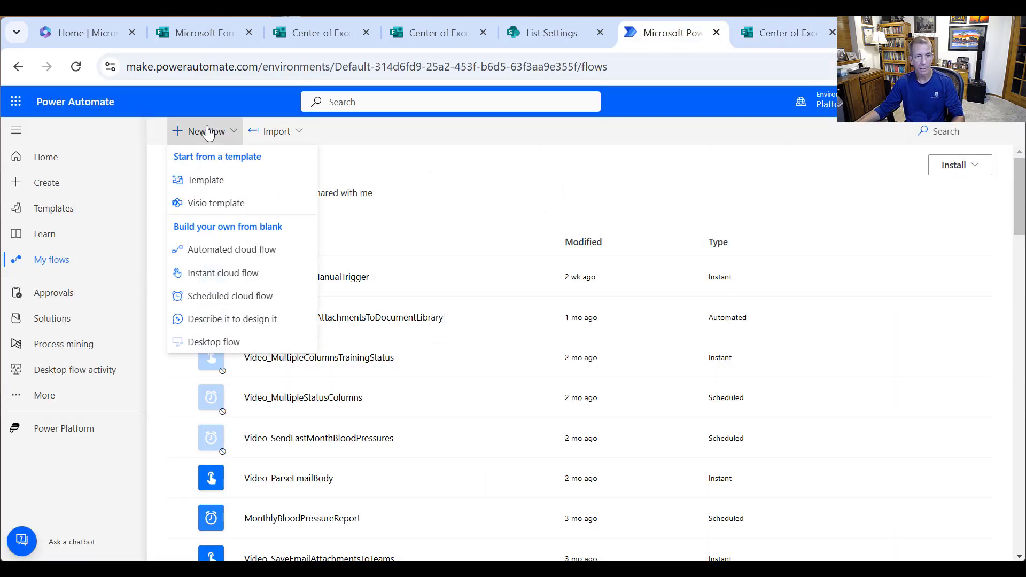
pyautogui.click(248, 250)
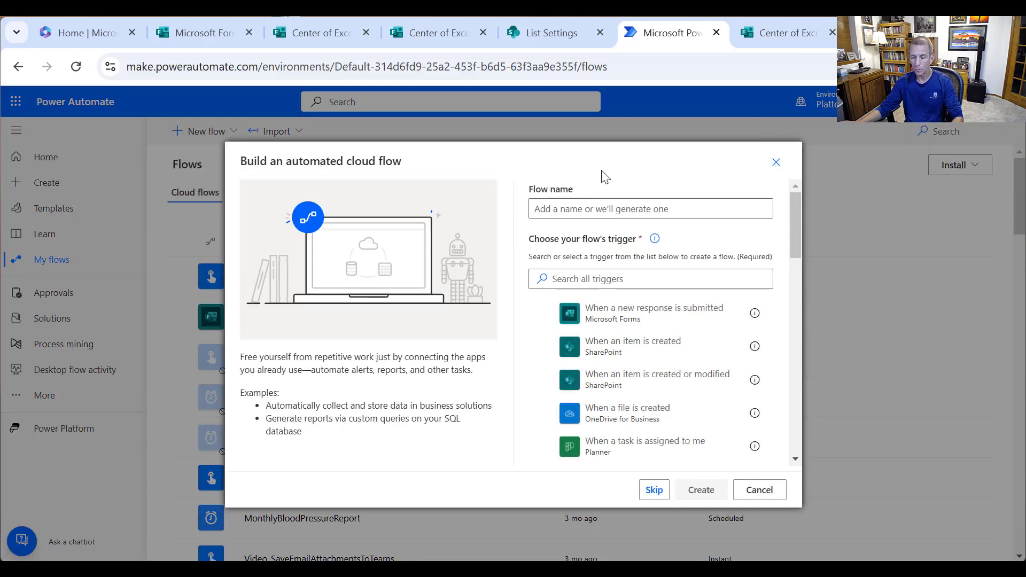
pyautogui.click(631, 209)
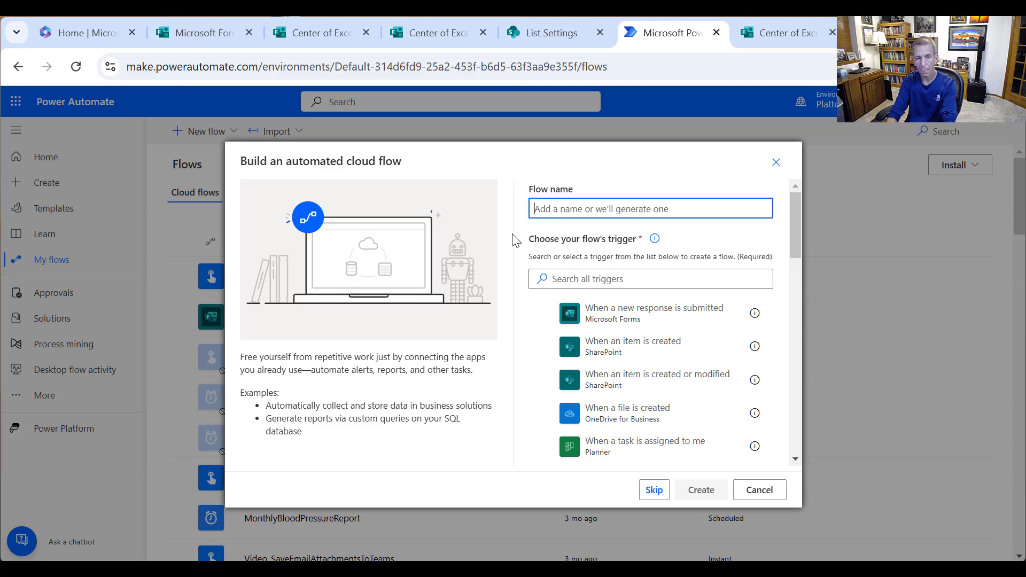
pyautogui.write('VideoGetVolunteerResponses')
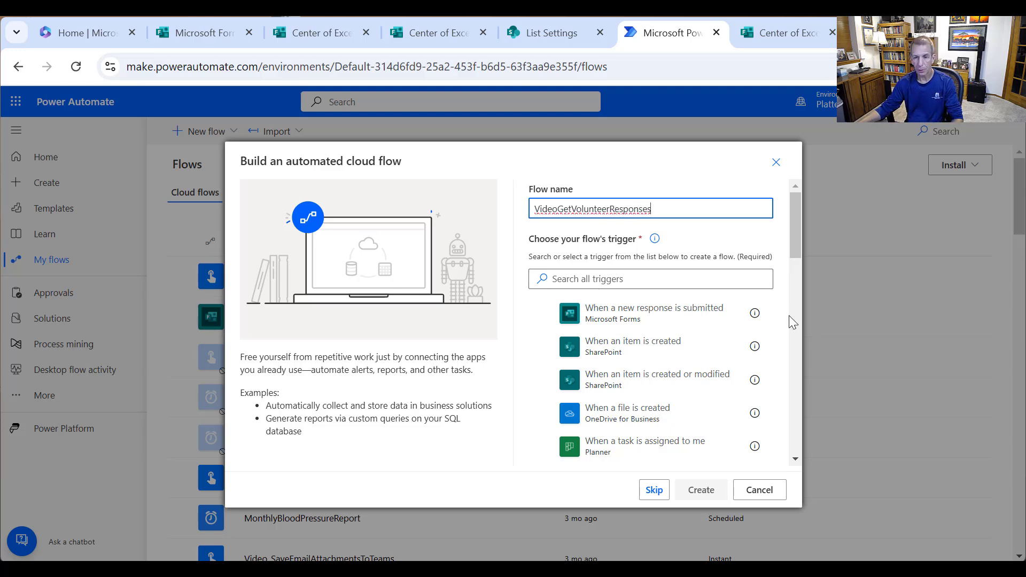
pyautogui.click(658, 325)
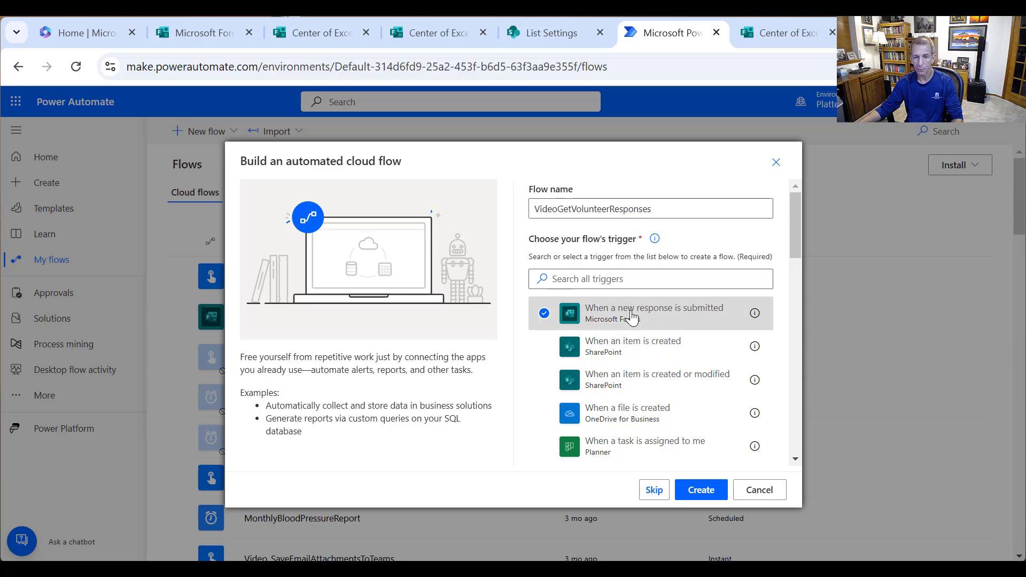
pyautogui.click(722, 490)
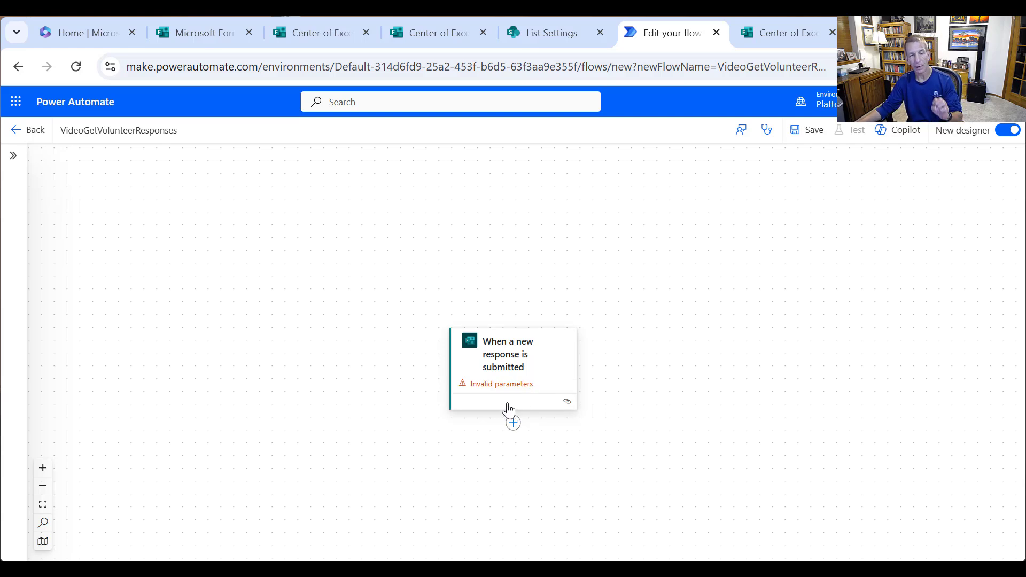
# - Paste the copied form ID as a custom Form Id value in the trigger
pyautogui.click(503, 350)
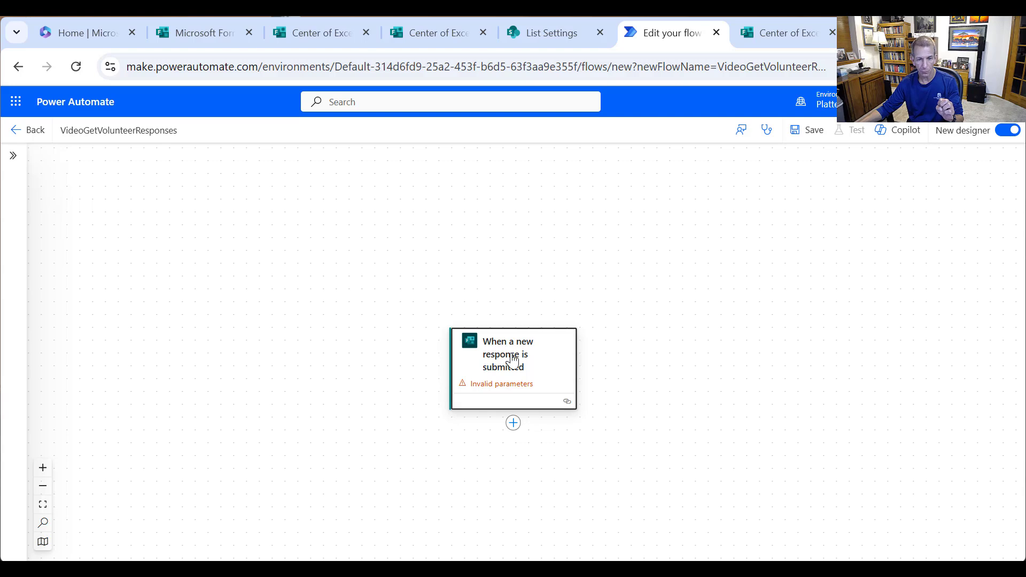
pyautogui.click(383, 255)
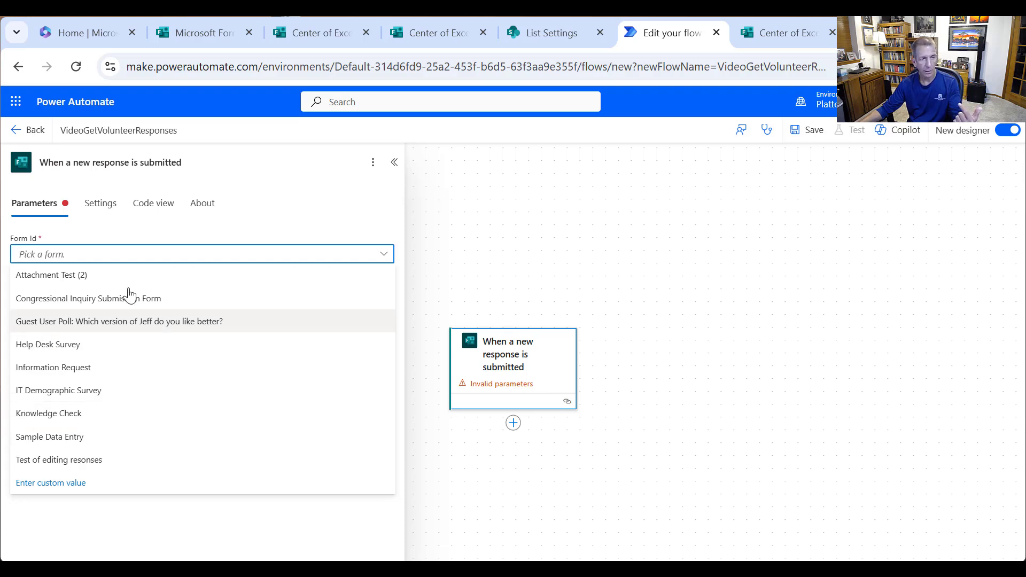
pyautogui.click(83, 492)
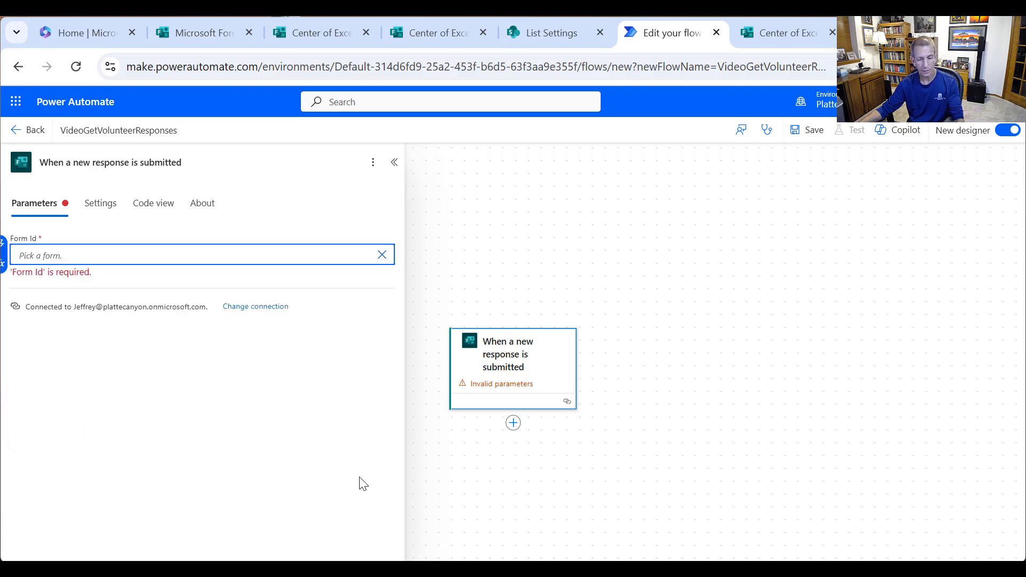
pyautogui.write('2W9NMallP0W21WPzqp41X9oC7VnDrPZBqj-WppDN7ylUMEEwWDI0VFBVWVRENDJYOVMzUEVNTERWNiQlQCN0PWcu')
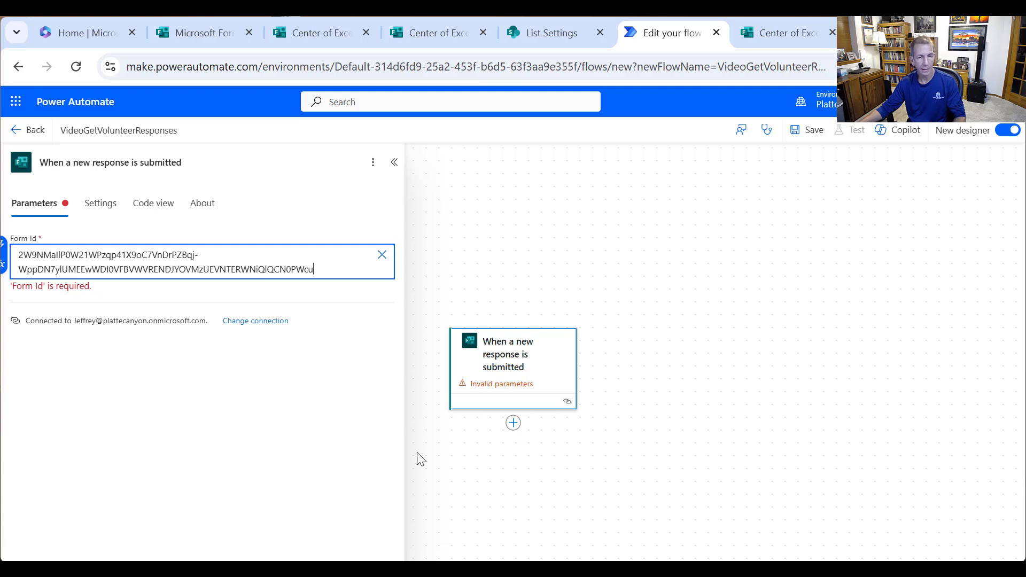
pyautogui.click(514, 422)
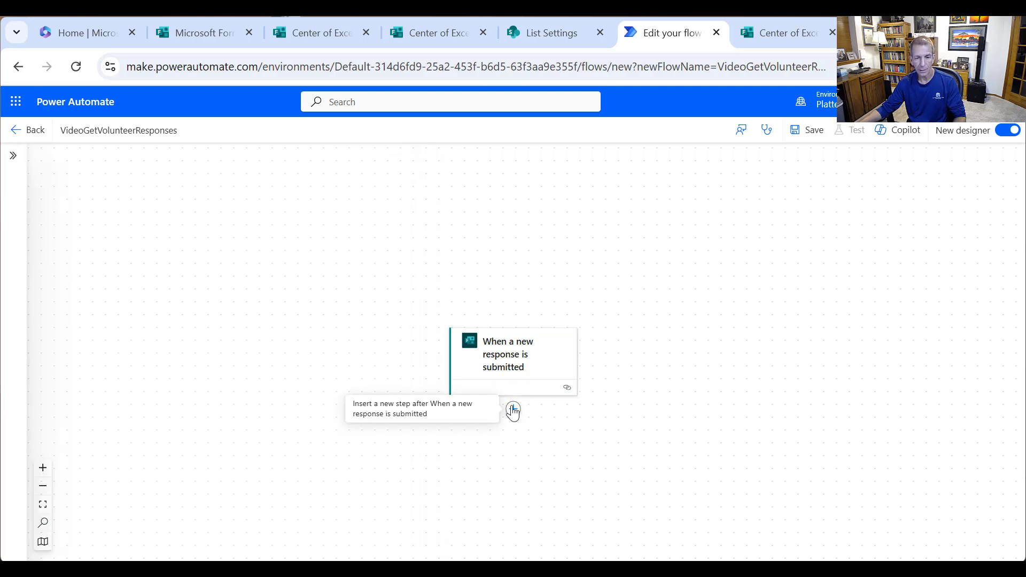
pyautogui.click(513, 412)
# - Add Forms 'Get response details' using the pasted form ID and the trigger's Response Id
pyautogui.click(541, 410)
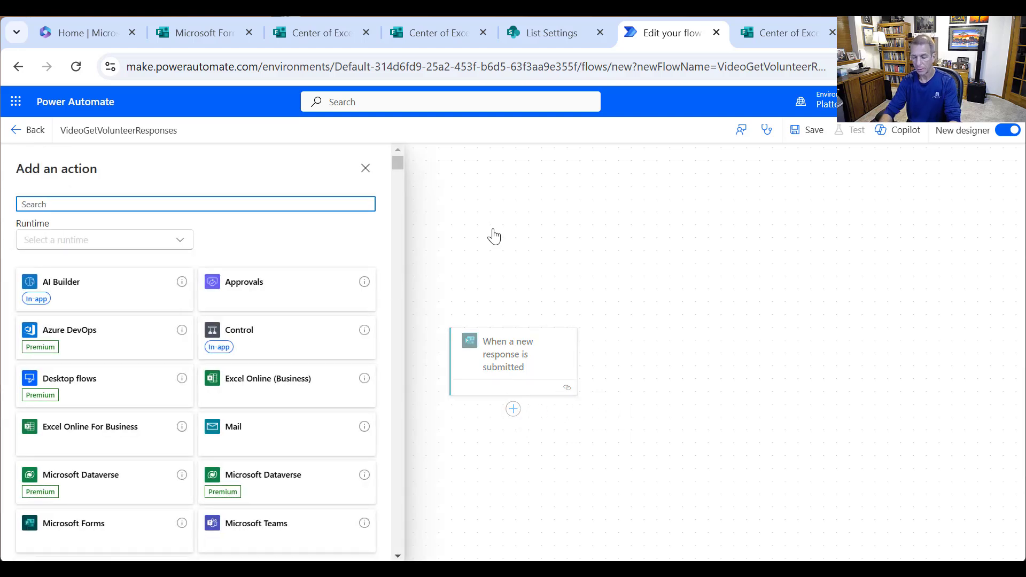
pyautogui.write('Forms')
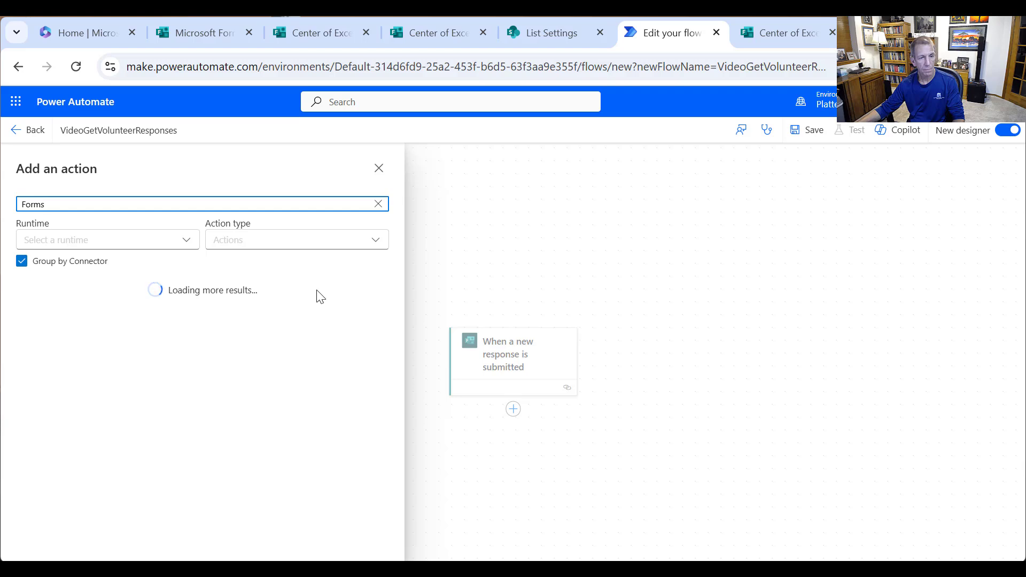
pyautogui.click(116, 340)
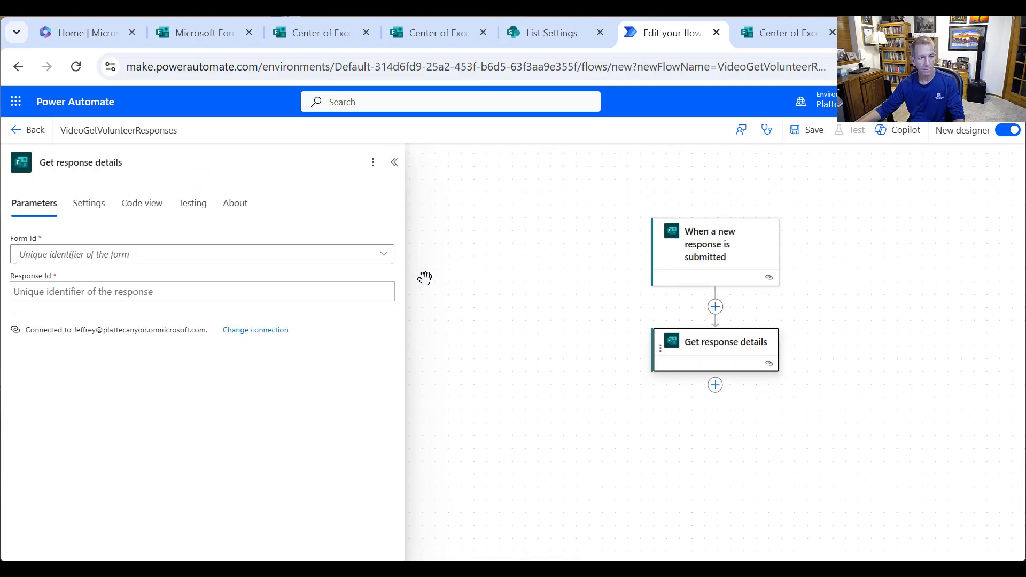
pyautogui.click(377, 254)
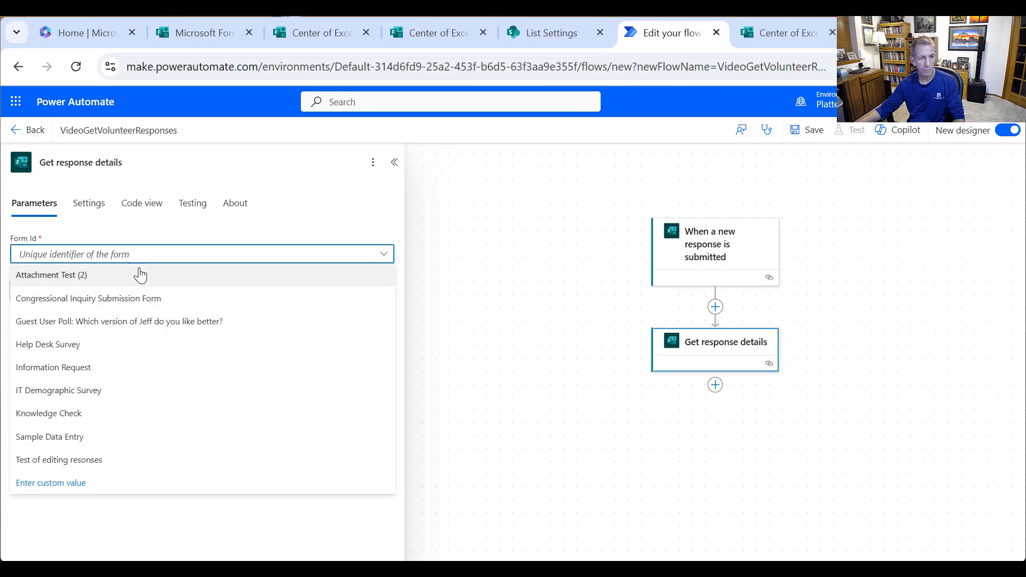
pyautogui.click(61, 483)
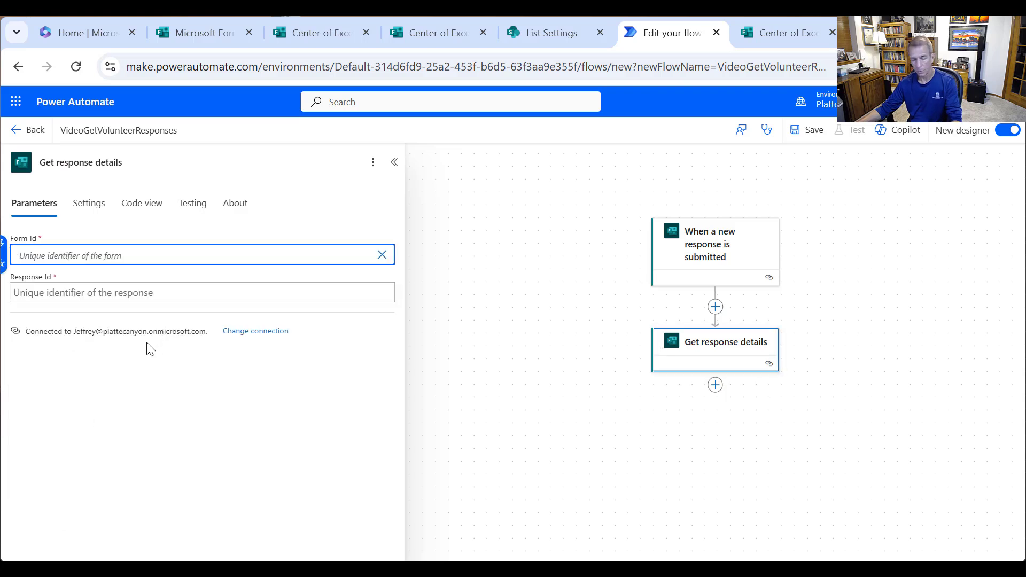
pyautogui.write('2W9NMallP0W21WPzqp41X9oC7VnDrPZBqj-WppDN7ylUMEEwWDI0VFBVWVRENDJYOVMzUEVNTERWNiQlQCN0PWcu')
pyautogui.click(121, 309)
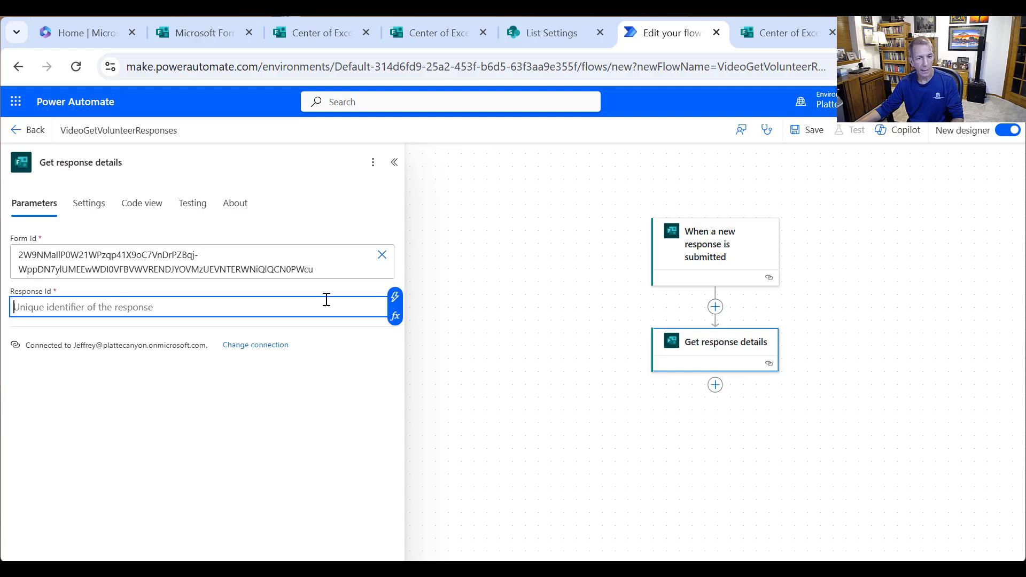
pyautogui.click(395, 298)
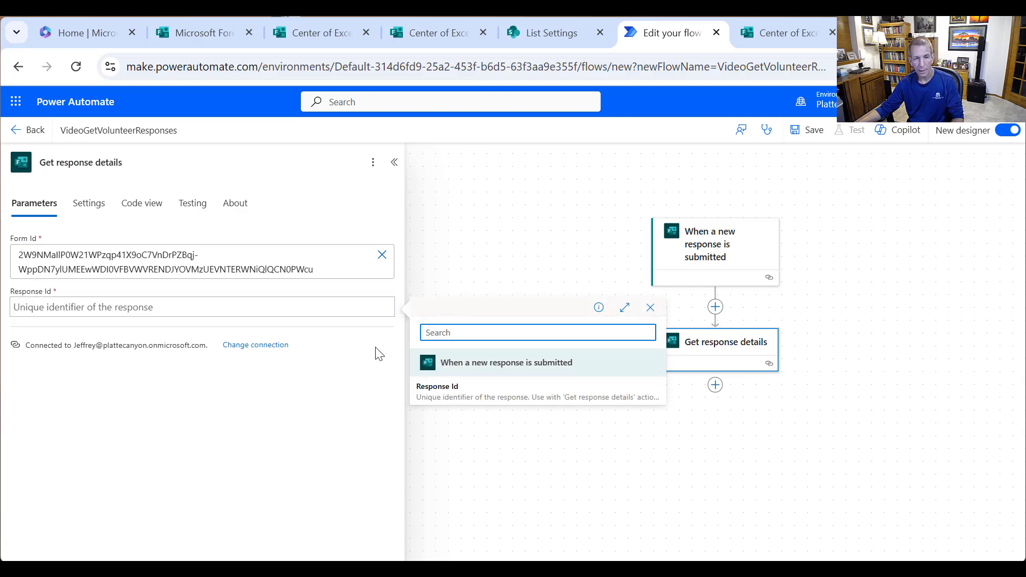
pyautogui.click(451, 398)
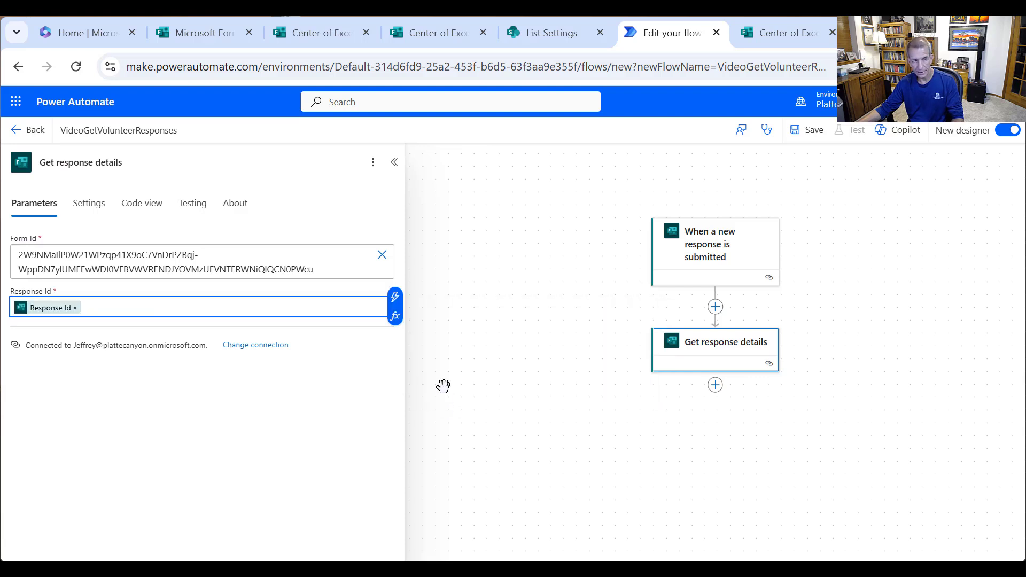
pyautogui.click(762, 443)
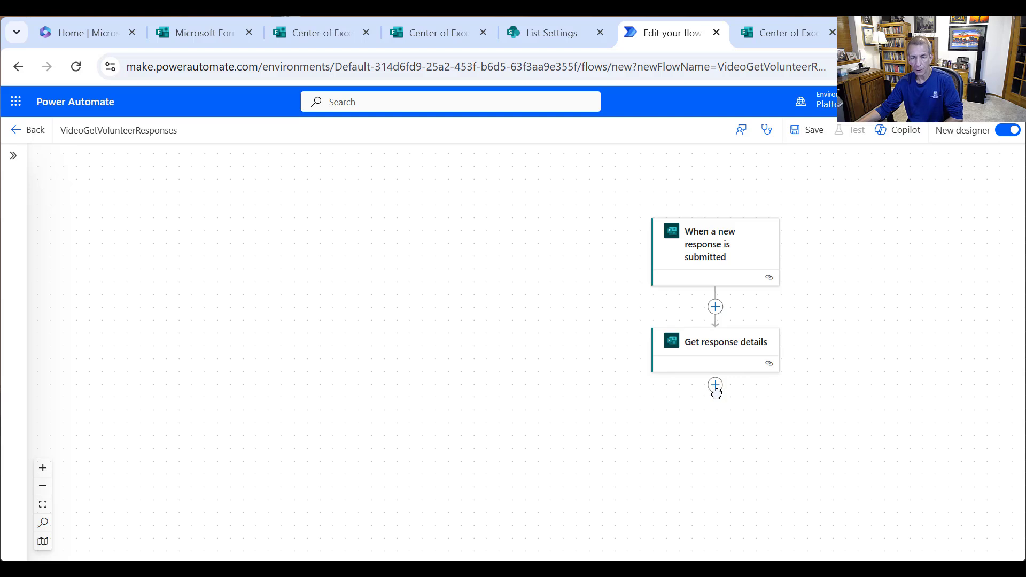
# - Add an Initialize variable step for varAgreedTerms with initial value true
pyautogui.click(716, 393)
pyautogui.click(770, 393)
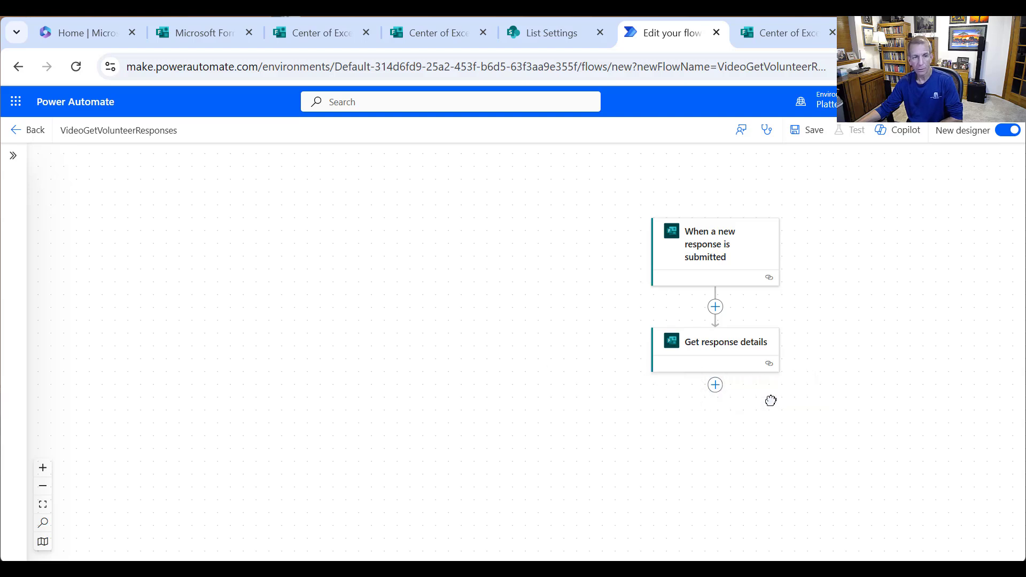
pyautogui.click(715, 394)
pyautogui.click(767, 394)
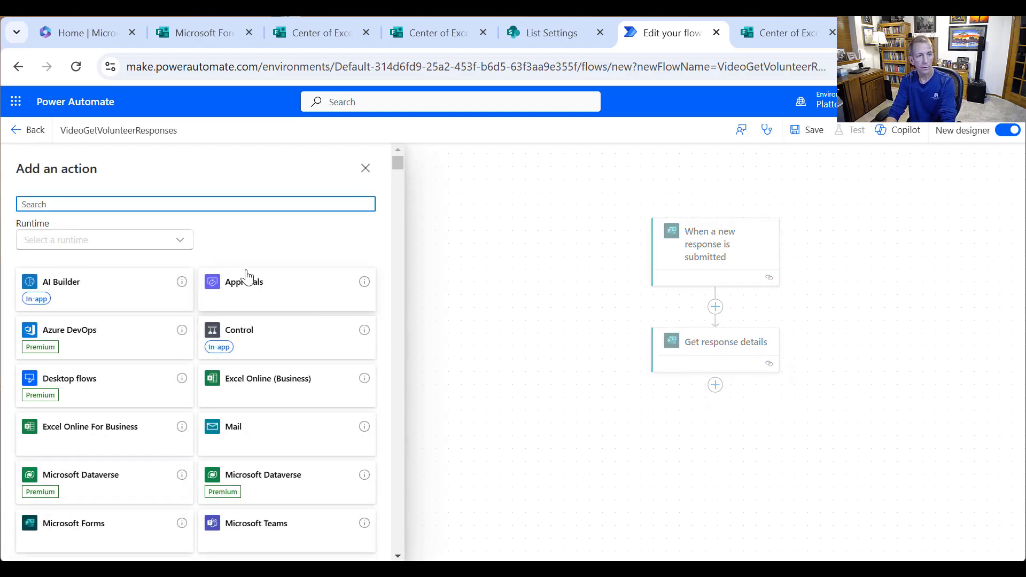
pyautogui.write('variable')
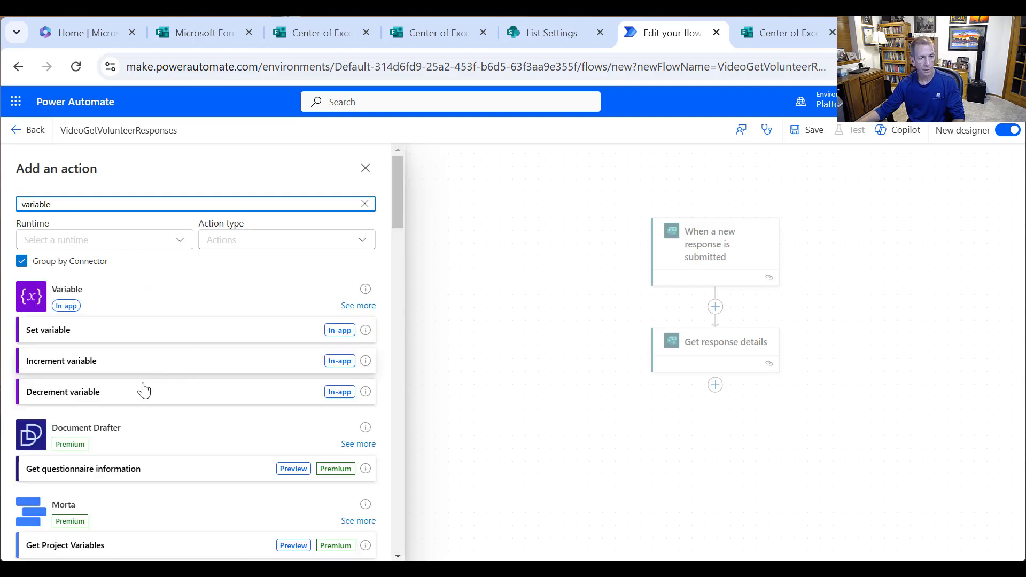
pyautogui.click(367, 308)
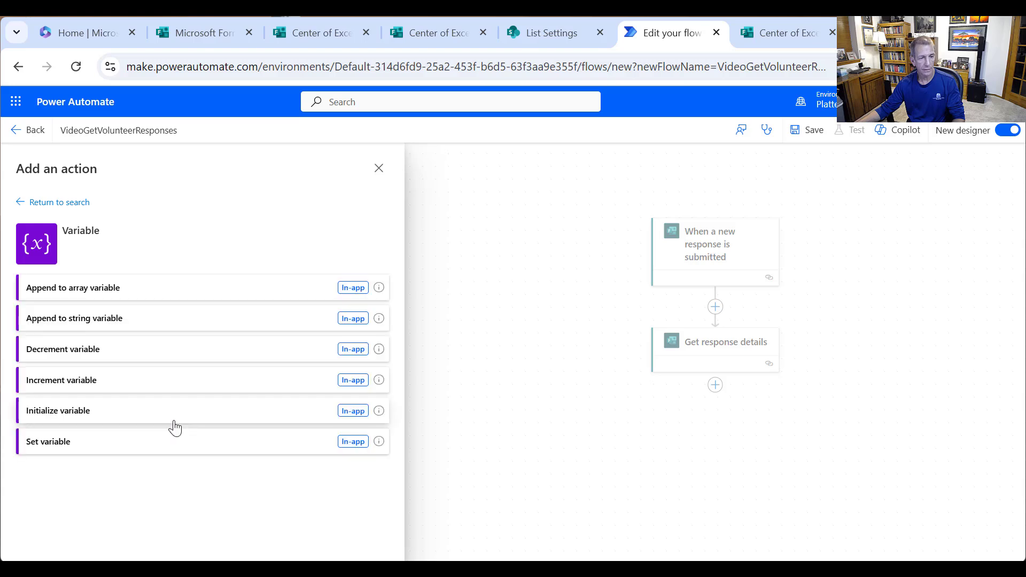
pyautogui.click(115, 414)
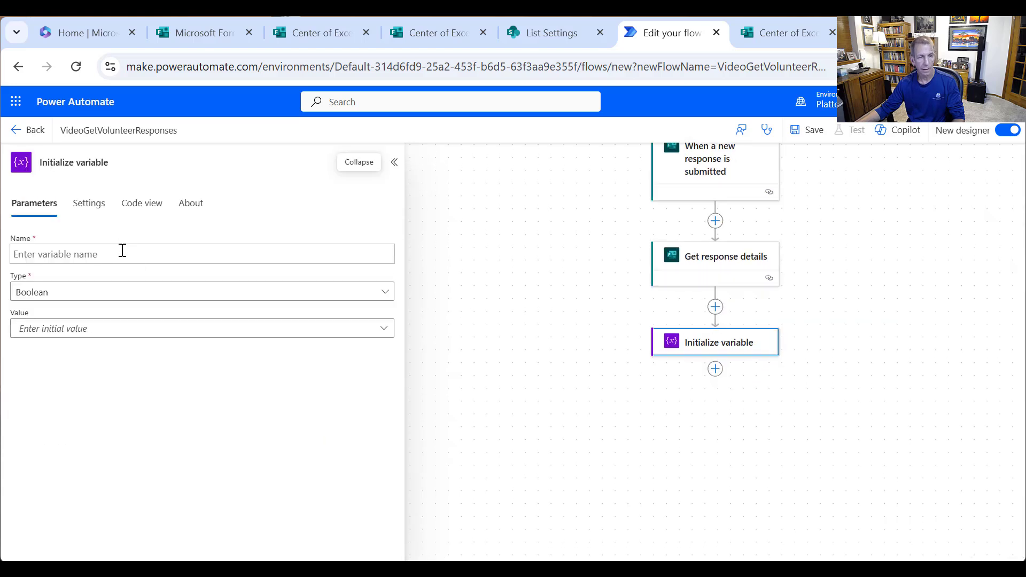
pyautogui.write('varA')
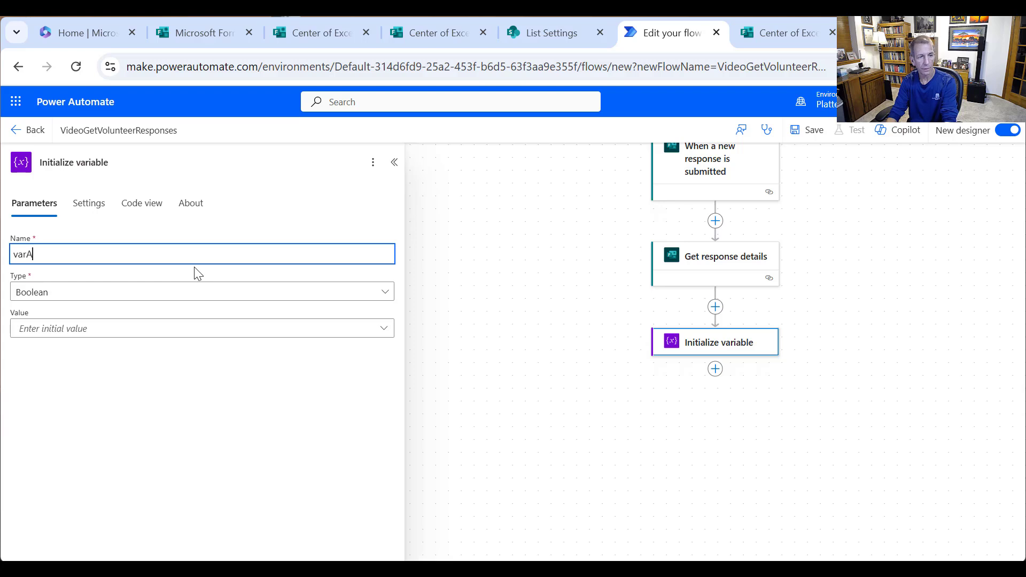
pyautogui.write('greedTerms')
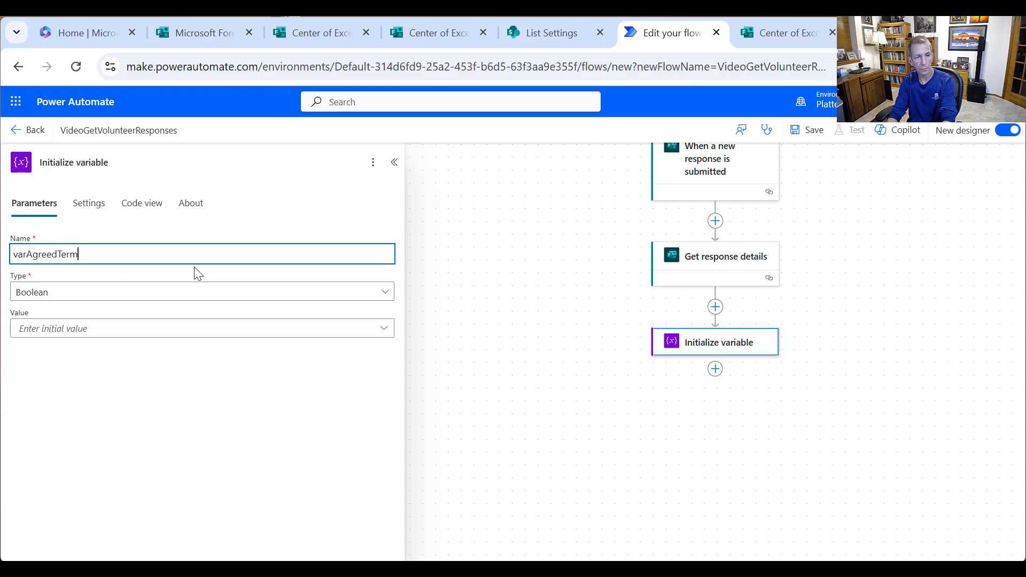
pyautogui.click(70, 330)
pyautogui.click(59, 373)
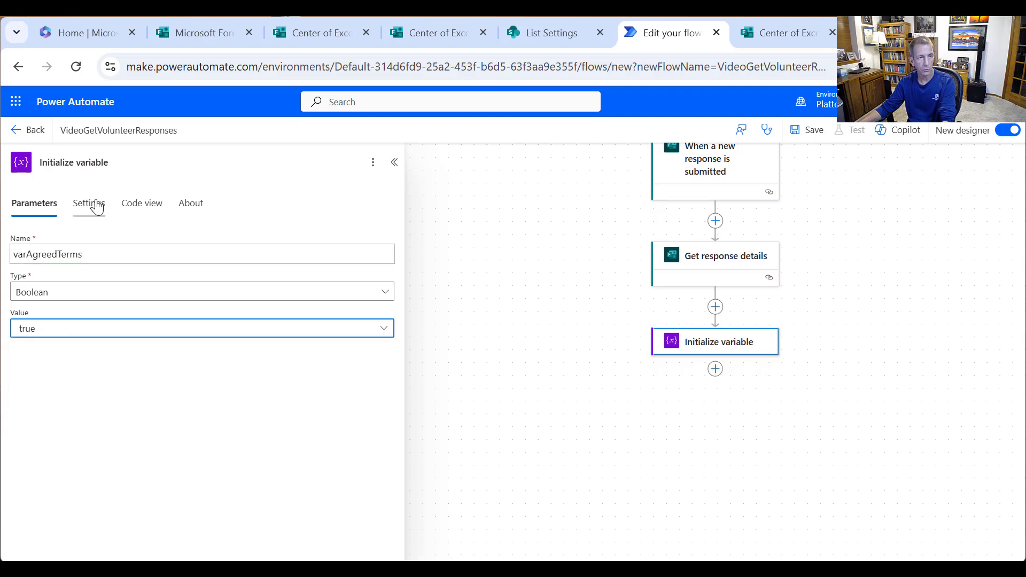
pyautogui.click(102, 162)
# - Retitle the step 'Initialize varAgreedTerms' and collapse its details
pyautogui.doubleClick(97, 247)
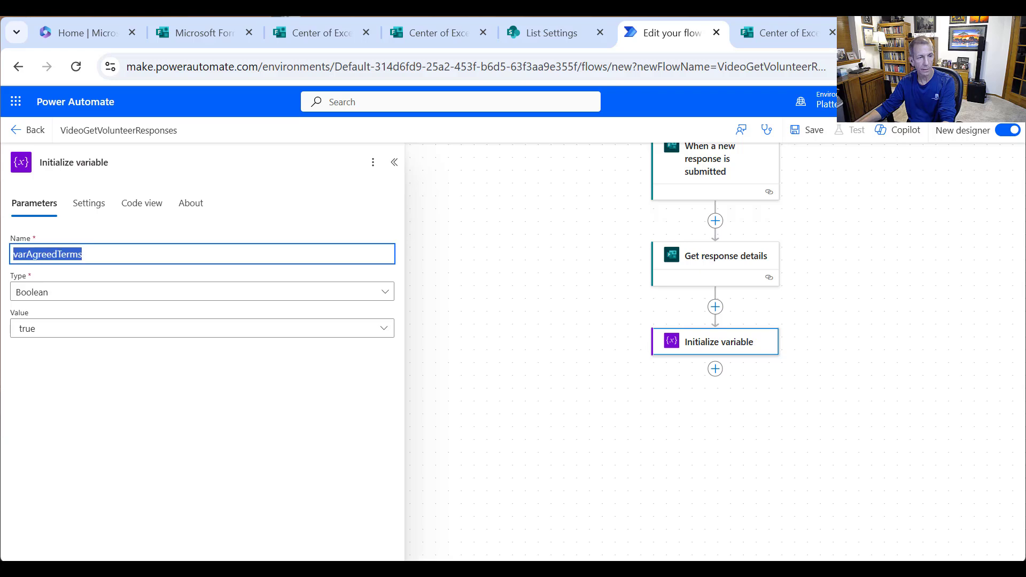
pyautogui.hotkey('ctrl', 'c')
pyautogui.doubleClick(92, 162)
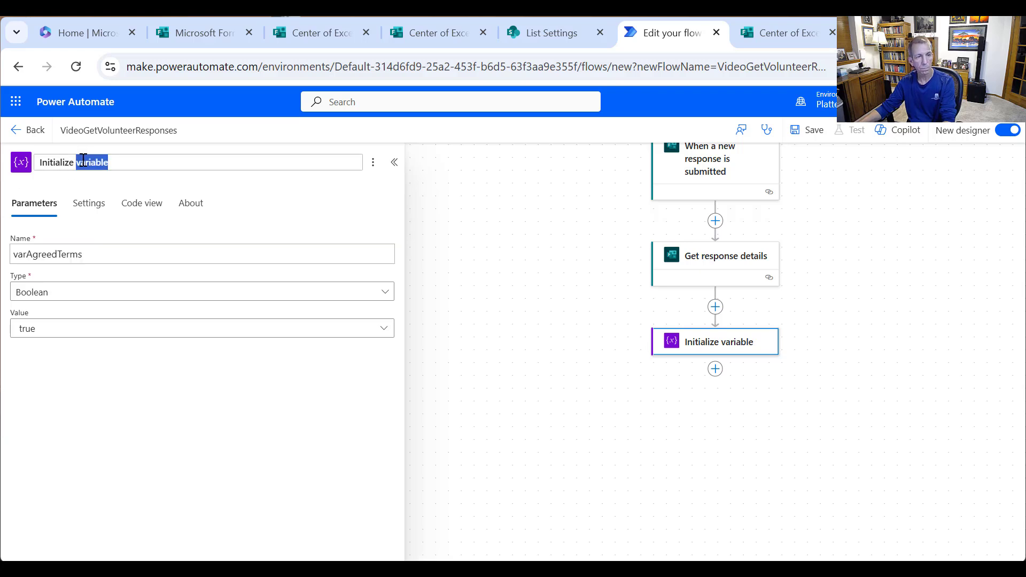
pyautogui.hotkey('ctrl', 'v')
pyautogui.click(313, 391)
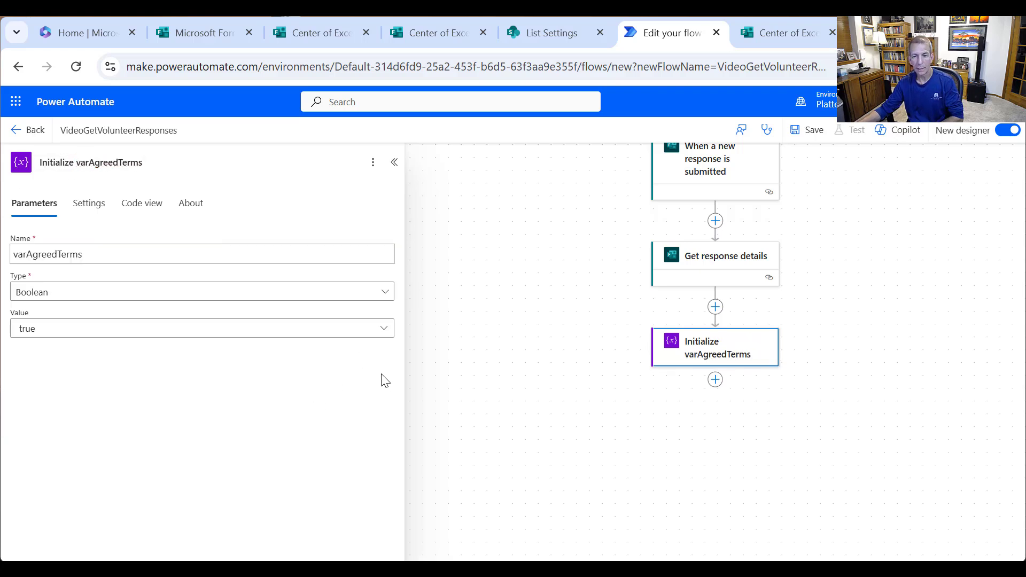
pyautogui.click(394, 162)
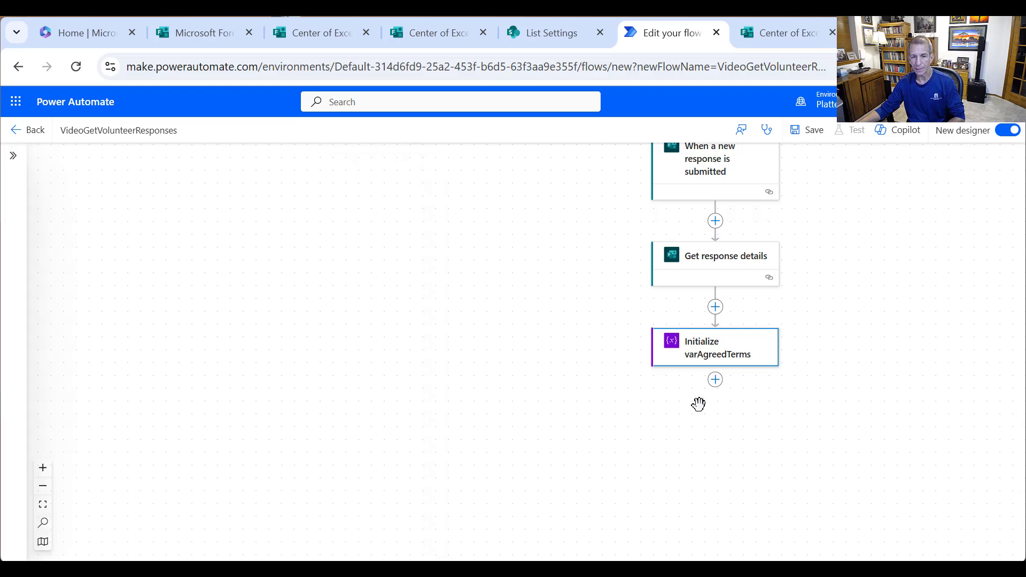
pyautogui.click(715, 381)
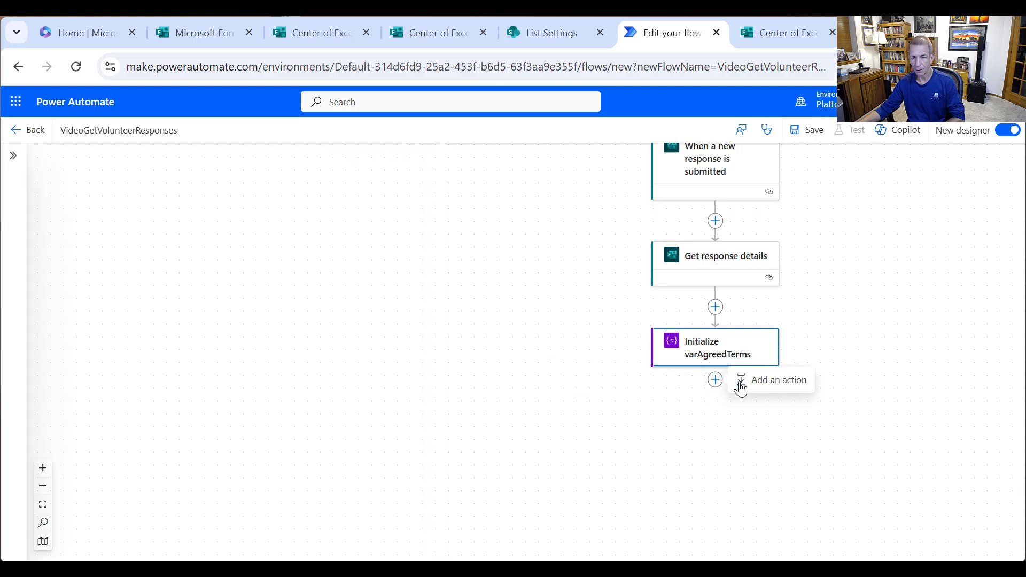
pyautogui.click(763, 381)
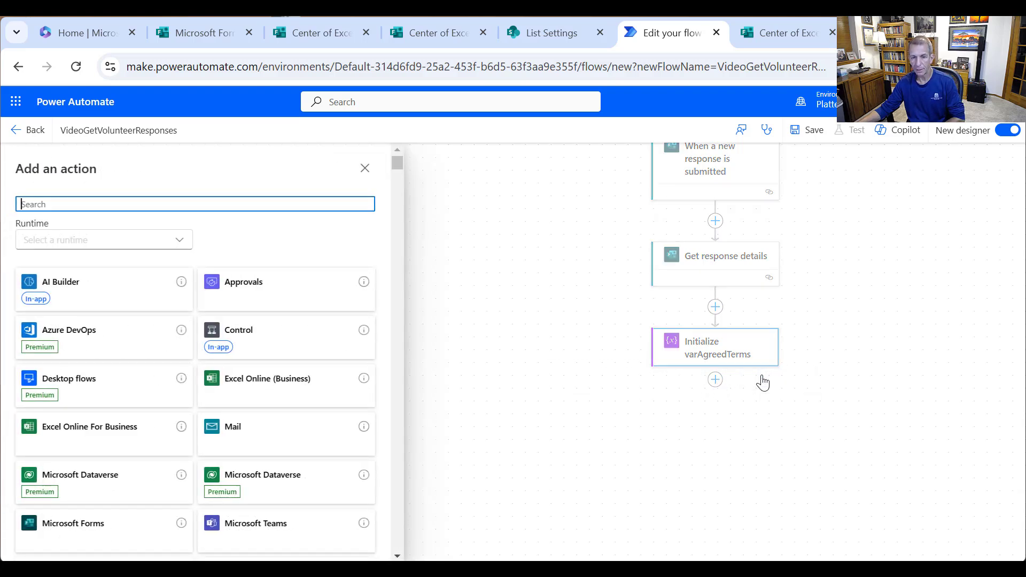
pyautogui.click(257, 338)
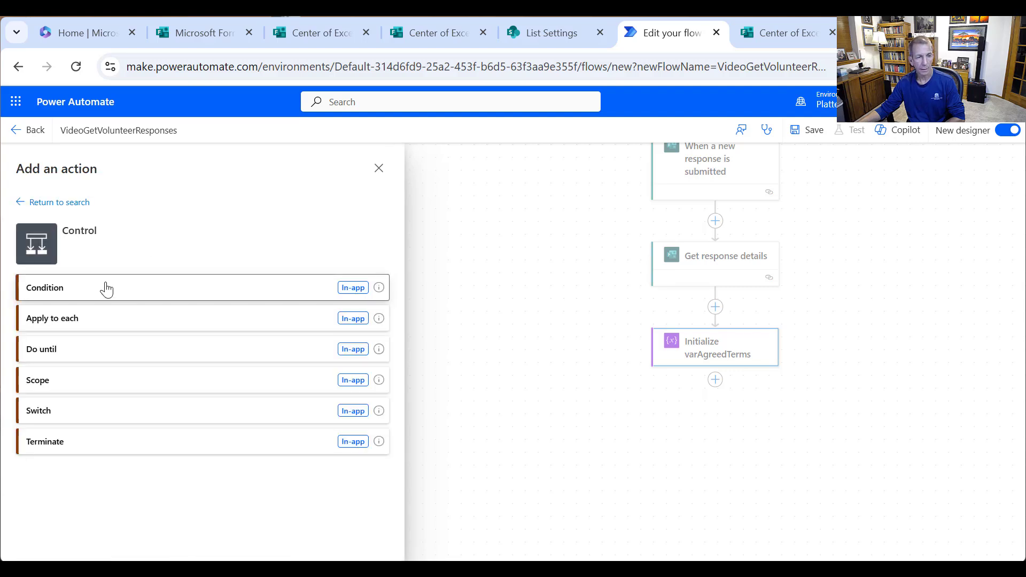
# - Add a Condition titled 'Email and Write to SharePoint if Agreed Terms'
pyautogui.click(105, 289)
pyautogui.click(110, 163)
pyautogui.doubleClick(110, 163)
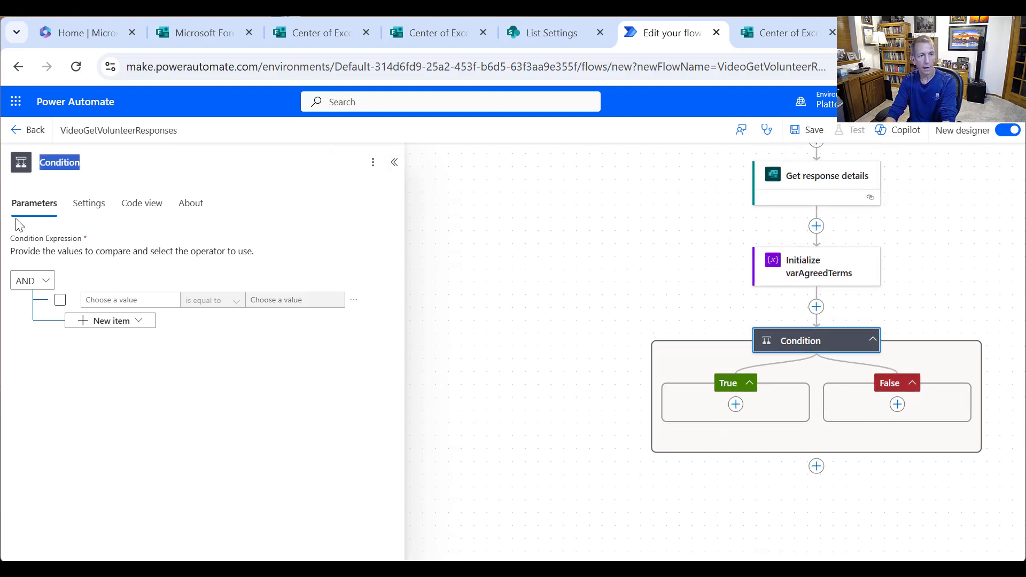
pyautogui.write('Email a')
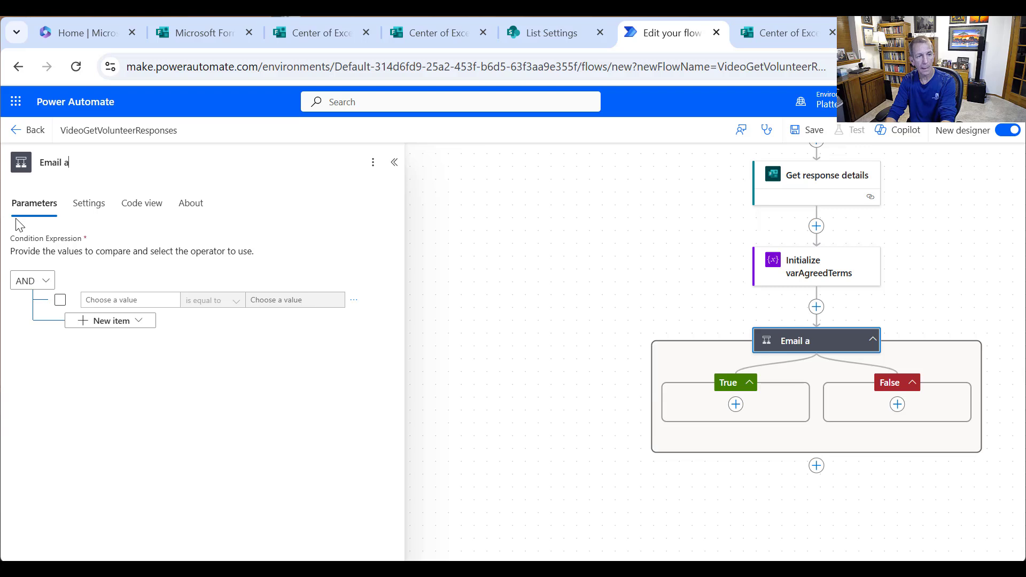
pyautogui.write('nd Write to SharePoint if Ag')
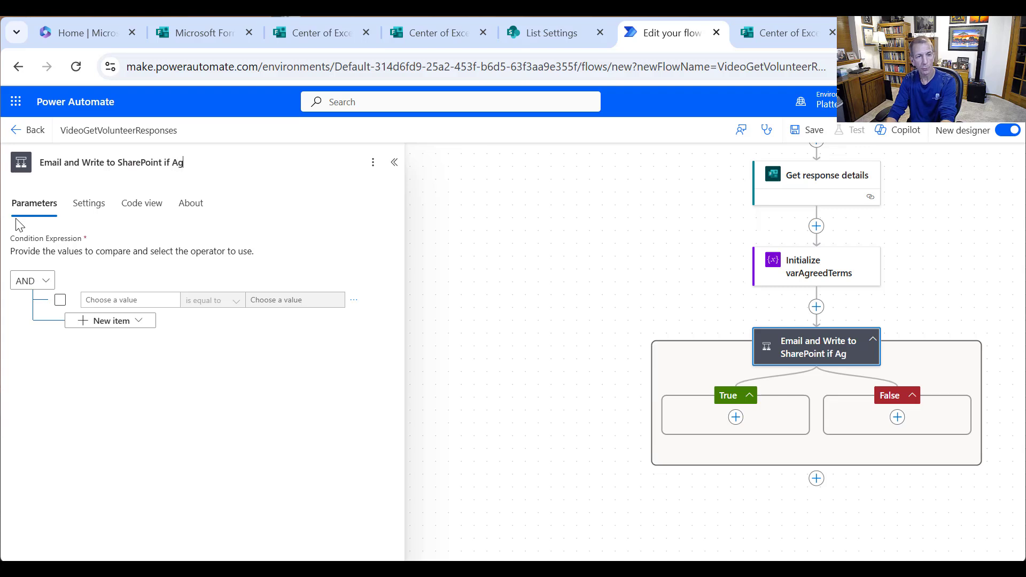
pyautogui.write('reed Terms')
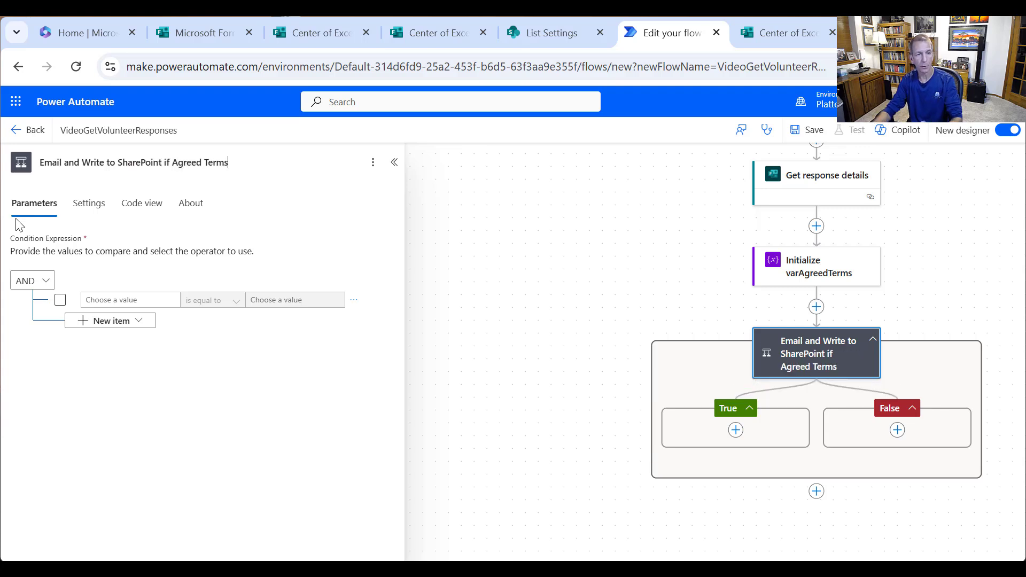
# - Make the condition test whether varAgreedTerms is equal to true
pyautogui.click(159, 297)
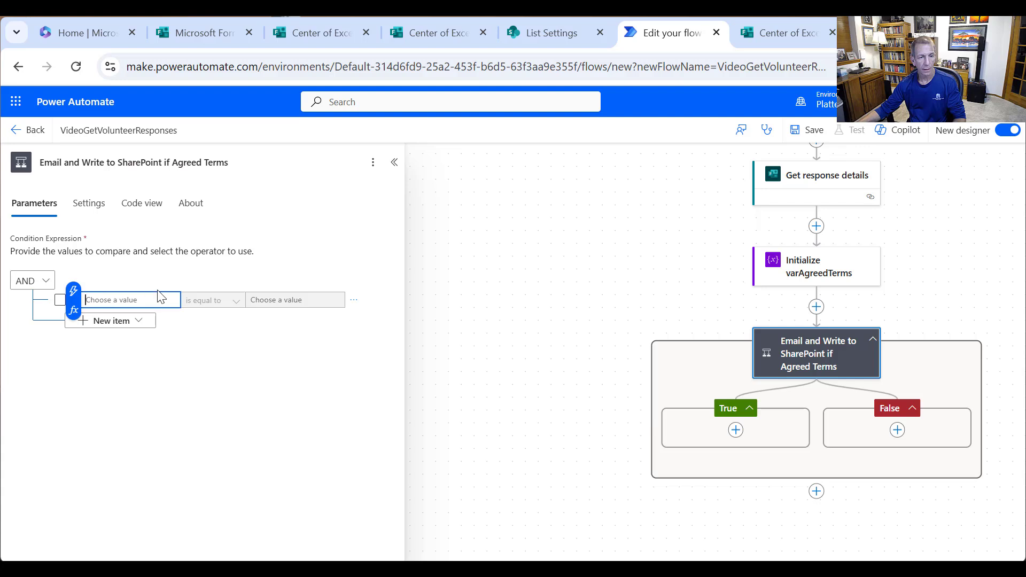
pyautogui.click(74, 290)
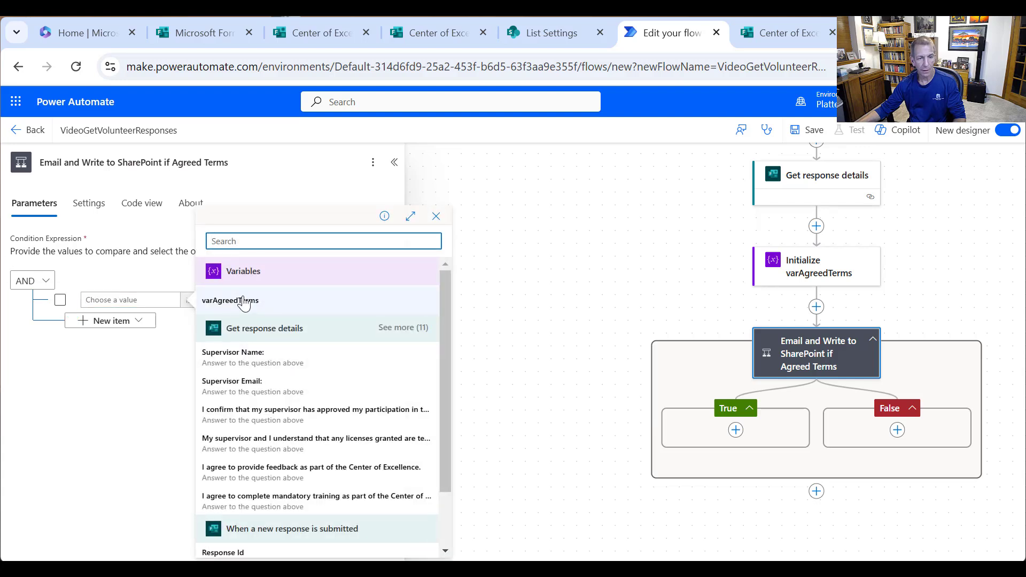
pyautogui.click(241, 237)
pyautogui.click(302, 301)
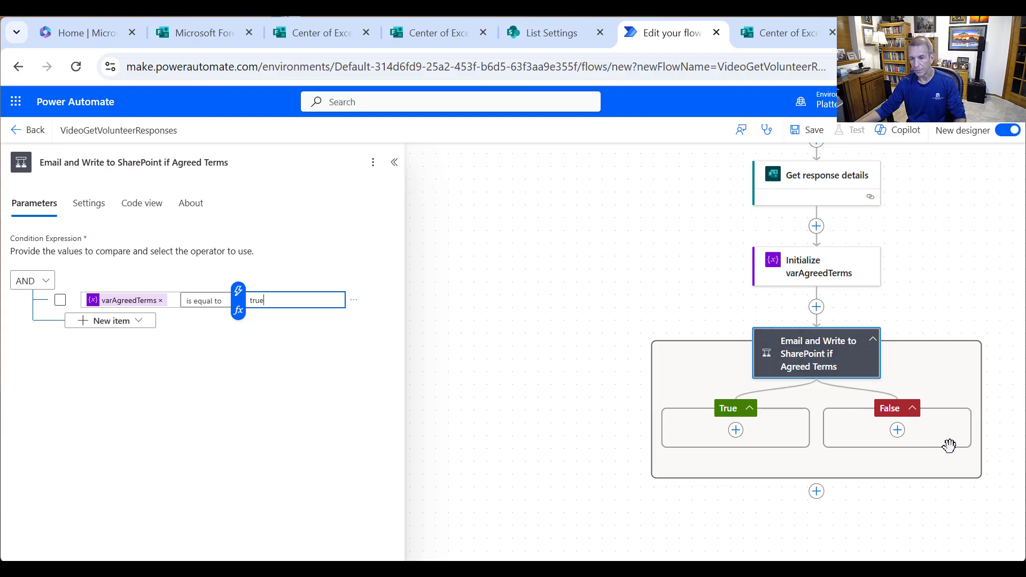
pyautogui.click(771, 426)
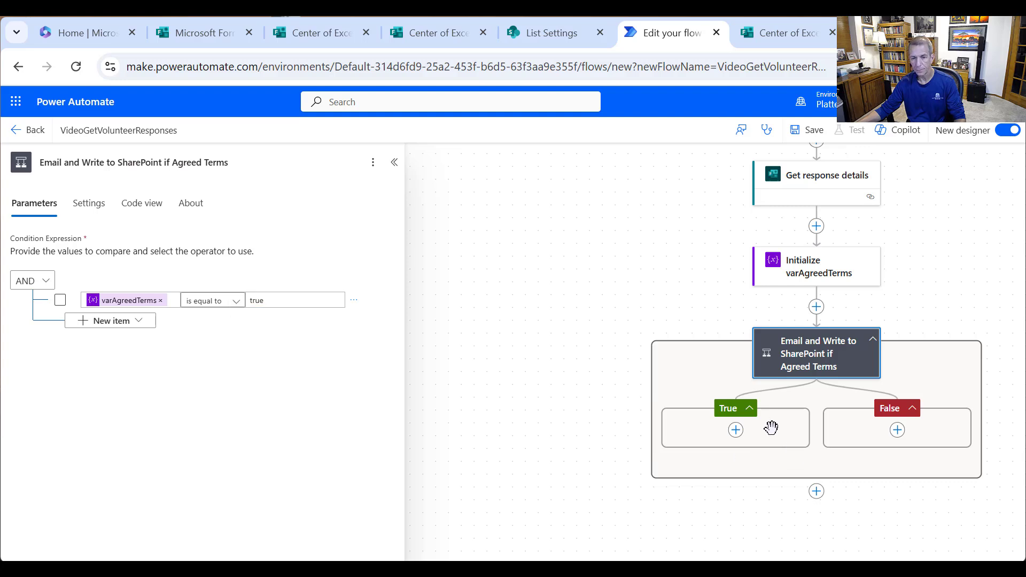
# - Insert a SharePoint 'Create item' action into the condition's True branch
pyautogui.click(736, 431)
pyautogui.click(792, 432)
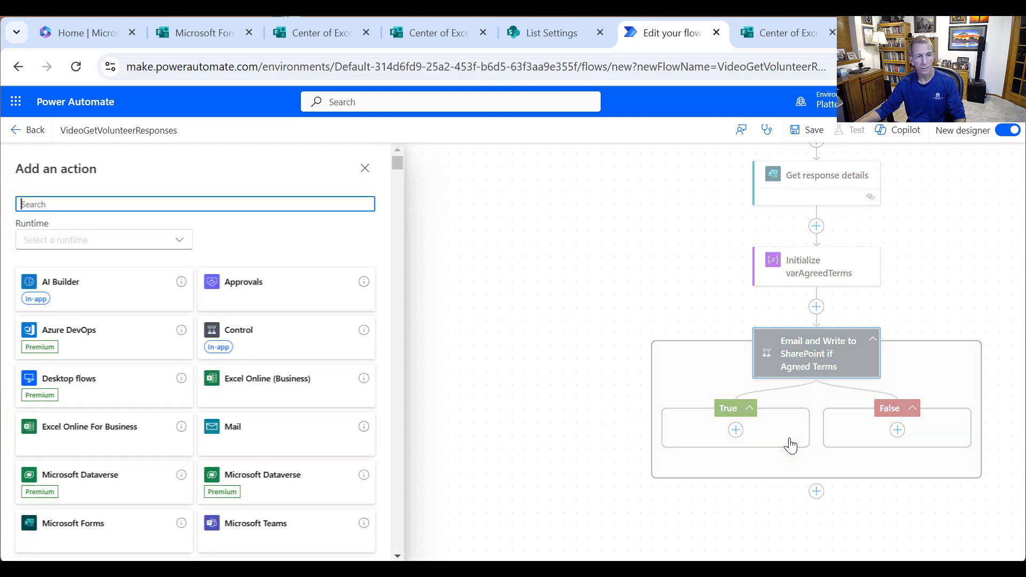
pyautogui.write('s')
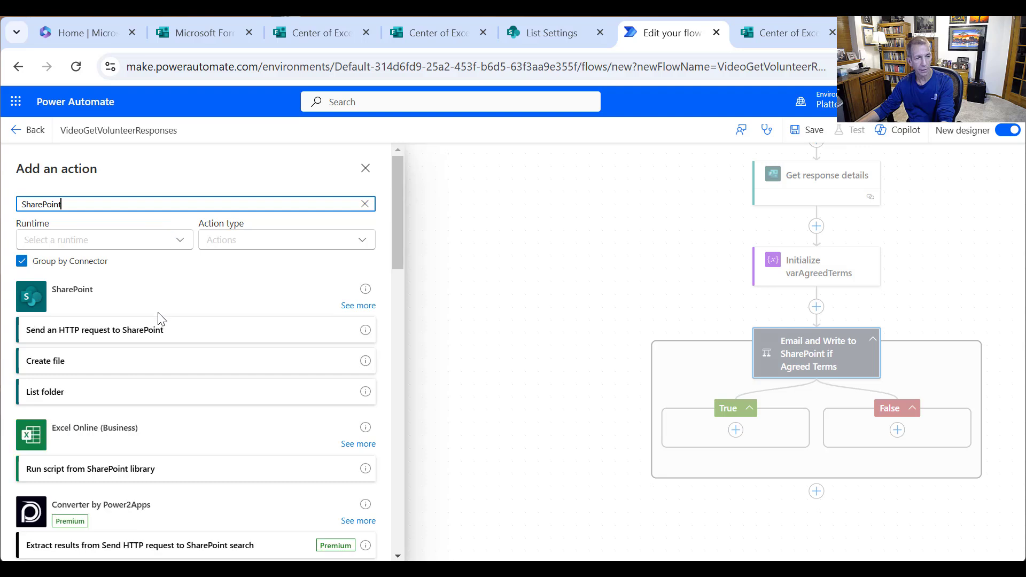
pyautogui.click(358, 305)
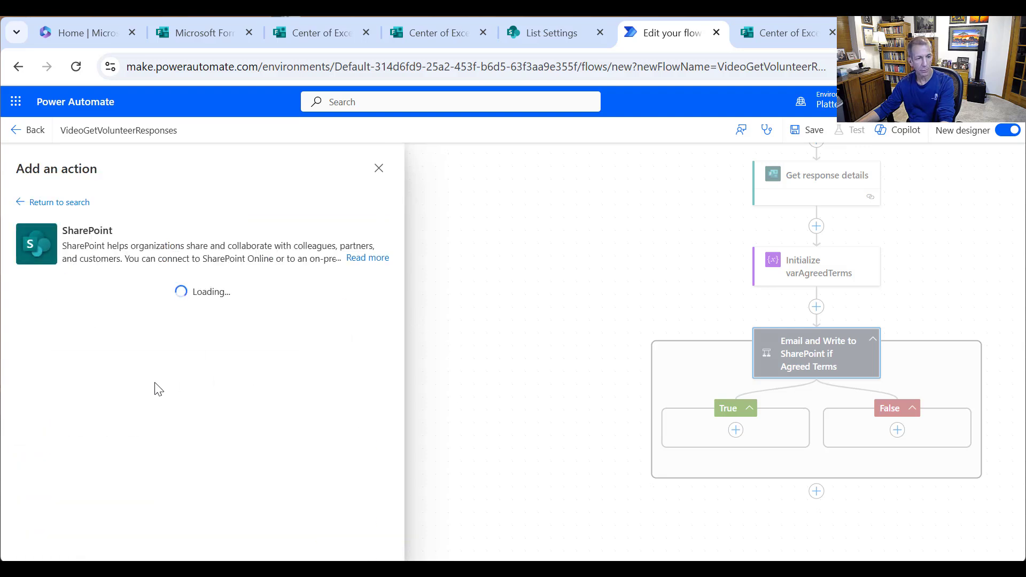
pyautogui.scroll(-3, 152, 394)
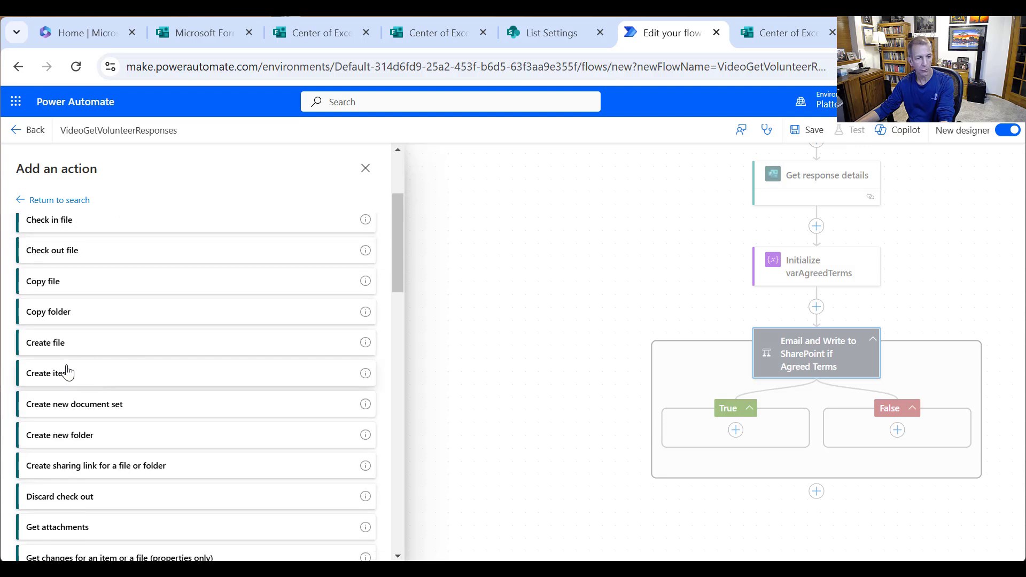
pyautogui.click(67, 372)
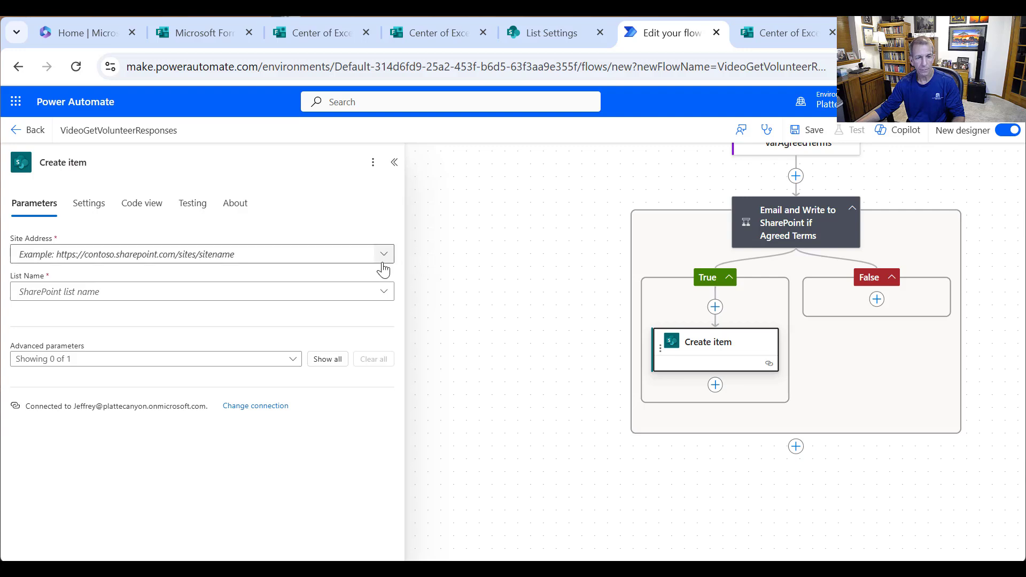
# - Open the CenterOfExcellenceVolunteers list's settings and scroll down to its Columns section
pyautogui.click(535, 31)
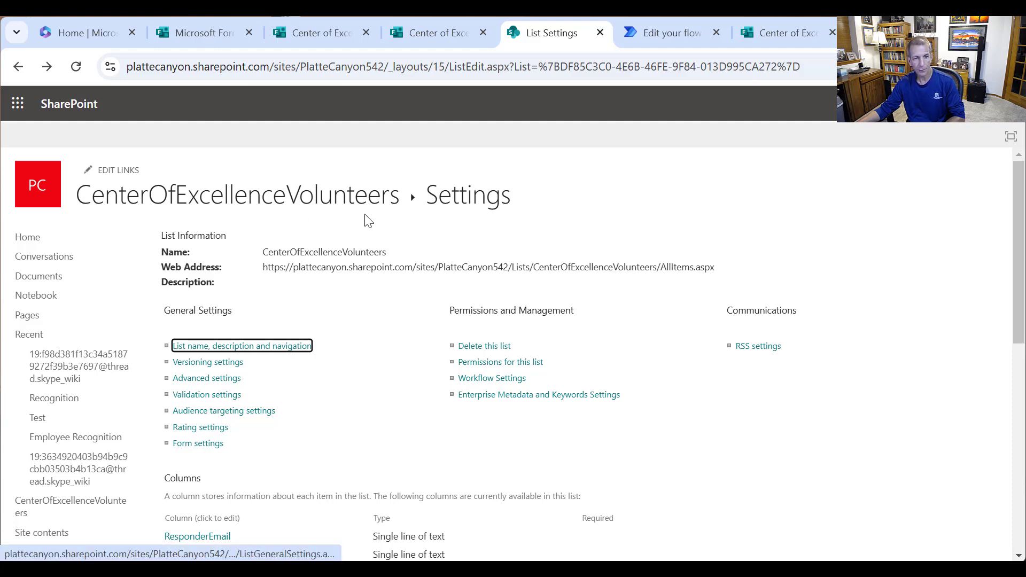
pyautogui.click(346, 206)
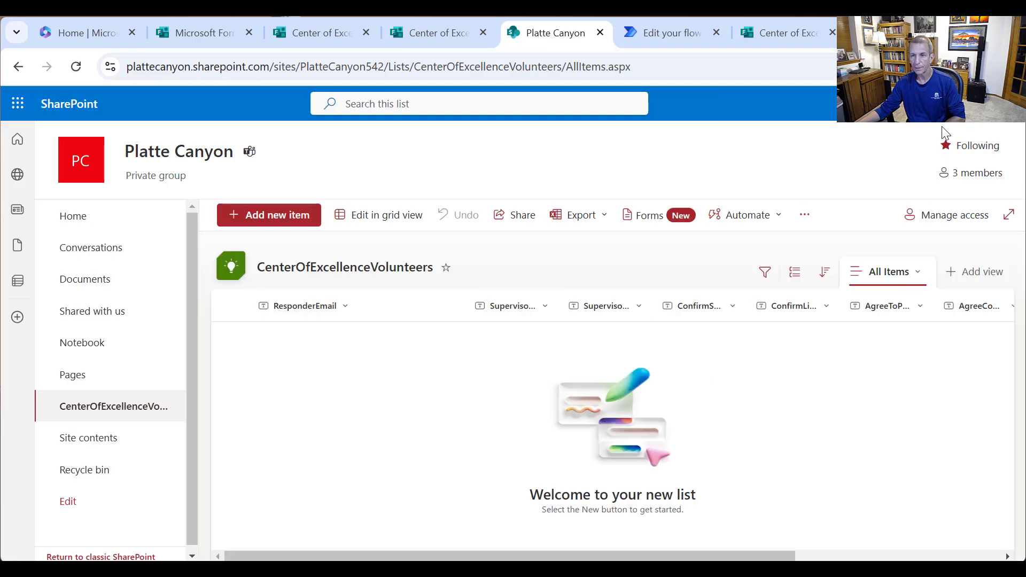
pyautogui.click(958, 104)
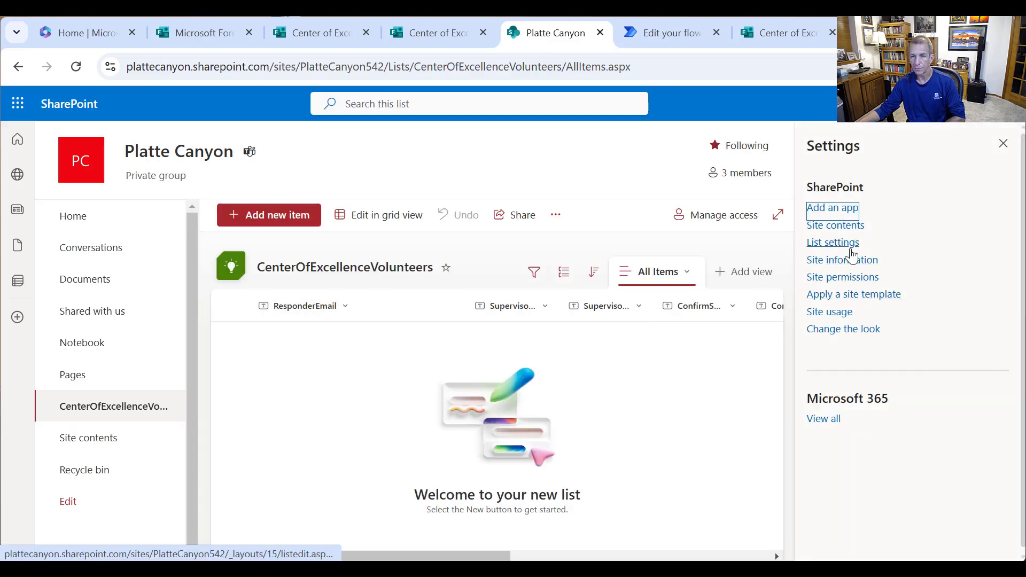
pyautogui.click(832, 242)
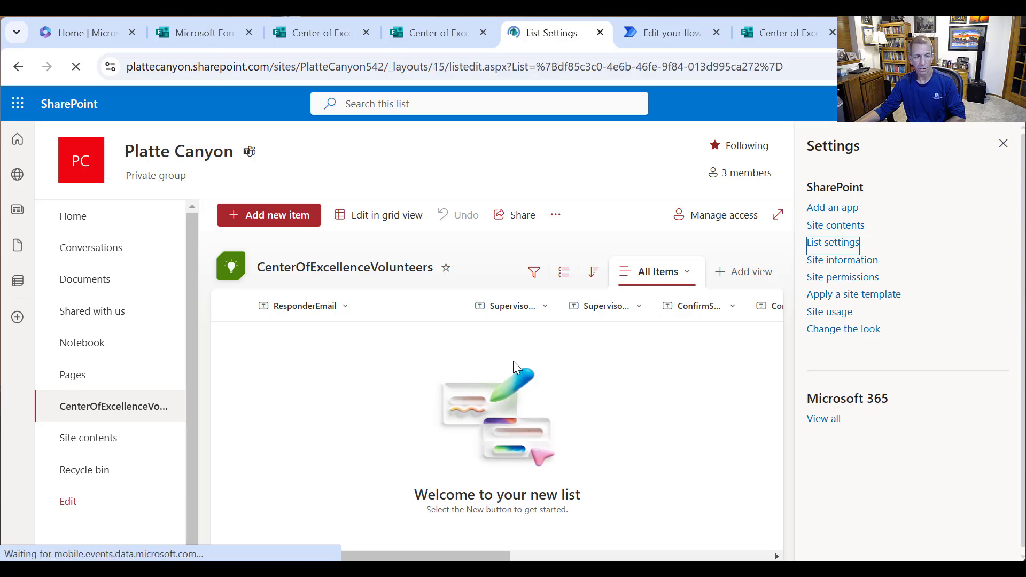
pyautogui.scroll(-3, 476, 377)
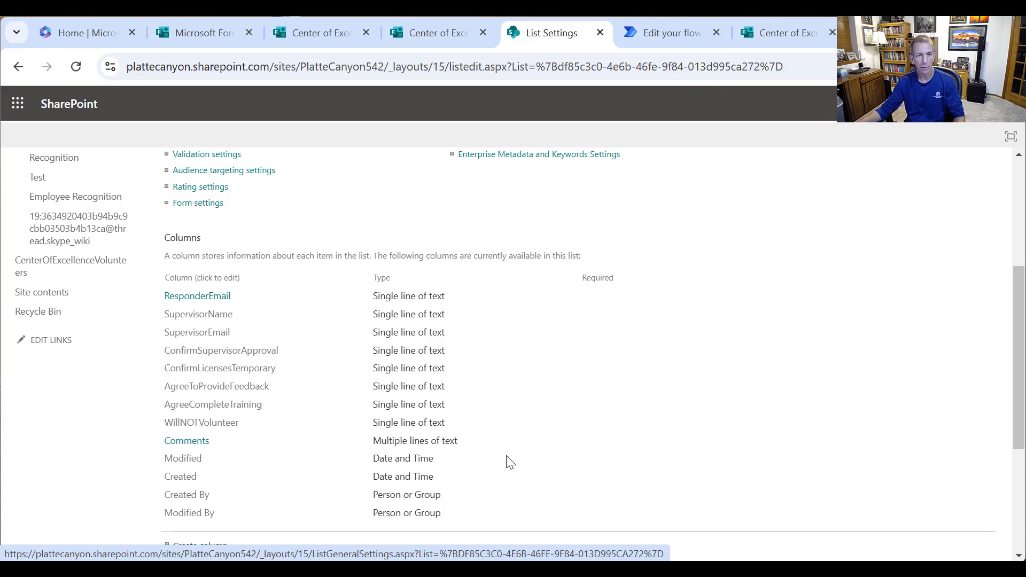
# - Point Create item at the PlatteCanyon542 site and CenterOfExcellenceVolunteers list, then show all advanced parameters
pyautogui.click(660, 36)
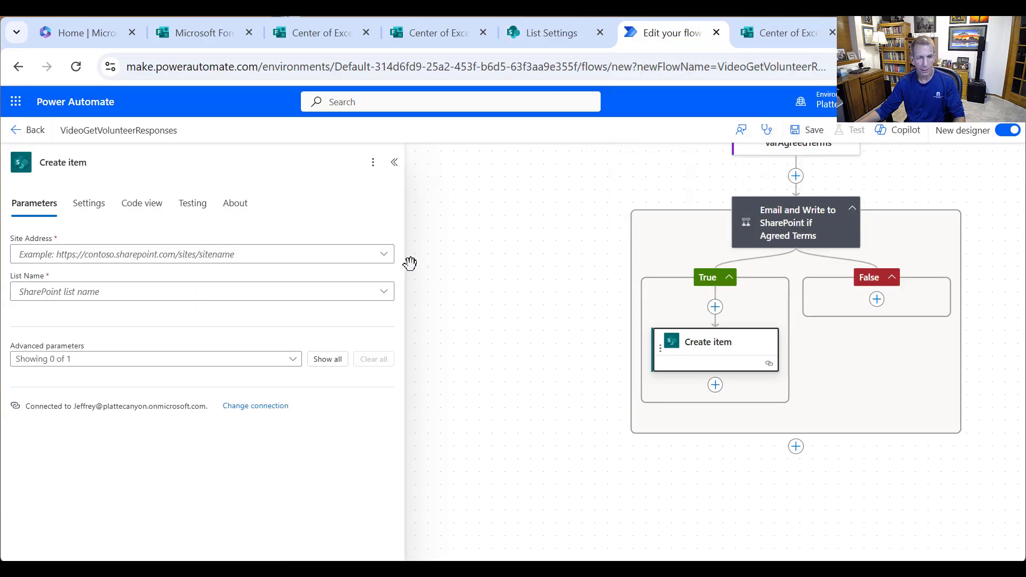
pyautogui.click(384, 256)
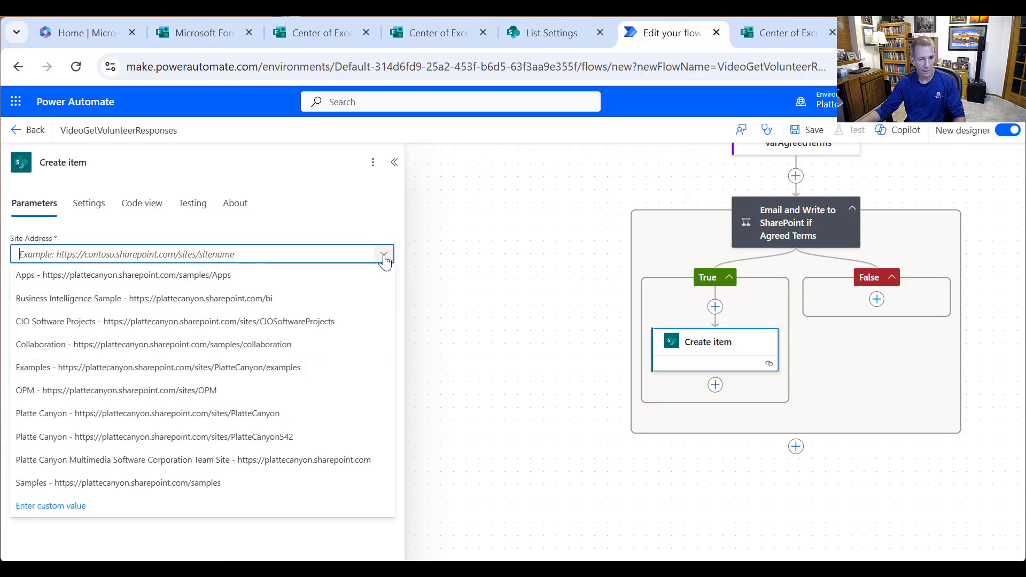
pyautogui.click(291, 437)
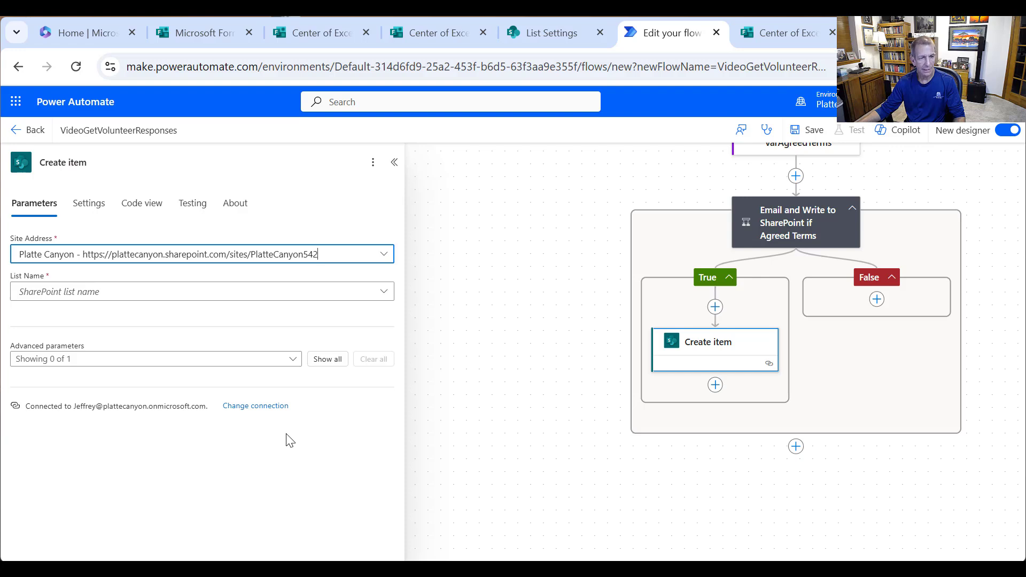
pyautogui.click(384, 292)
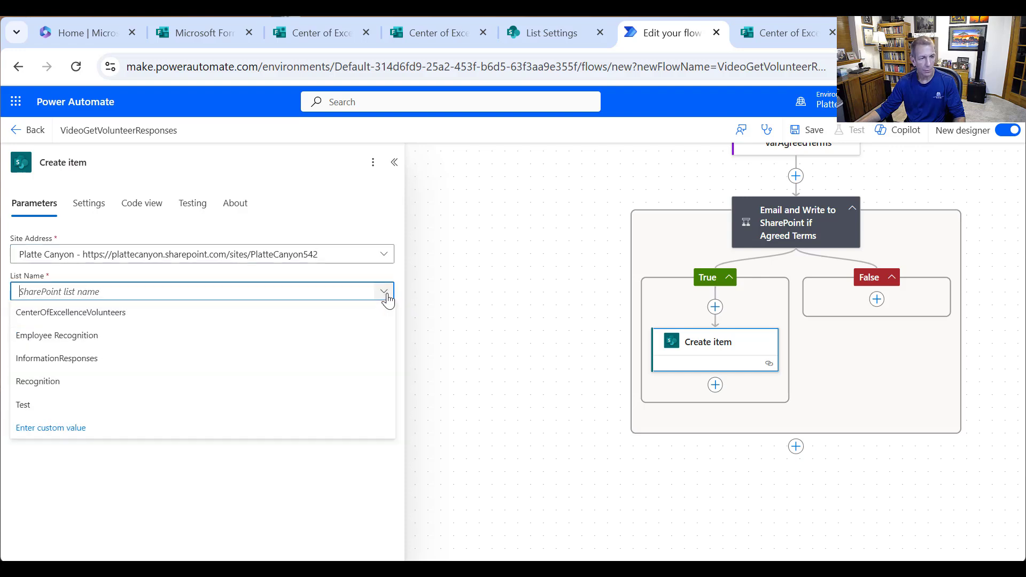
pyautogui.click(48, 314)
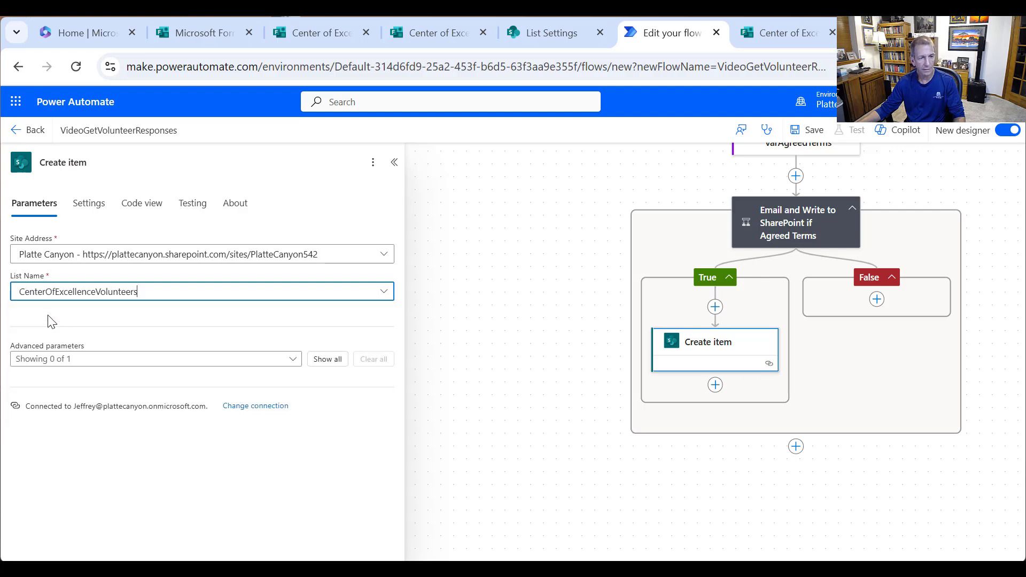
pyautogui.click(320, 360)
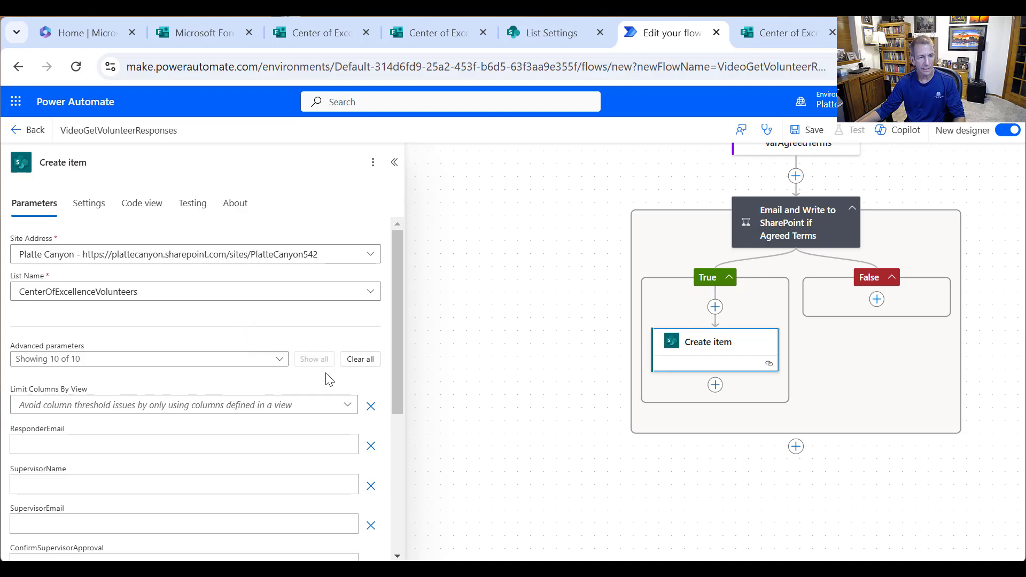
# - Map ResponderEmail, SupervisorName and SupervisorEmail to their matching Forms response values
pyautogui.click(102, 449)
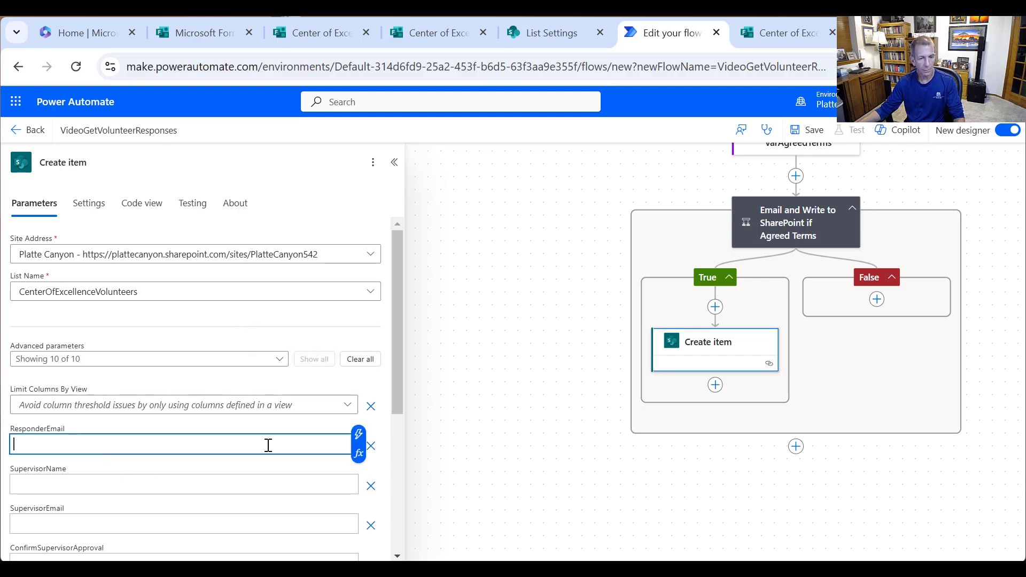
pyautogui.click(355, 438)
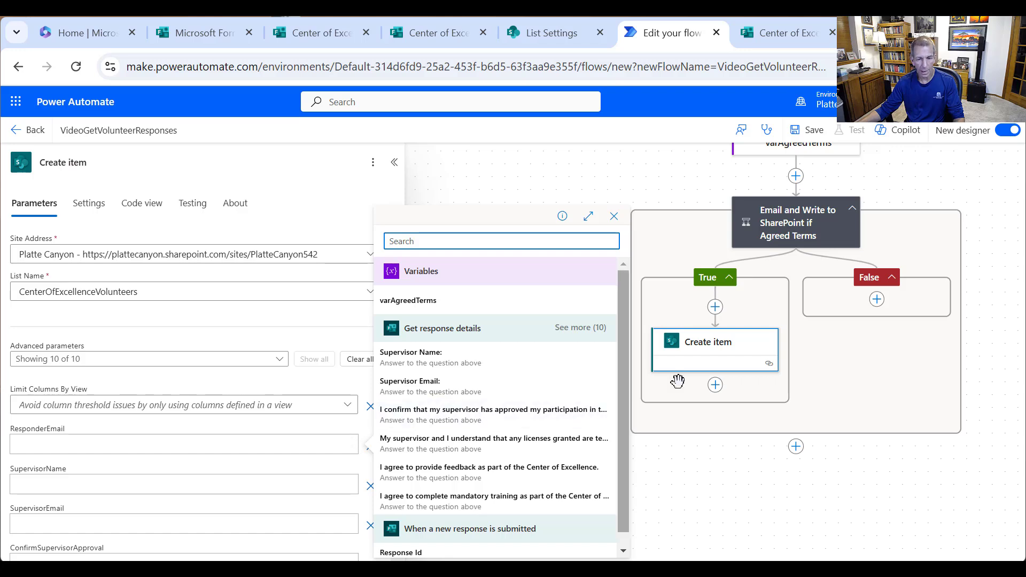
pyautogui.click(580, 327)
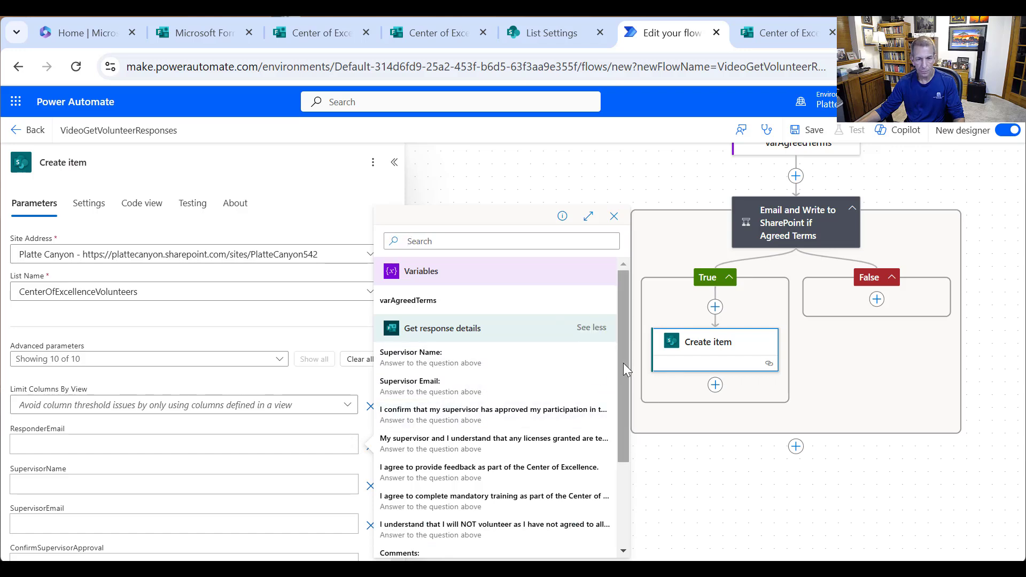
pyautogui.moveTo(623, 363); pyautogui.dragTo(624, 434)
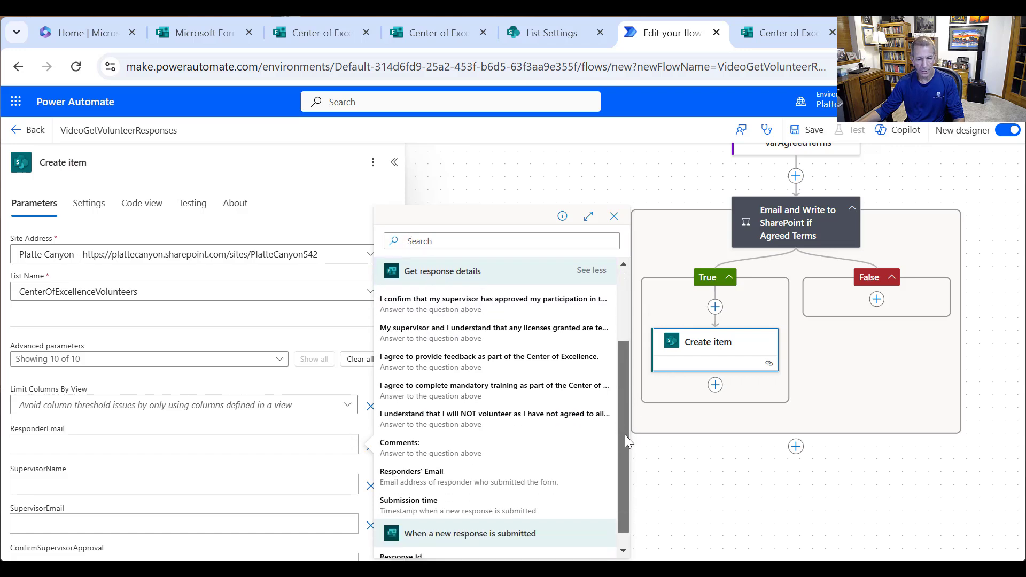
pyautogui.click(413, 480)
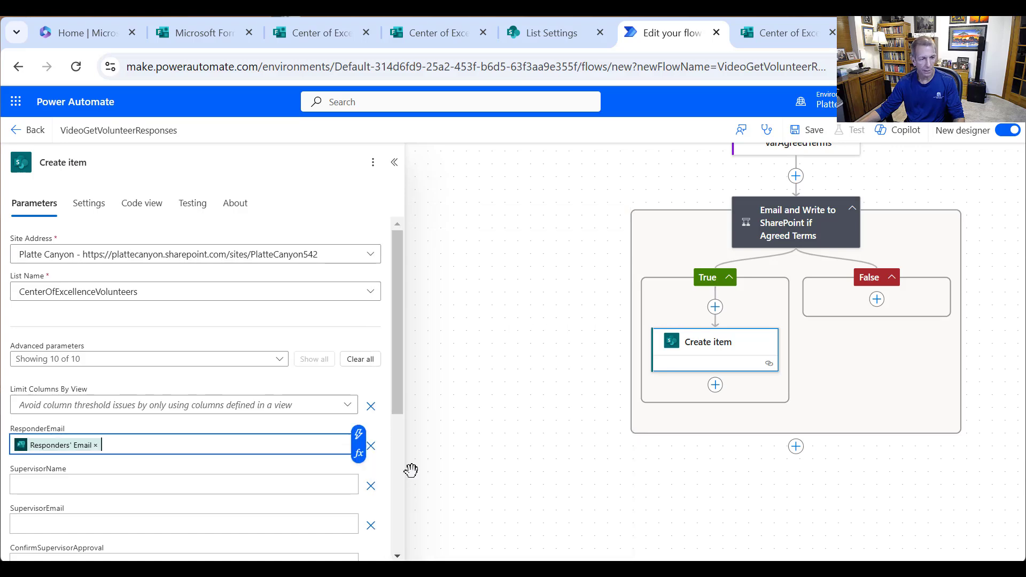
pyautogui.click(176, 485)
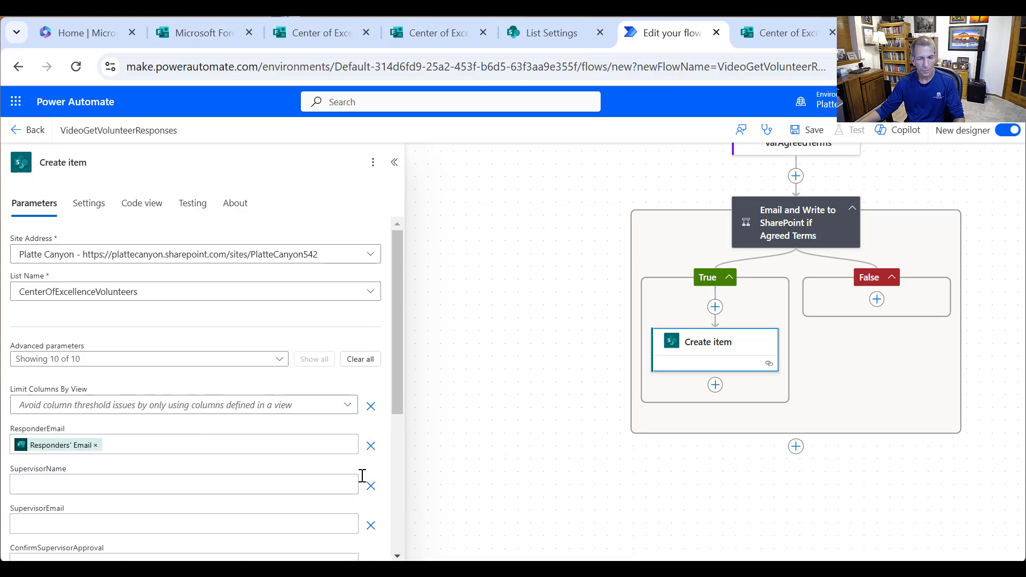
pyautogui.click(358, 474)
pyautogui.click(449, 363)
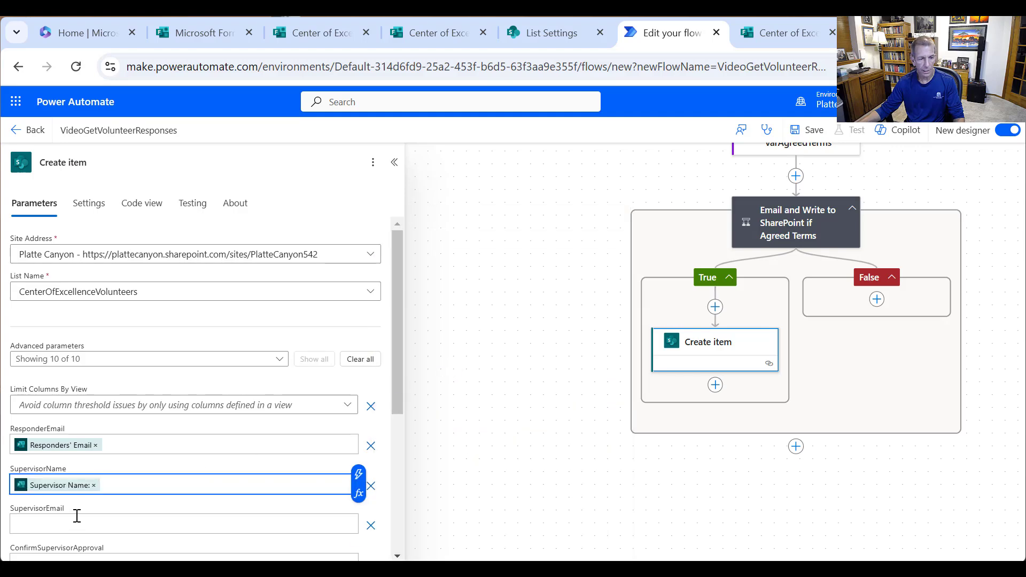
pyautogui.click(77, 517)
pyautogui.click(358, 513)
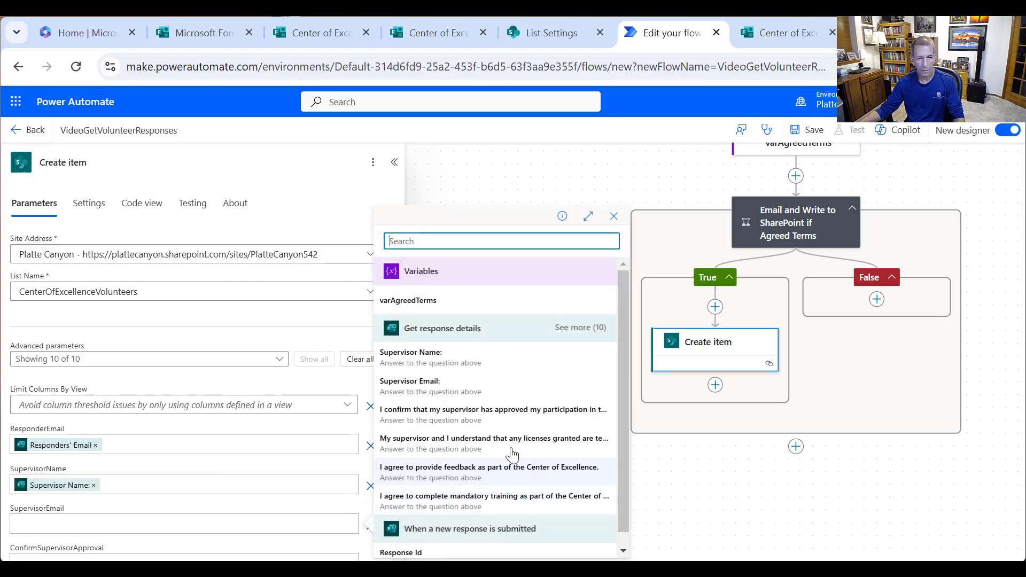
pyautogui.click(449, 392)
pyautogui.scroll(-3, 240, 403)
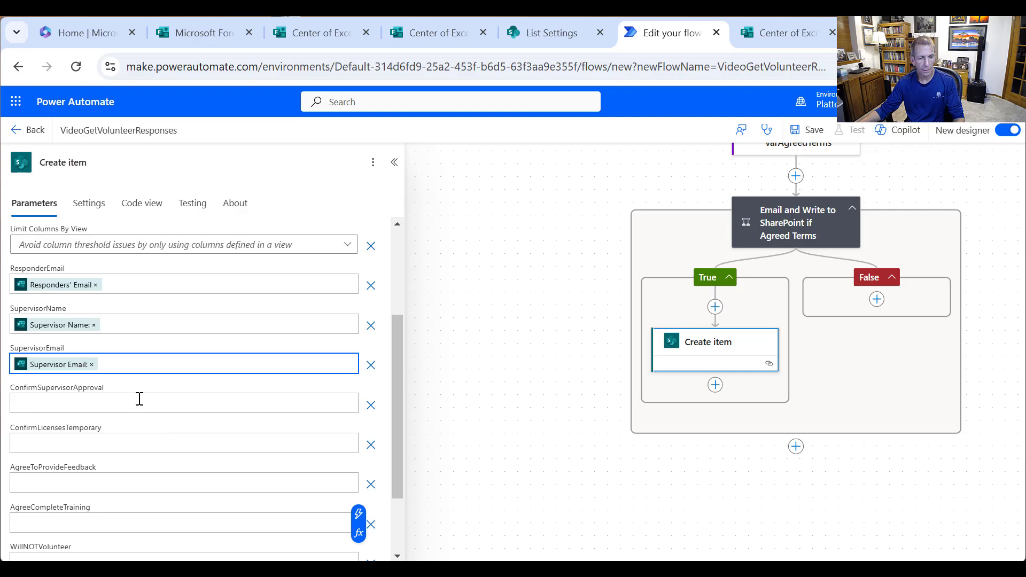
# - Map ConfirmSupervisorApproval, ConfirmLicensesTemporary, AgreeToProvideFeedback and AgreeCompleteTraining to their form answers
pyautogui.click(140, 398)
pyautogui.click(358, 395)
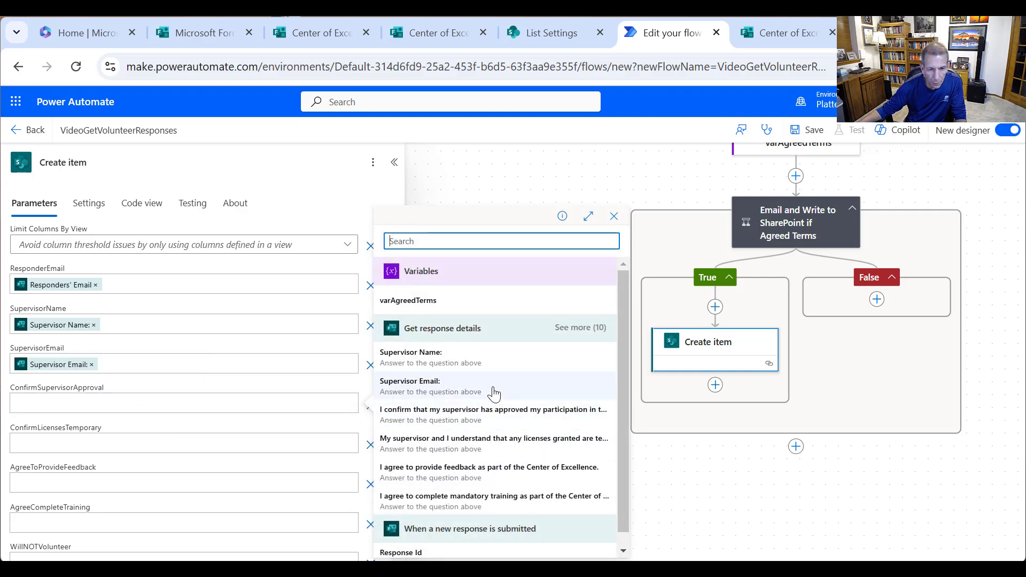
pyautogui.click(475, 420)
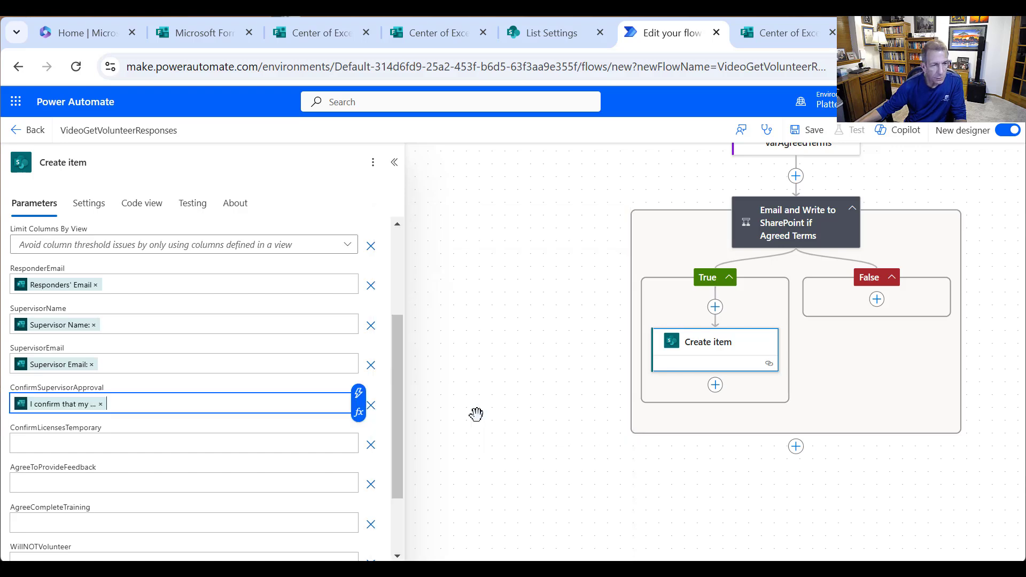
pyautogui.click(187, 441)
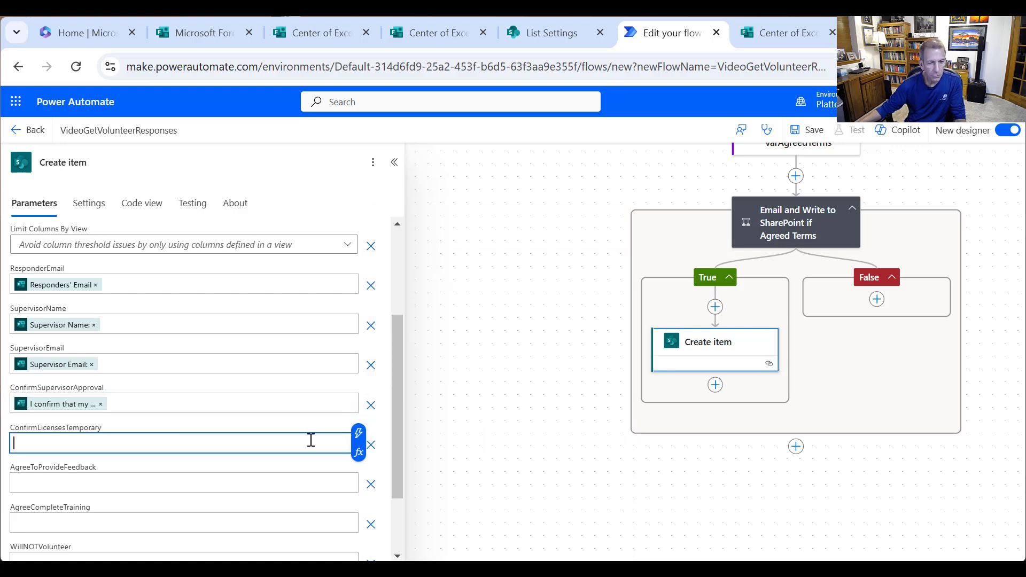
pyautogui.click(357, 432)
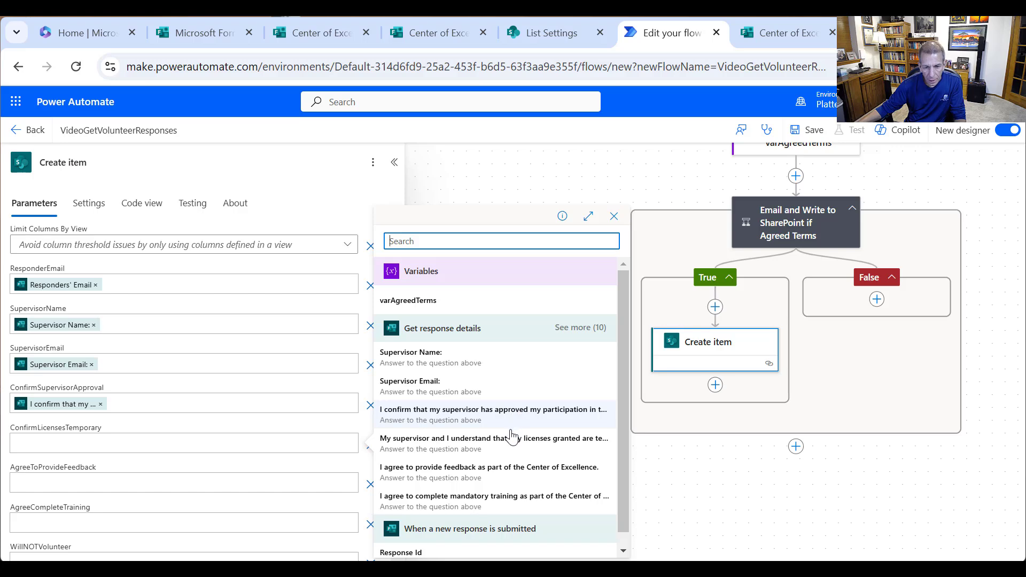
pyautogui.click(490, 440)
pyautogui.click(230, 487)
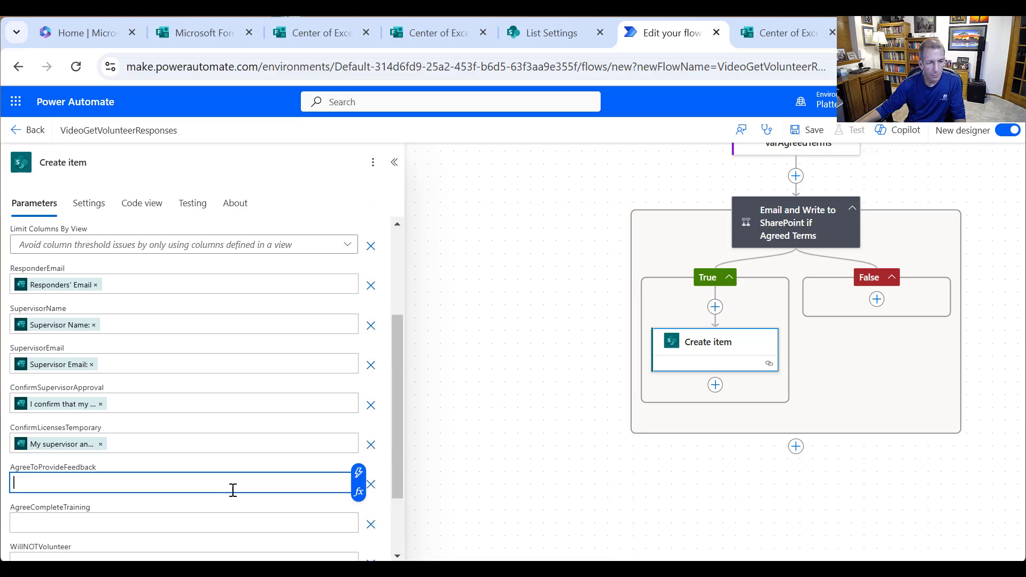
pyautogui.click(359, 474)
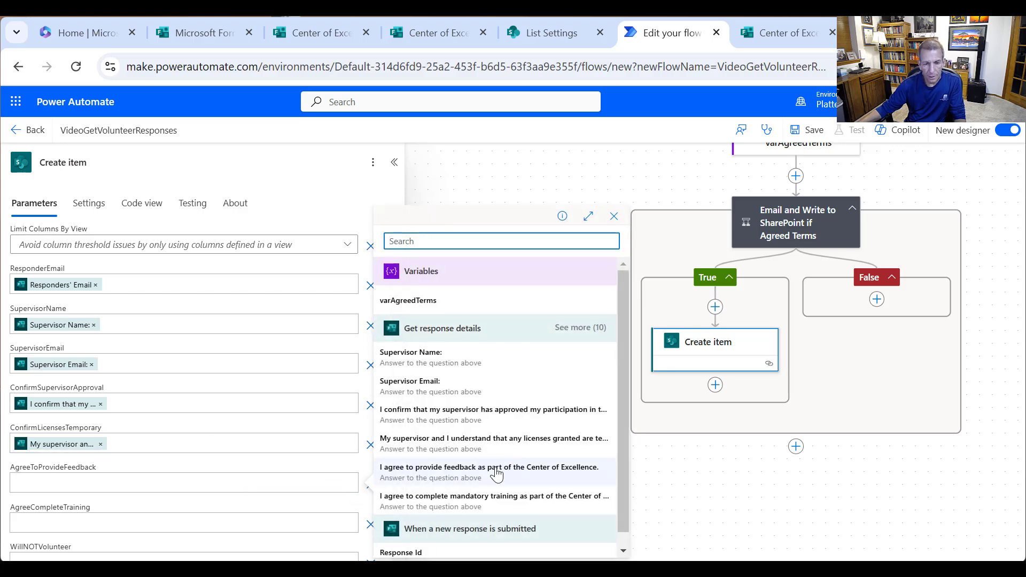
pyautogui.click(495, 471)
pyautogui.click(136, 519)
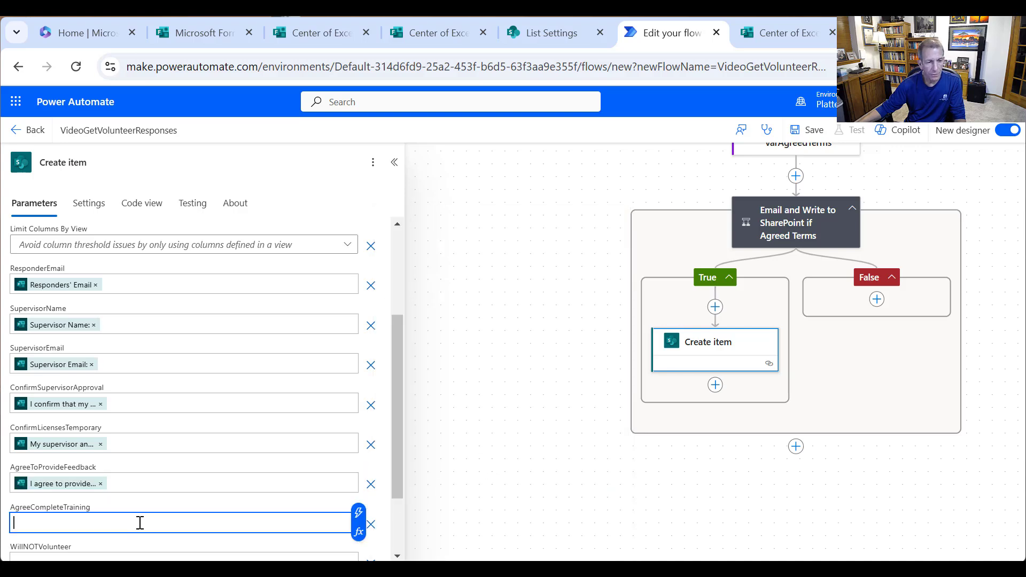
pyautogui.click(359, 513)
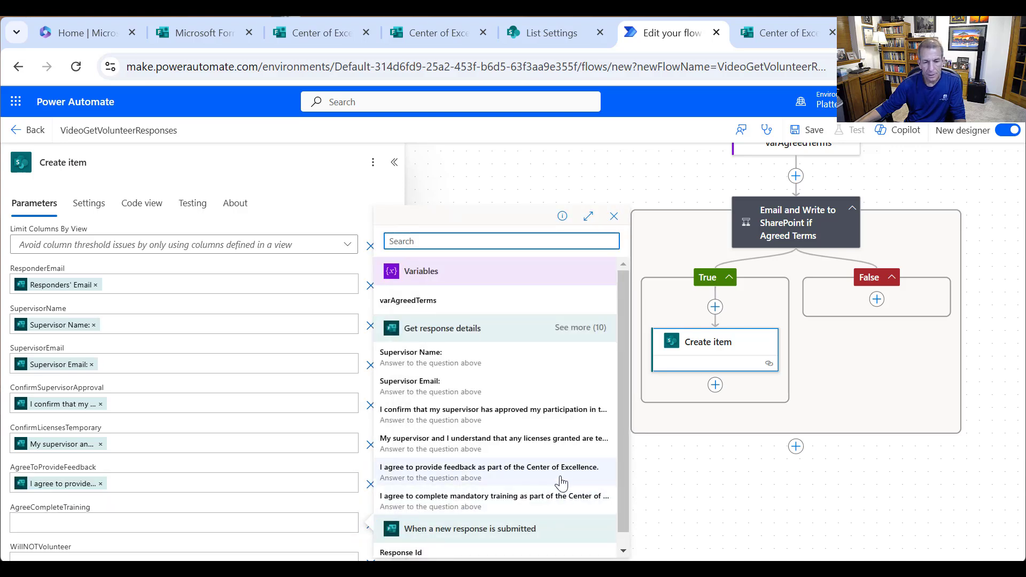
pyautogui.click(532, 508)
pyautogui.scroll(-2, 234, 447)
# - Map WillNOTVolunteer and Comments to their matching Forms response answers
pyautogui.click(142, 470)
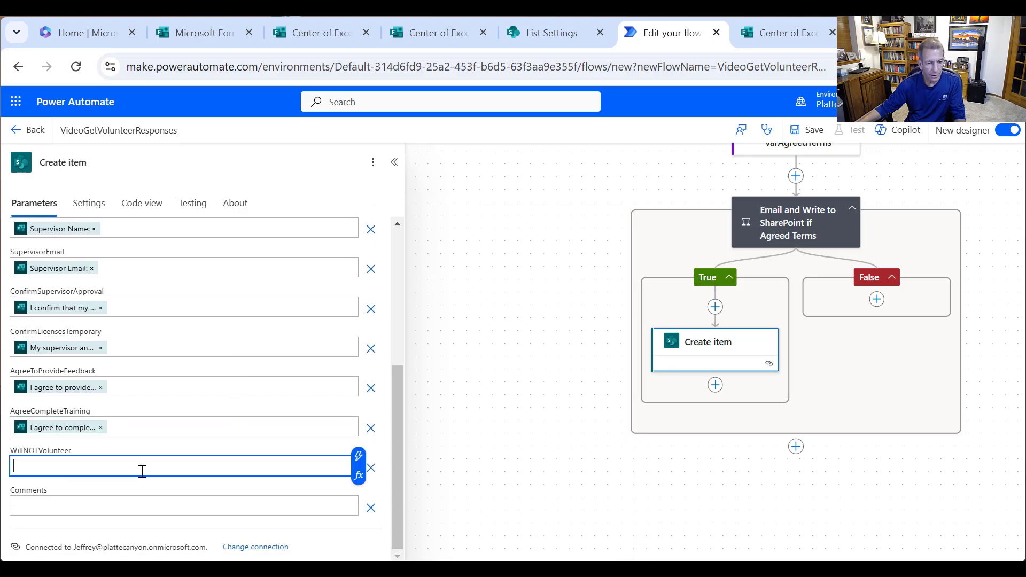
pyautogui.click(359, 458)
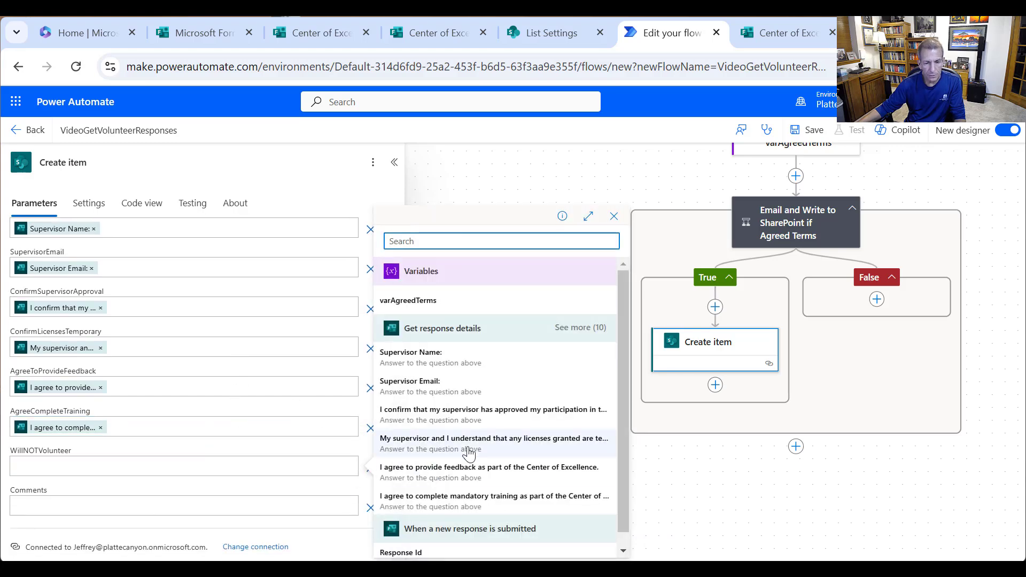
pyautogui.scroll(-1, 473, 450)
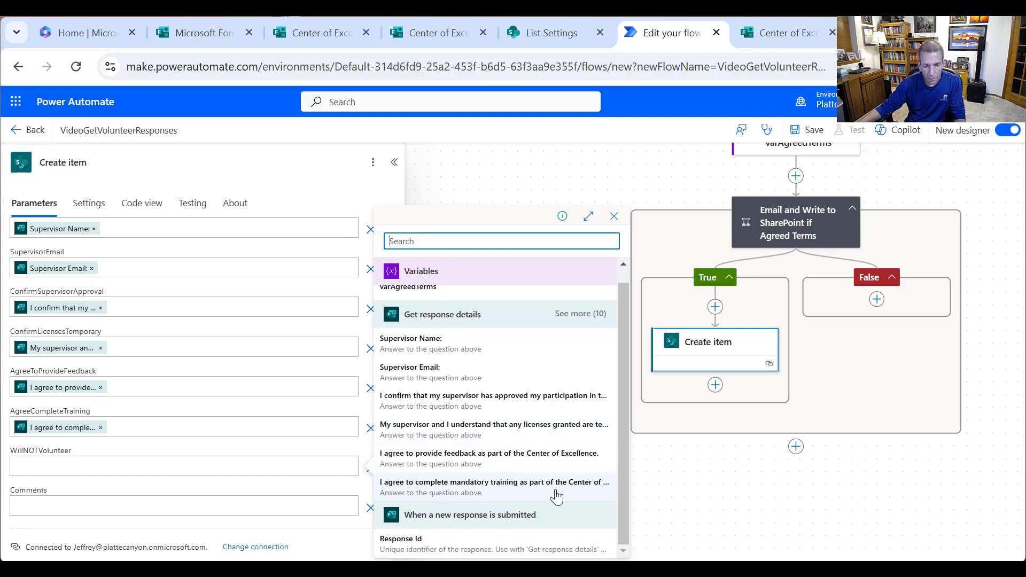
pyautogui.click(582, 313)
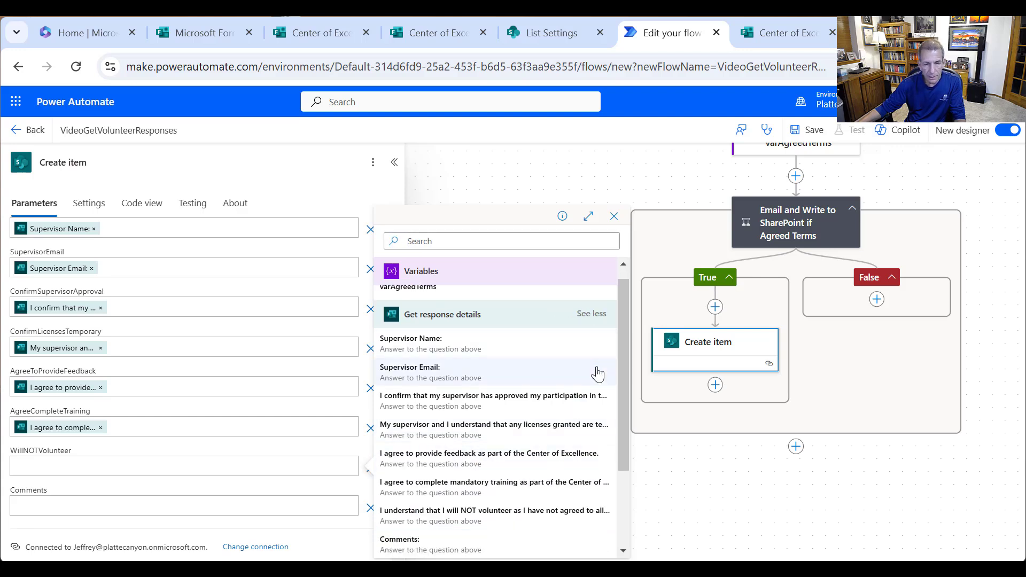
pyautogui.click(450, 513)
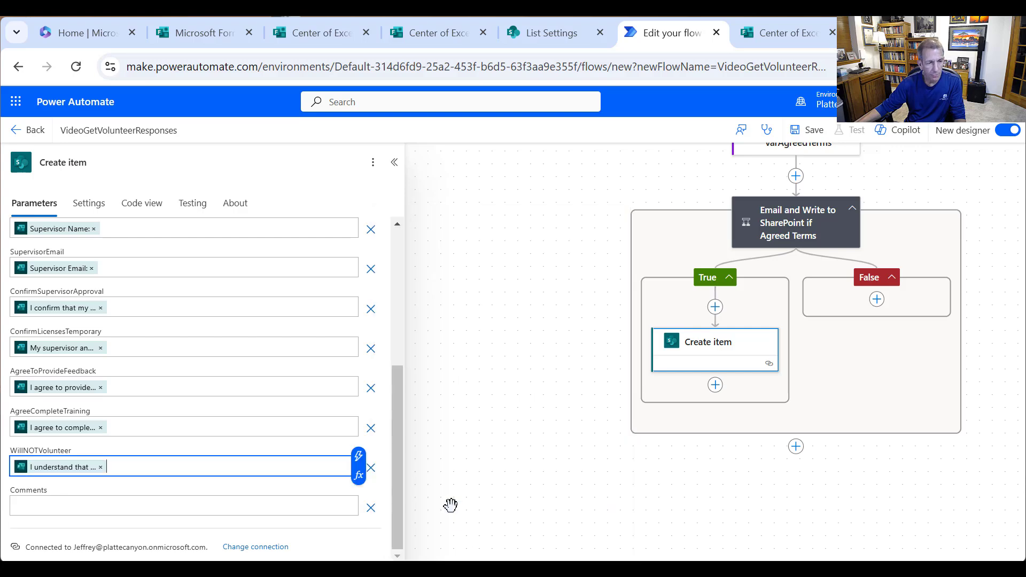
pyautogui.click(246, 508)
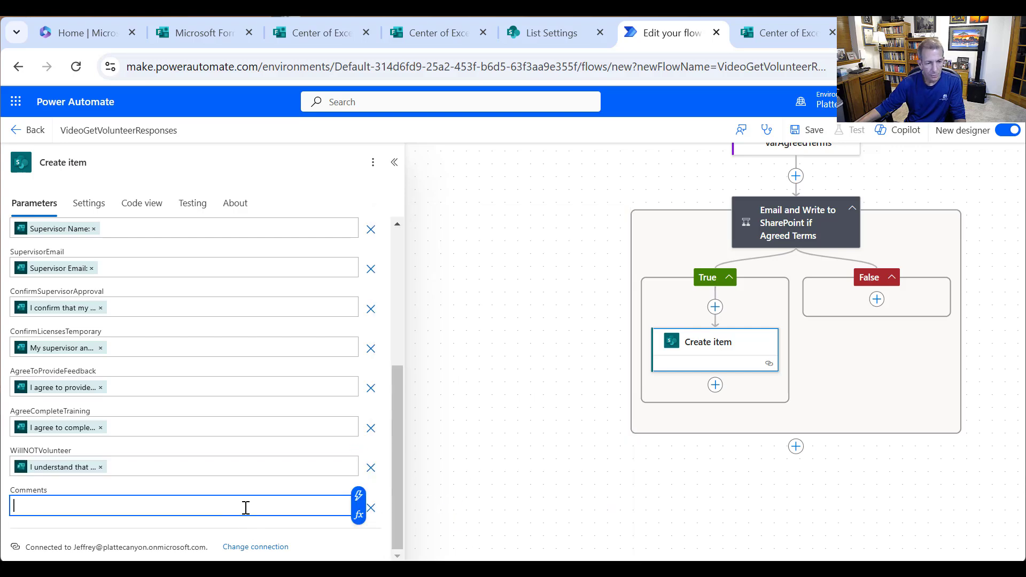
pyautogui.click(358, 496)
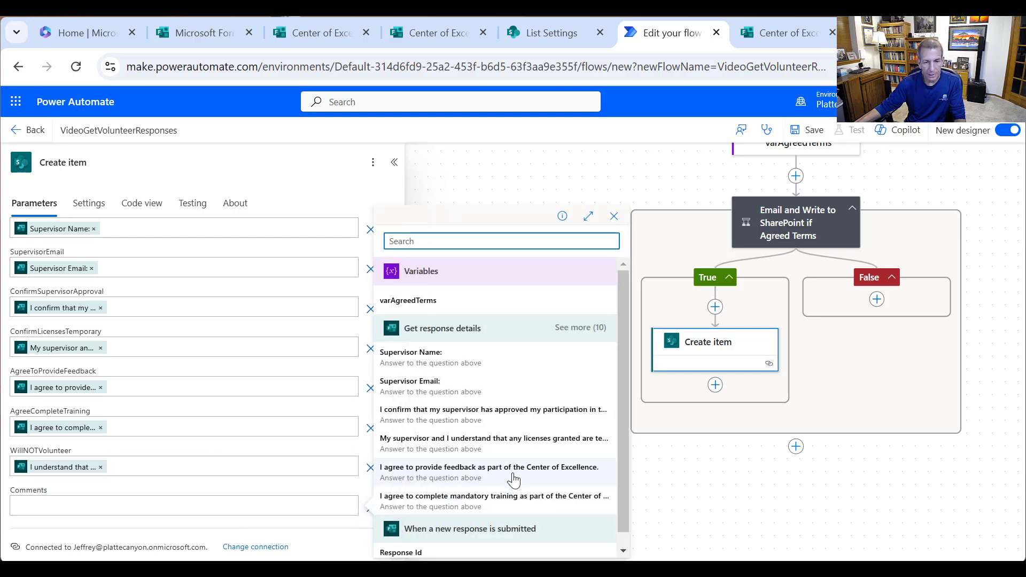
pyautogui.scroll(-1, 518, 459)
pyautogui.click(578, 319)
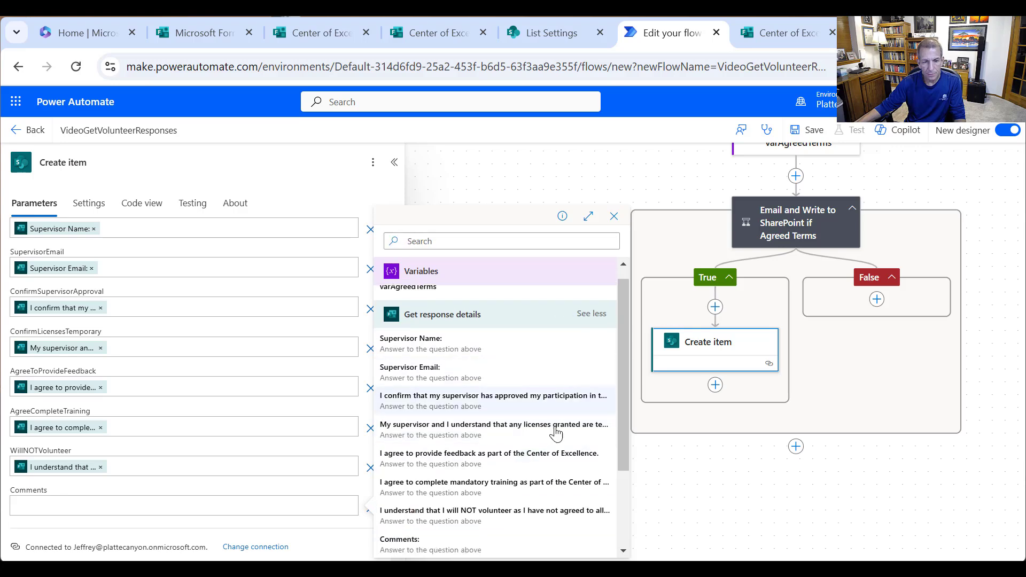
pyautogui.click(452, 545)
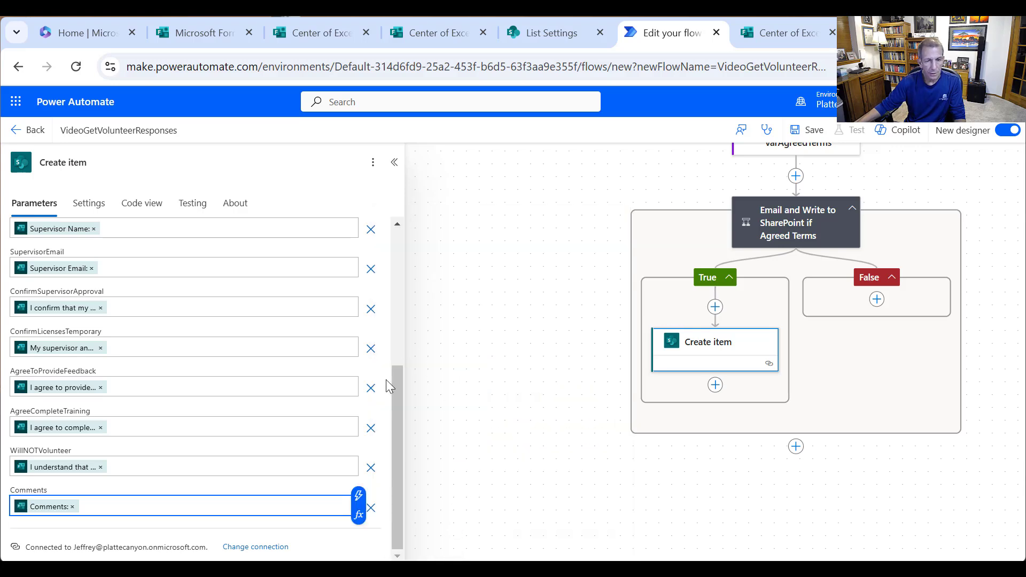
pyautogui.moveTo(400, 409); pyautogui.dragTo(431, 235)
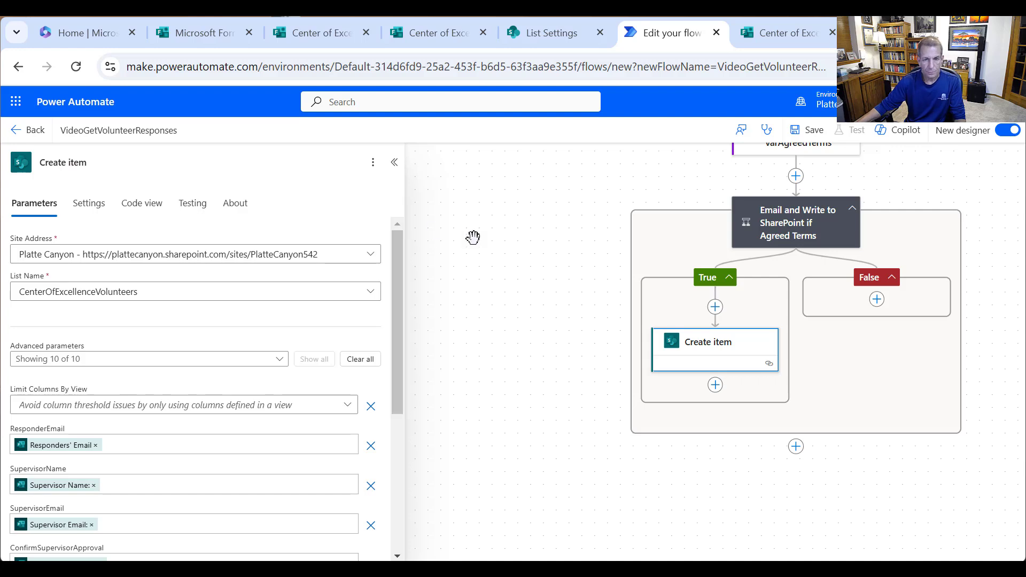
# - Add an Office 365 Outlook 'Send an email (V2)' action below Create item
pyautogui.click(716, 392)
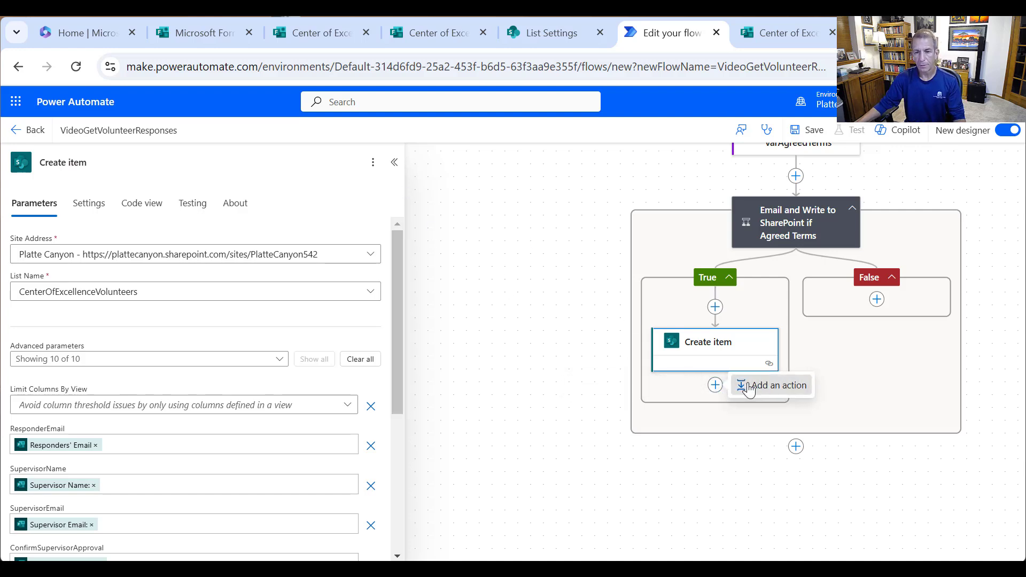
pyautogui.click(732, 384)
pyautogui.write('Outlook')
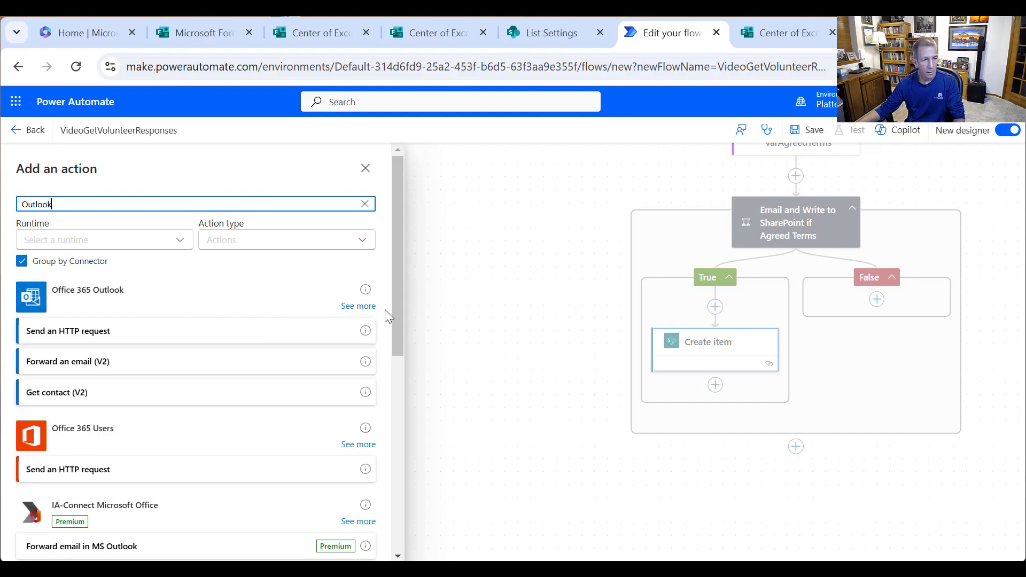
pyautogui.click(345, 309)
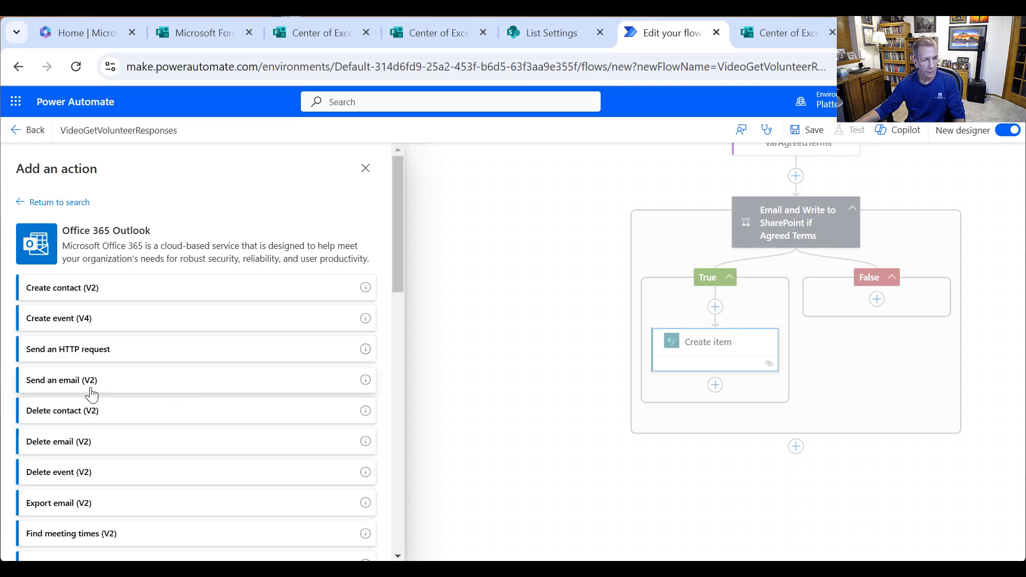
pyautogui.click(95, 386)
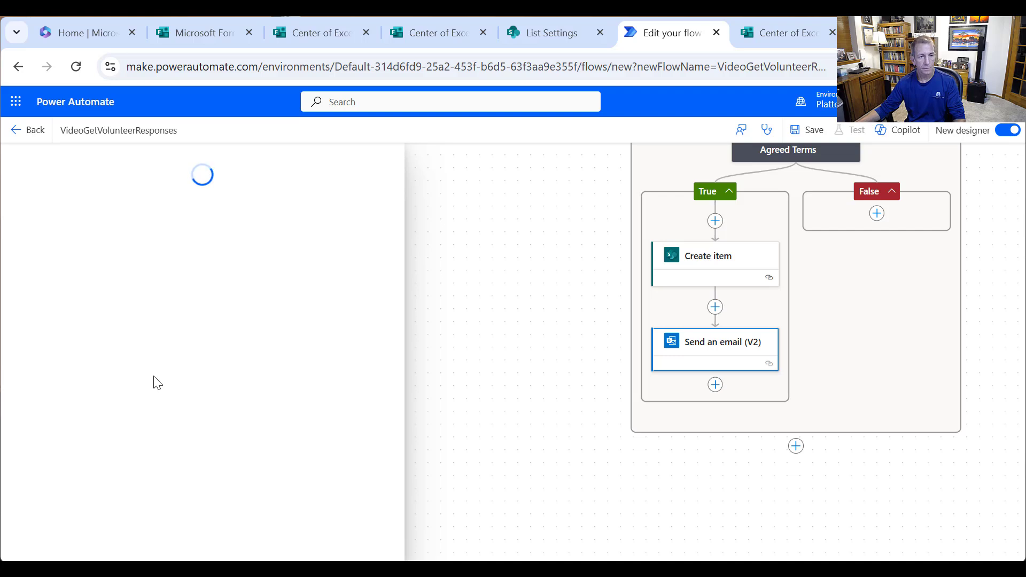
# - Put the To field in advanced mode with SupervisorEmail as recipient and begin the subject 'Cen'
pyautogui.click(139, 259)
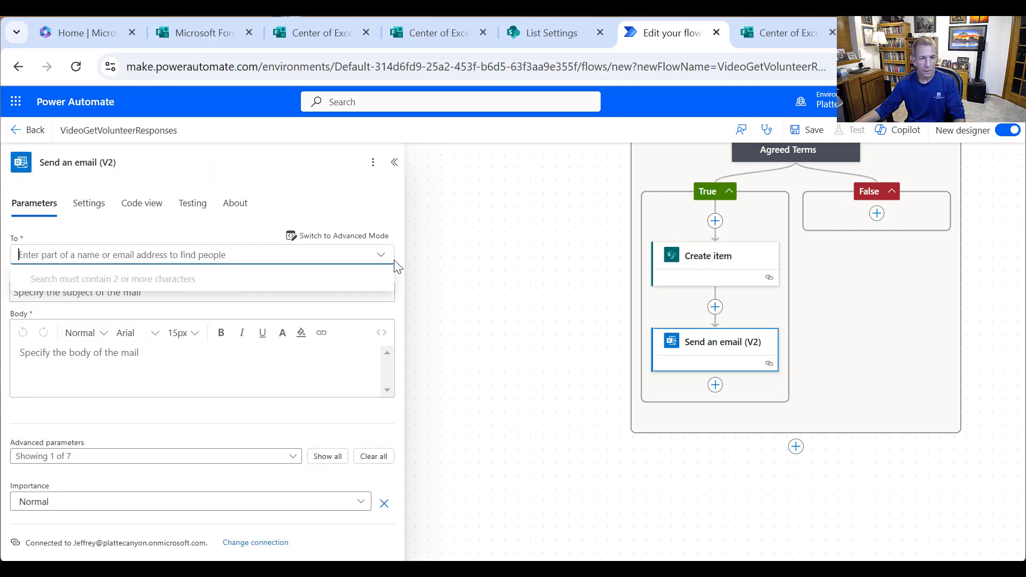
pyautogui.click(366, 237)
pyautogui.click(98, 249)
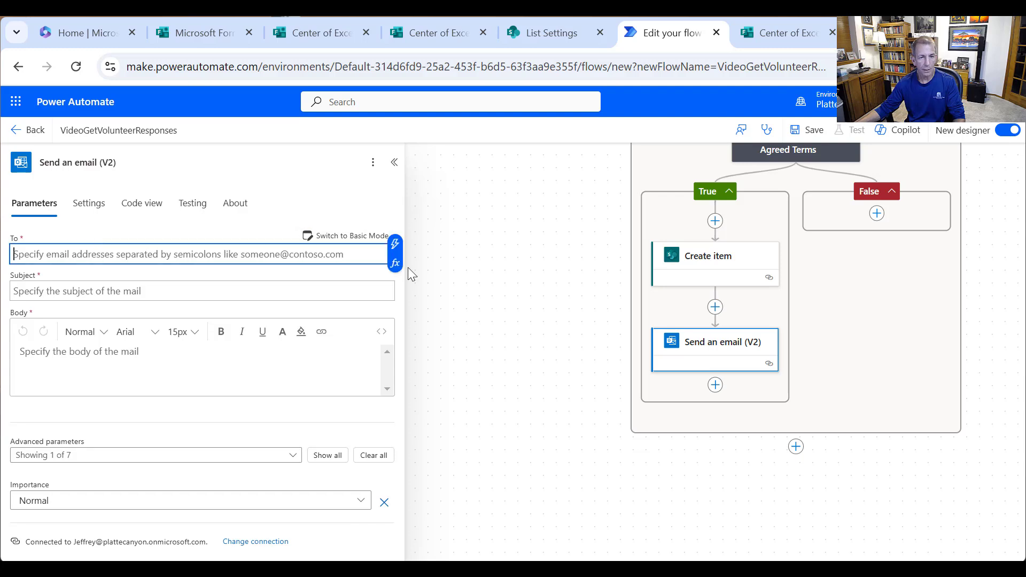
pyautogui.click(395, 245)
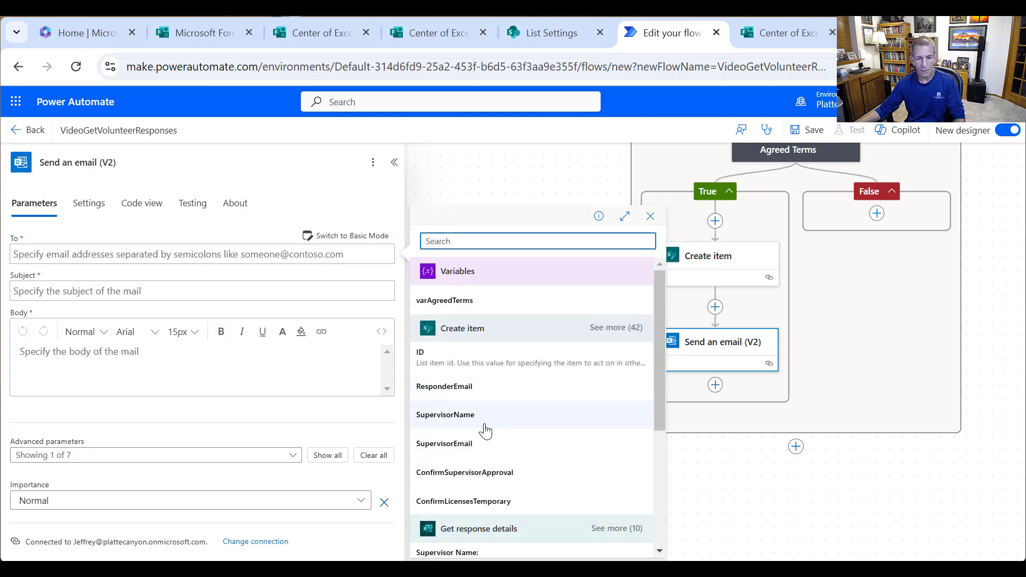
pyautogui.click(481, 442)
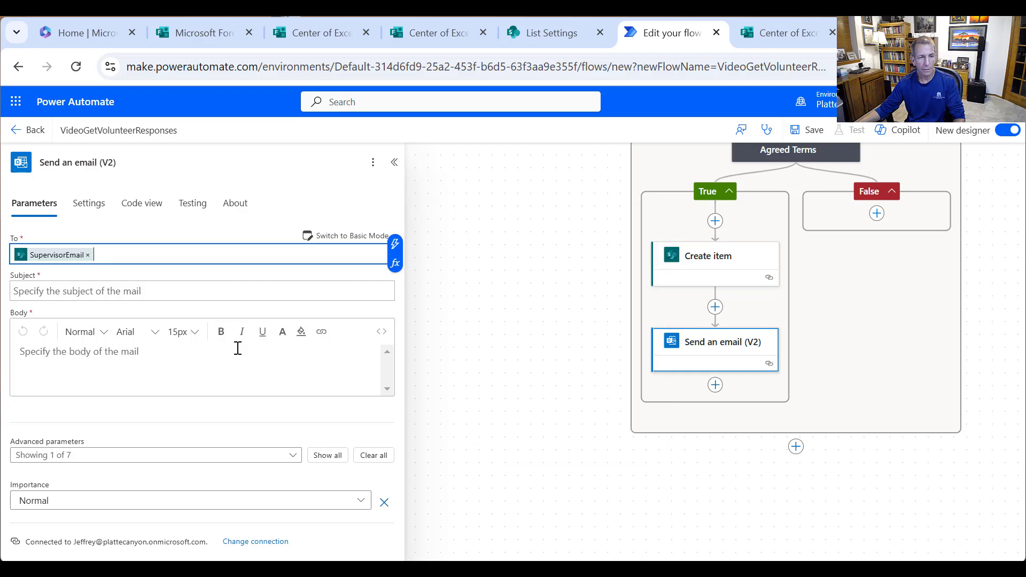
pyautogui.click(120, 290)
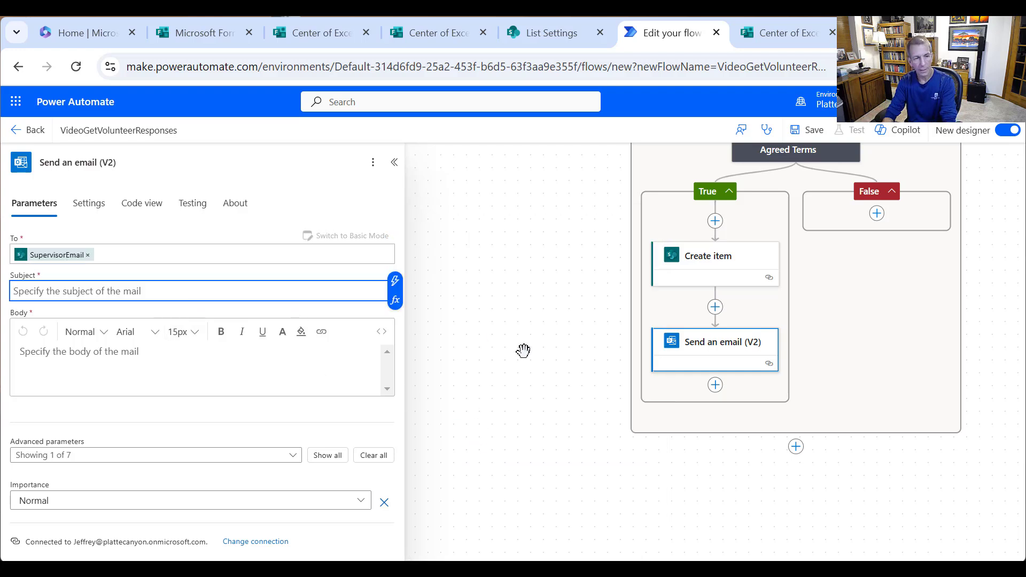
pyautogui.write('Center of Exce')
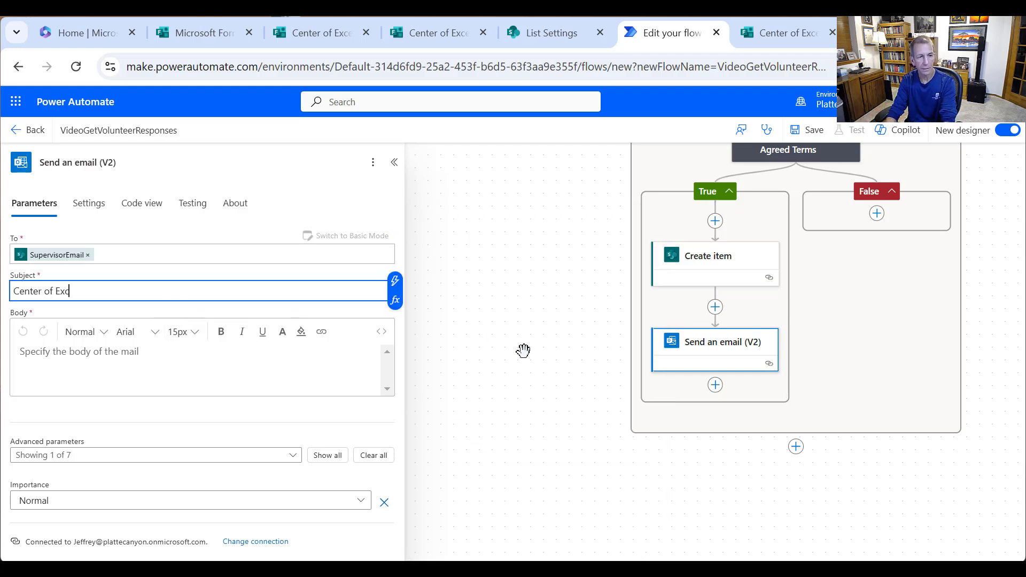
# - Replace the SupervisorEmail recipient with the form's Responders' Email
pyautogui.click(88, 257)
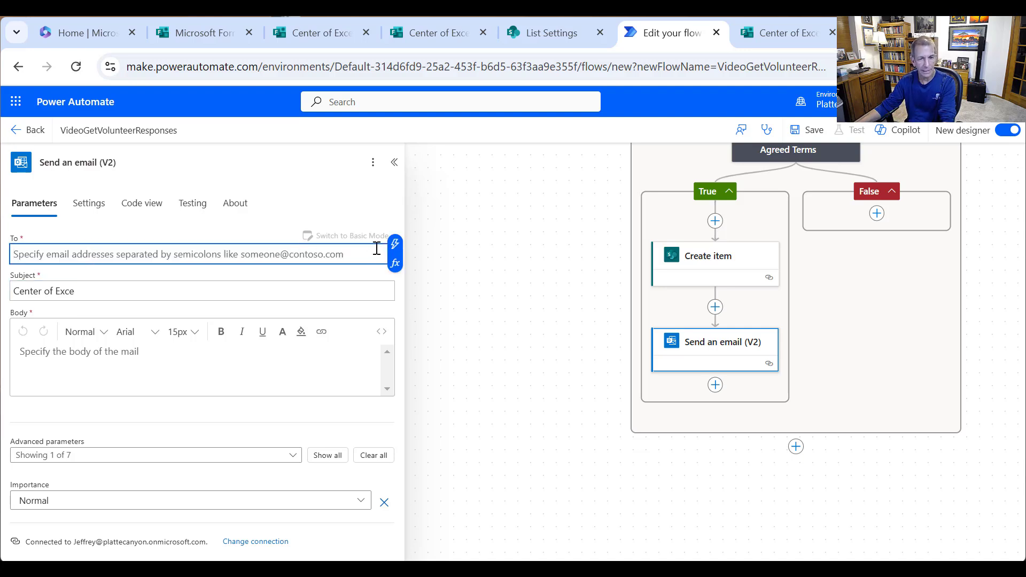
pyautogui.click(395, 244)
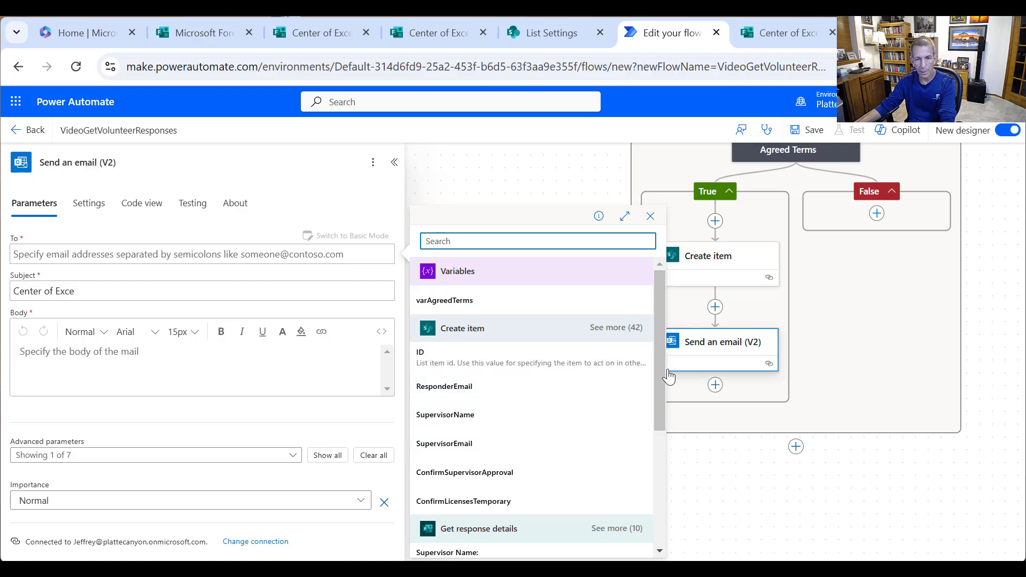
pyautogui.moveTo(658, 386); pyautogui.dragTo(648, 497)
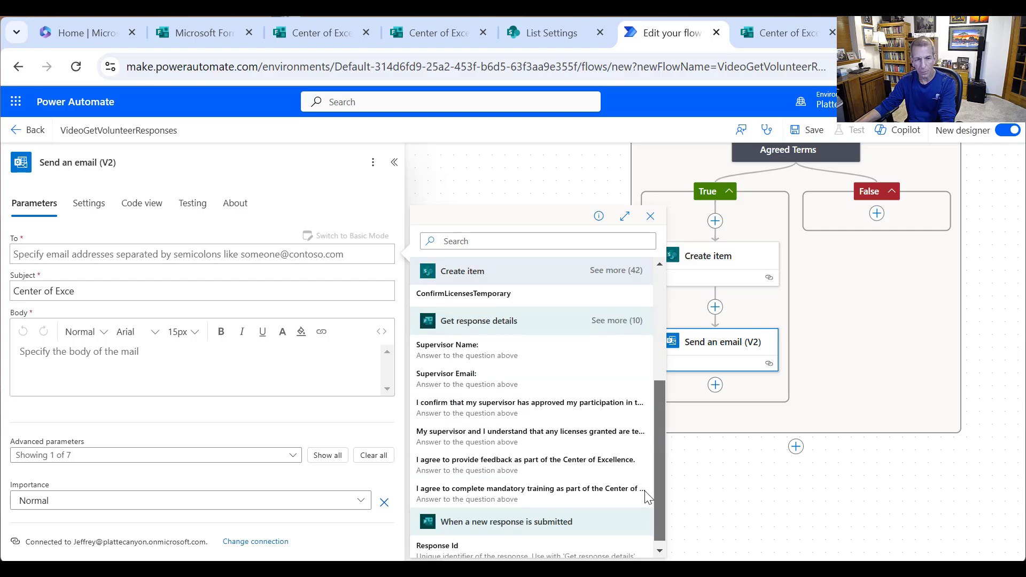
pyautogui.click(616, 320)
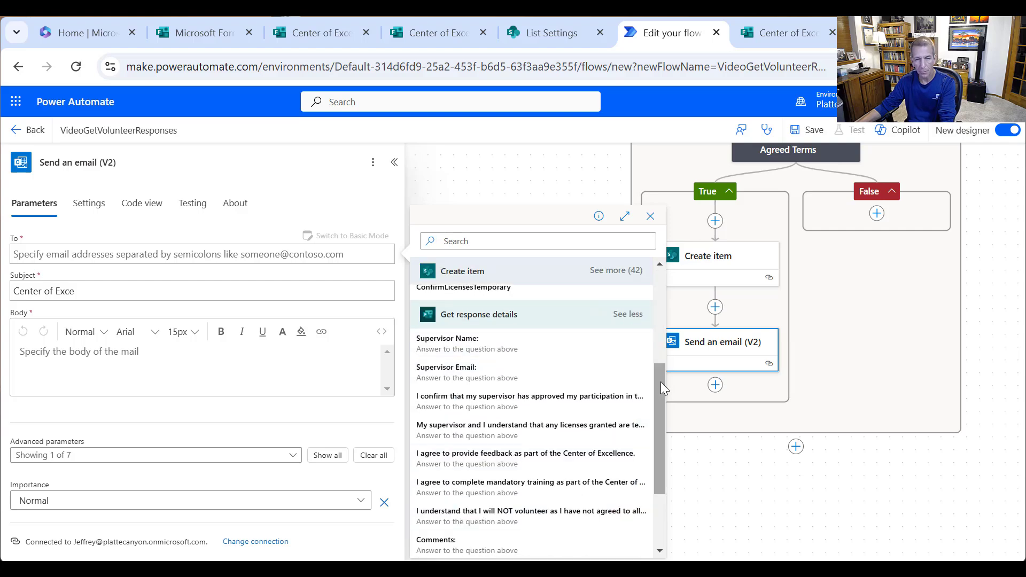
pyautogui.moveTo(660, 381); pyautogui.dragTo(648, 454)
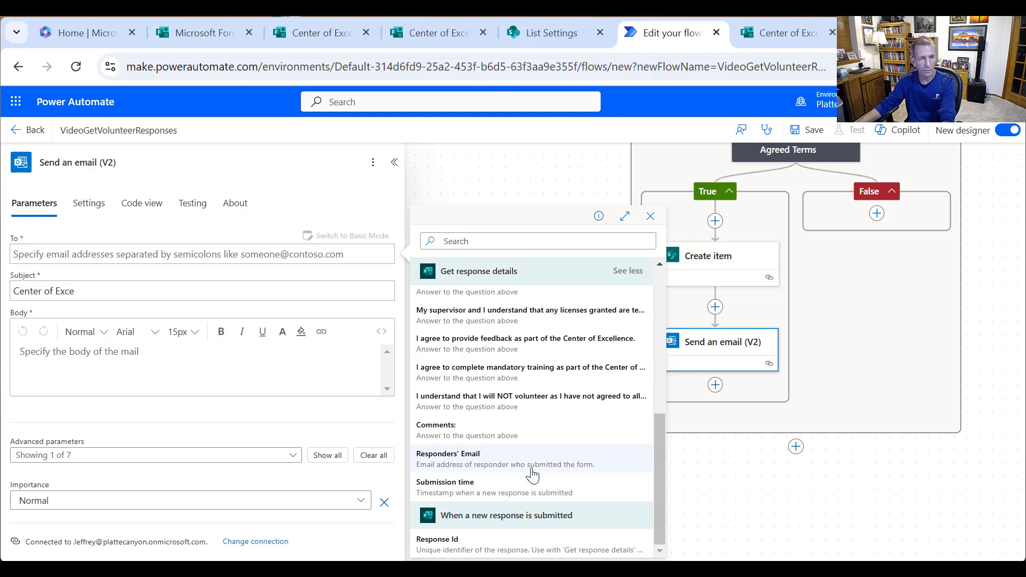
pyautogui.click(505, 463)
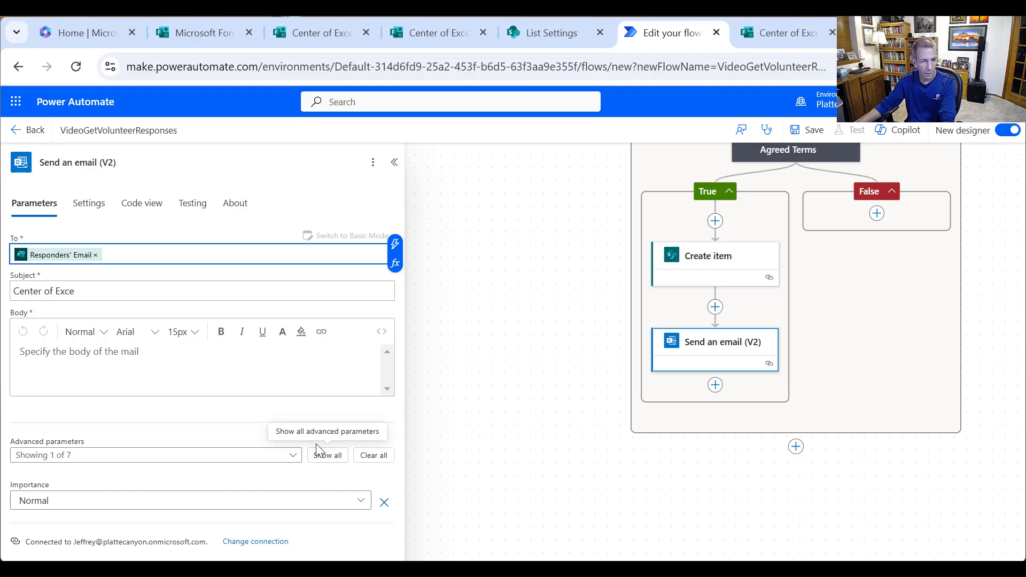
# - Enable the CC parameter and fill it with the form's Supervisor Email answer
pyautogui.click(294, 456)
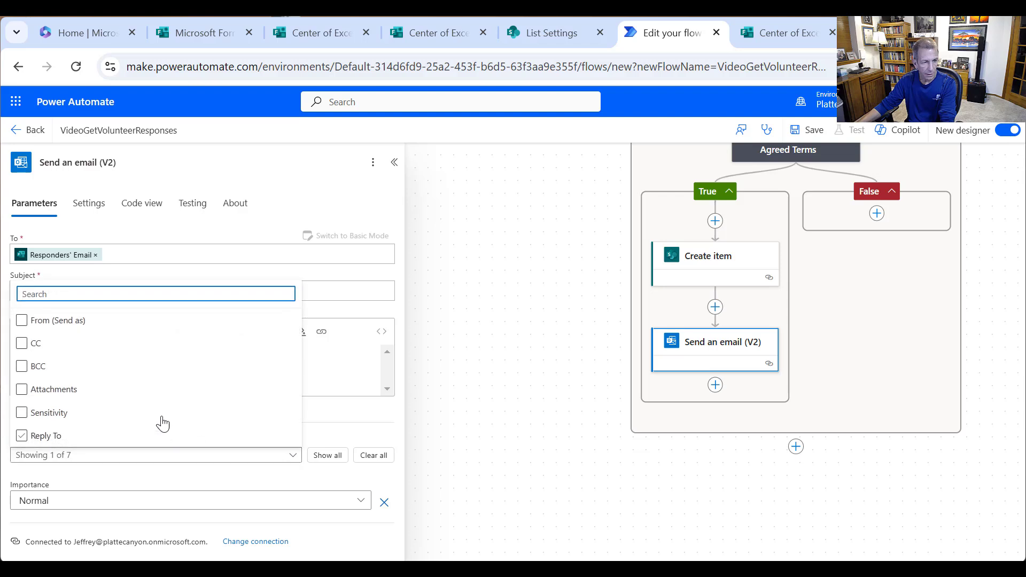
pyautogui.click(37, 348)
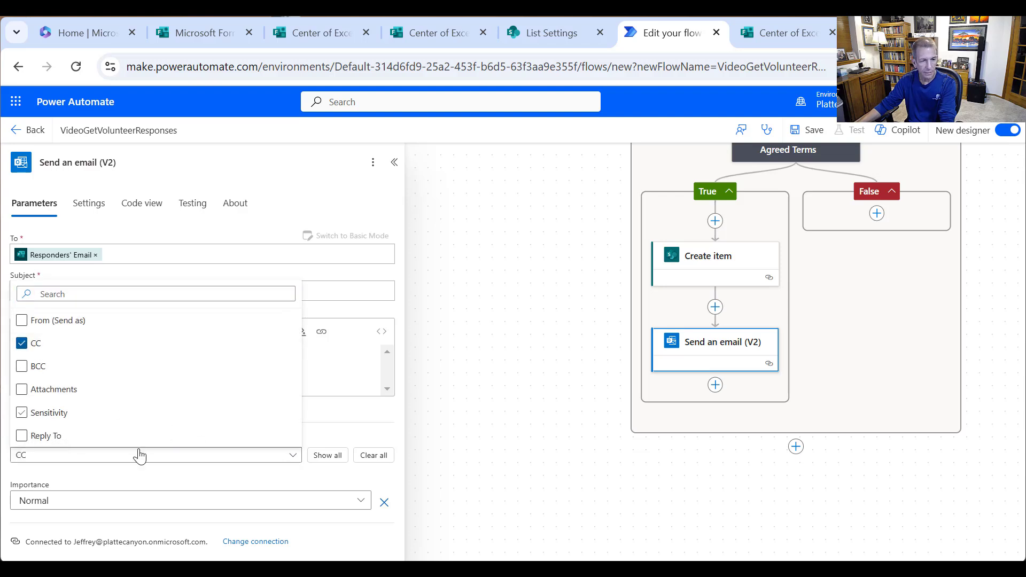
pyautogui.click(217, 486)
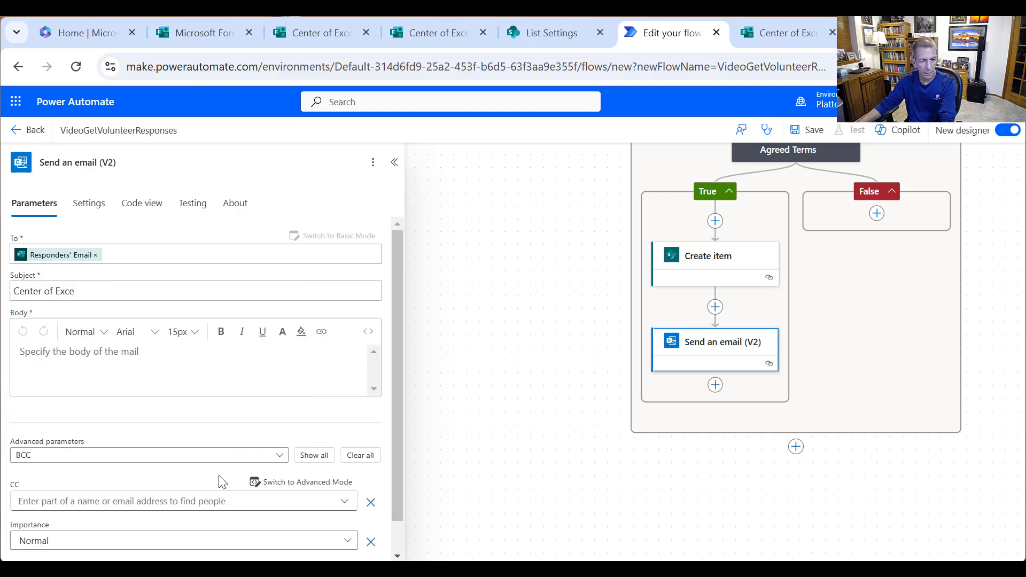
pyautogui.click(175, 501)
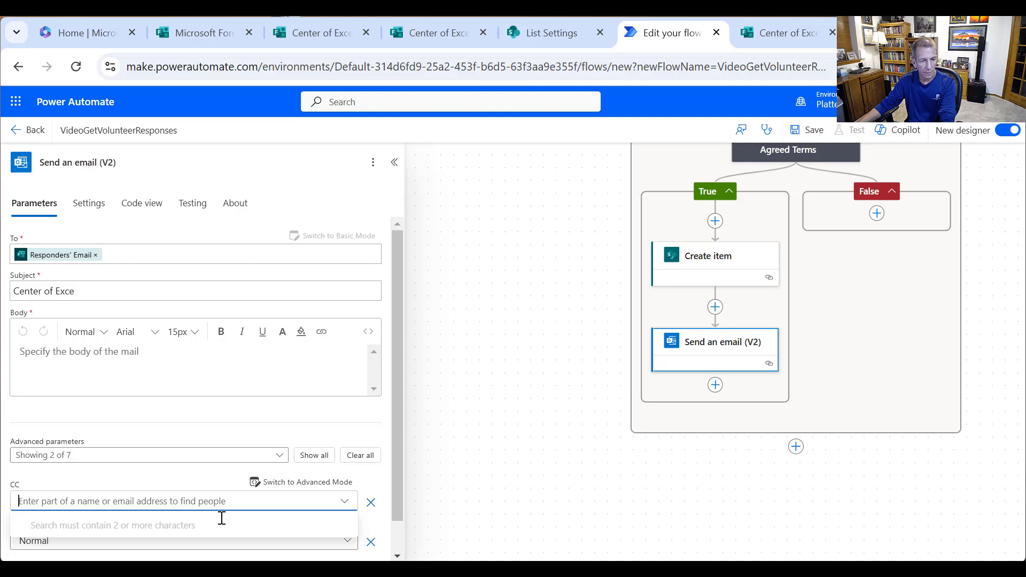
pyautogui.click(323, 482)
pyautogui.click(64, 497)
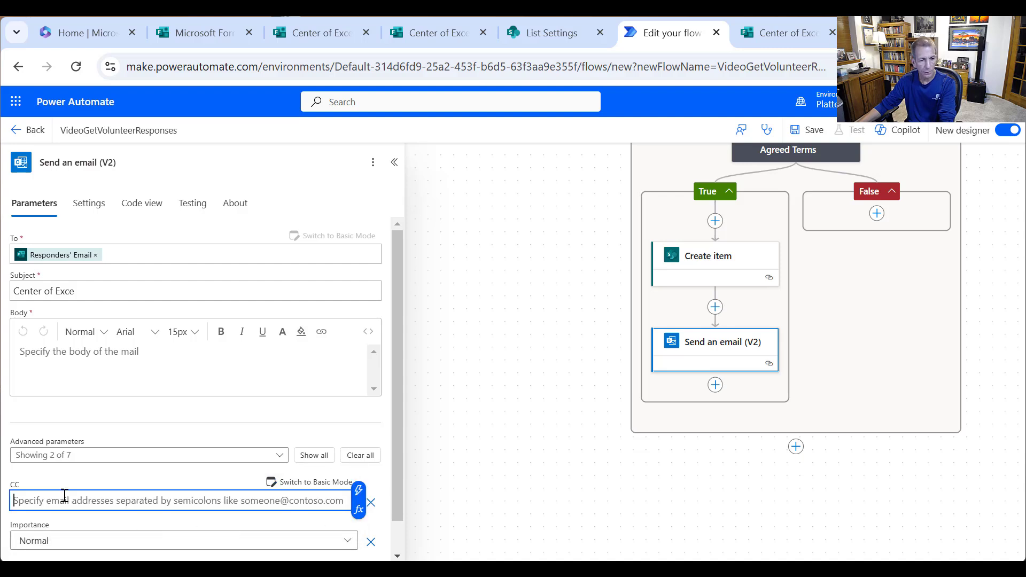
pyautogui.click(360, 490)
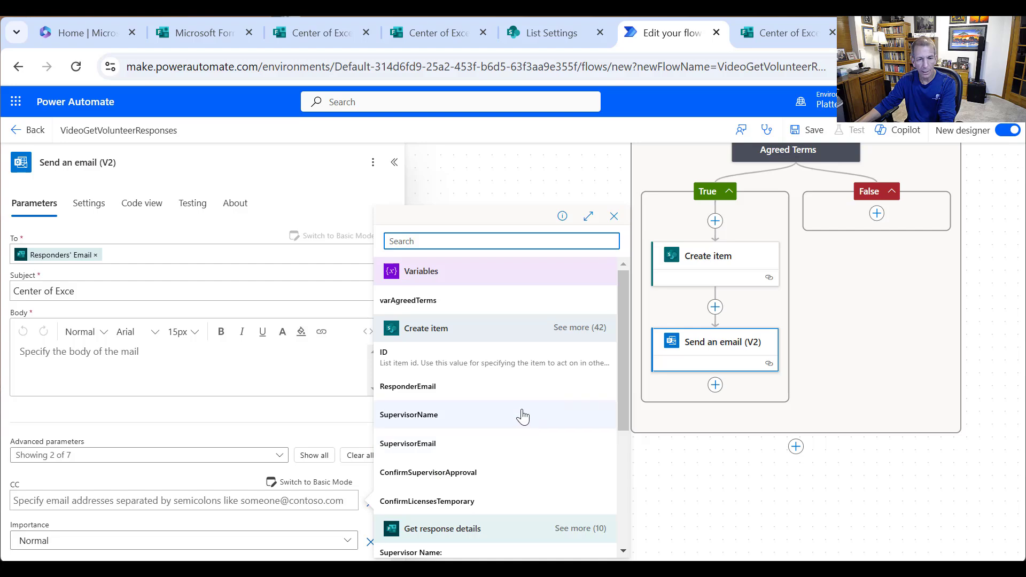
pyautogui.scroll(-3, 580, 399)
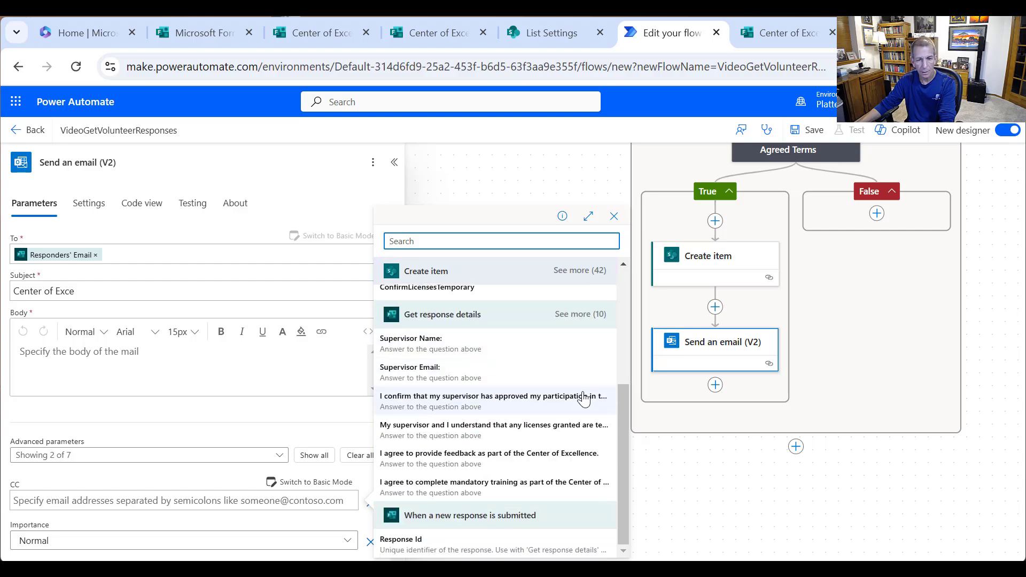
pyautogui.click(422, 372)
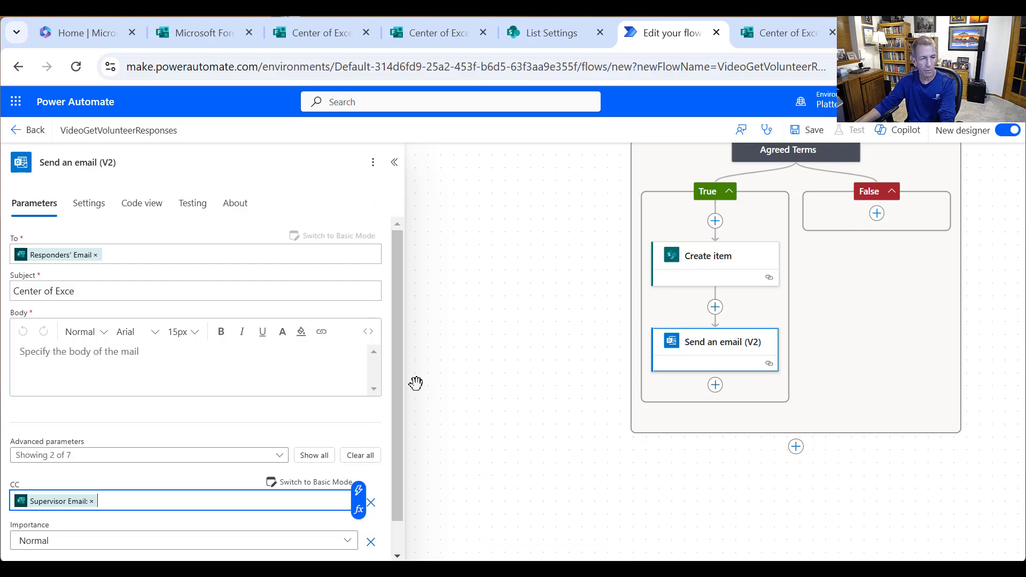
pyautogui.click(107, 288)
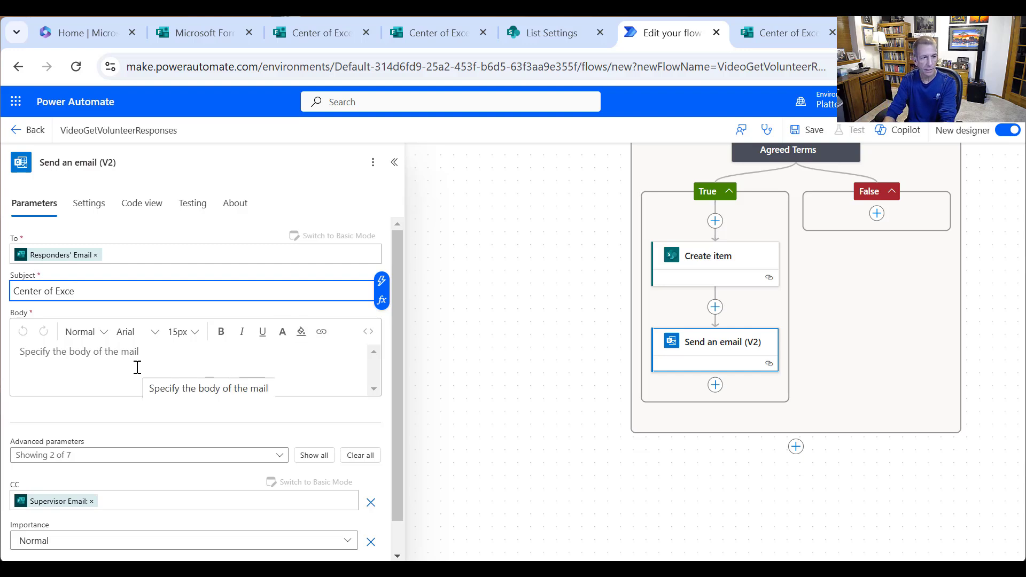
# - Complete the subject as 'Center of Excellence Submission for' followed by the Responders' Email value
pyautogui.write('le')
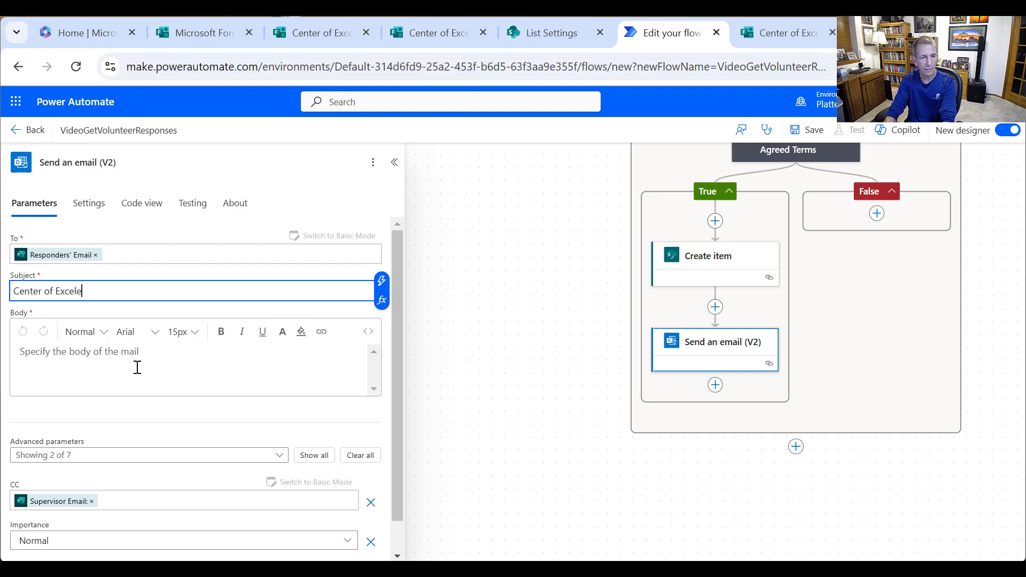
pyautogui.press('BackSpace')
pyautogui.write('lence Submission for')
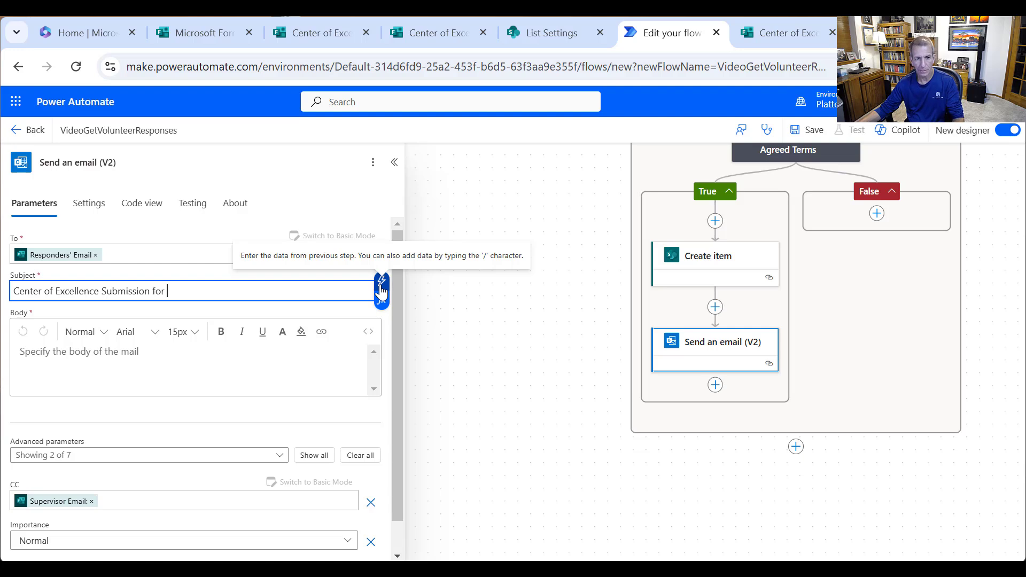
pyautogui.click(381, 292)
pyautogui.scroll(-3, 585, 417)
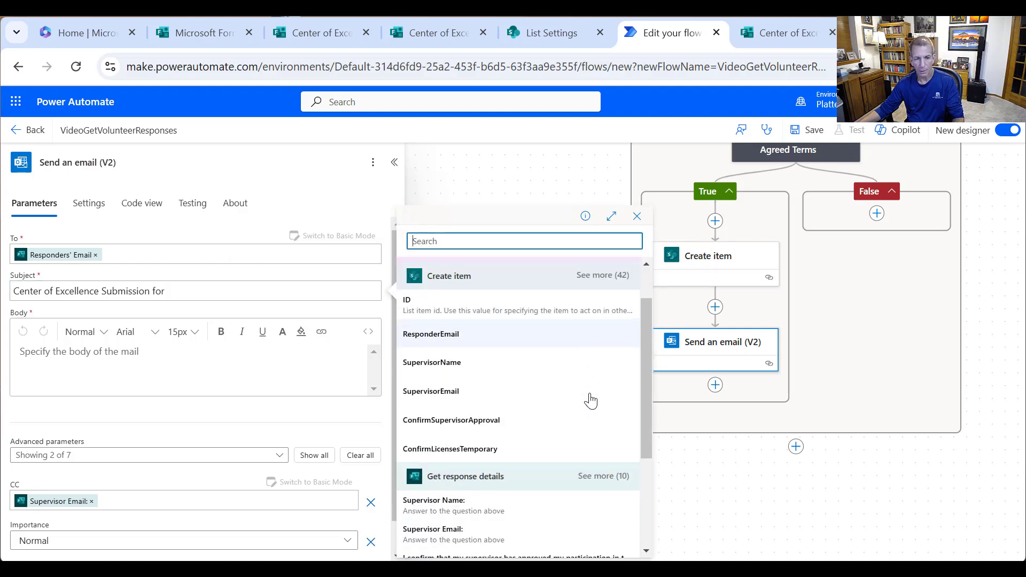
pyautogui.click(603, 368)
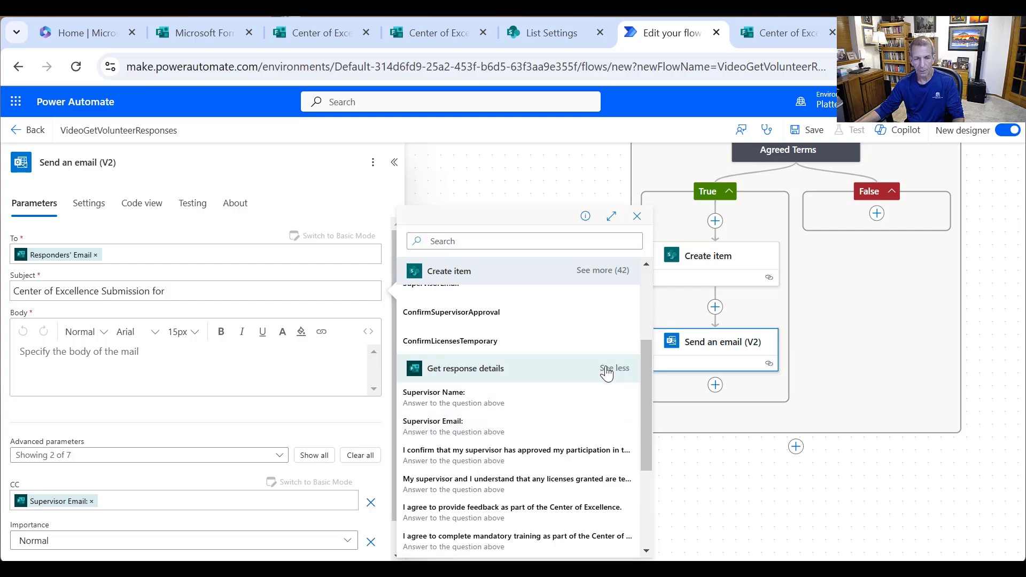
pyautogui.scroll(-2, 619, 414)
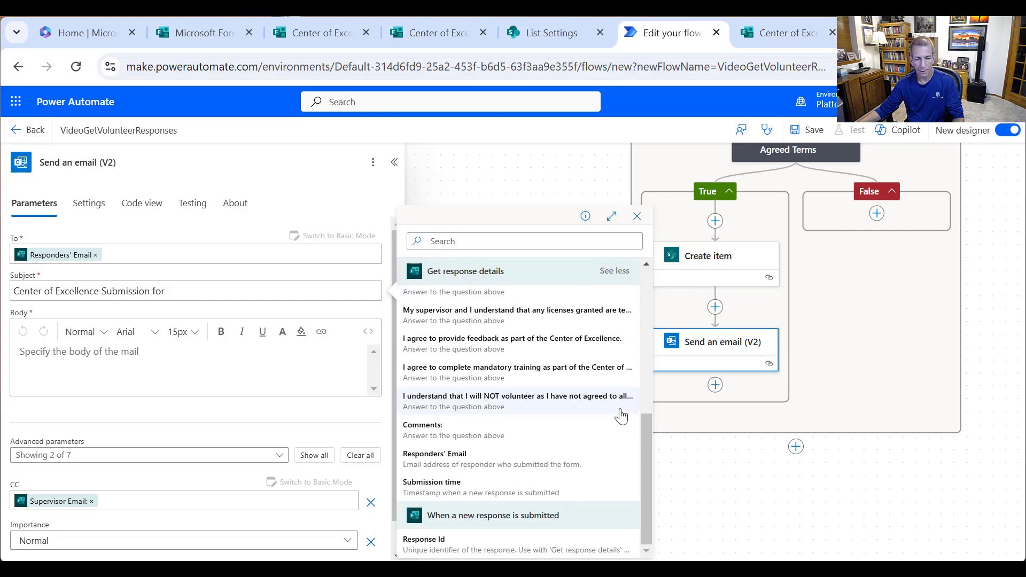
pyautogui.click(483, 464)
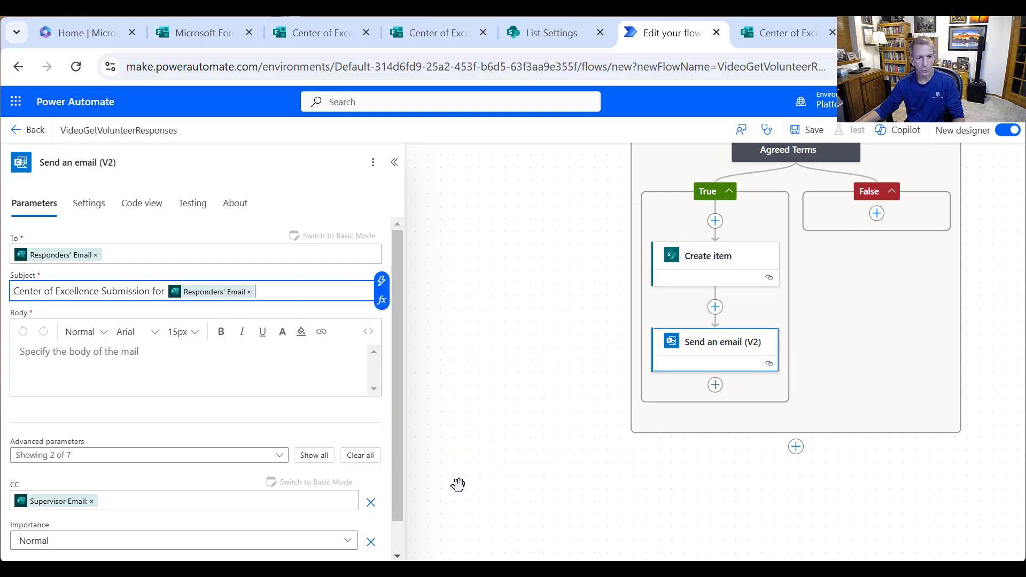
pyautogui.click(189, 355)
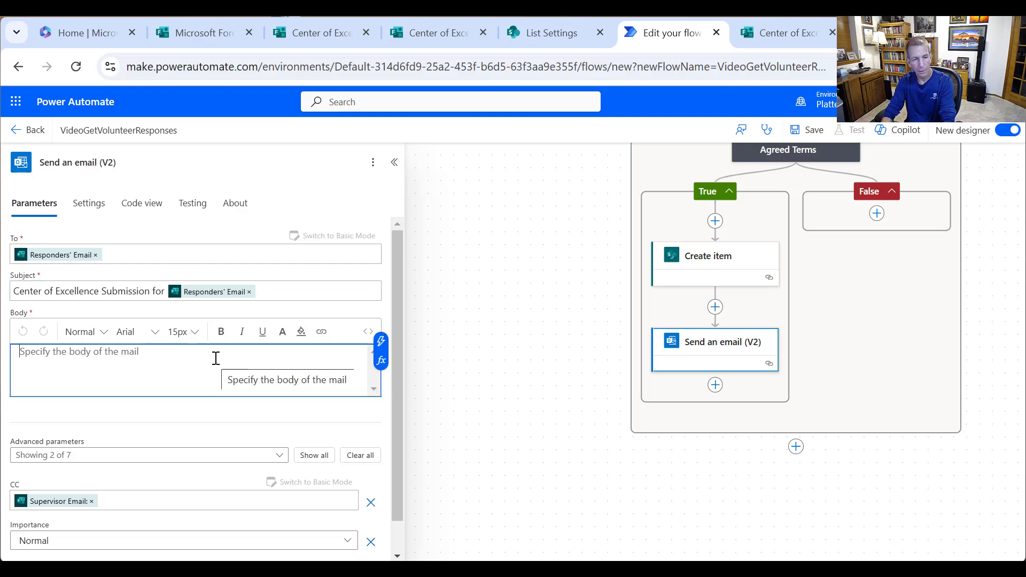
# - Start the body with 'Thank you for volunteering. Here are your responses:' and close the extra Forms tab
pyautogui.write('Dear')
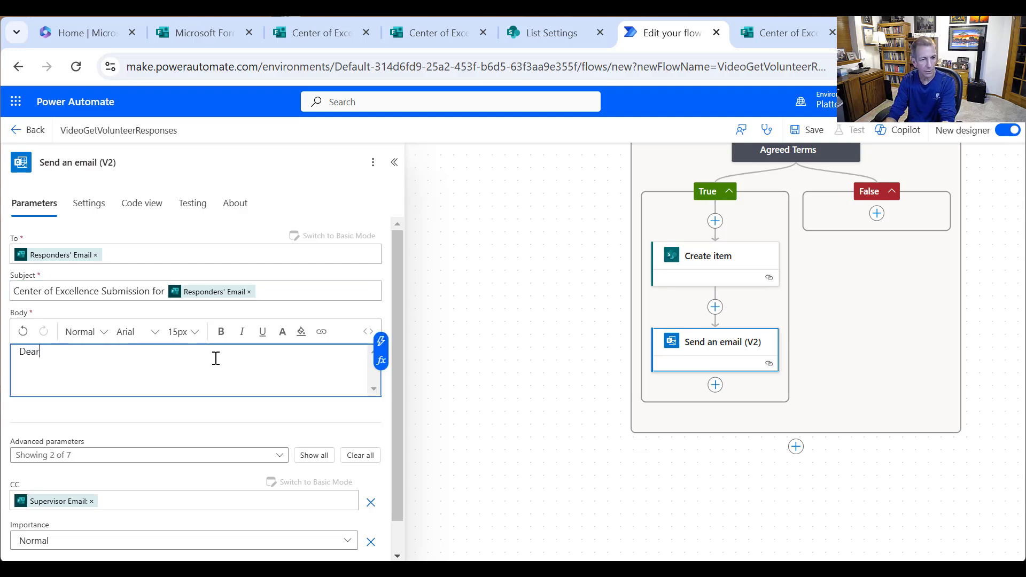
pyautogui.press('BackSpace')
pyautogui.press('BackSpace')
pyautogui.press('BackSpace')
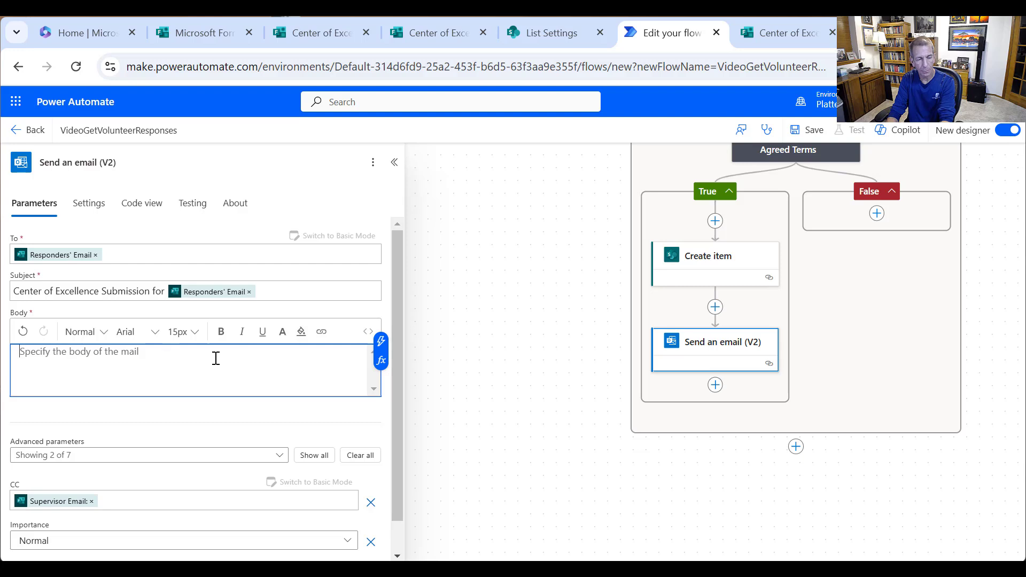
pyautogui.write('Thank you for vo')
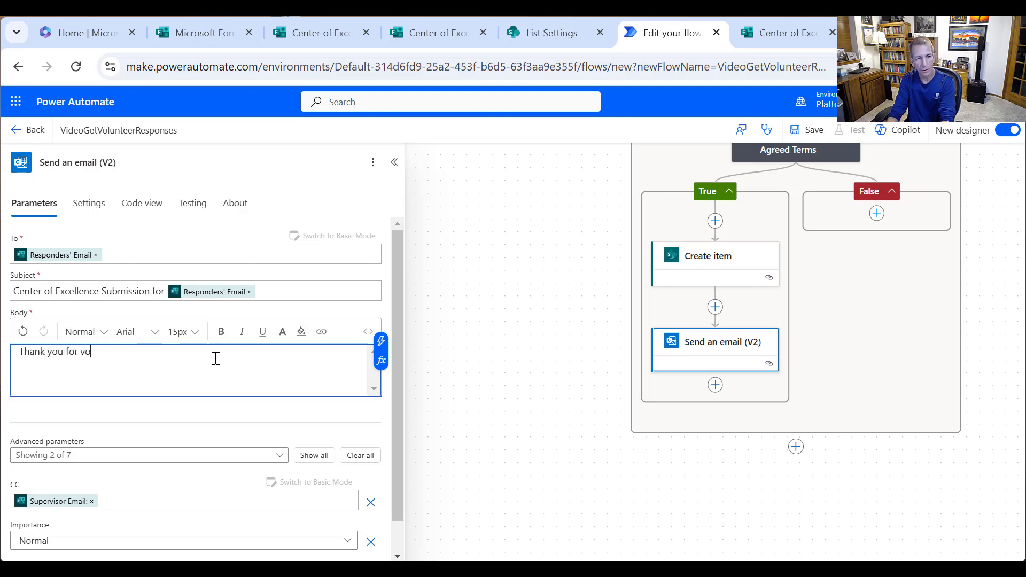
pyautogui.write('lunteering.')
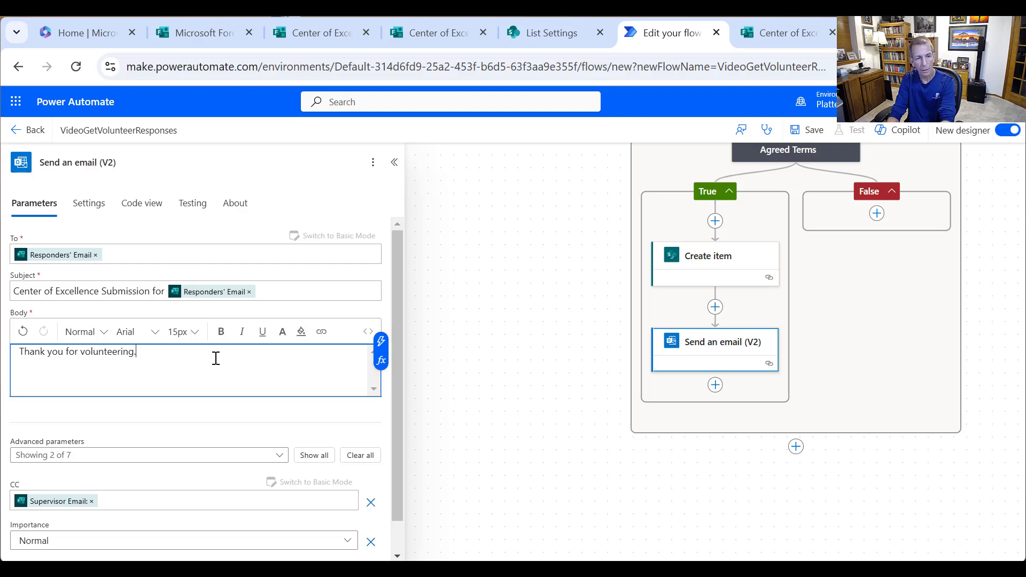
pyautogui.write('your respon')
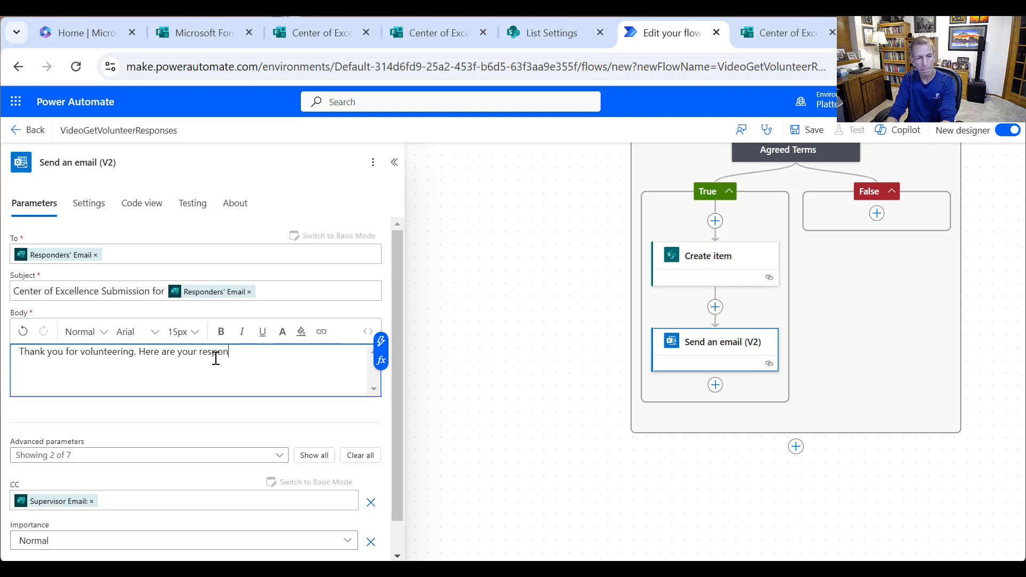
pyautogui.write('ses:')
pyautogui.press('Return')
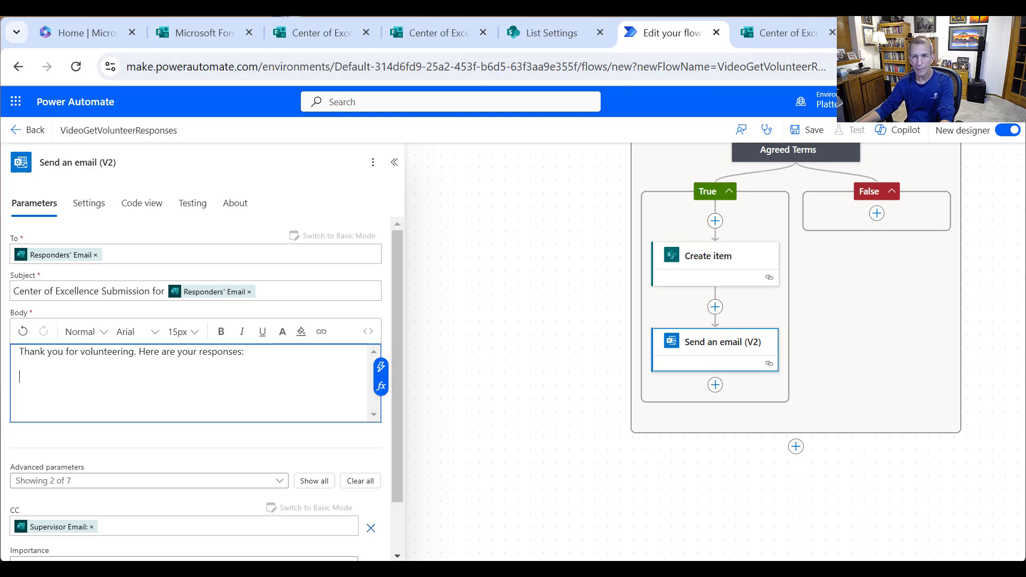
pyautogui.click(784, 31)
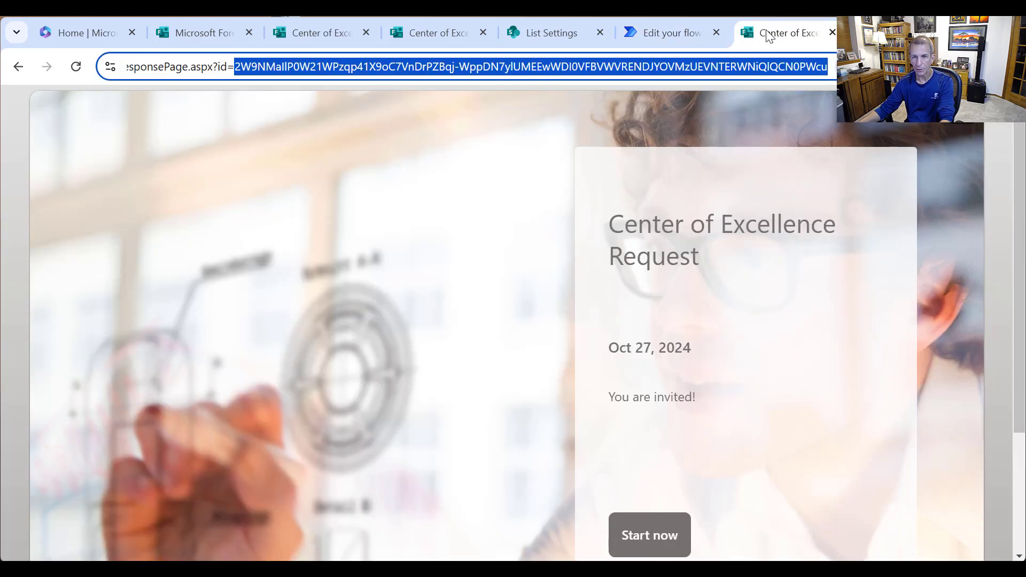
pyautogui.hotkey('ctrl', 'w')
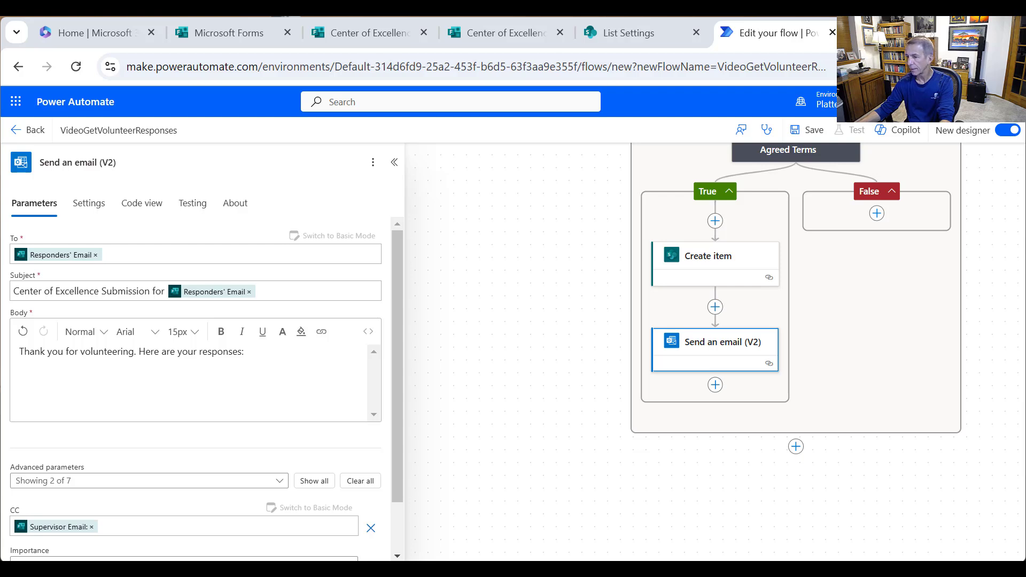
# - Add 'Supervisor Name:' and 'Supervisor Email:' lines to the email body
pyautogui.click(82, 367)
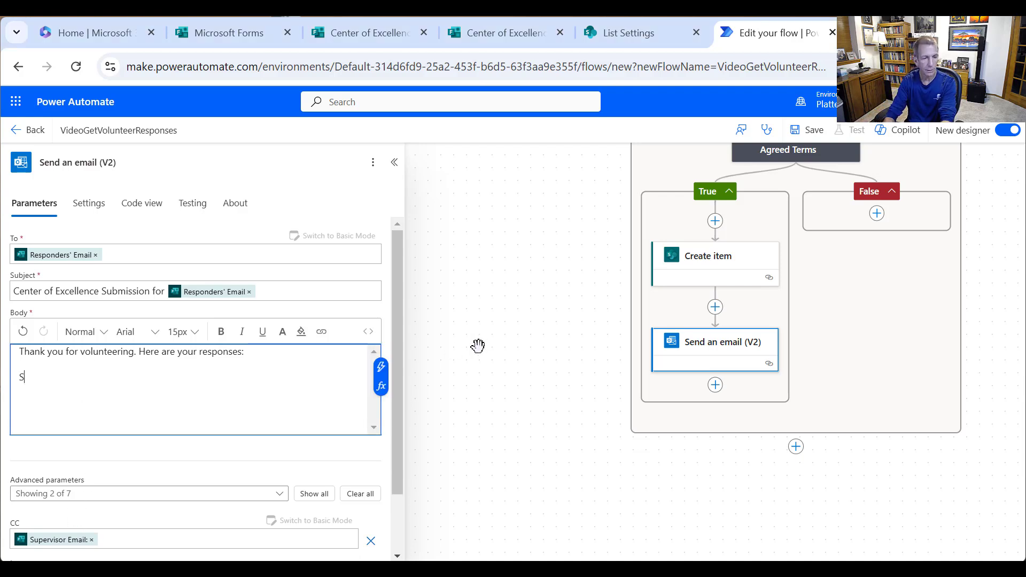
pyautogui.write('Suepr')
pyautogui.press('BackSpace')
pyautogui.press('BackSpace')
pyautogui.press('BackSpace')
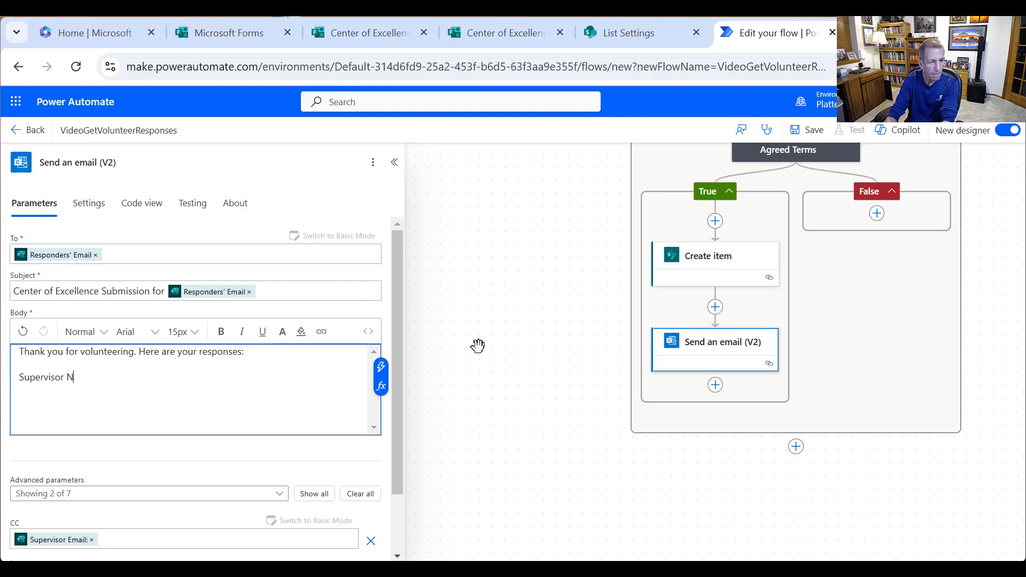
pyautogui.write('pervisor Name:')
pyautogui.press('Return')
pyautogui.press('Return')
pyautogui.write('S')
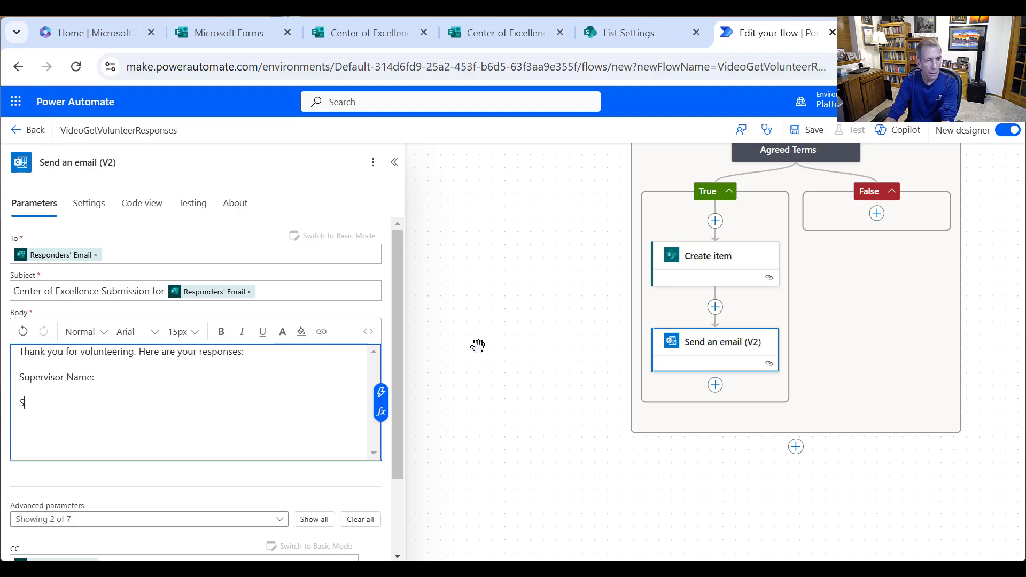
pyautogui.write('upervisor Emai')
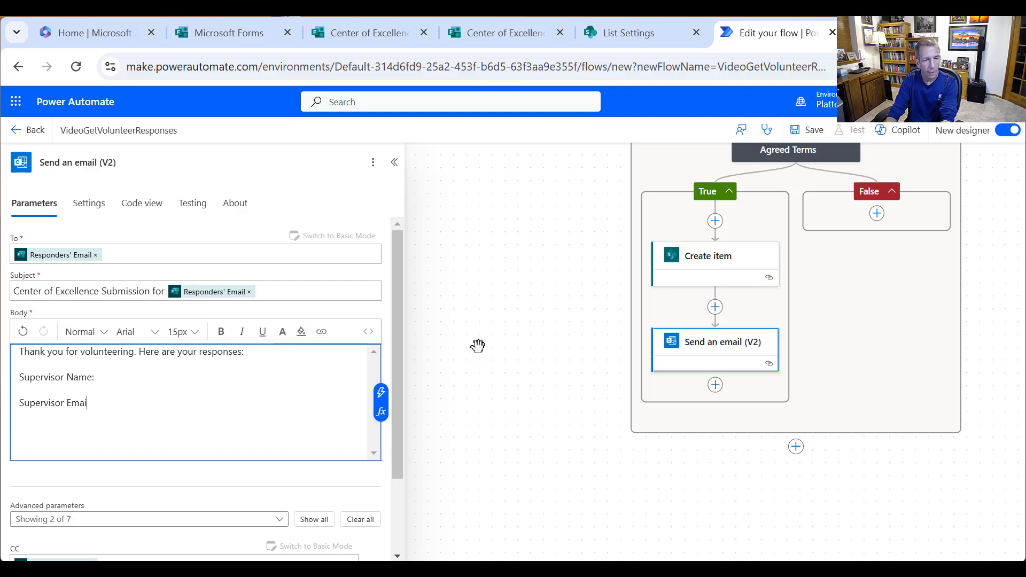
pyautogui.write('l:')
pyautogui.press('Return')
pyautogui.press('Return')
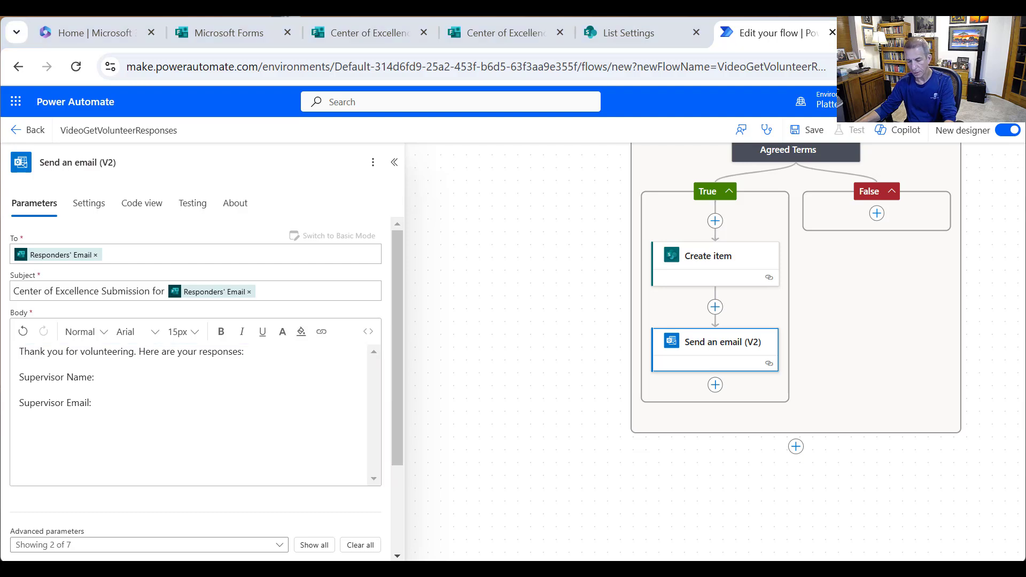
# - Paste the supervisor approval and temporary licenses statements as body lines
pyautogui.click(45, 434)
pyautogui.write('I confirm that my supervisor has approved my participation in the Center of Excellence.')
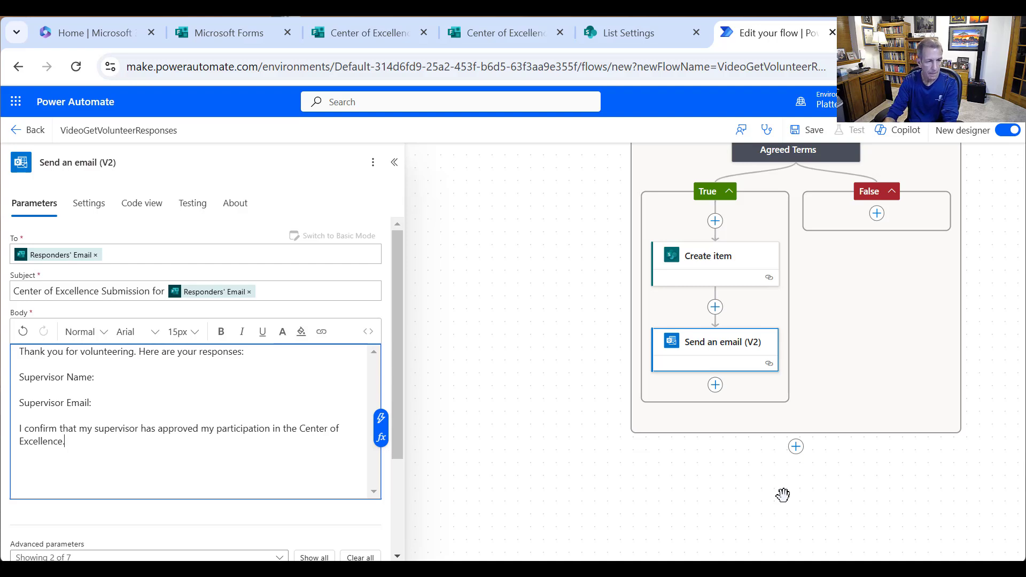
pyautogui.press('Return')
pyautogui.press('Return')
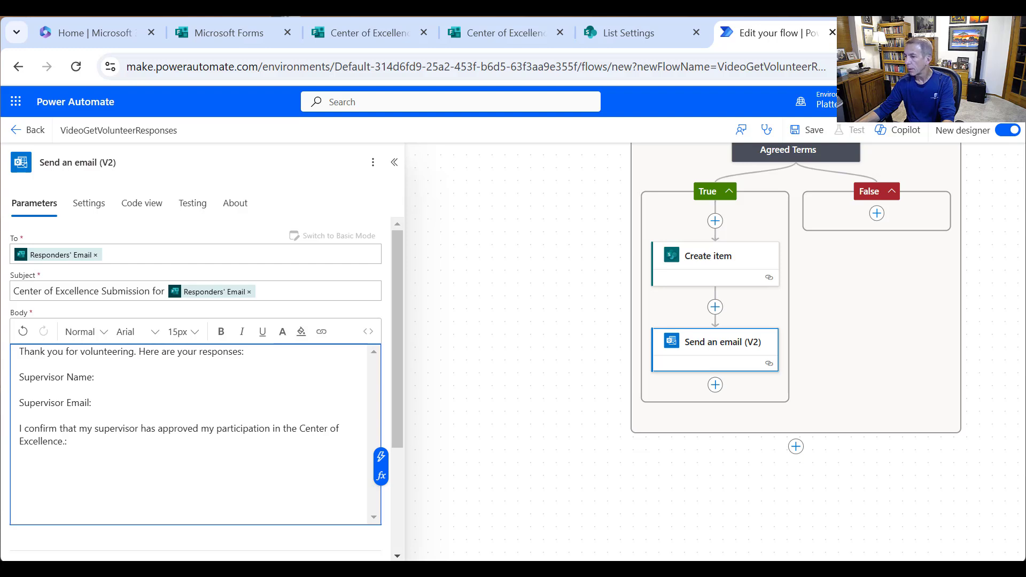
pyautogui.hotkey('alt', 'Tab')
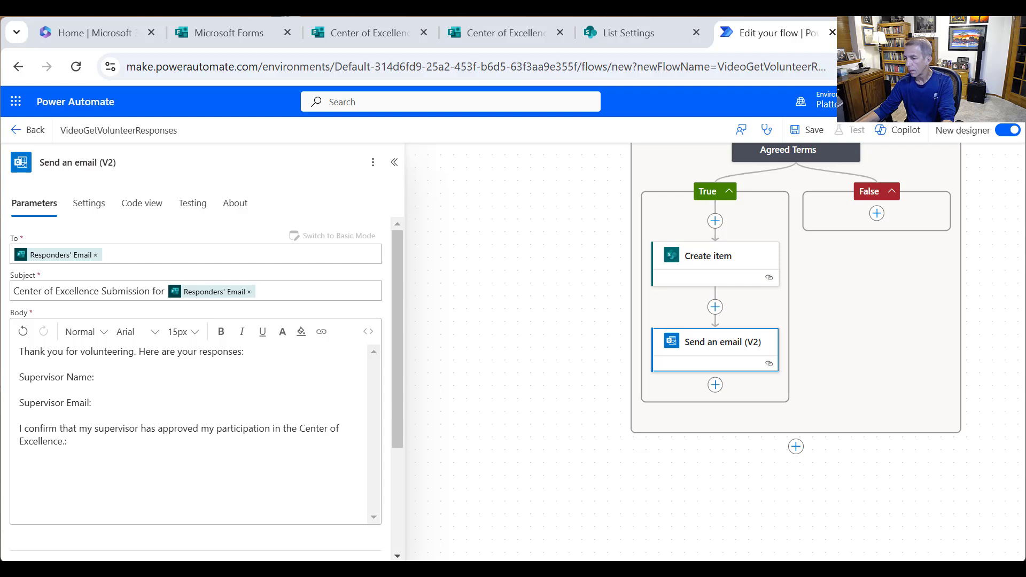
pyautogui.click(40, 467)
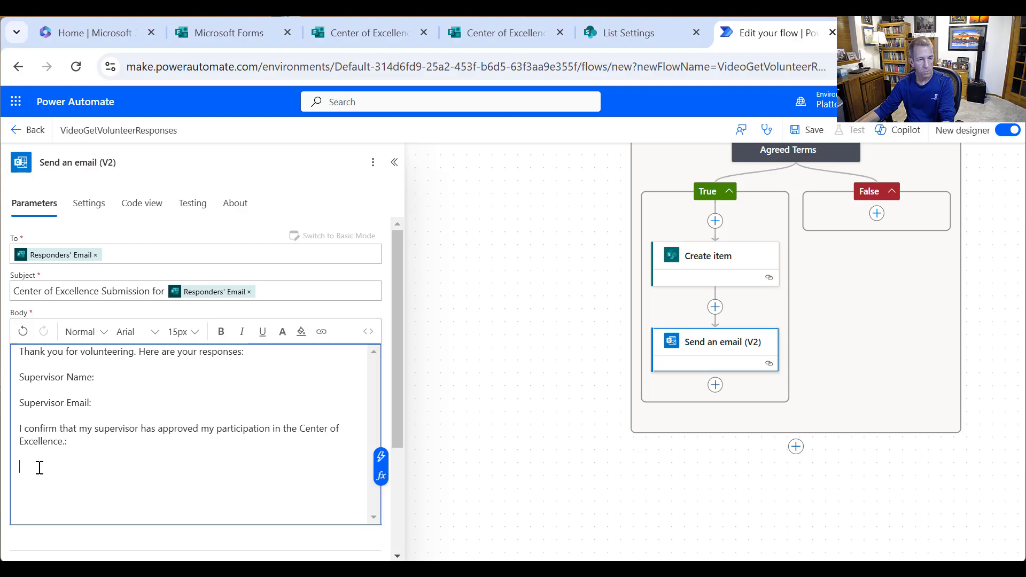
pyautogui.hotkey('ctrl', 'v')
pyautogui.press('Return')
pyautogui.press('Return')
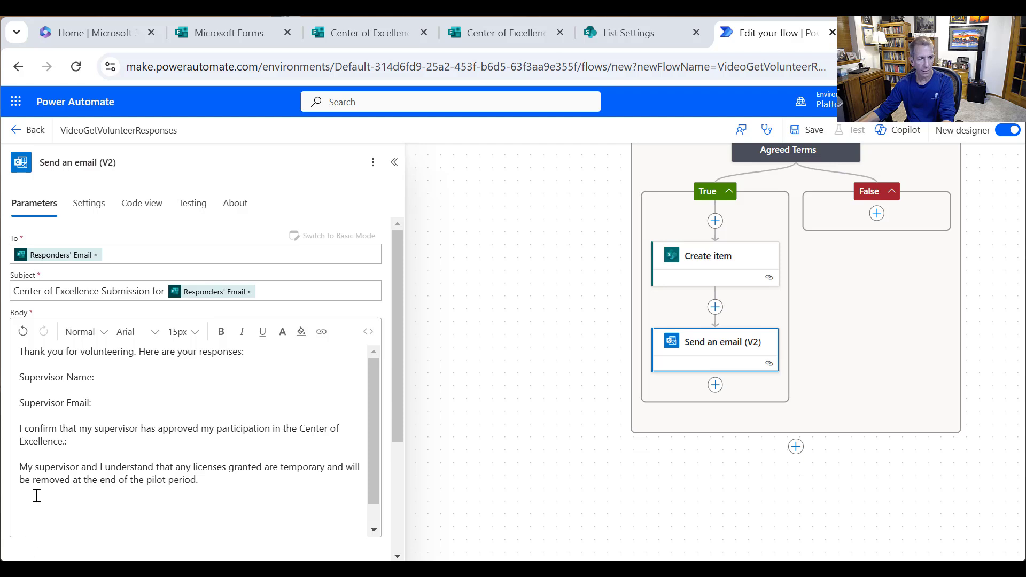
# - Add the feedback and mandatory training statements with colons, then begin a 'Comments:' line
pyautogui.click(130, 524)
pyautogui.write('I agree to provide feedback as part of the Center of Excellence.')
pyautogui.write(':')
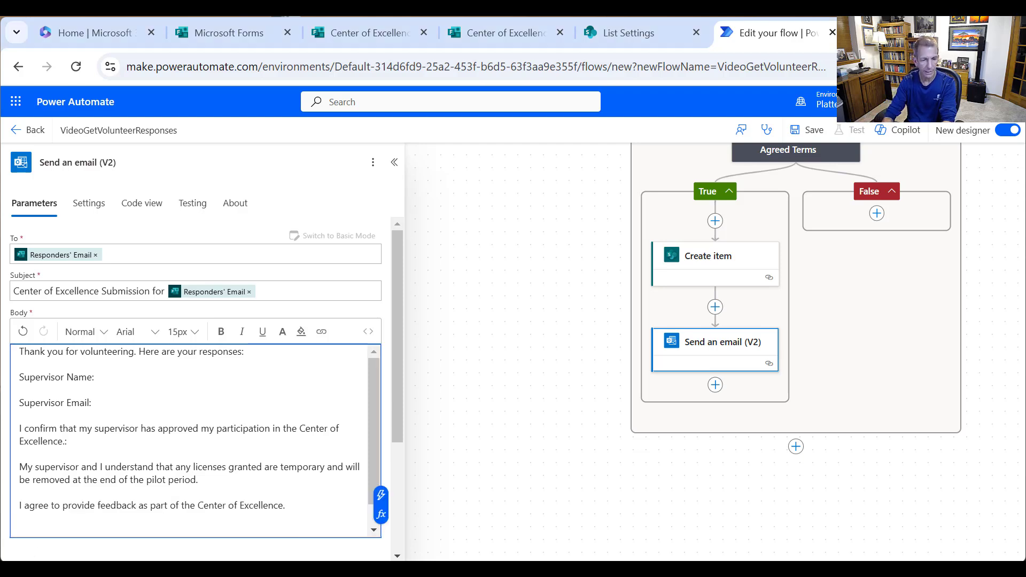
pyautogui.click(250, 469)
pyautogui.write(':')
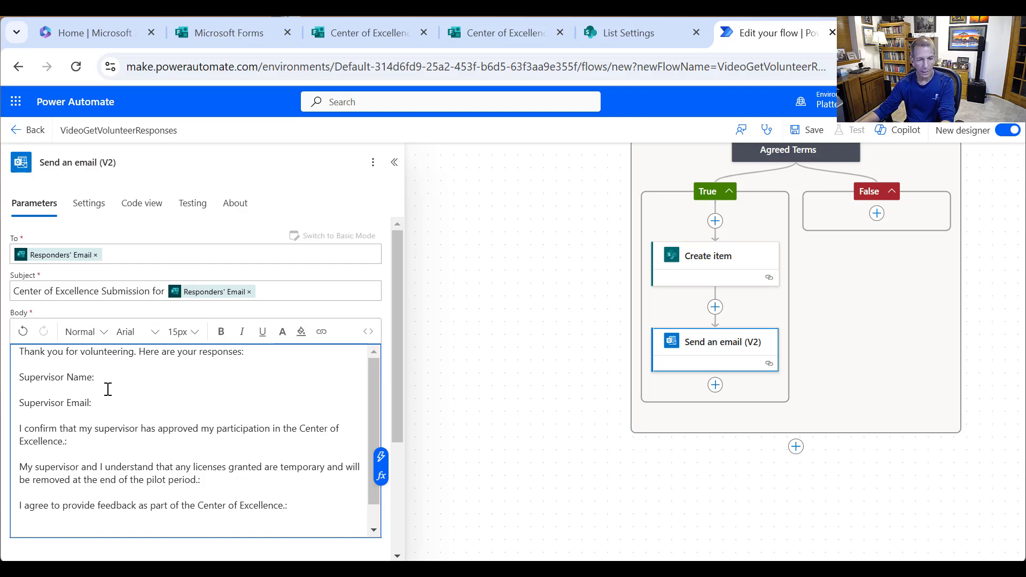
pyautogui.click(344, 512)
pyautogui.press('Return')
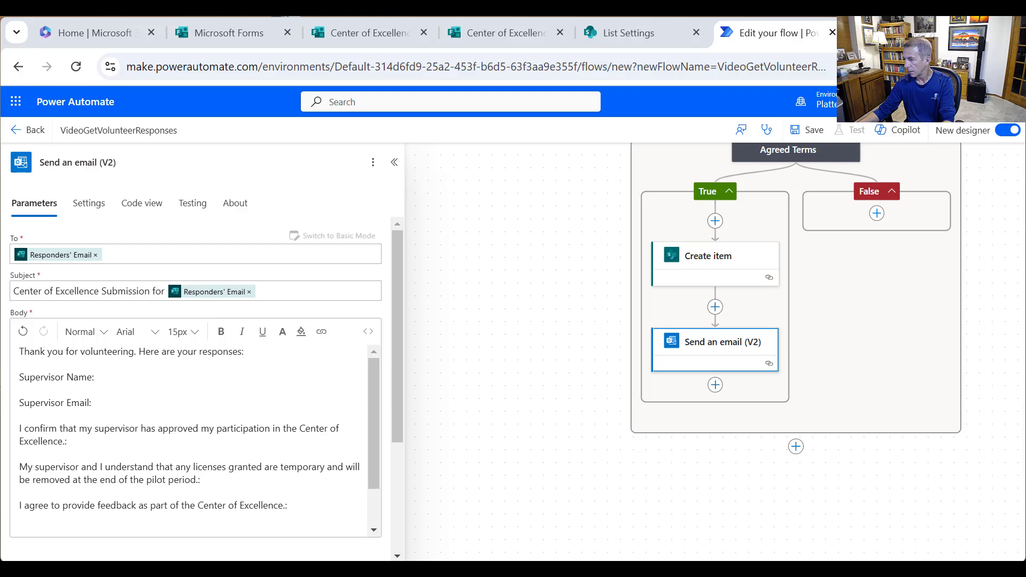
pyautogui.click(355, 496)
pyautogui.press('Return')
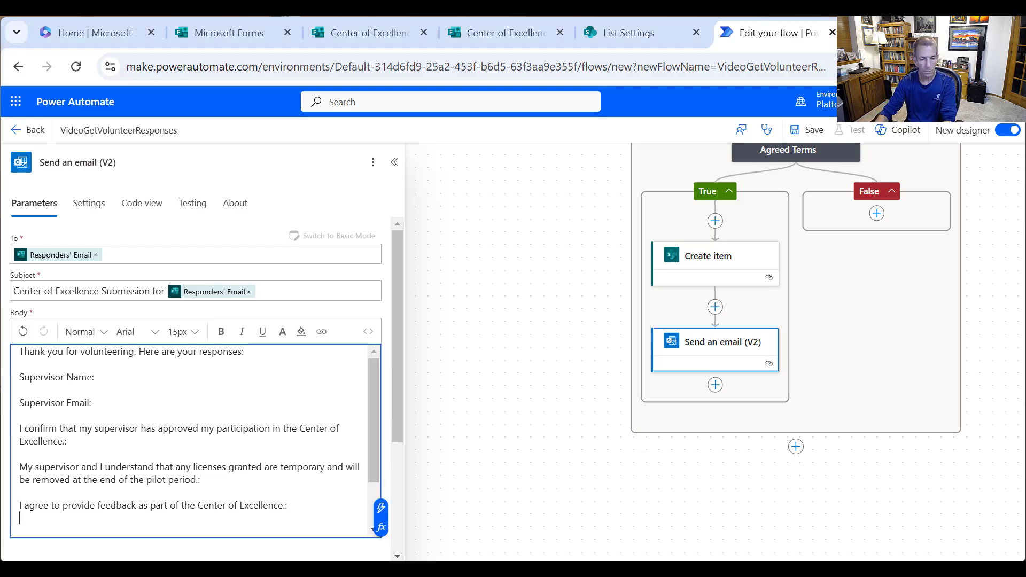
pyautogui.press('Return')
pyautogui.write('I agree to complete mandatory training as part of the Center of Excellence.')
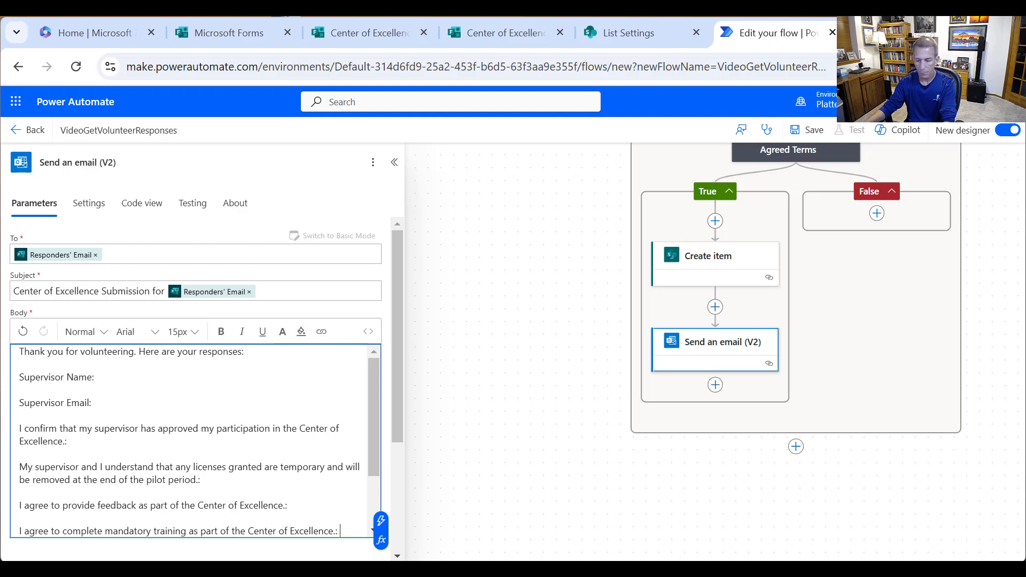
pyautogui.press('Return')
pyautogui.press('Return')
pyautogui.write('Co')
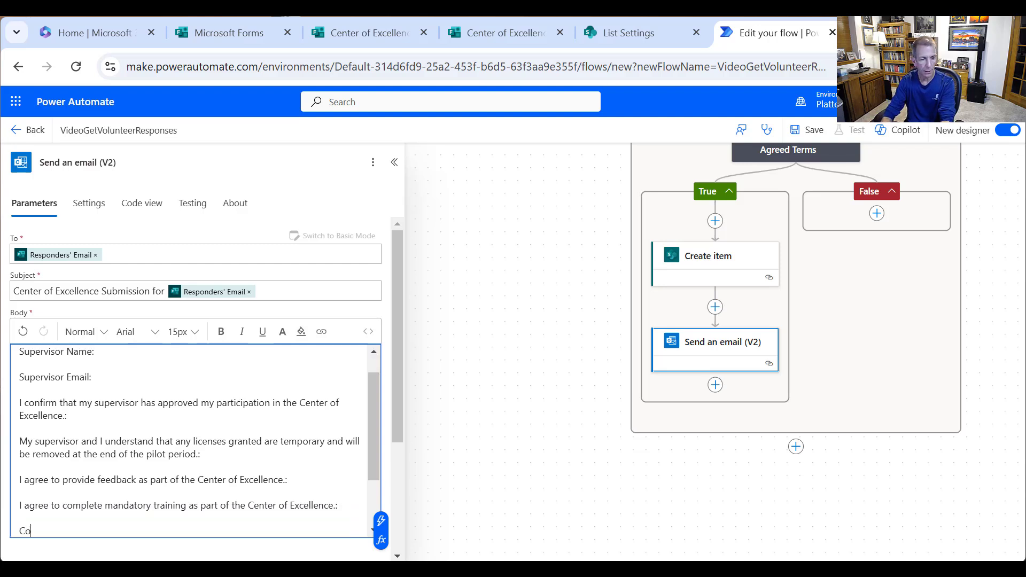
pyautogui.write('mments:')
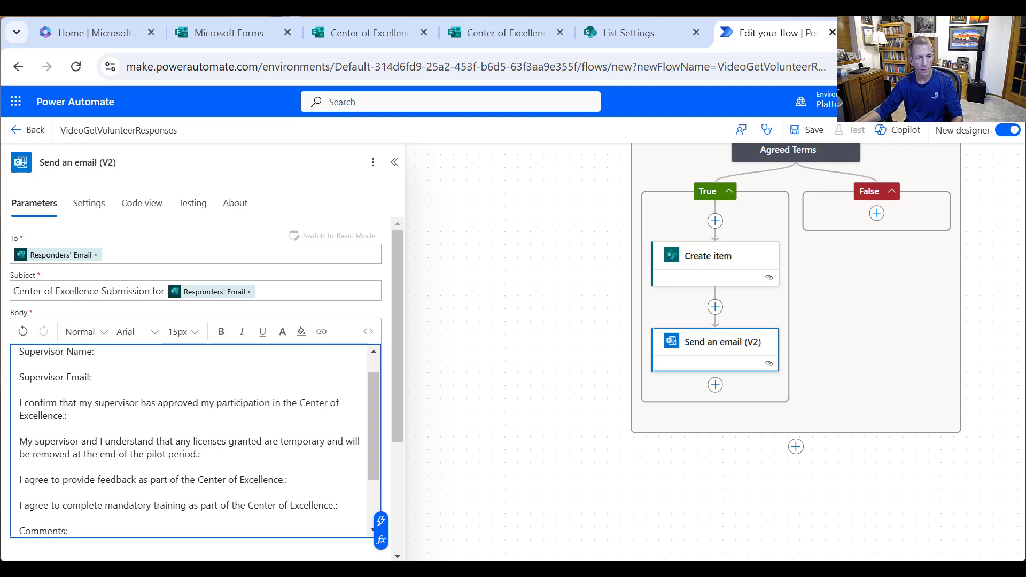
# - Insert the Supervisor Name, Supervisor Email and supervisor-approval answers after their question lines in the body
pyautogui.click(121, 348)
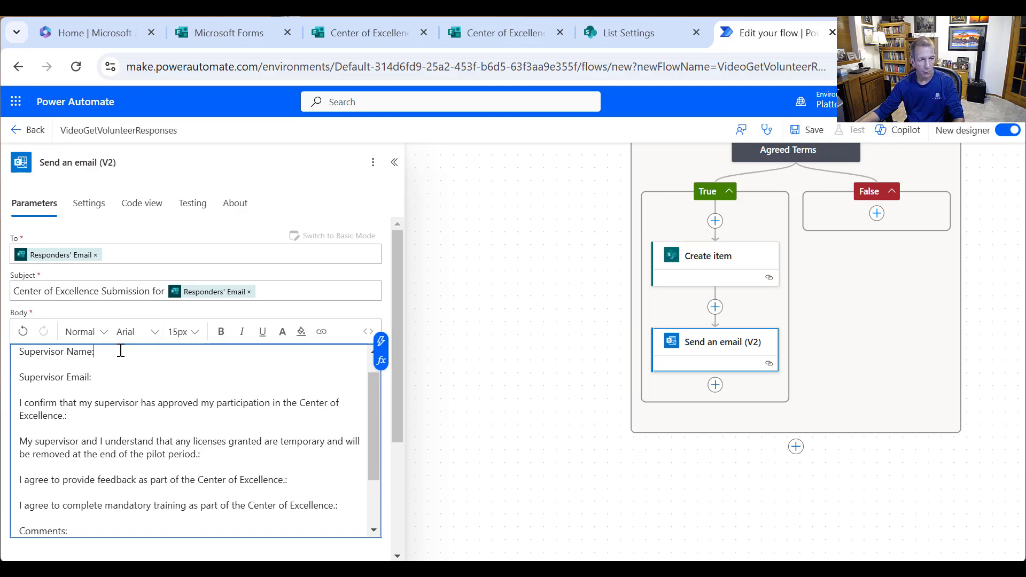
pyautogui.click(381, 340)
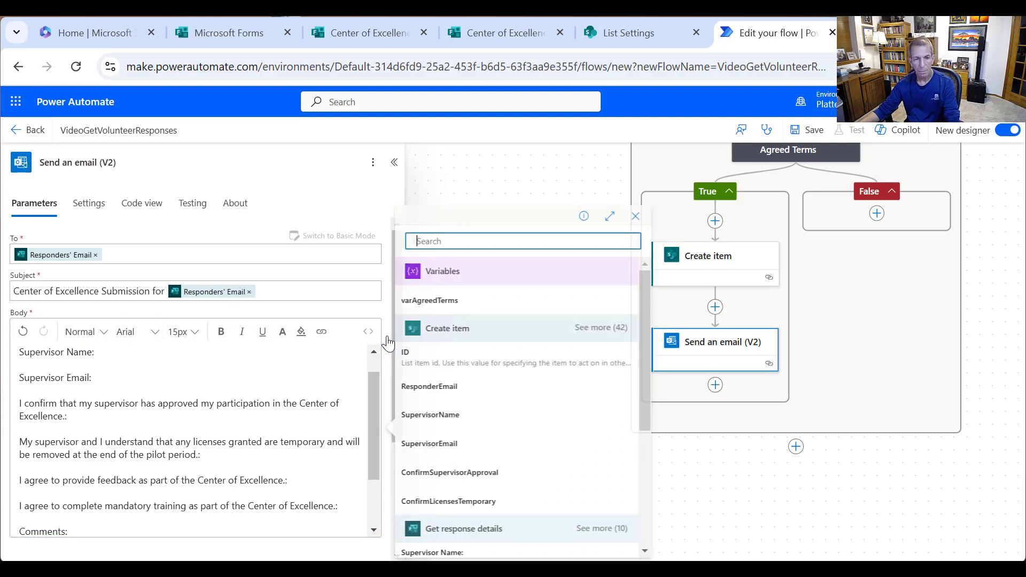
pyautogui.scroll(-5, 554, 394)
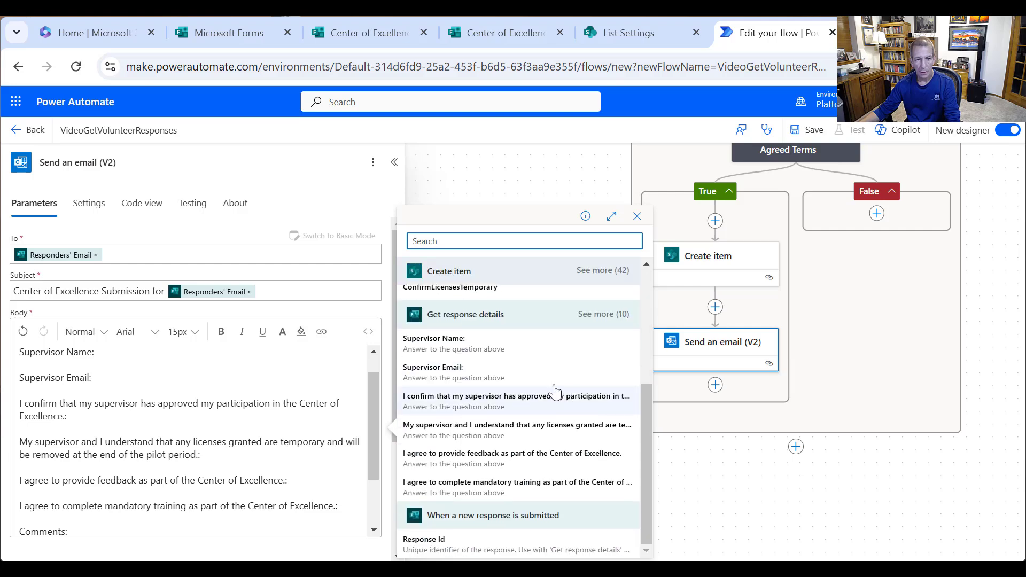
pyautogui.click(492, 342)
pyautogui.click(198, 380)
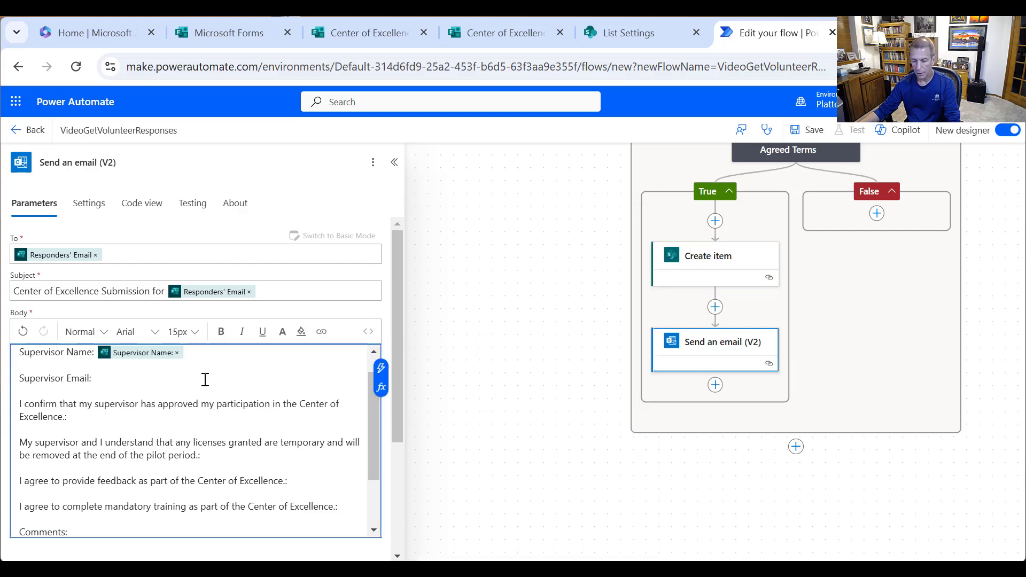
pyautogui.click(381, 369)
pyautogui.scroll(-5, 582, 382)
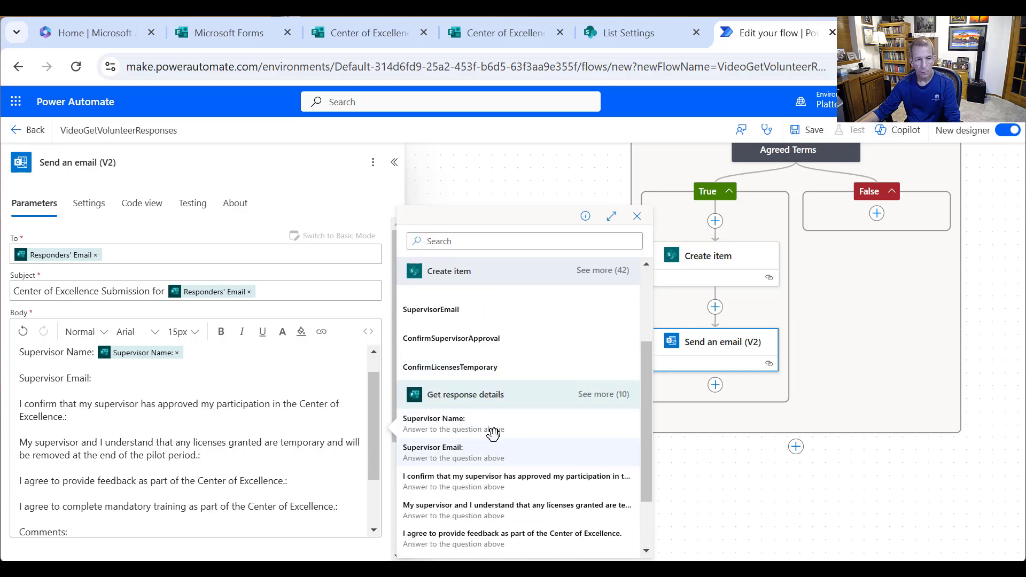
pyautogui.click(489, 448)
pyautogui.click(178, 422)
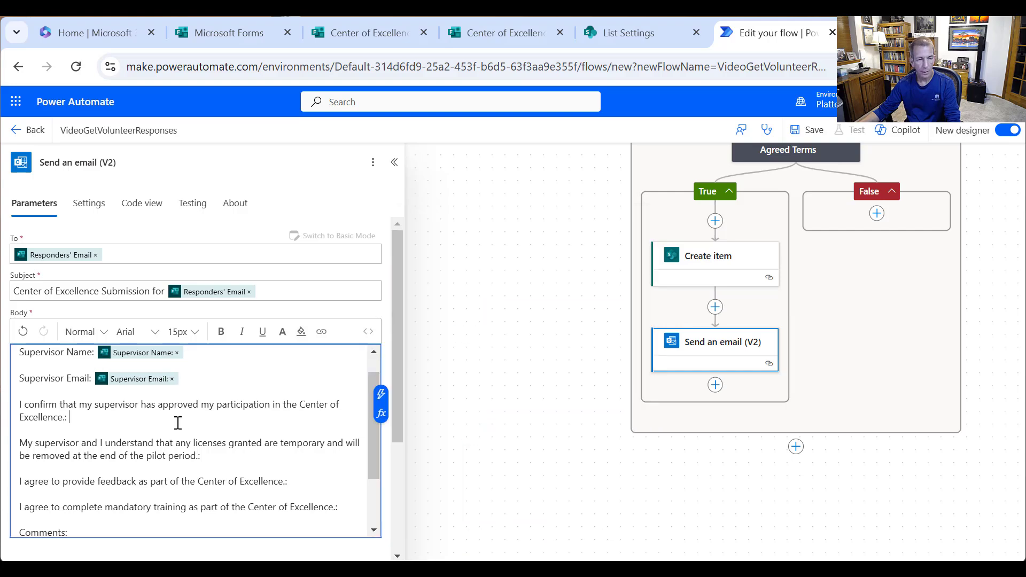
pyautogui.click(381, 395)
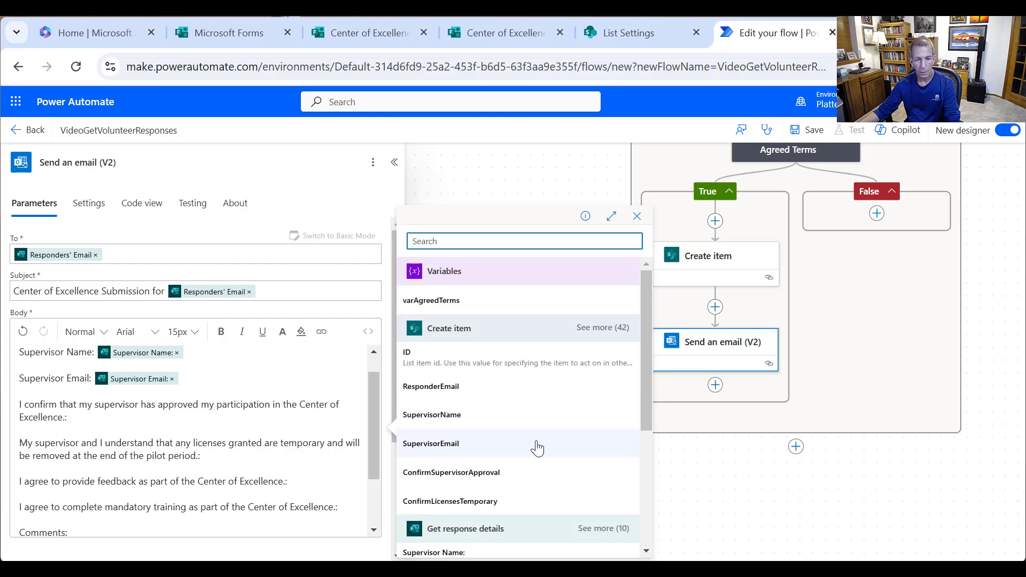
pyautogui.scroll(-4, 536, 444)
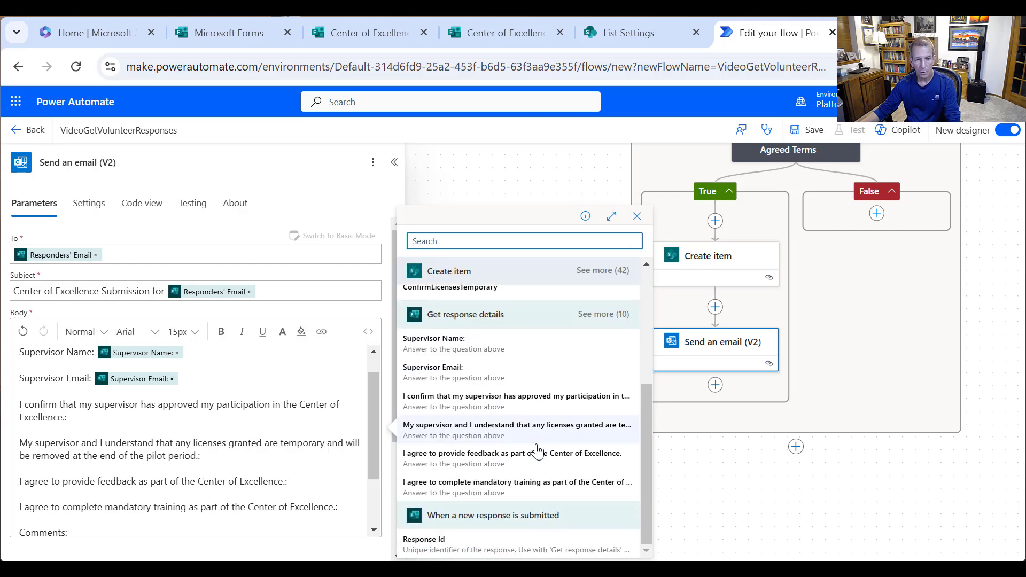
pyautogui.click(523, 411)
# - Add the licences-are-temporary and provide-feedback answers after their questions
pyautogui.click(246, 457)
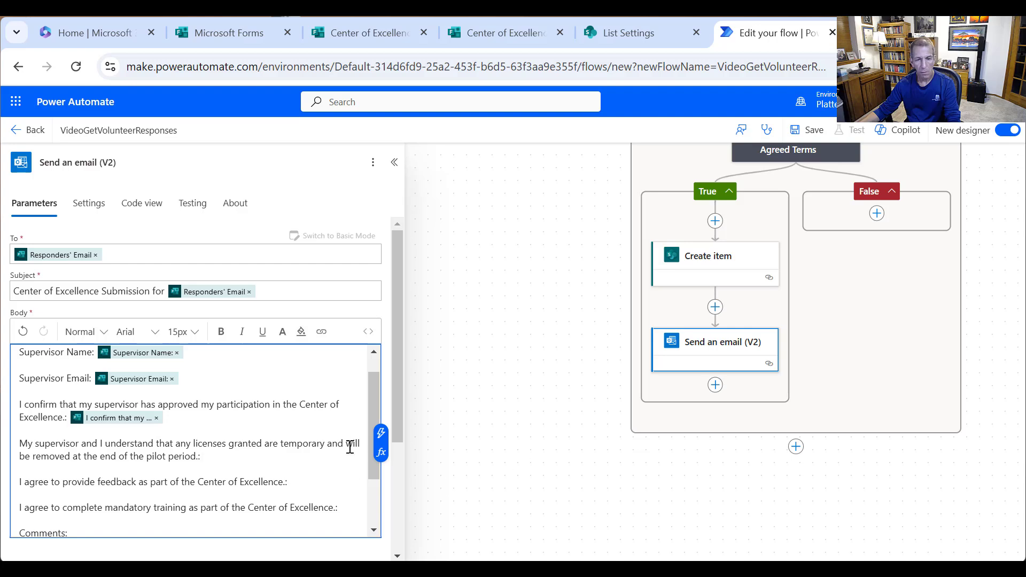
pyautogui.click(381, 432)
pyautogui.scroll(-3, 515, 436)
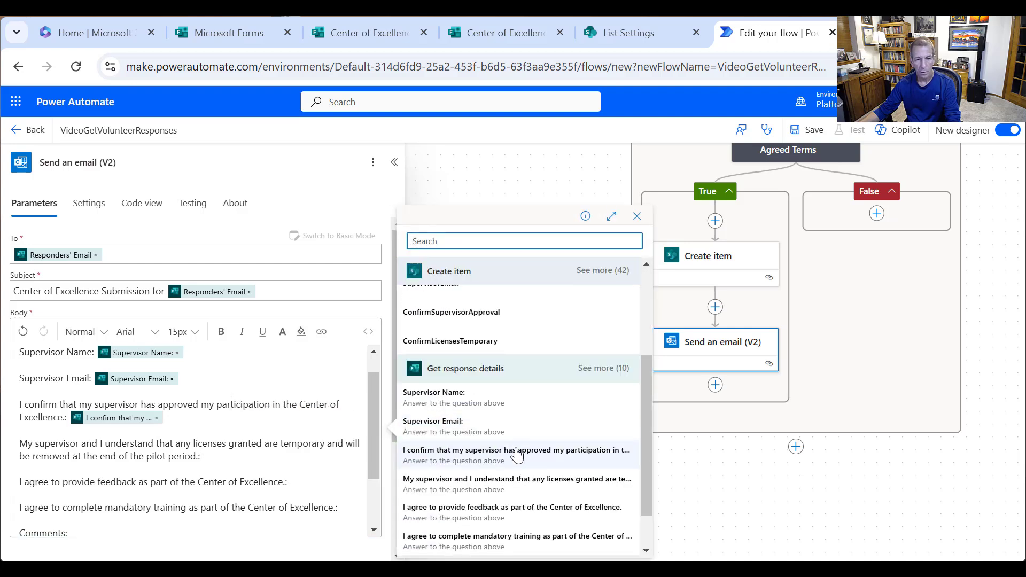
pyautogui.click(514, 484)
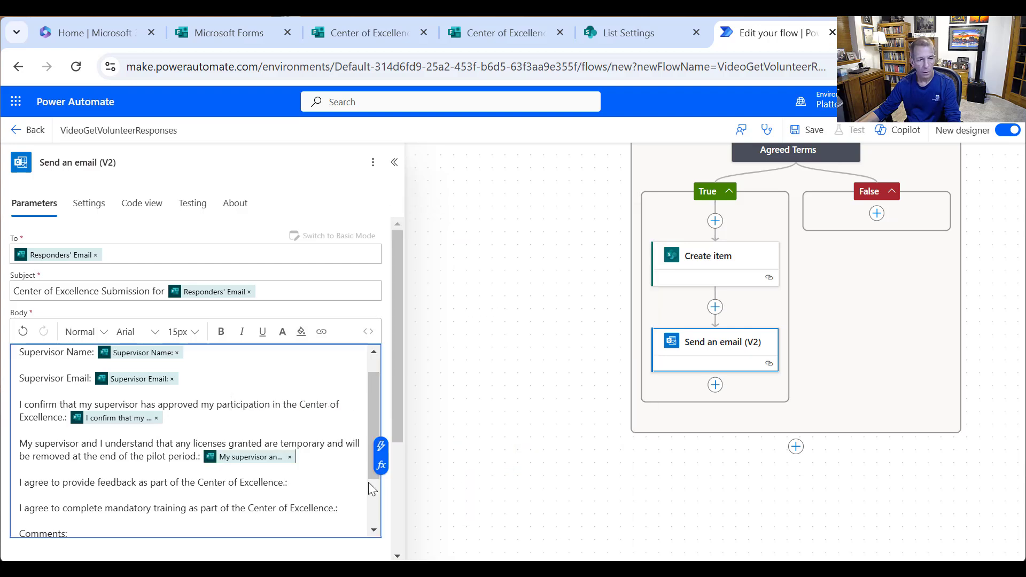
pyautogui.click(381, 474)
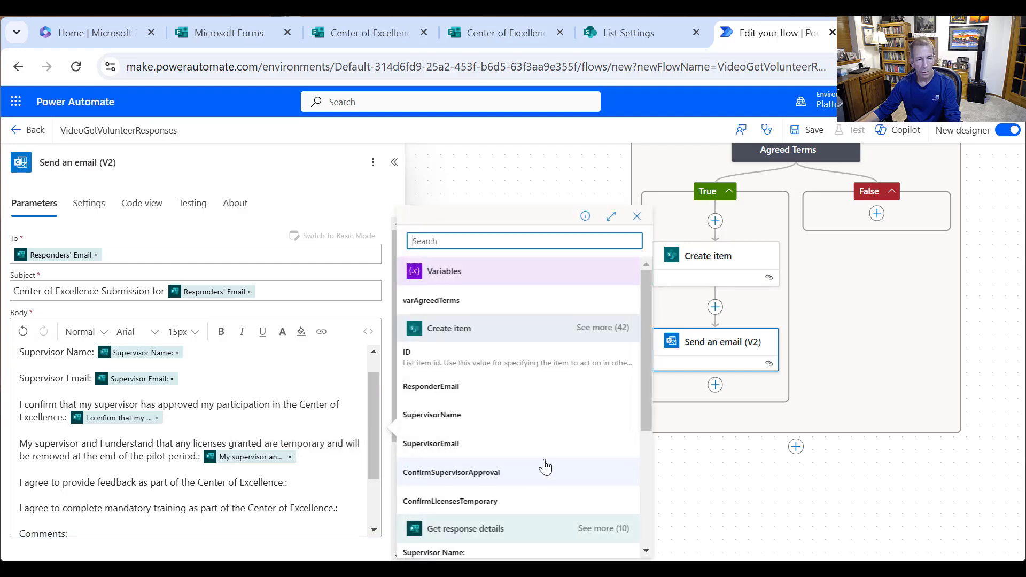
pyautogui.scroll(-2, 554, 455)
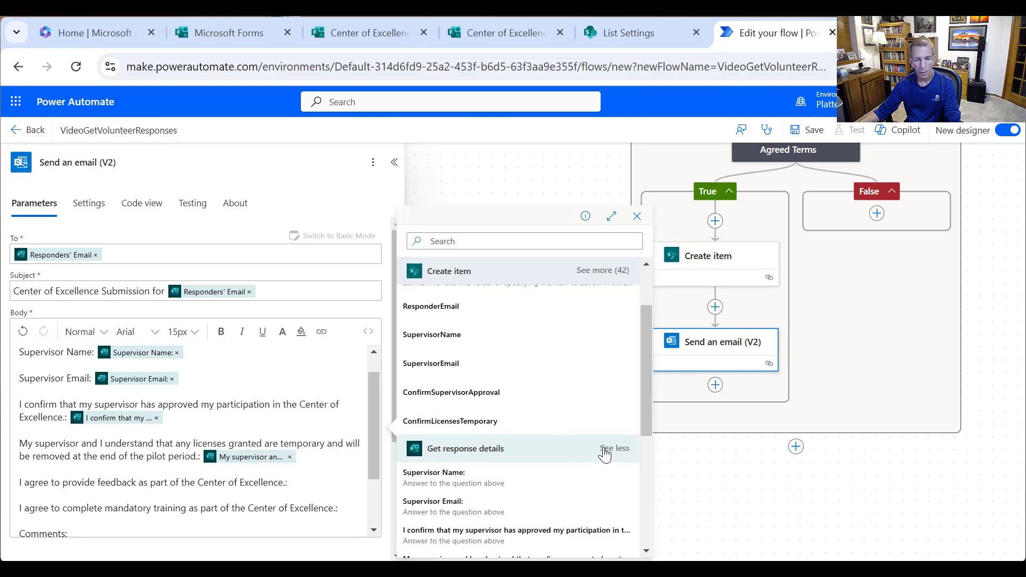
pyautogui.click(603, 450)
pyautogui.click(534, 447)
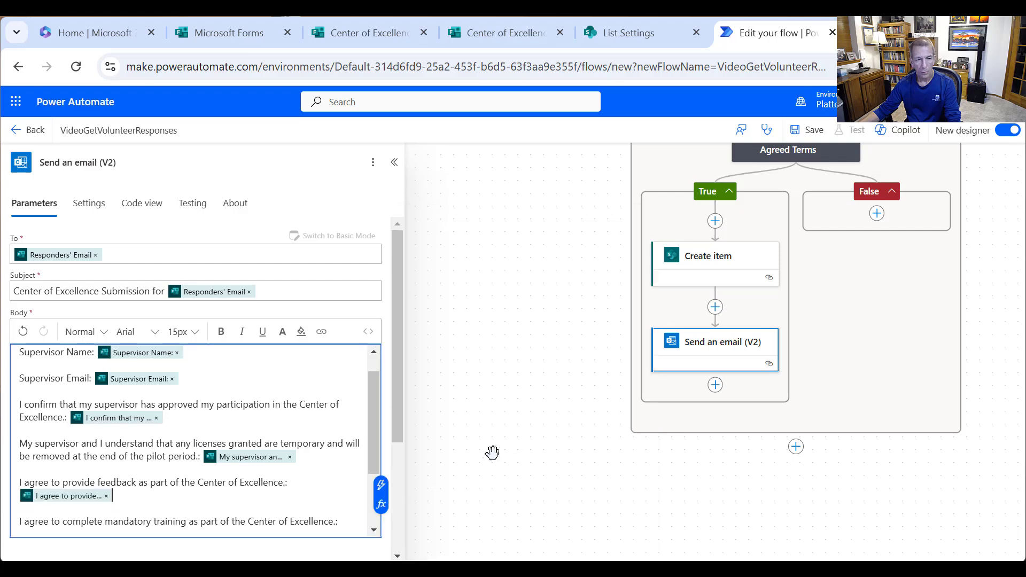
pyautogui.scroll(-3, 297, 485)
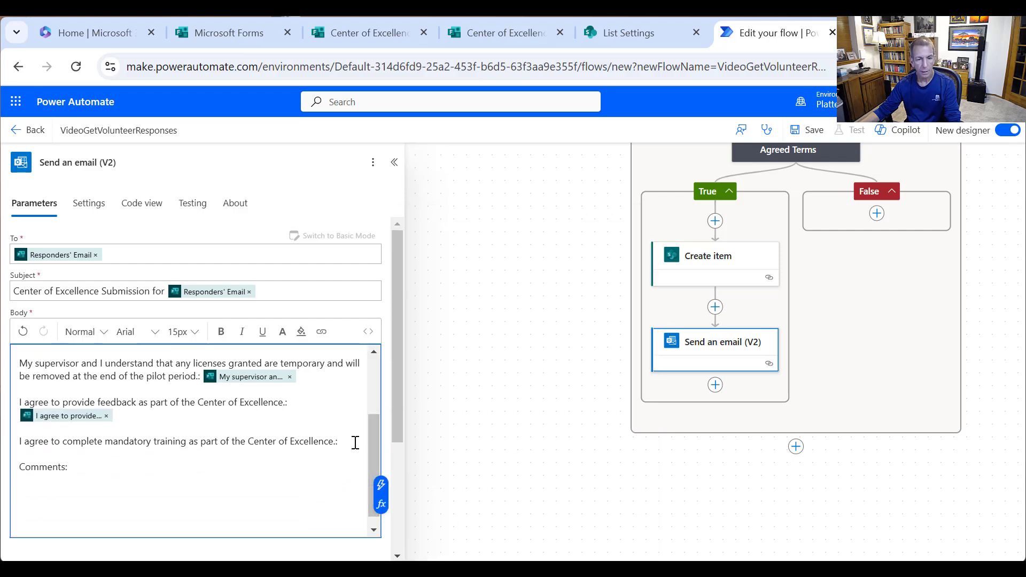
# - Insert the mandatory training answer and the Comments answer after their lines in the body
pyautogui.click(355, 441)
pyautogui.click(381, 432)
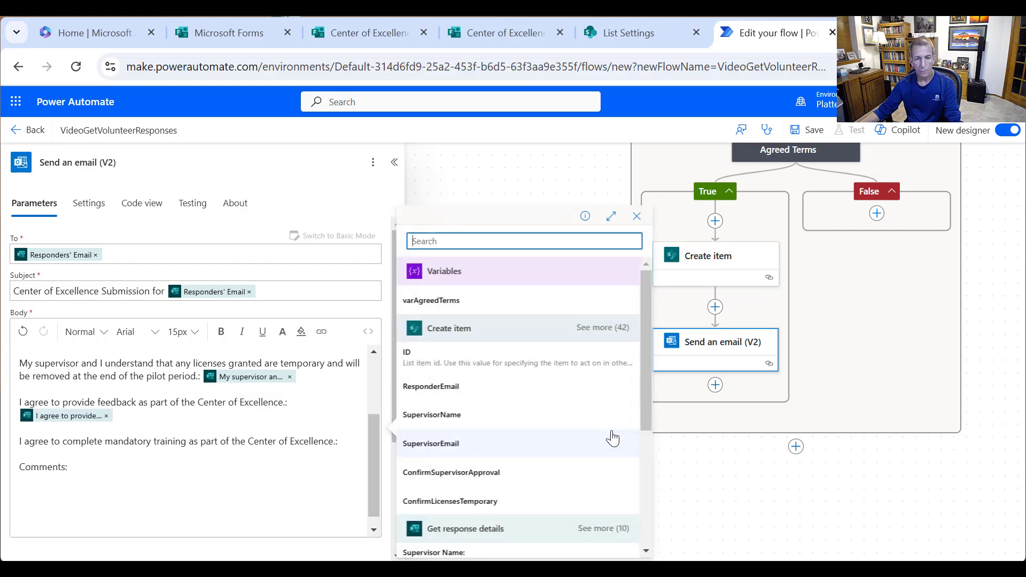
pyautogui.scroll(-3, 604, 437)
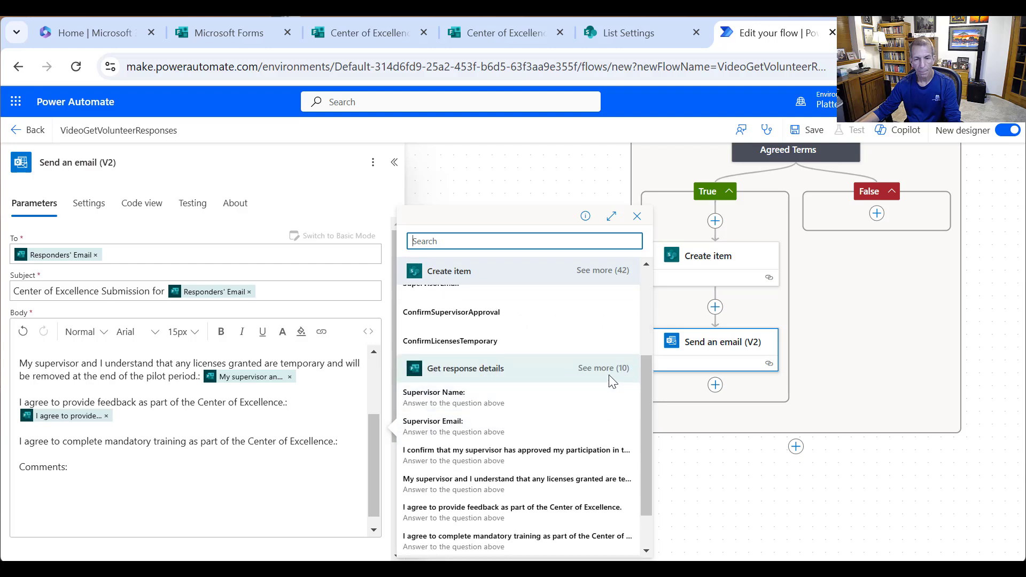
pyautogui.click(603, 368)
pyautogui.scroll(-2, 579, 458)
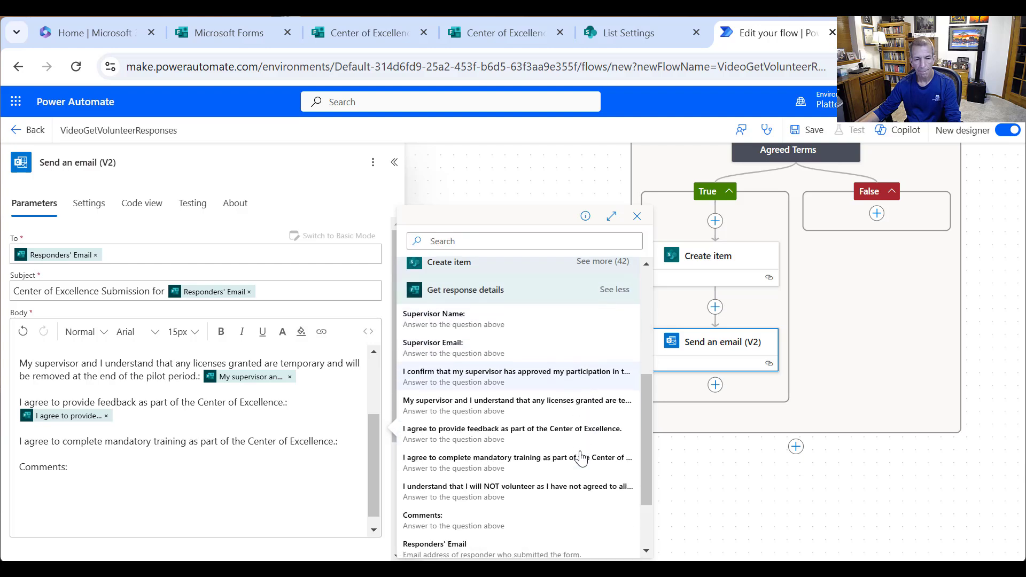
pyautogui.click(532, 458)
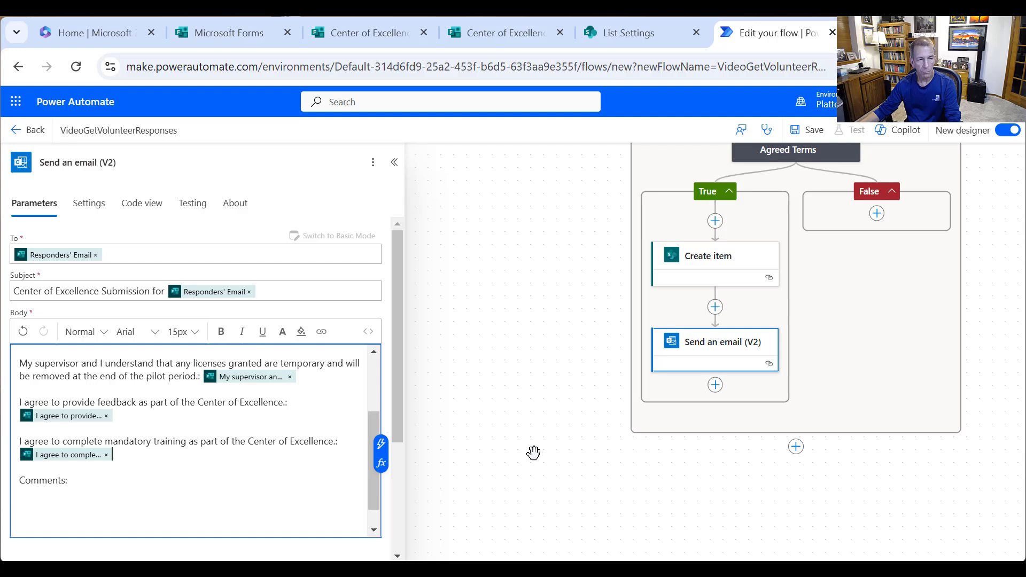
pyautogui.click(171, 479)
pyautogui.click(381, 480)
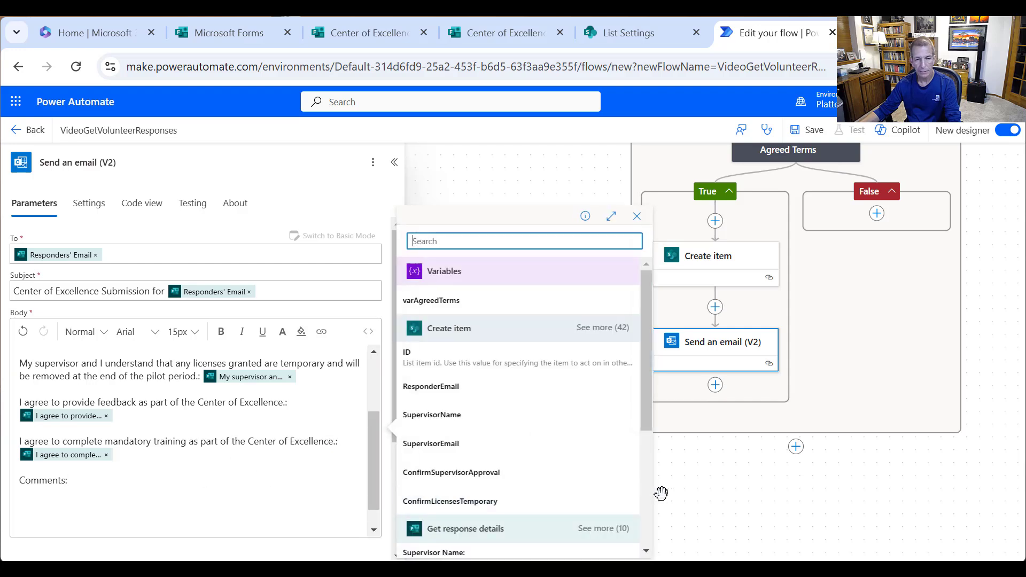
pyautogui.scroll(-5, 626, 493)
pyautogui.scroll(4, 627, 492)
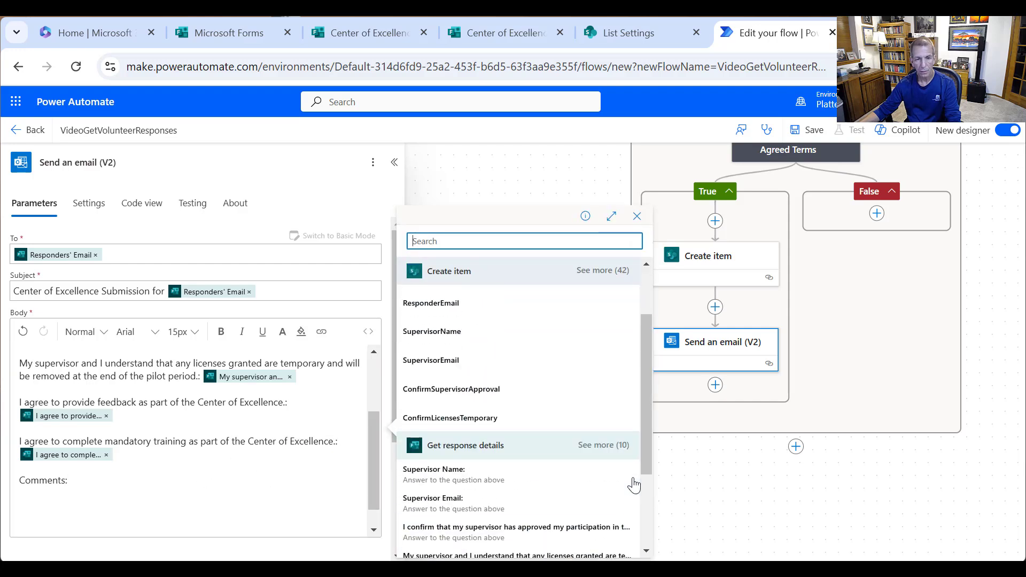
pyautogui.scroll(-4, 634, 482)
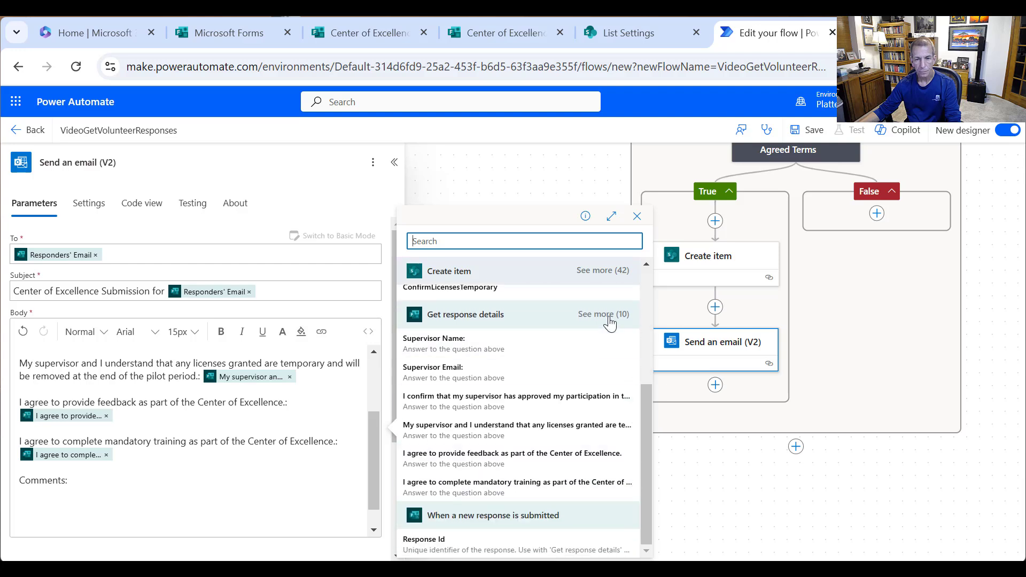
pyautogui.click(603, 314)
pyautogui.scroll(-2, 579, 454)
pyautogui.click(450, 469)
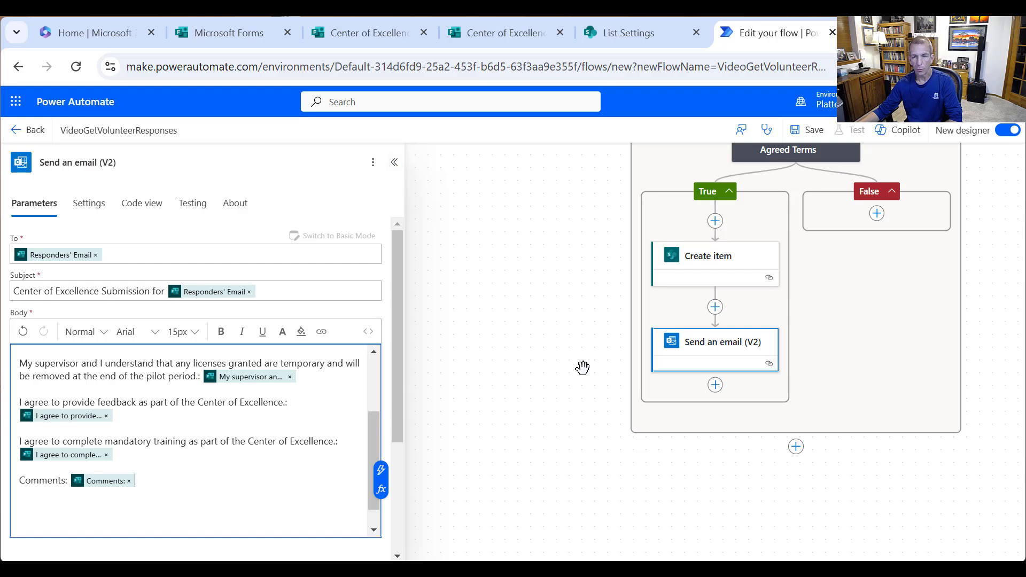
pyautogui.scroll(3, 906, 382)
# - Collapse the Send an email (V2) action and save the flow
pyautogui.scroll(1, 896, 410)
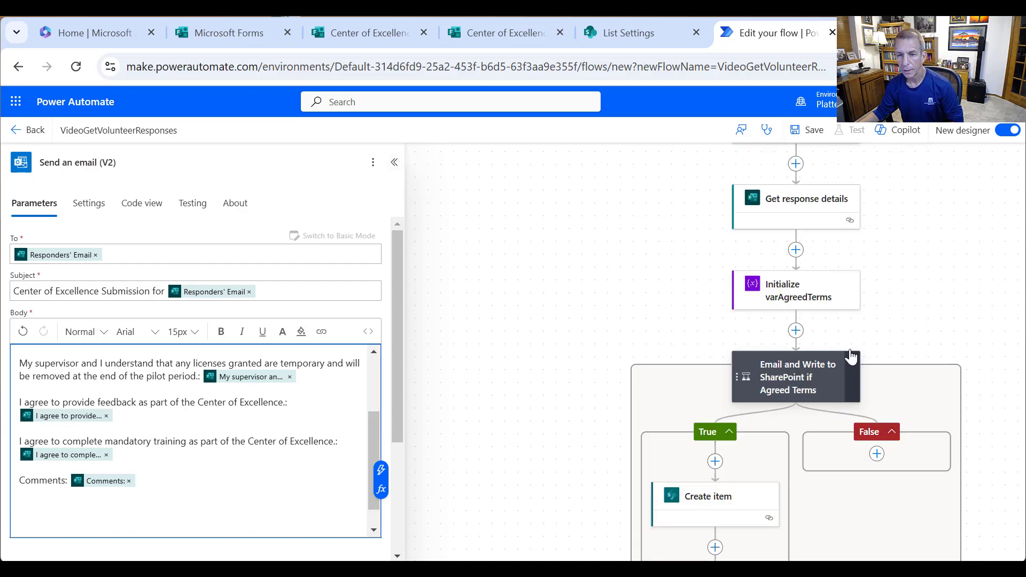
pyautogui.click(395, 162)
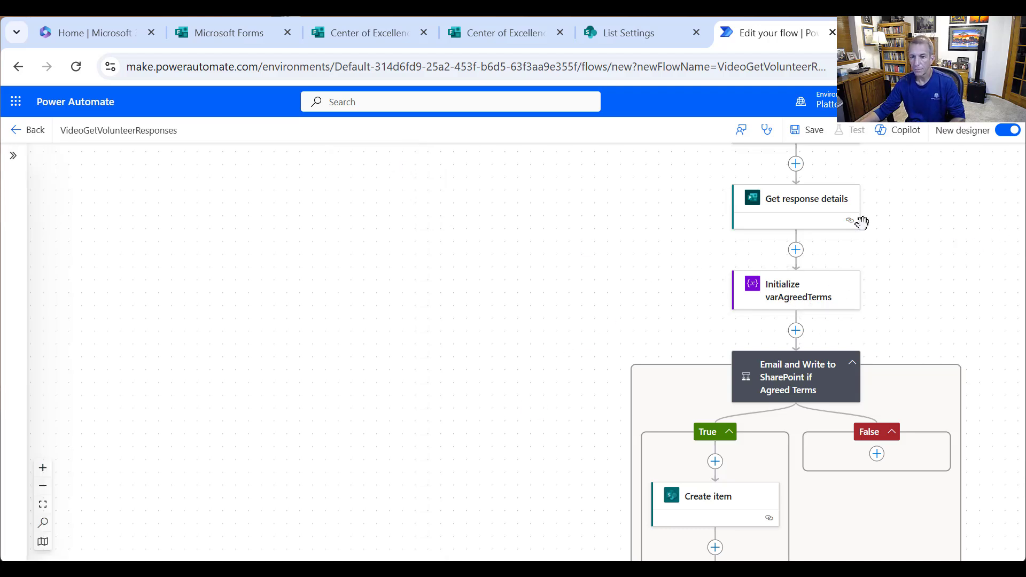
pyautogui.click(818, 131)
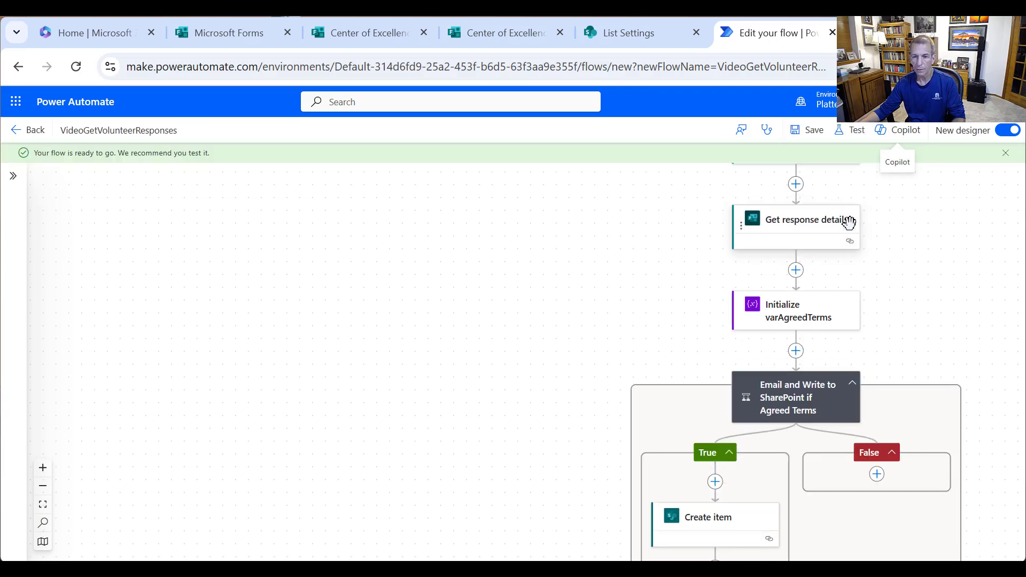
# - Replace varAgreedTerms' true value with a custom expression starting with equals()
pyautogui.click(802, 313)
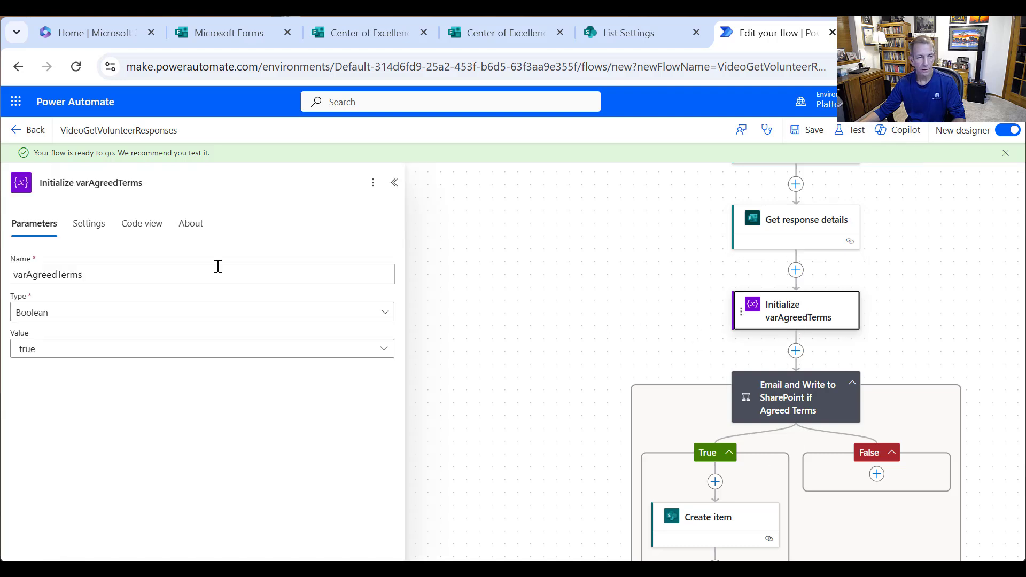
pyautogui.click(134, 356)
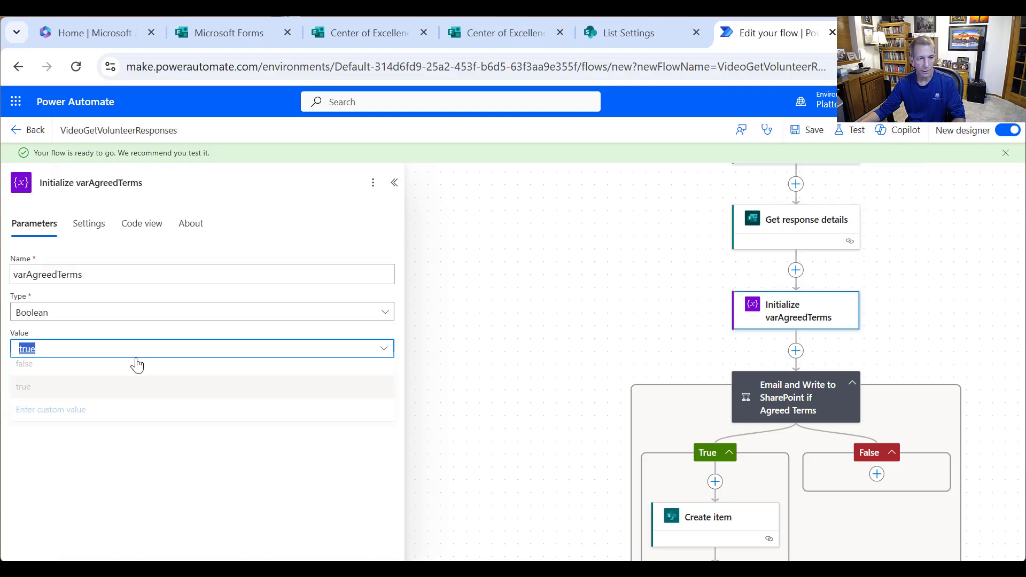
pyautogui.click(128, 417)
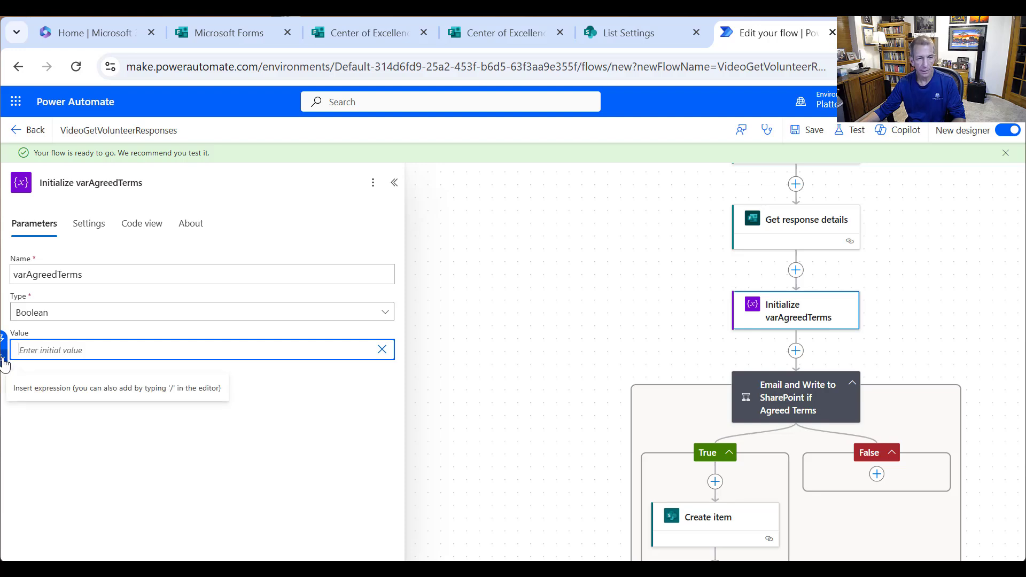
pyautogui.click(4, 353)
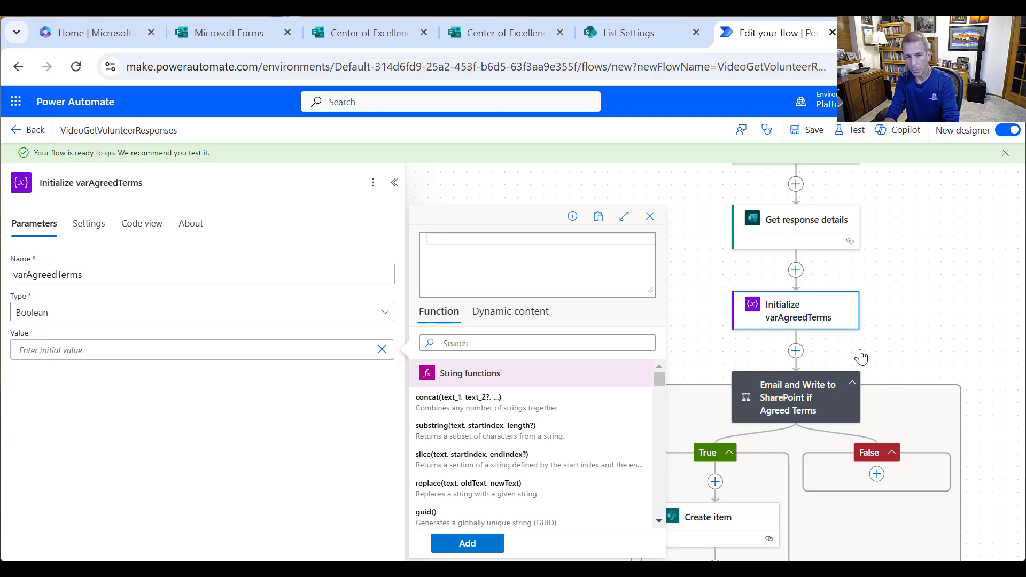
pyautogui.write('equals')
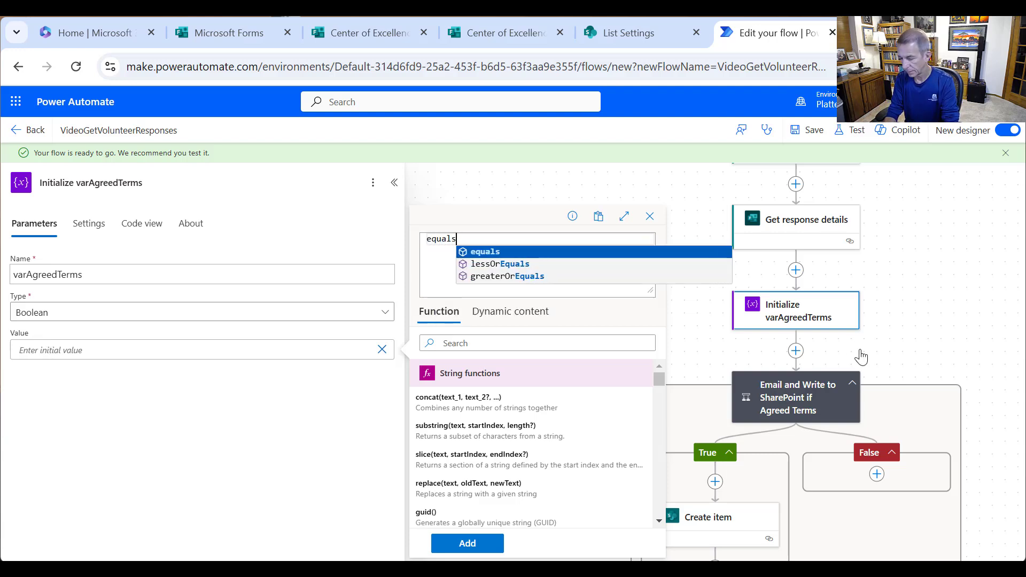
pyautogui.press('Return')
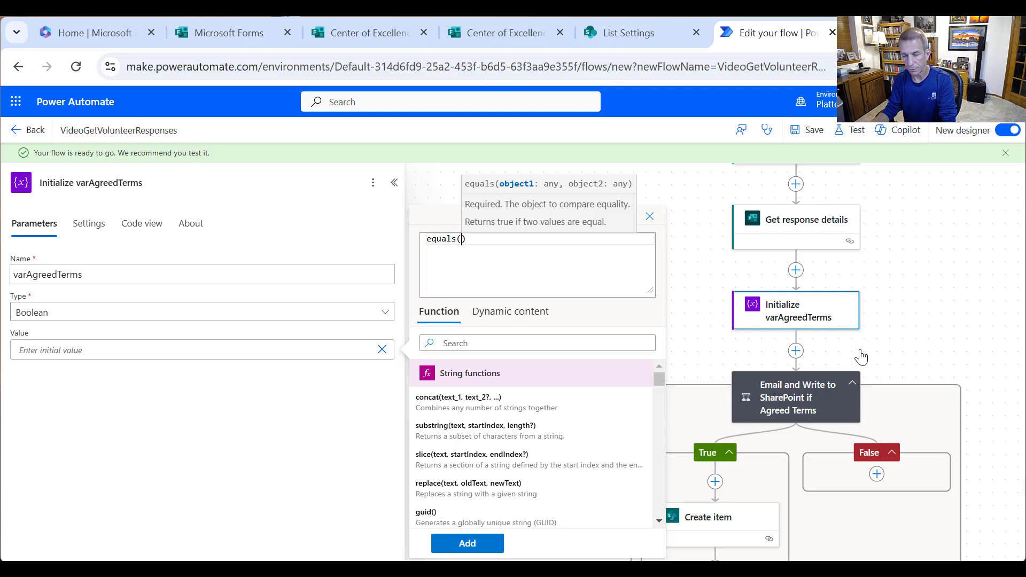
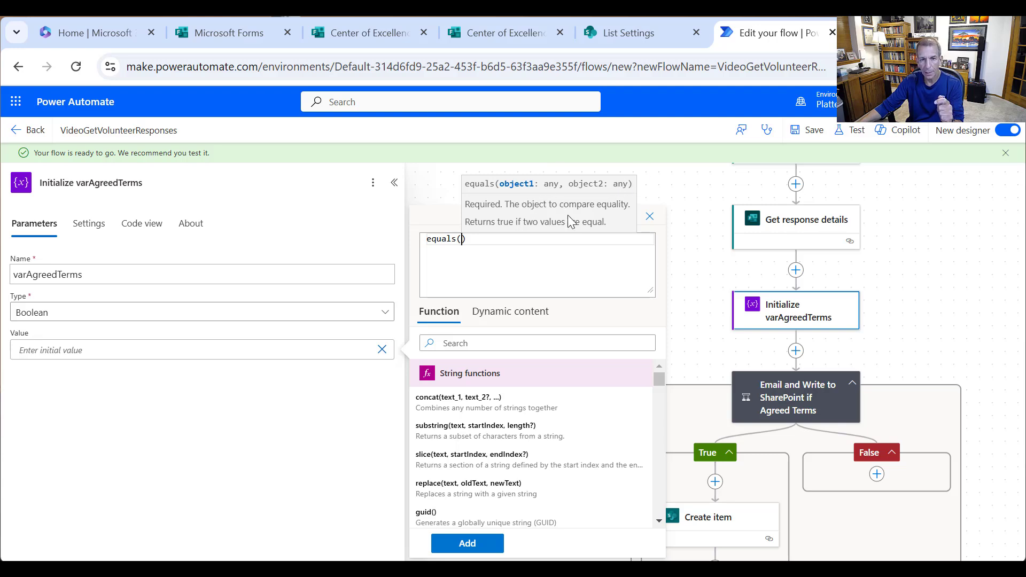
# - Check the Dynamic content available to the varAgreedTerms value expression; none is listed yet
pyautogui.click(504, 316)
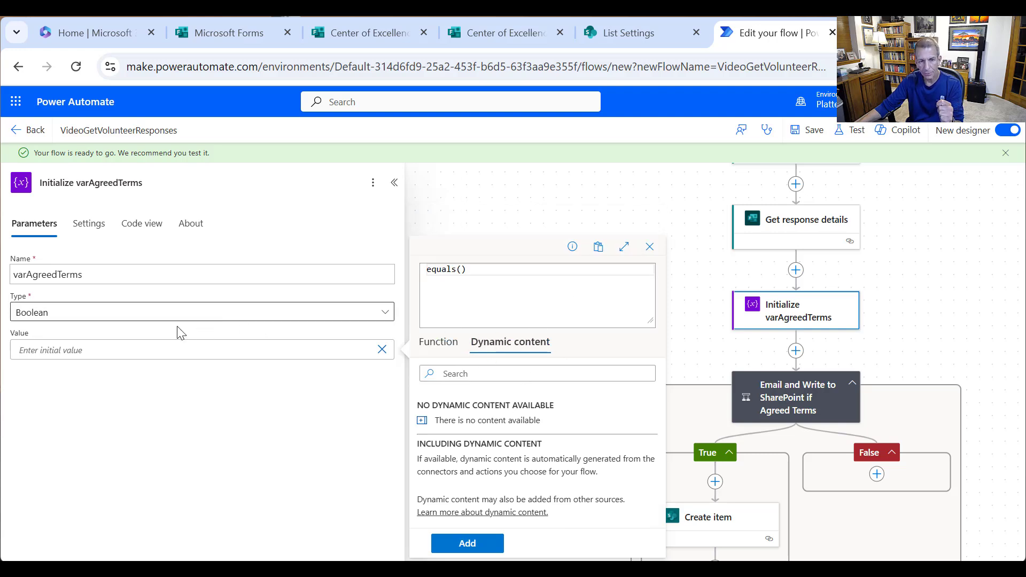
# - Change varAgreedTerms to a String, select its true value, and start an expression for it
pyautogui.click(84, 314)
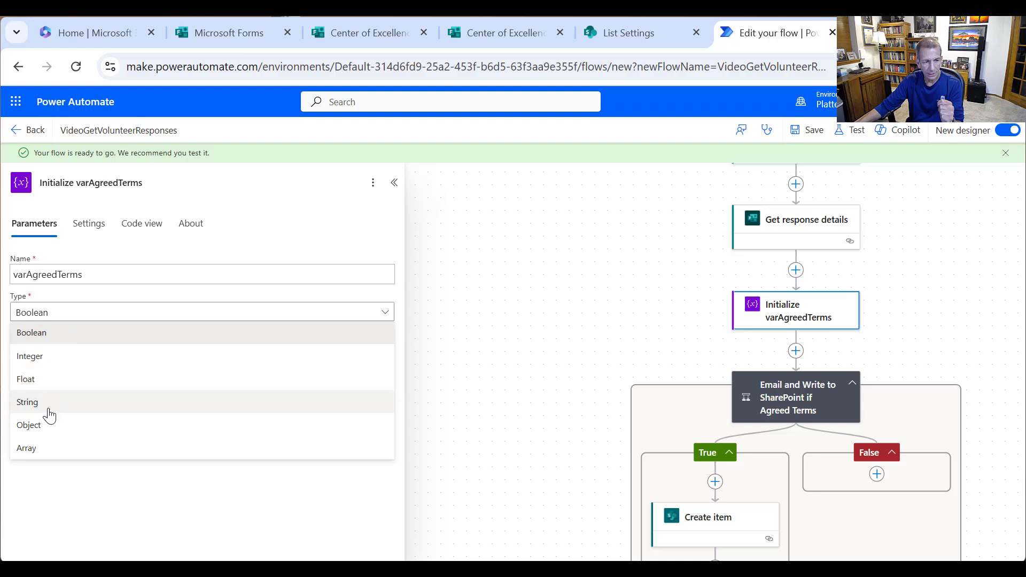
pyautogui.click(47, 407)
pyautogui.click(61, 348)
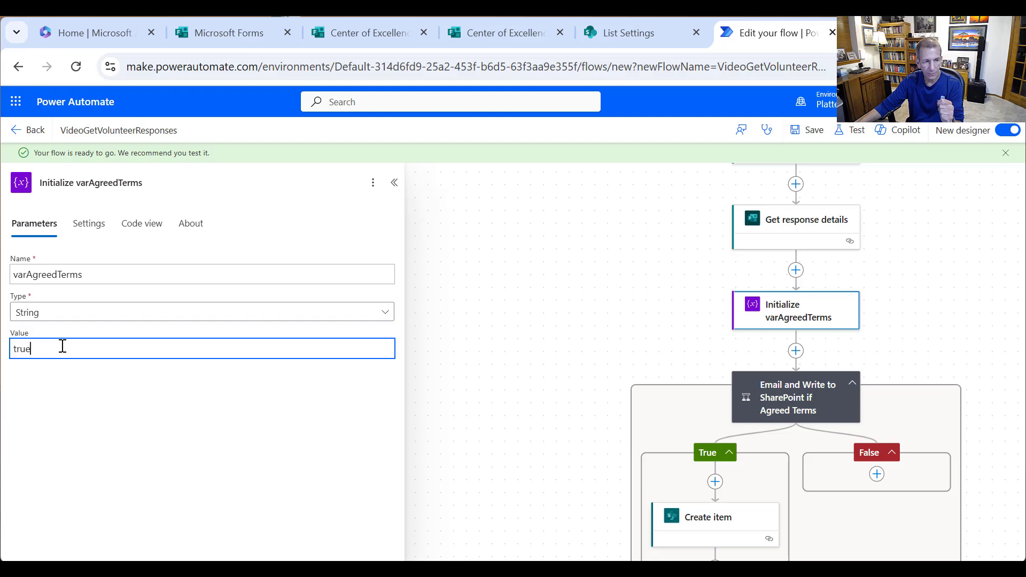
pyautogui.hotkey('ctrl', 'a')
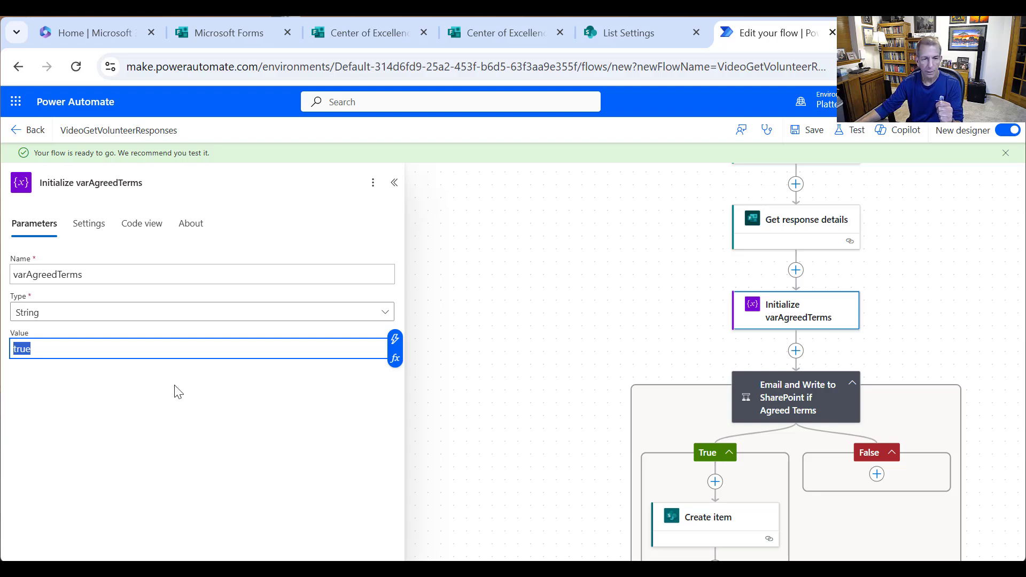
pyautogui.click(394, 359)
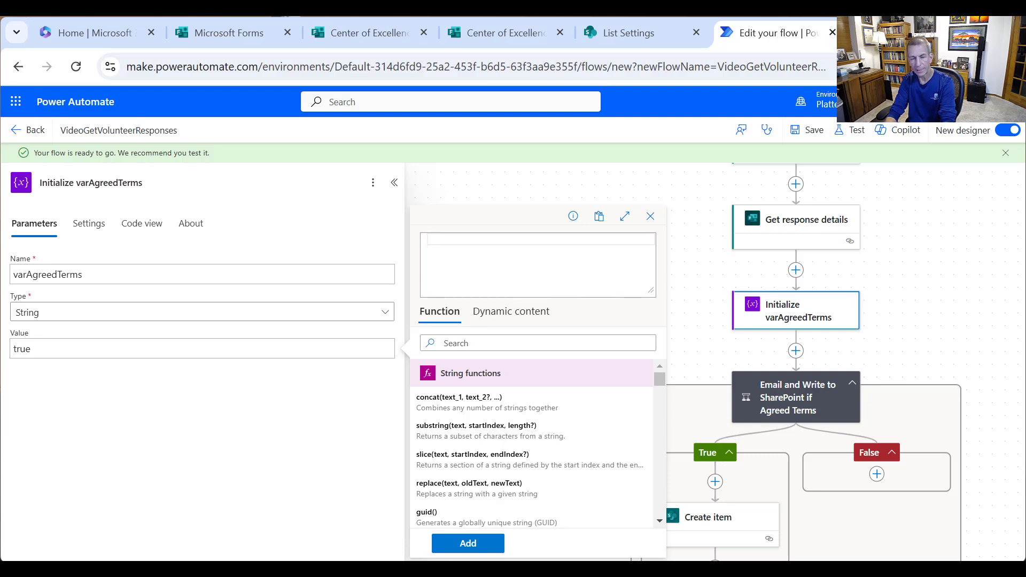
# - Draft equals() comparing the supervisor-approval answer to 'Yes' in the varAgreedTerms expression
pyautogui.write('equa')
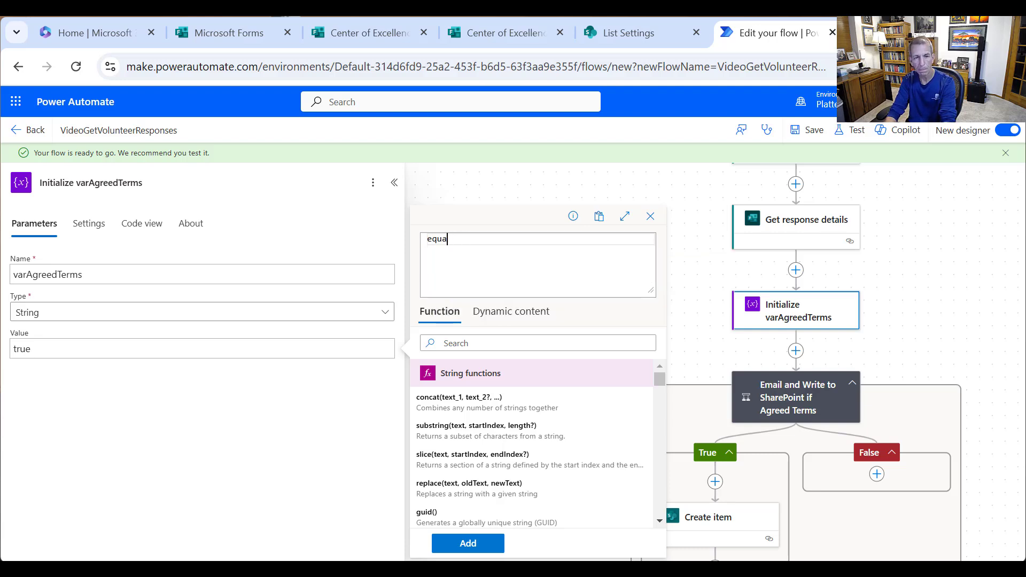
pyautogui.write('slils(')
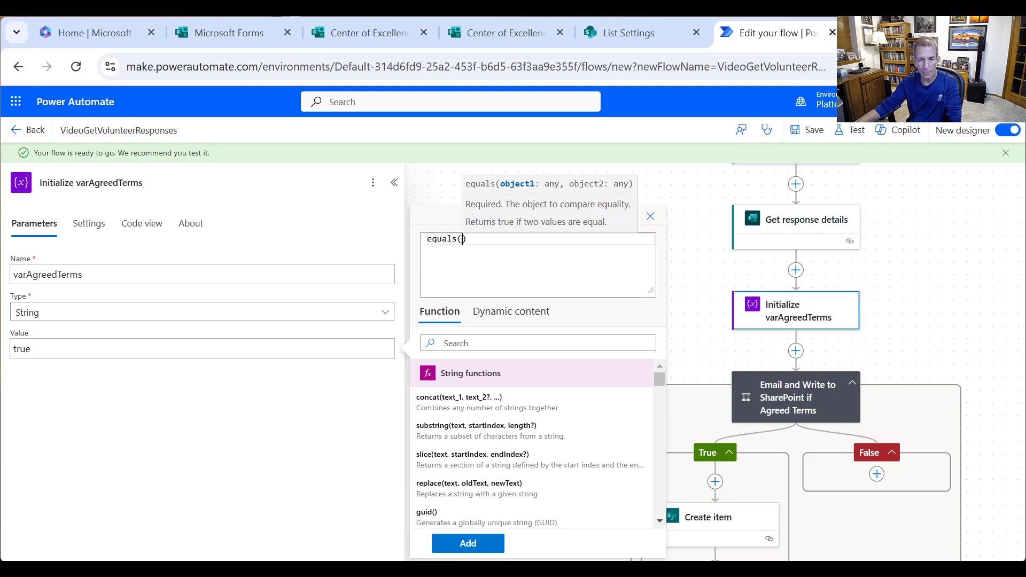
pyautogui.click(505, 314)
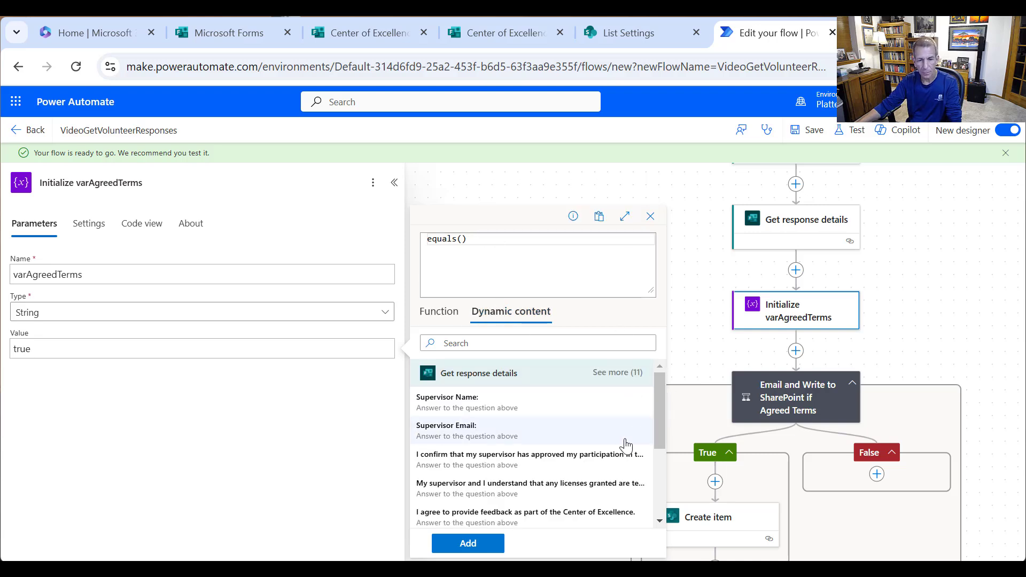
pyautogui.click(589, 467)
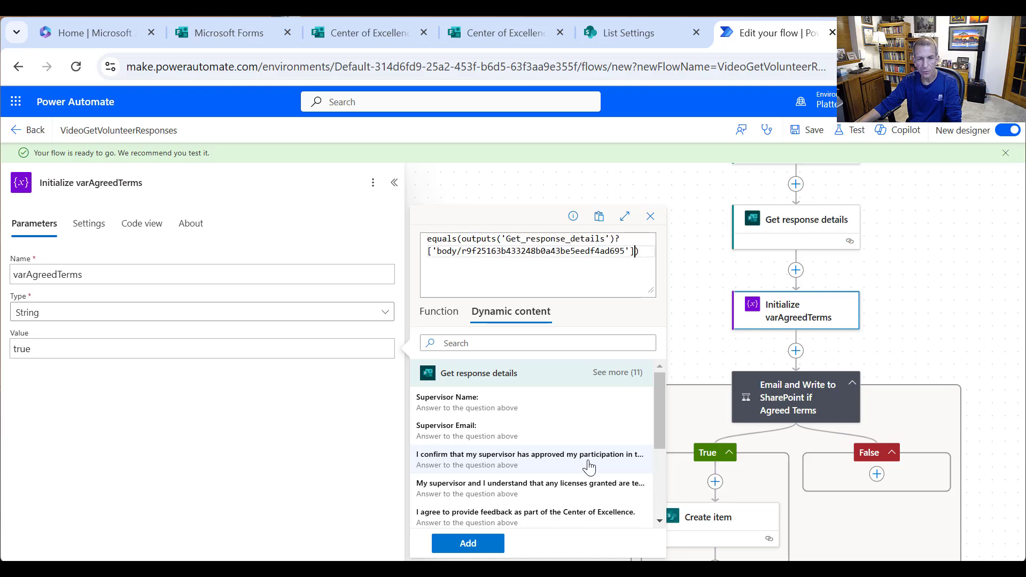
pyautogui.write(',')
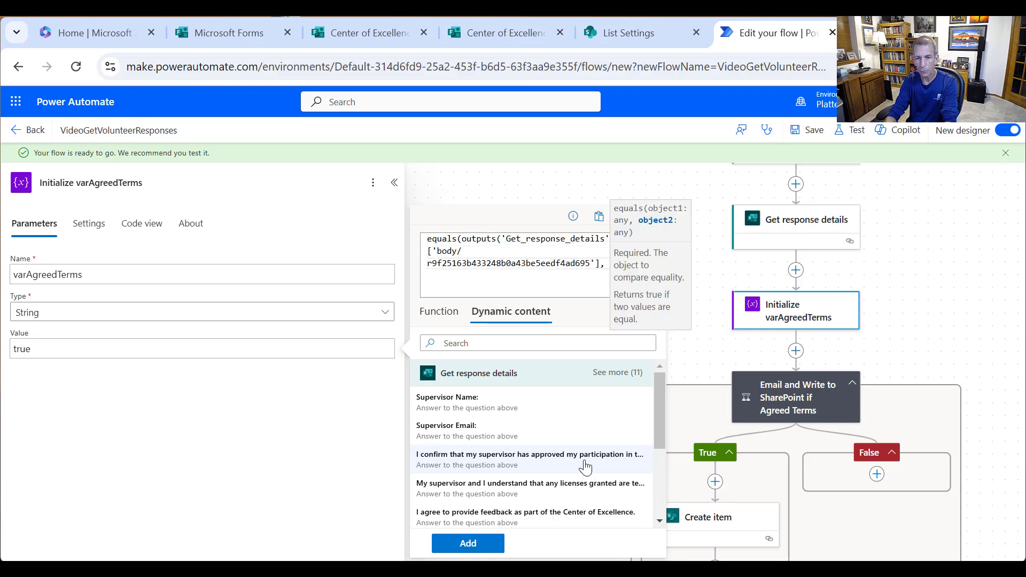
pyautogui.write(" 'Yes")
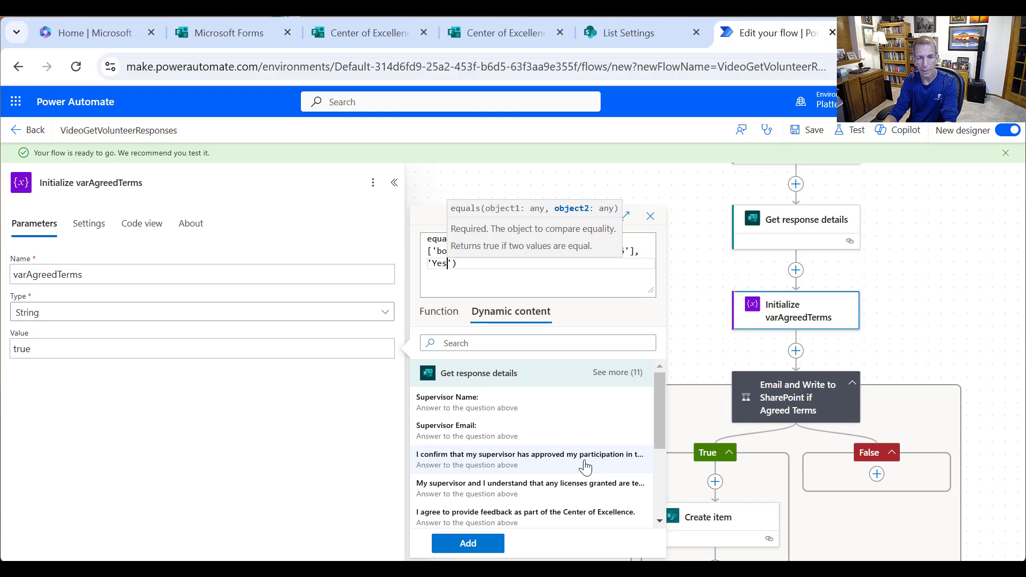
pyautogui.click(514, 260)
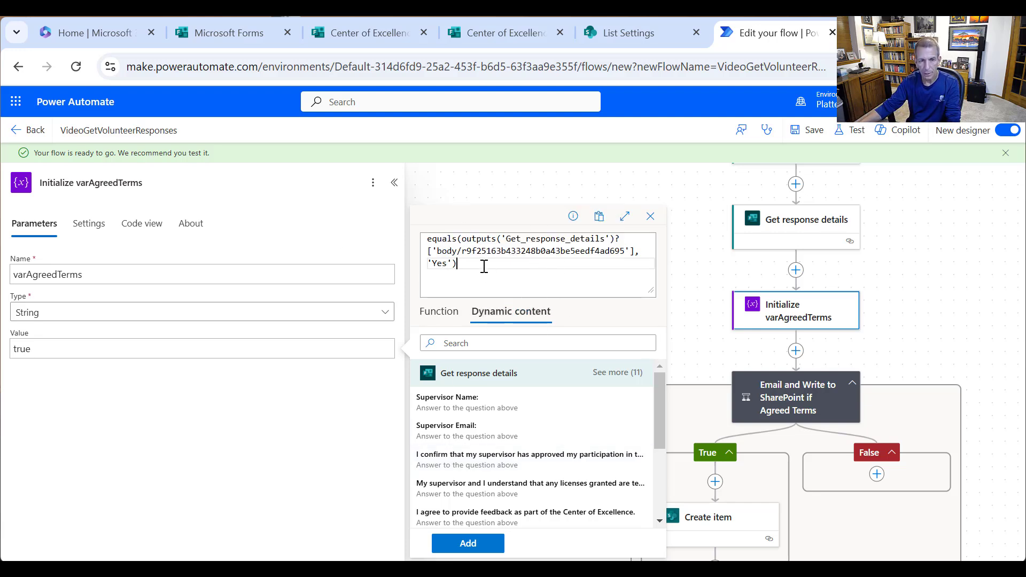
# - Wrap it in and() with a second equals() checking the licenses-understanding answer is 'Yes', and apply it
pyautogui.doubleClick(434, 239)
pyautogui.write('and')
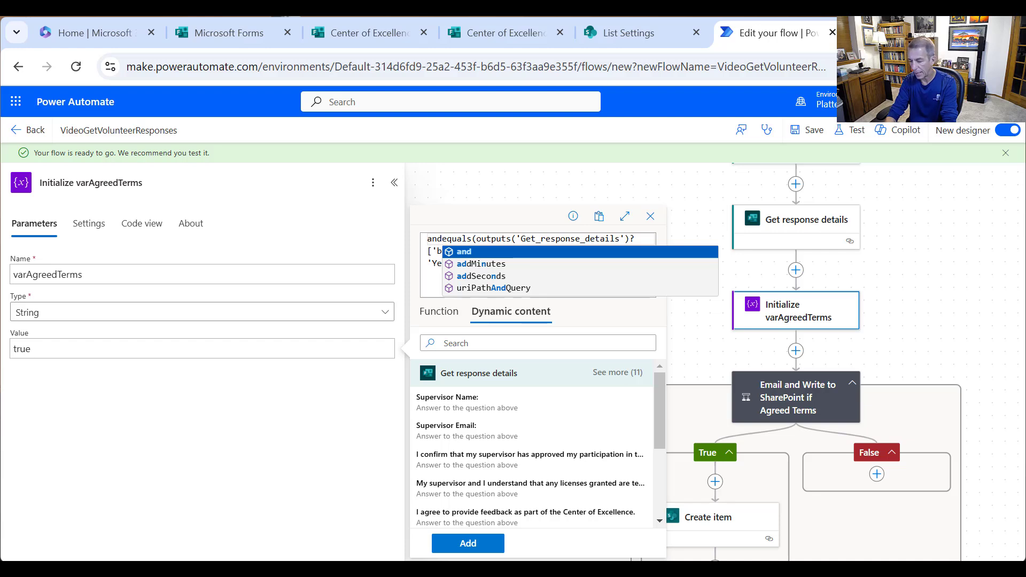
pyautogui.write('(')
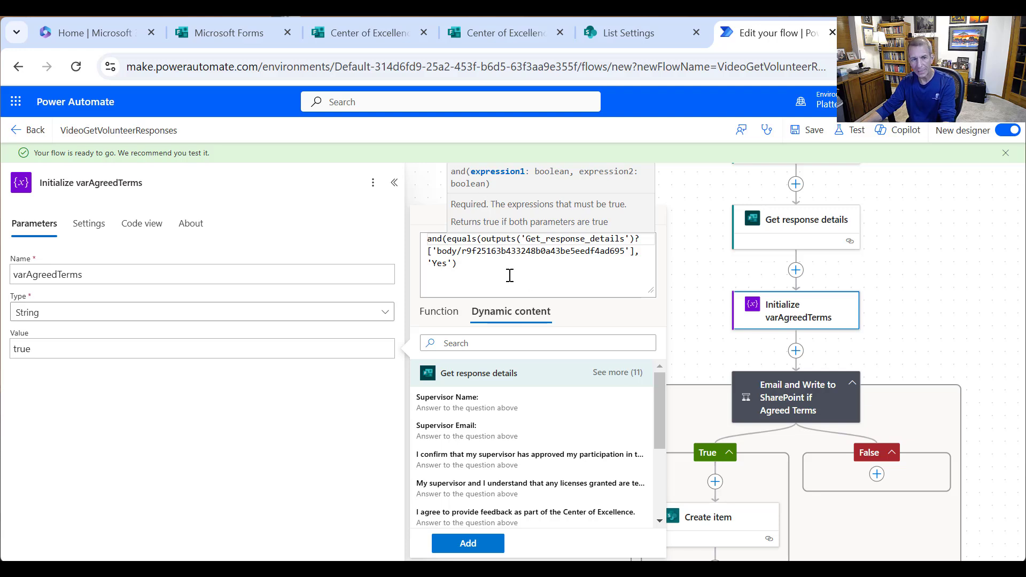
pyautogui.click(486, 266)
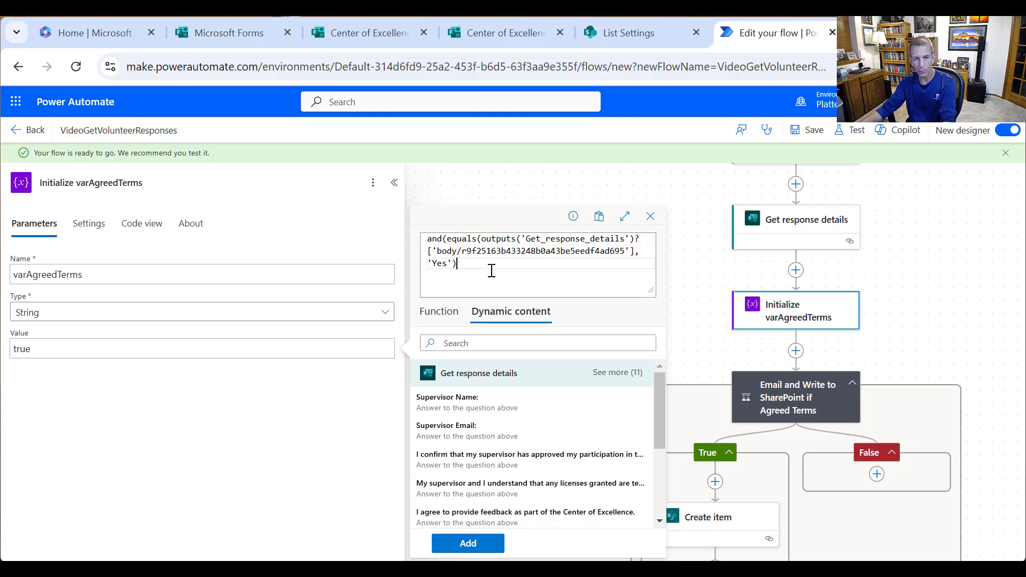
pyautogui.write(', ')
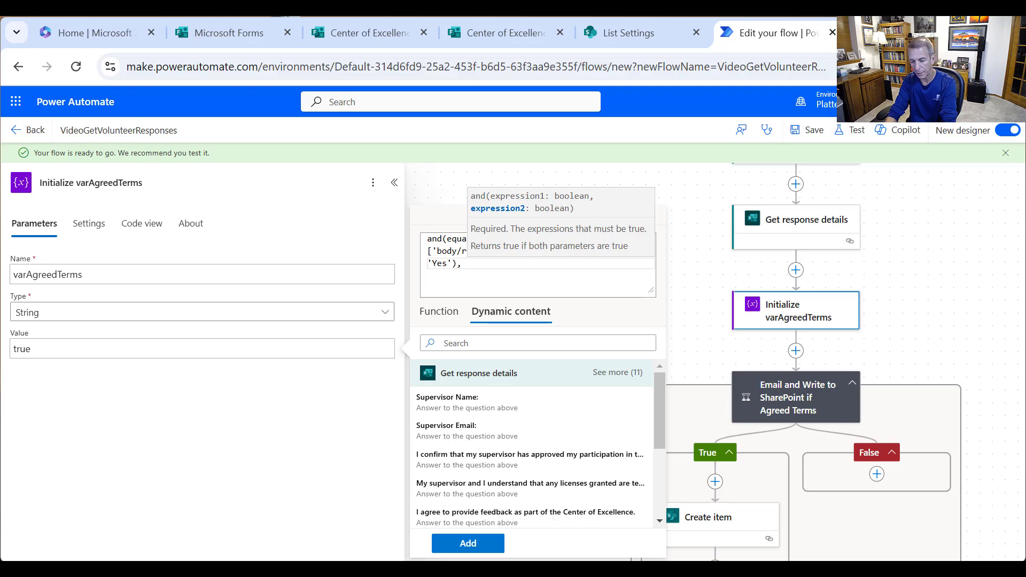
pyautogui.write('equalis')
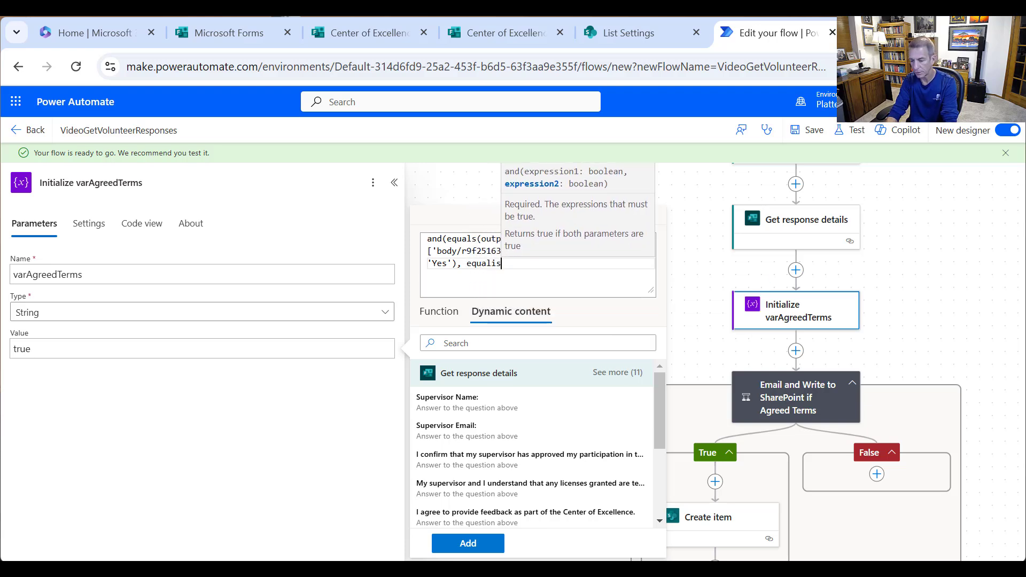
pyautogui.press('BackSpace')
pyautogui.press('BackSpace')
pyautogui.write('s(')
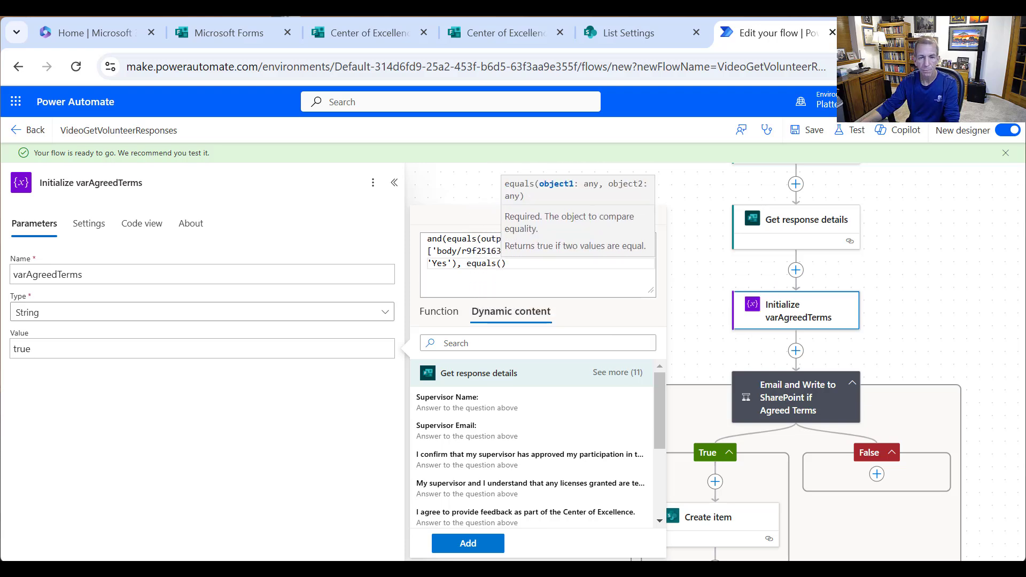
pyautogui.click(608, 494)
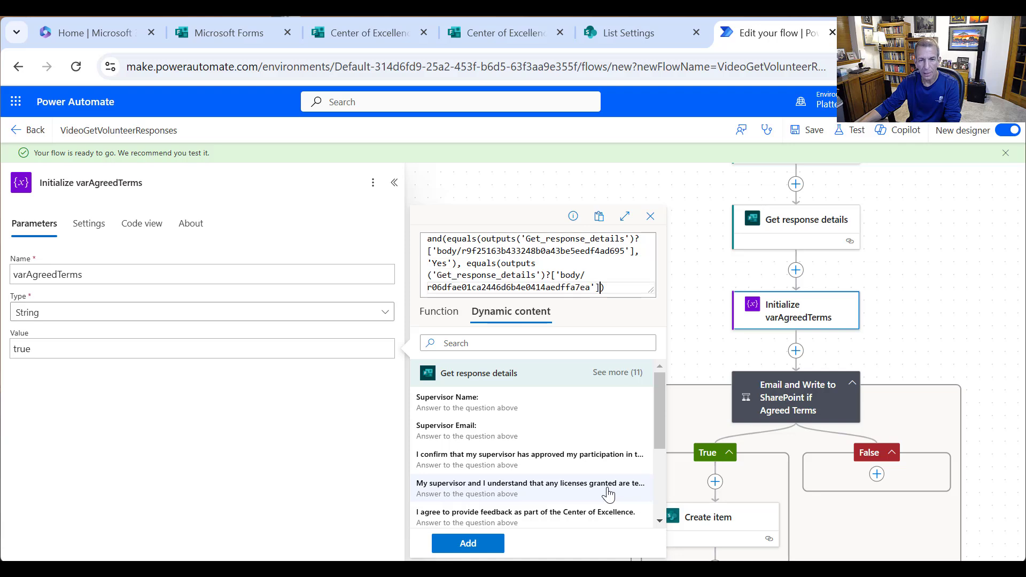
pyautogui.write(", '")
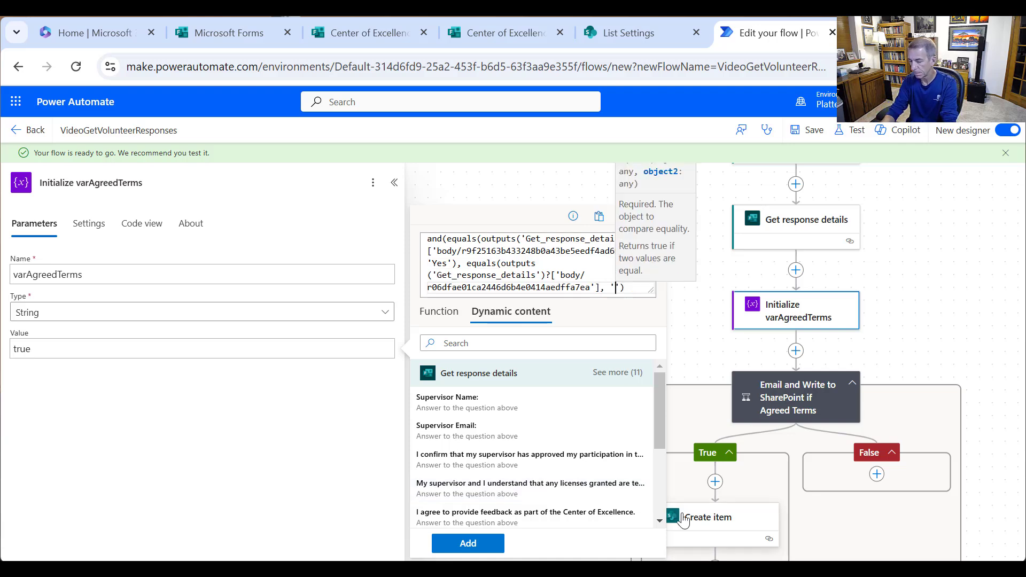
pyautogui.write('Yes')
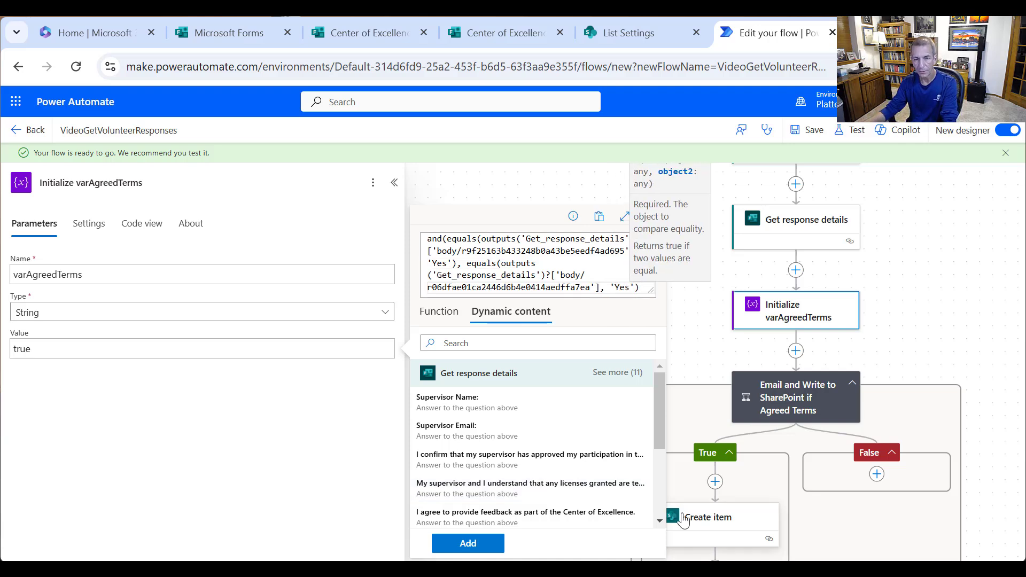
pyautogui.write("')")
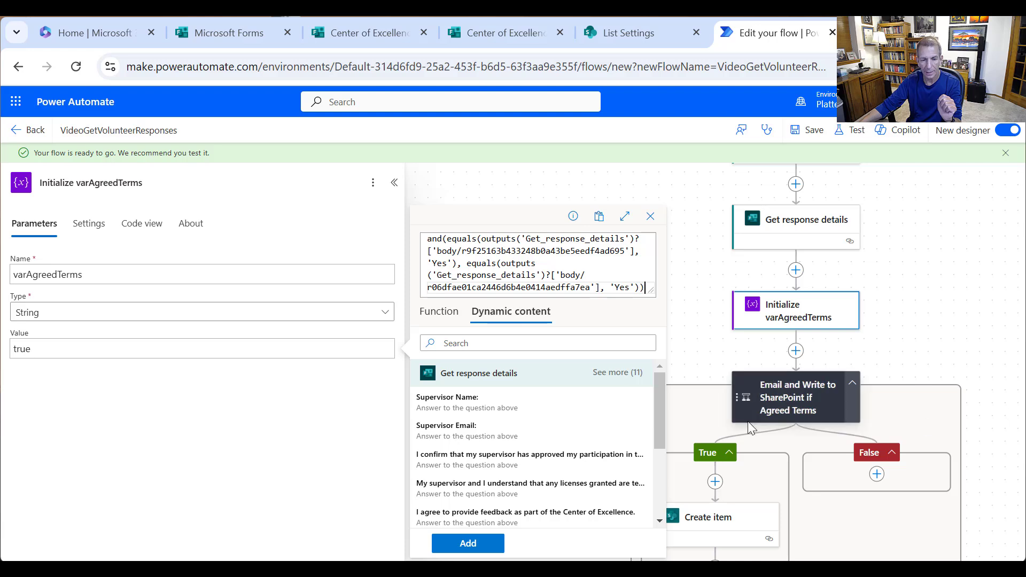
pyautogui.click(479, 543)
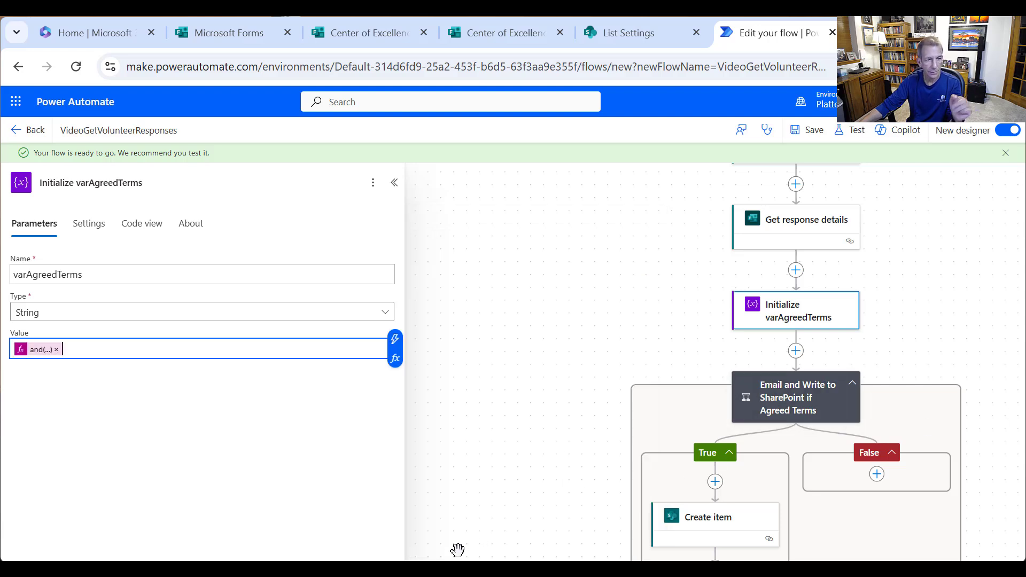
# - Cut the and() expression out of the editor and keep it in Notepad
pyautogui.click(45, 350)
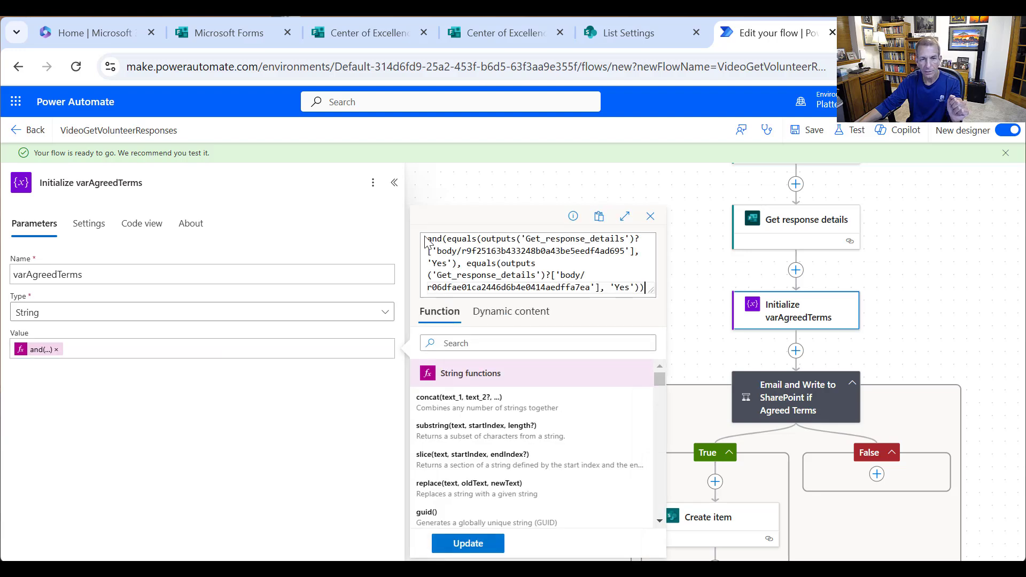
pyautogui.moveTo(431, 236); pyautogui.dragTo(823, 351)
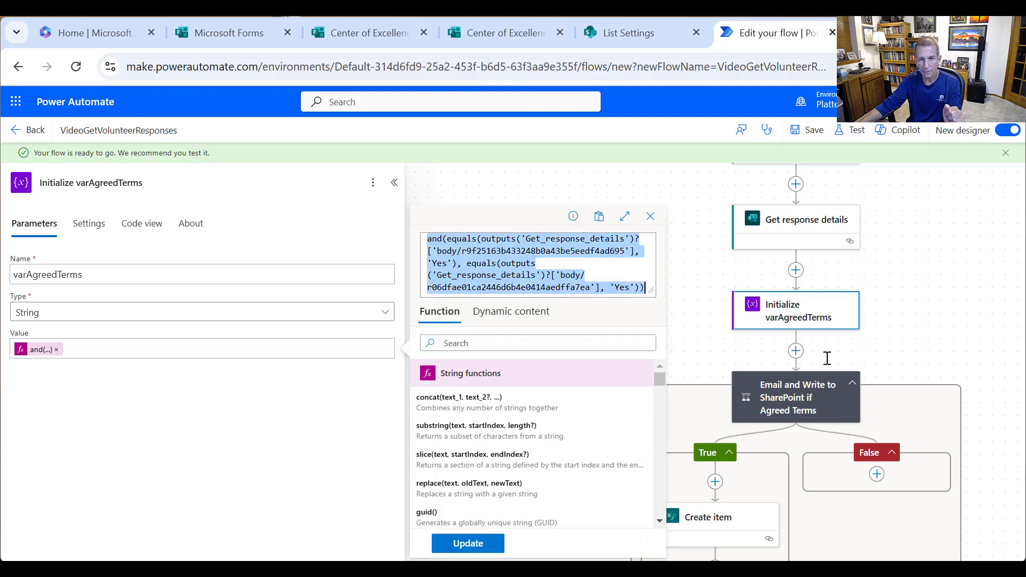
pyautogui.hotkey('ctrl', 'x')
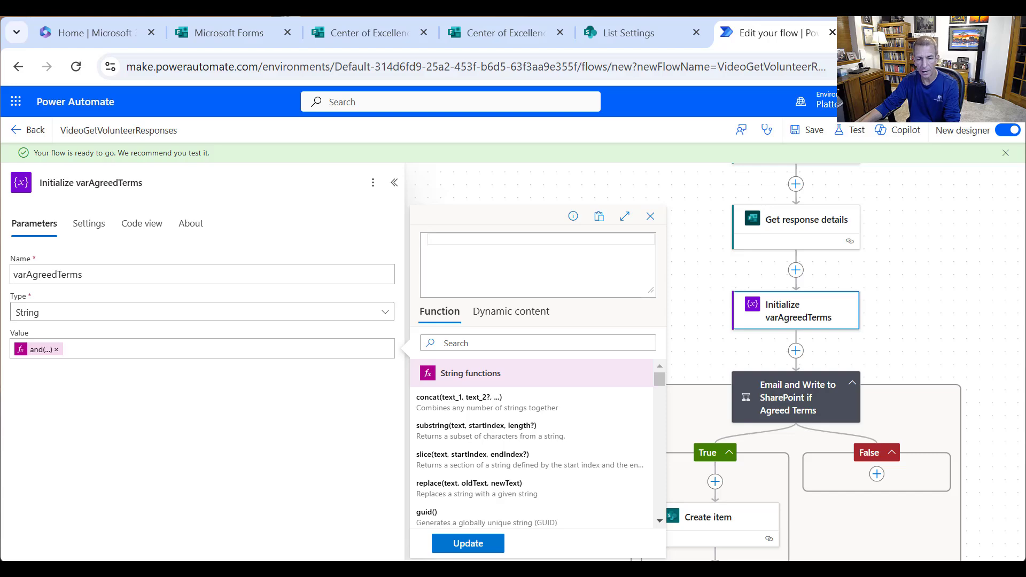
pyautogui.hotkey('alt', 'Tab')
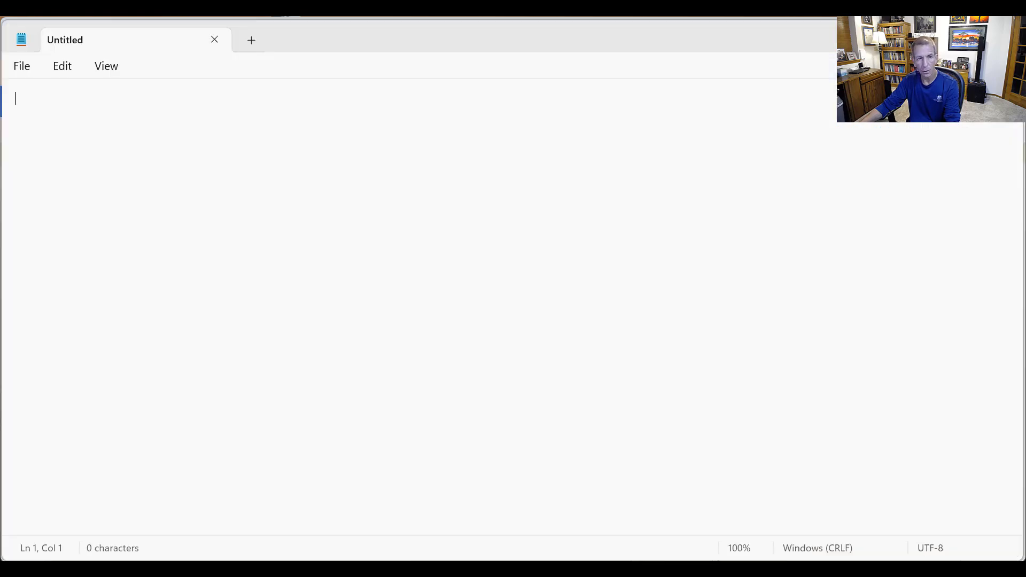
pyautogui.hotkey('ctrl', 'v')
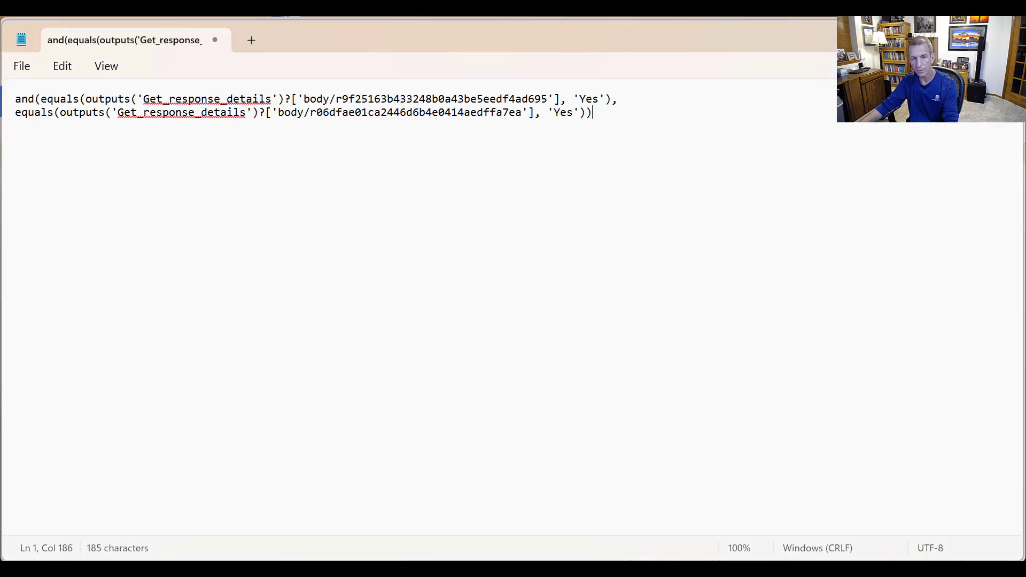
pyautogui.hotkey('alt', 'Tab')
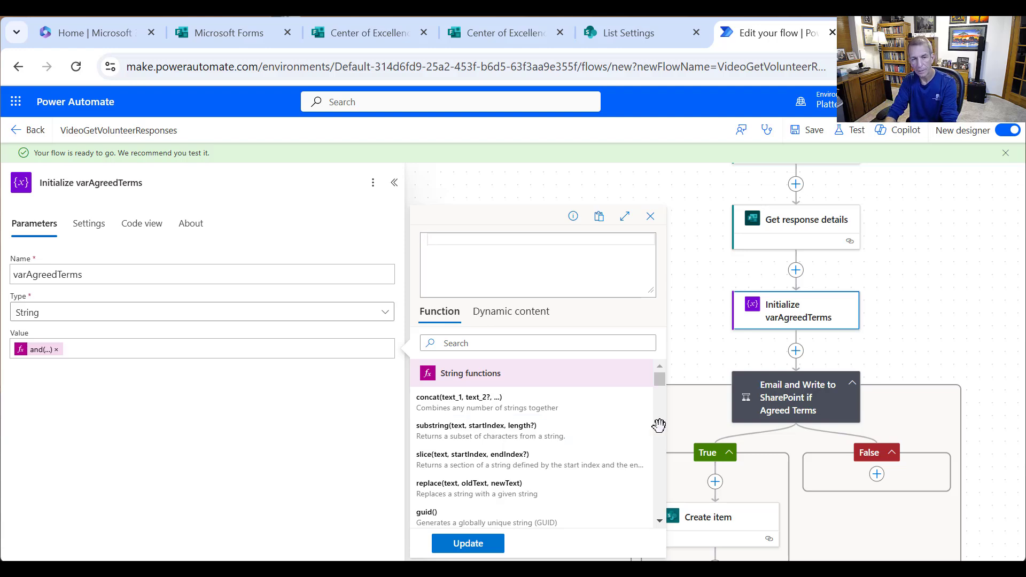
# - Write equals() comparing the feedback agreement answer to 'Yes'
pyautogui.write('e')
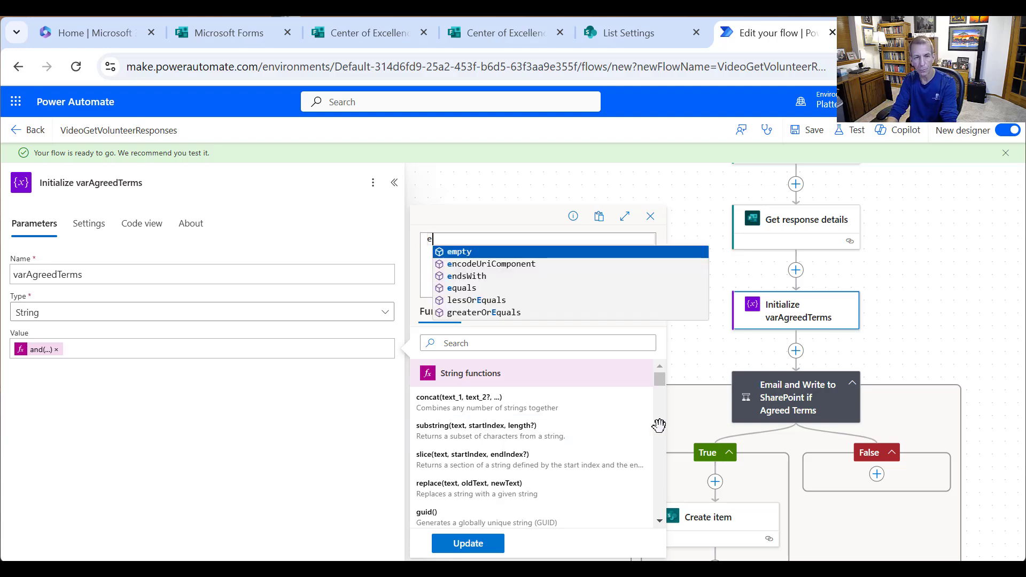
pyautogui.write('quql')
pyautogui.press('BackSpace')
pyautogui.press('BackSpace')
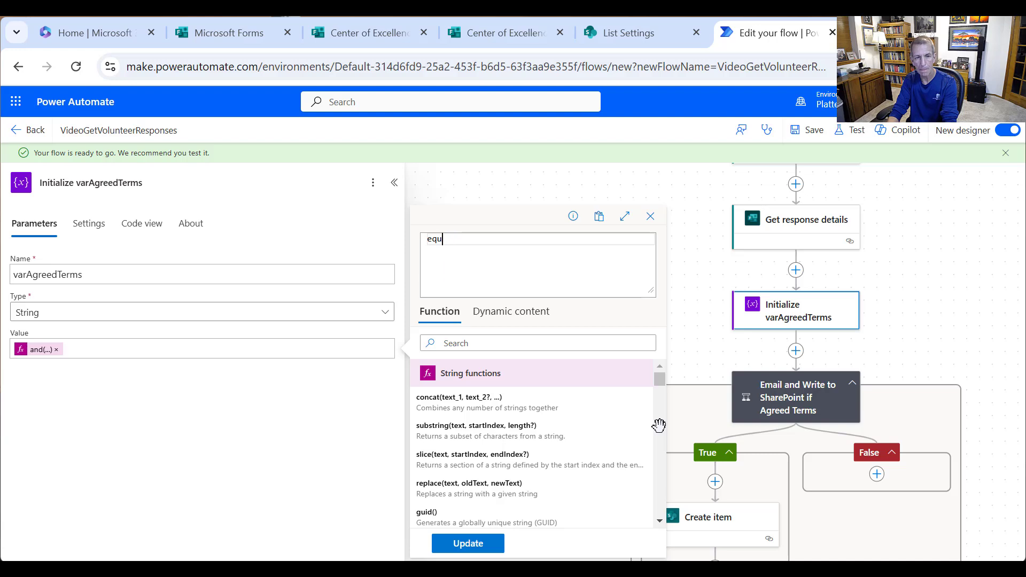
pyautogui.write('als')
pyautogui.press('Tab')
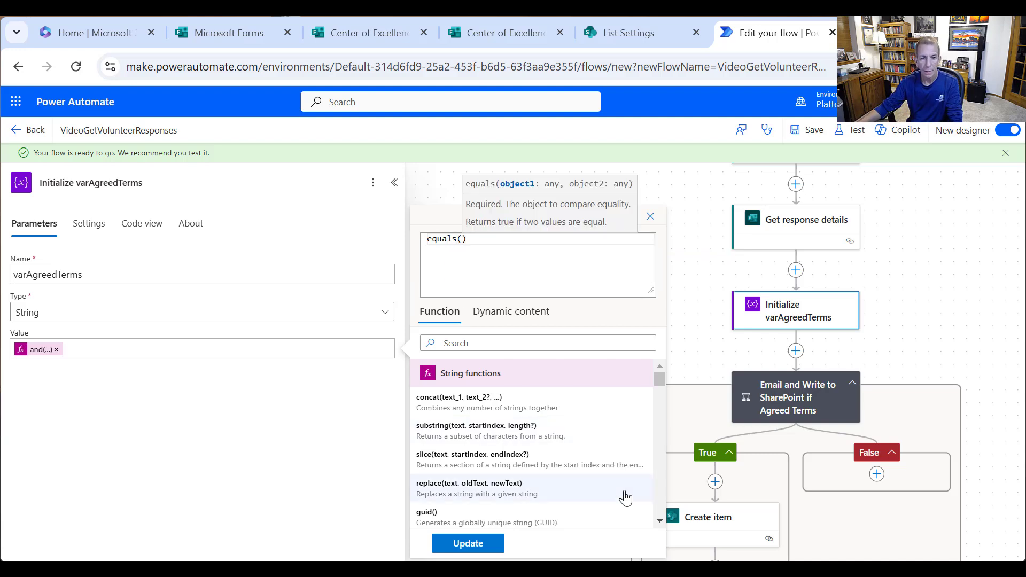
pyautogui.click(521, 312)
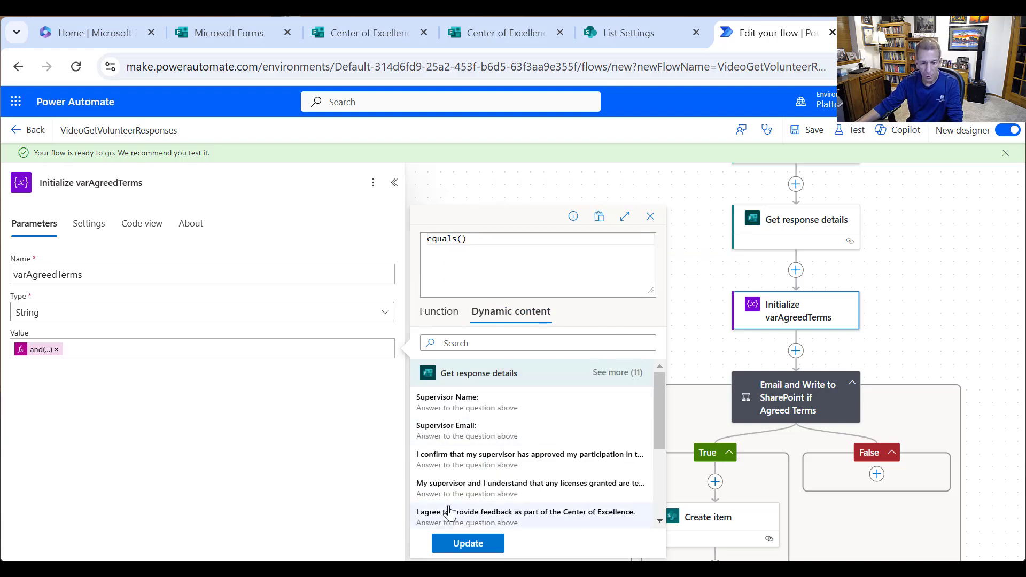
pyautogui.scroll(-3, 481, 470)
pyautogui.click(510, 436)
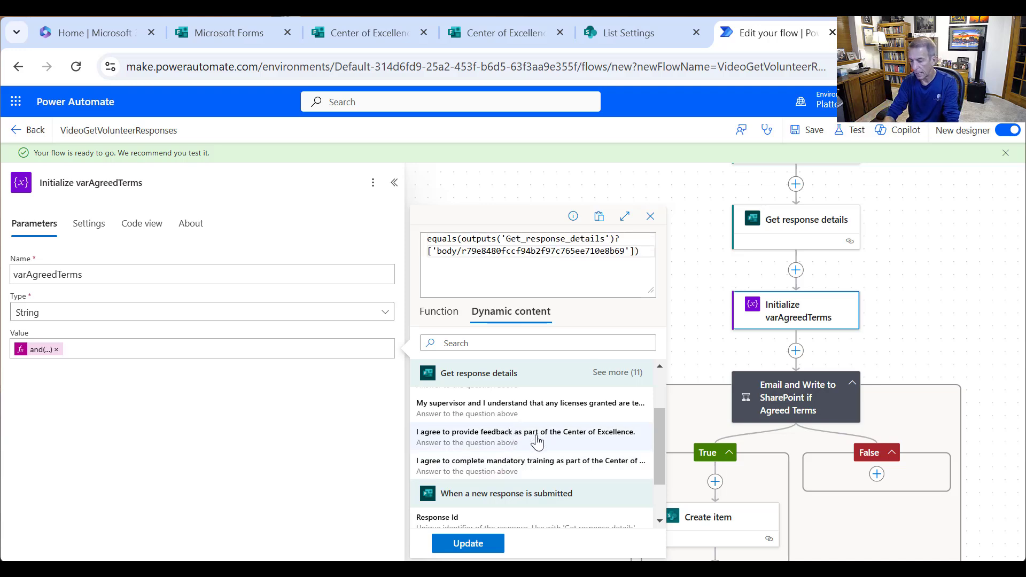
pyautogui.write(", 'Yes'")
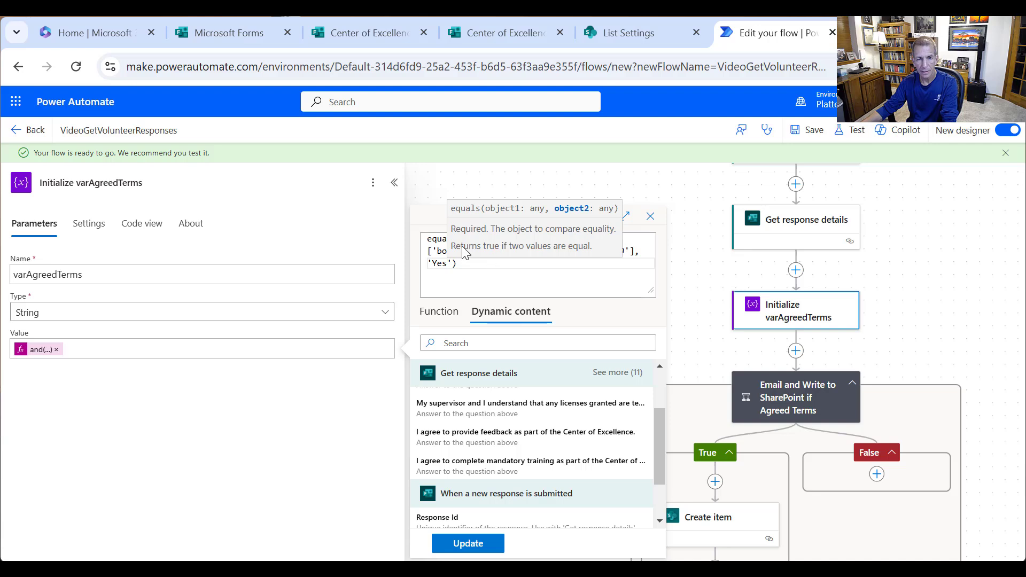
# - Wrap it in and() with equals(mandatory training answer, 'Yes'), apply it, and reopen it
pyautogui.click(432, 238)
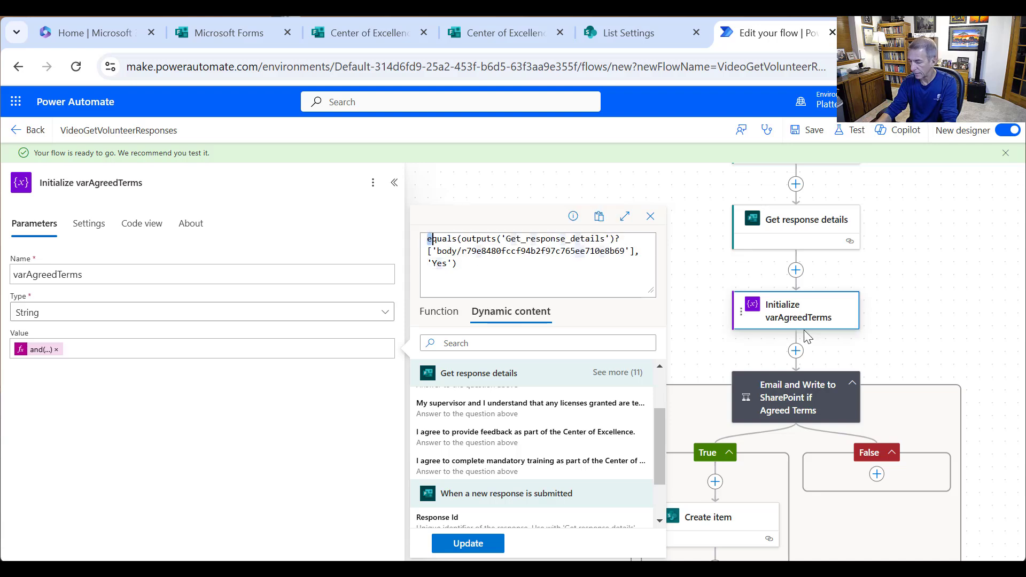
pyautogui.write('and(')
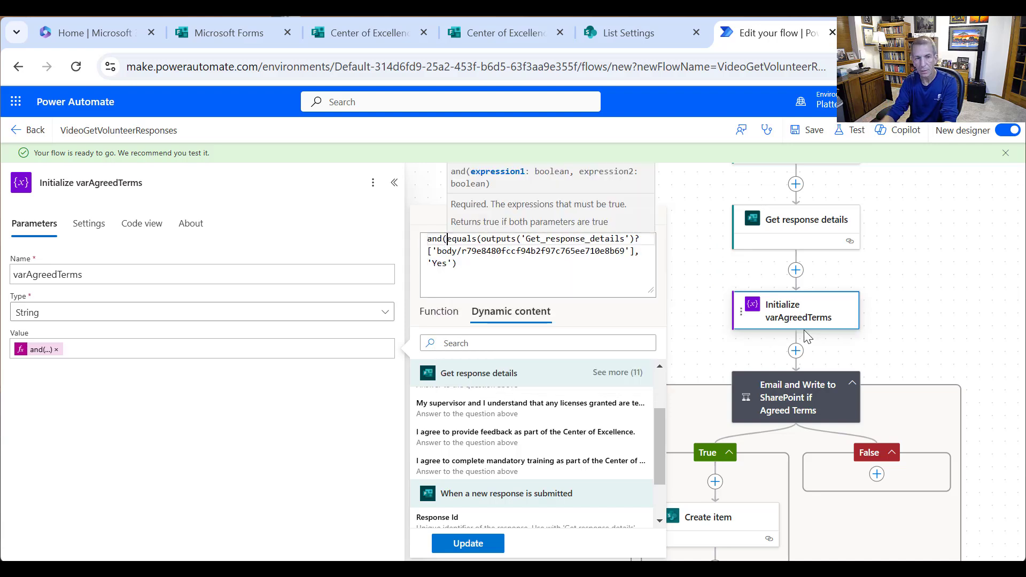
pyautogui.click(514, 273)
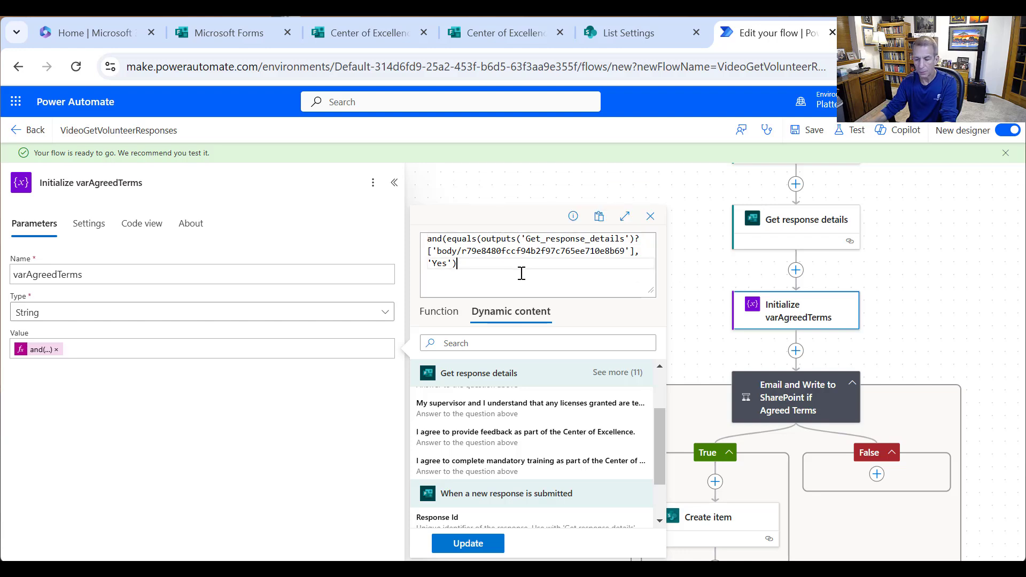
pyautogui.write(', equalis')
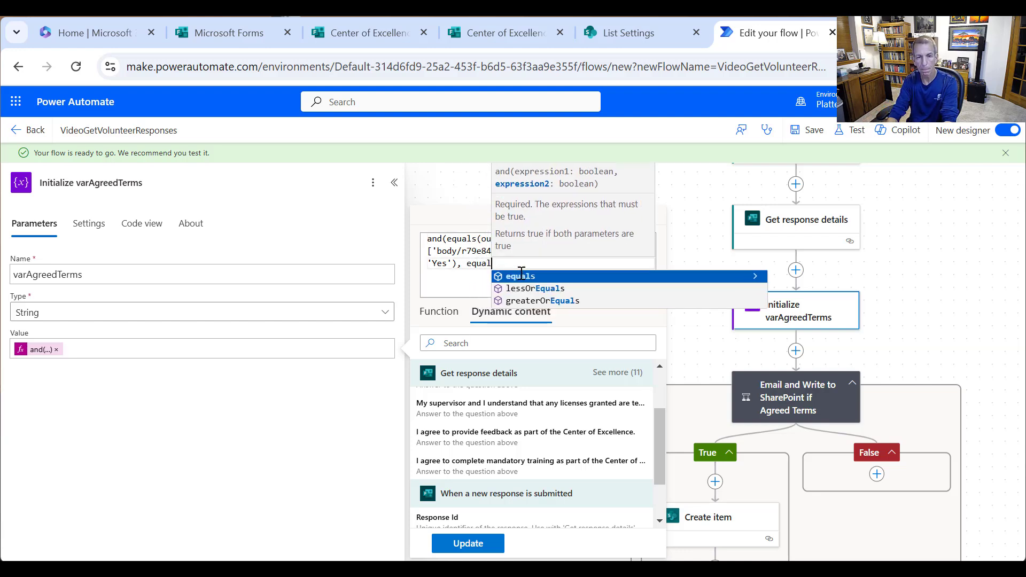
pyautogui.press('BackSpace')
pyautogui.press('BackSpace')
pyautogui.write('s(')
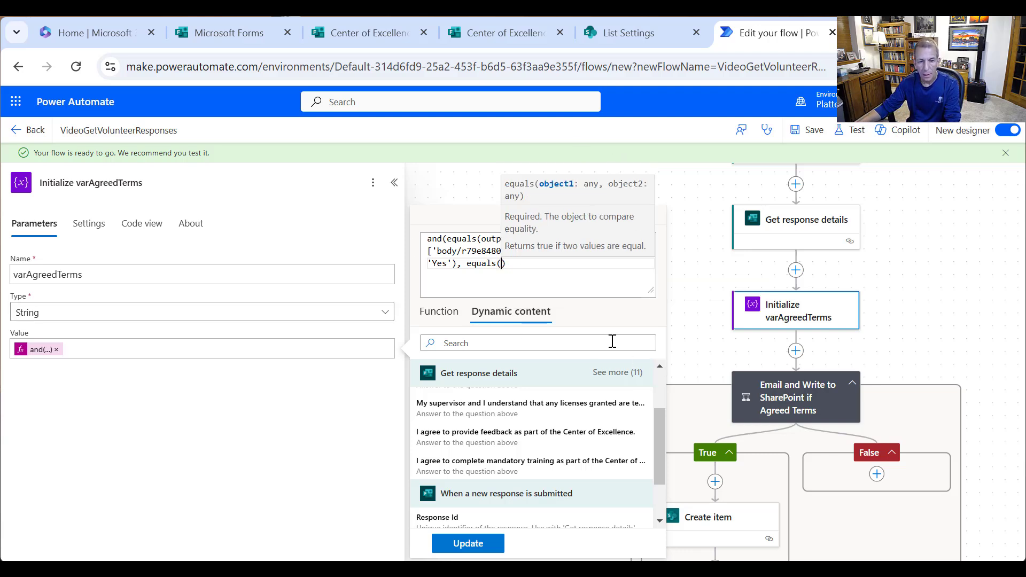
pyautogui.moveTo(660, 471); pyautogui.dragTo(661, 473)
pyautogui.click(612, 471)
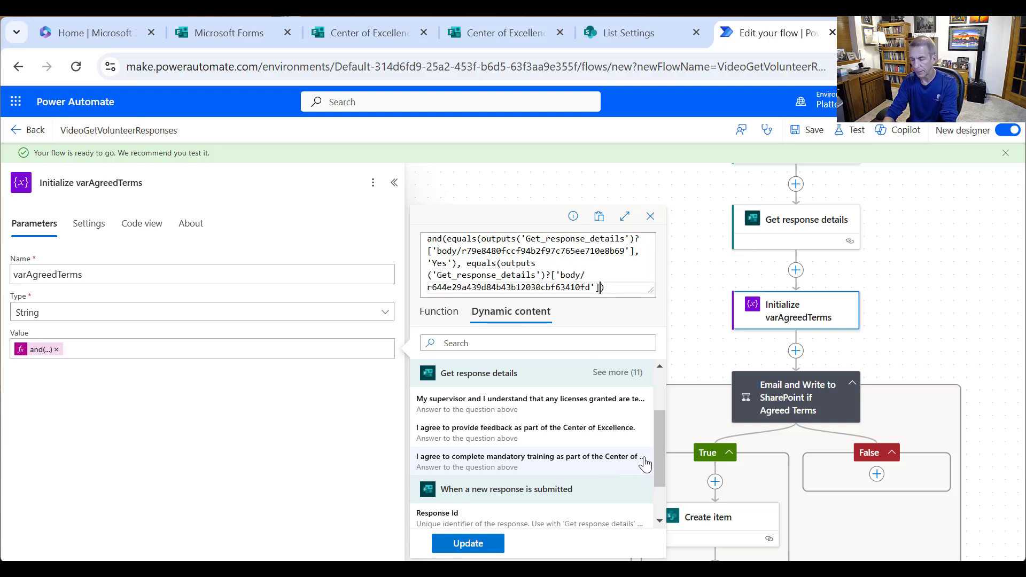
pyautogui.write(", 'Yes")
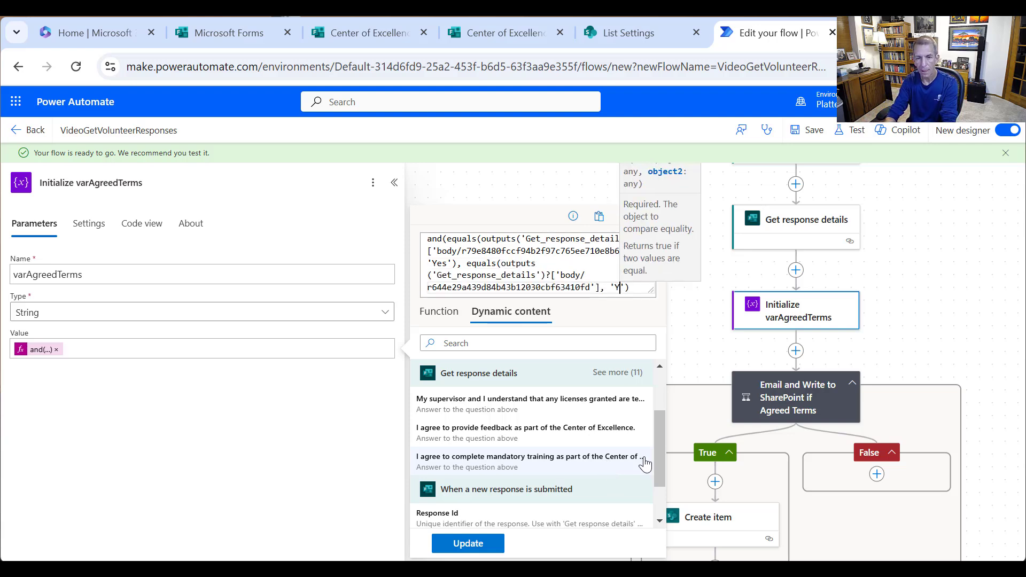
pyautogui.write("')")
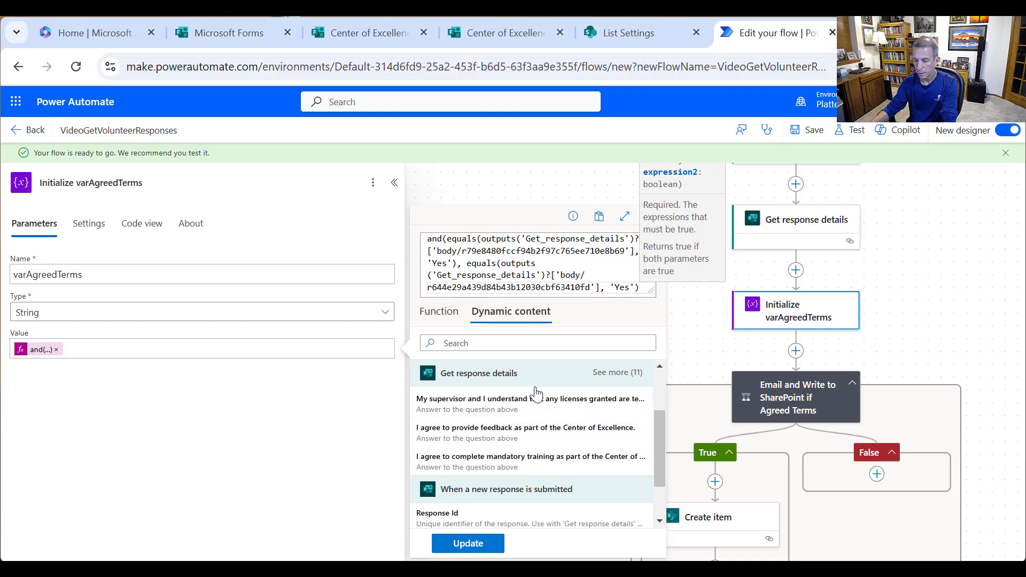
pyautogui.write(')')
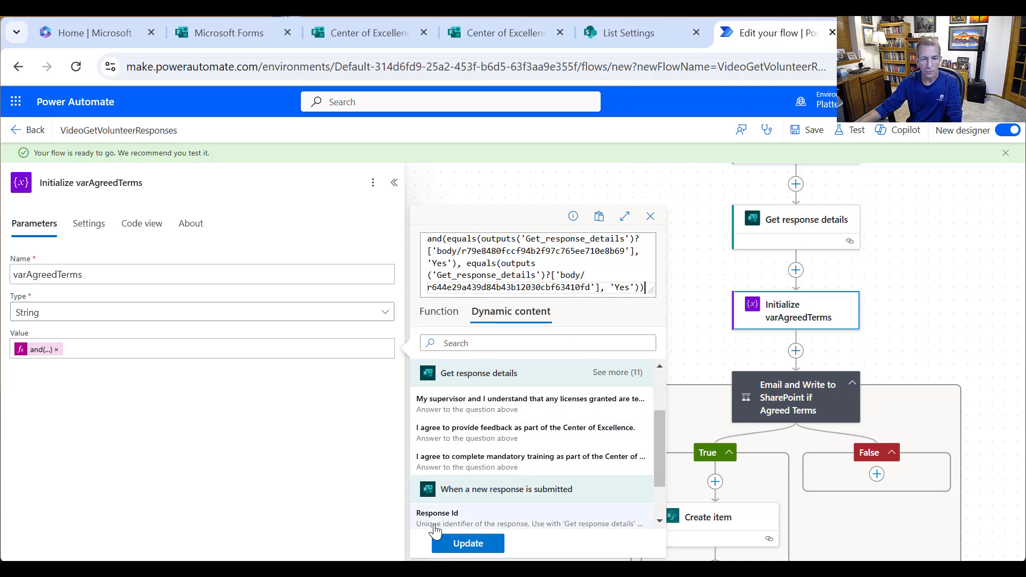
pyautogui.click(460, 546)
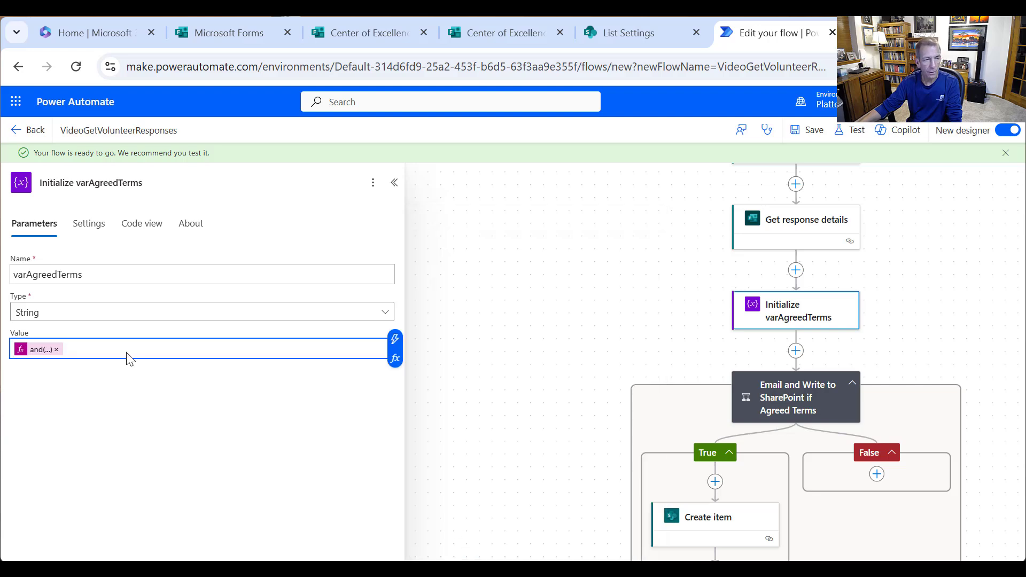
pyautogui.click(47, 353)
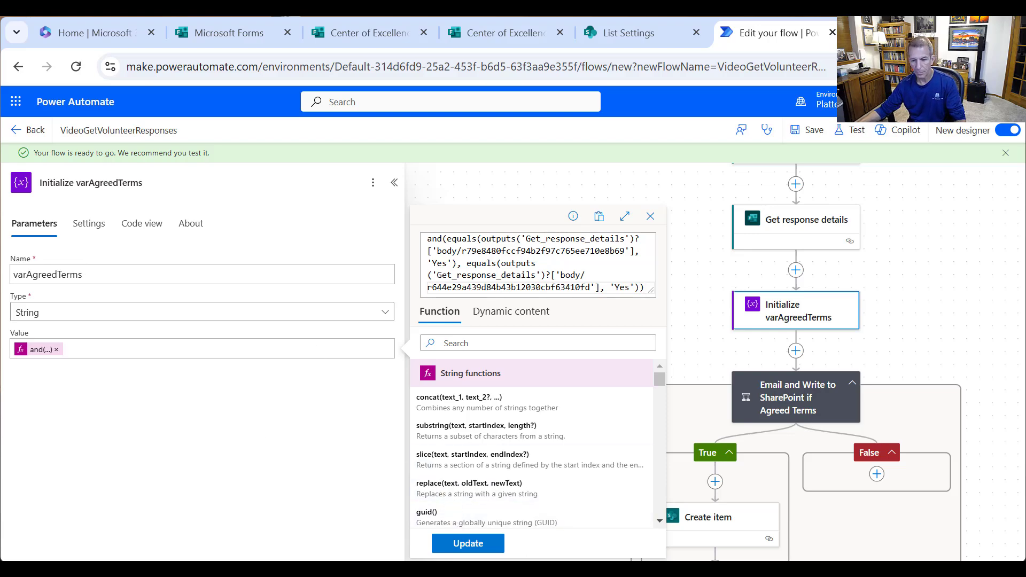
# - Compare the old expression saved in Notepad with the training question's id in the editor
pyautogui.hotkey('alt', 'Tab')
pyautogui.moveTo(644, 125); pyautogui.dragTo(15, 99)
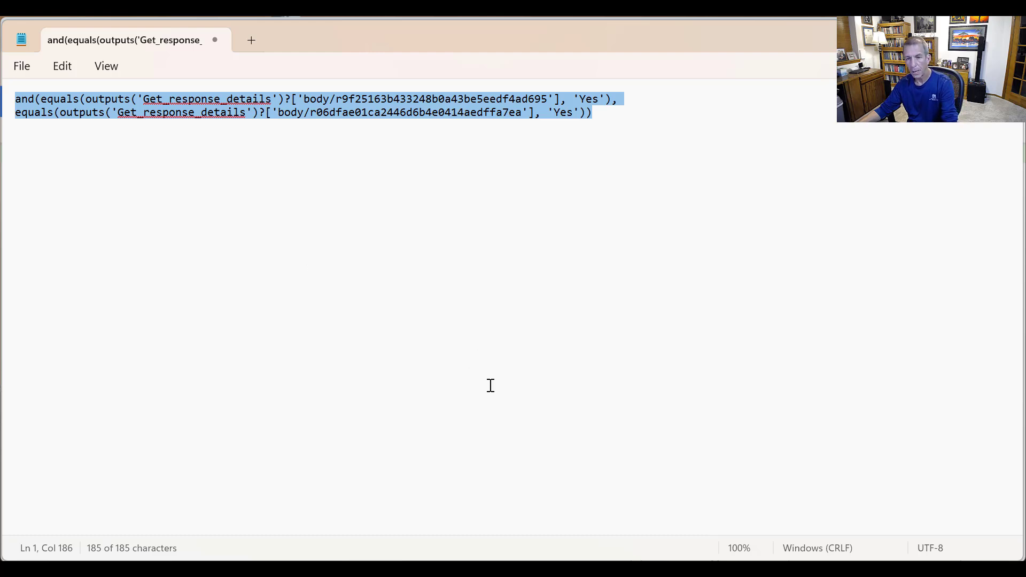
pyautogui.hotkey('alt', 'Tab')
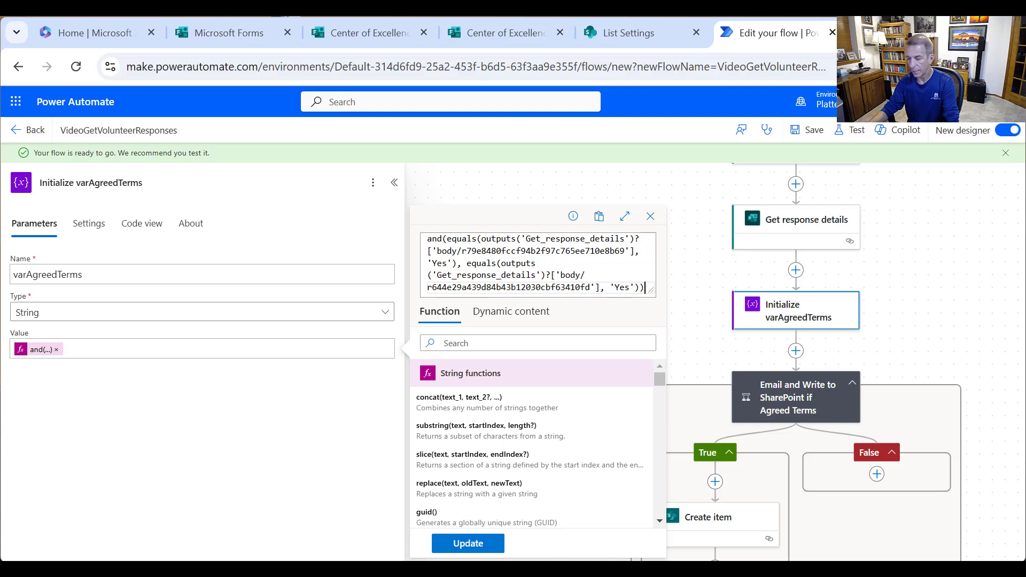
pyautogui.doubleClick(428, 287)
# - Add a nested and() group with its closing parenthesis, remove stray text, and apply the expression
pyautogui.press('Up')
pyautogui.press('Up')
pyautogui.press('Up')
pyautogui.press('Up')
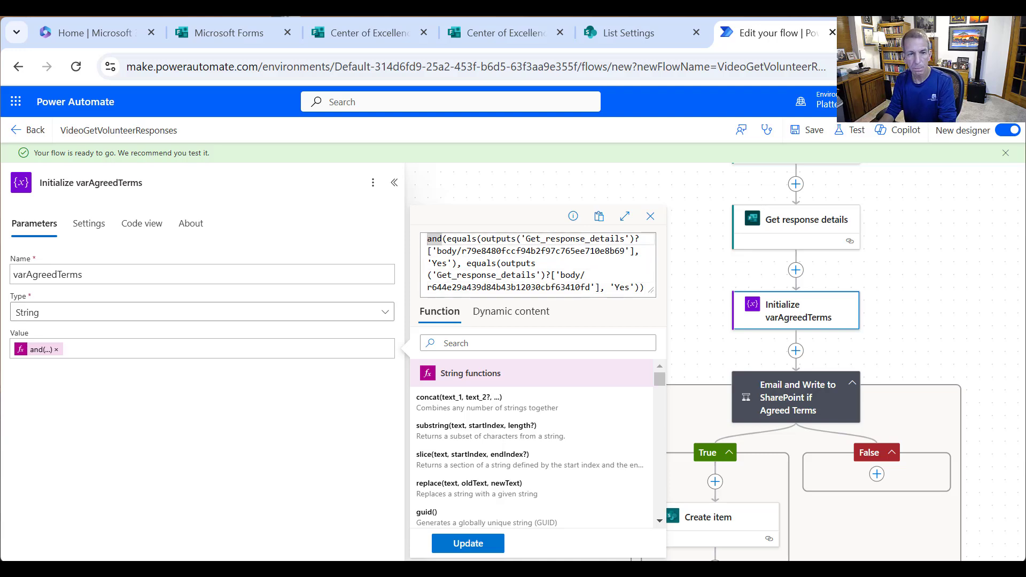
pyautogui.write('and')
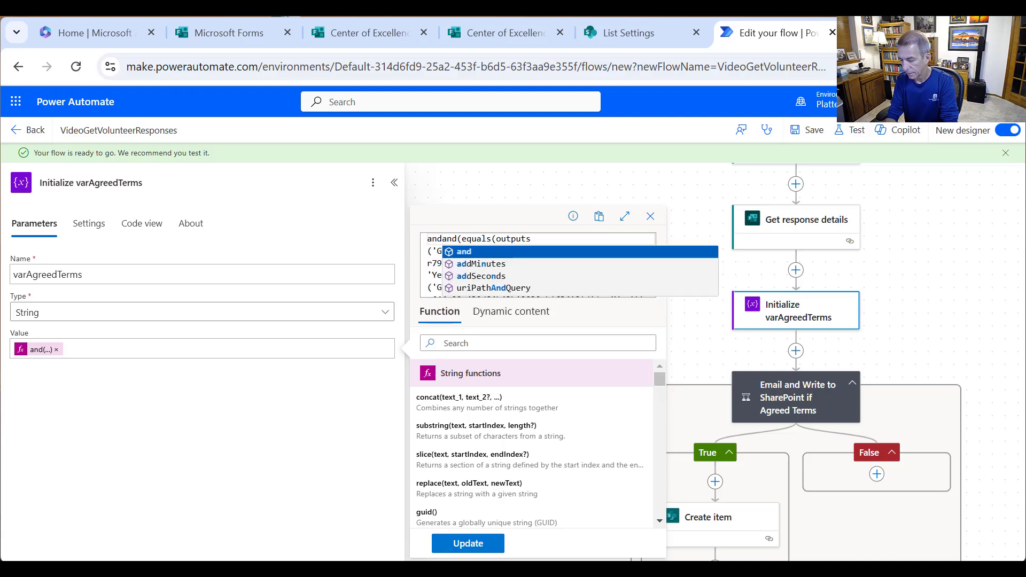
pyautogui.write('(')
pyautogui.press('Return')
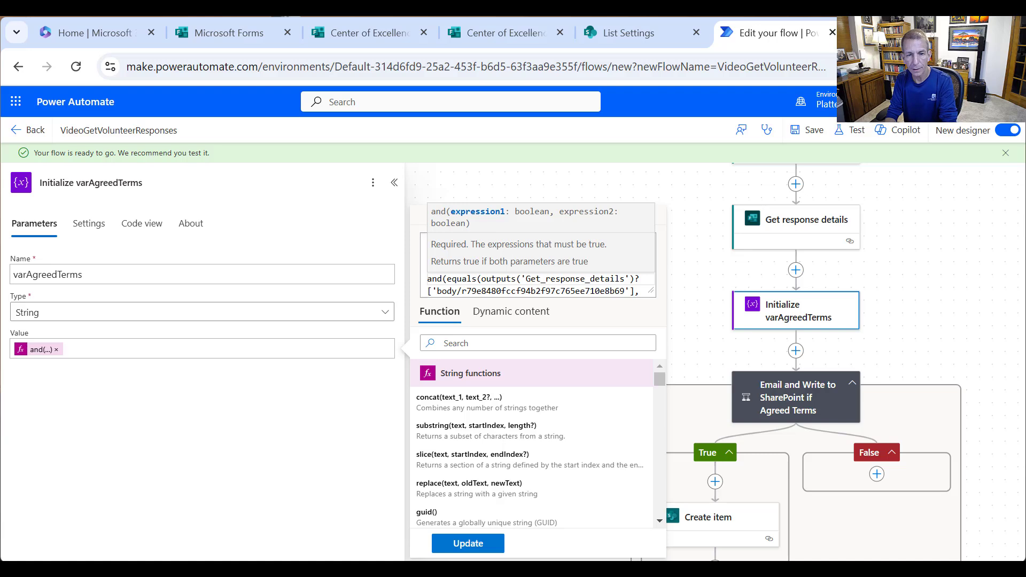
pyautogui.write('m and(equals(outputs')
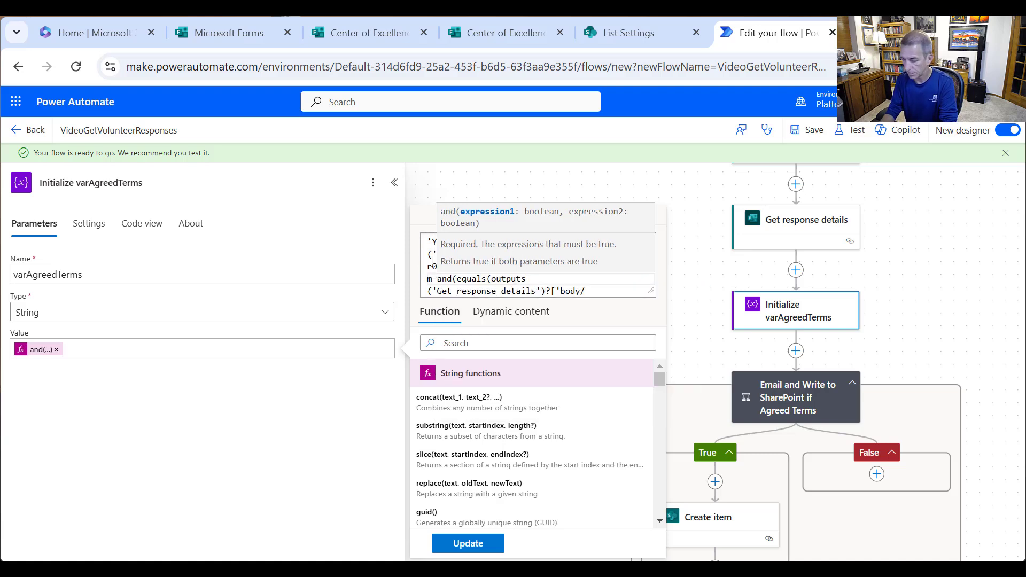
pyautogui.press('BackSpace')
pyautogui.press('BackSpace')
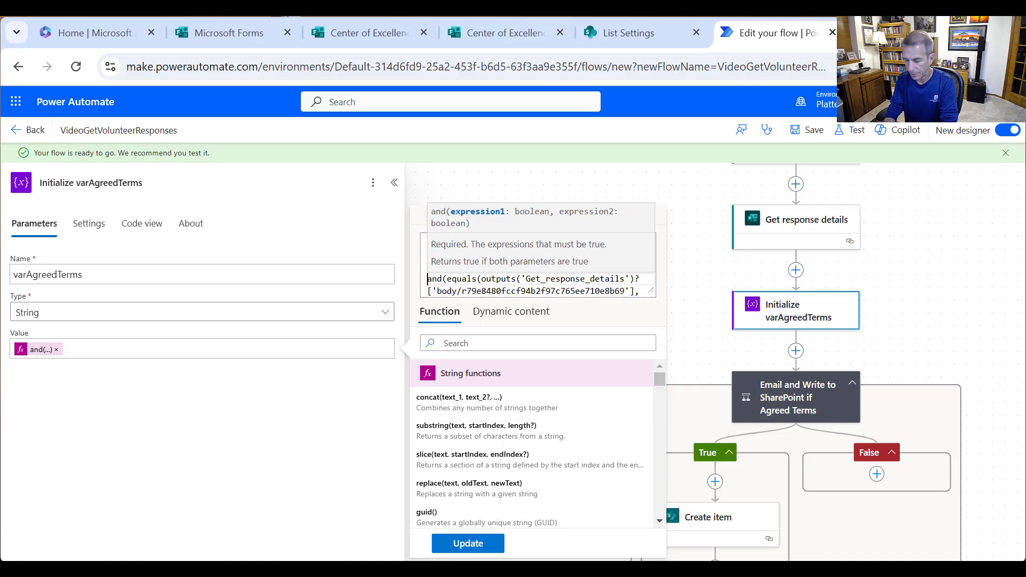
pyautogui.press('BackSpace')
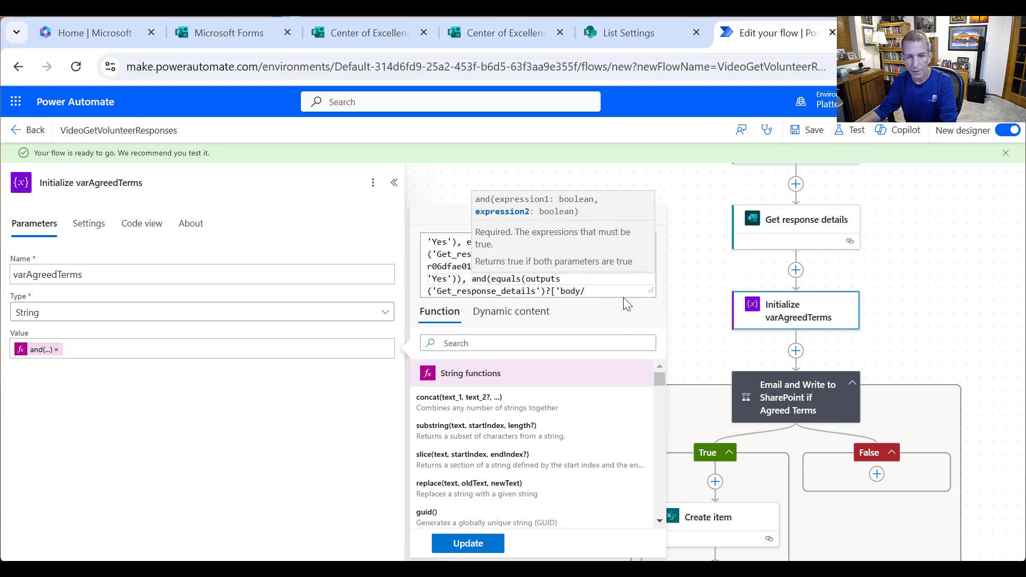
pyautogui.click(614, 282)
pyautogui.press('Down')
pyautogui.press('Down')
pyautogui.press('Down')
pyautogui.press('Down')
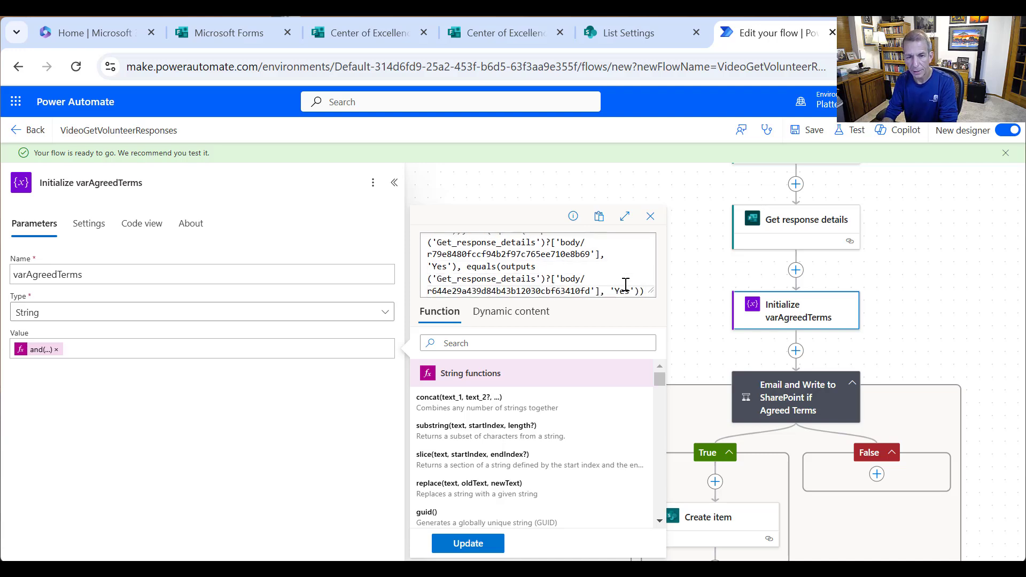
pyautogui.write(')')
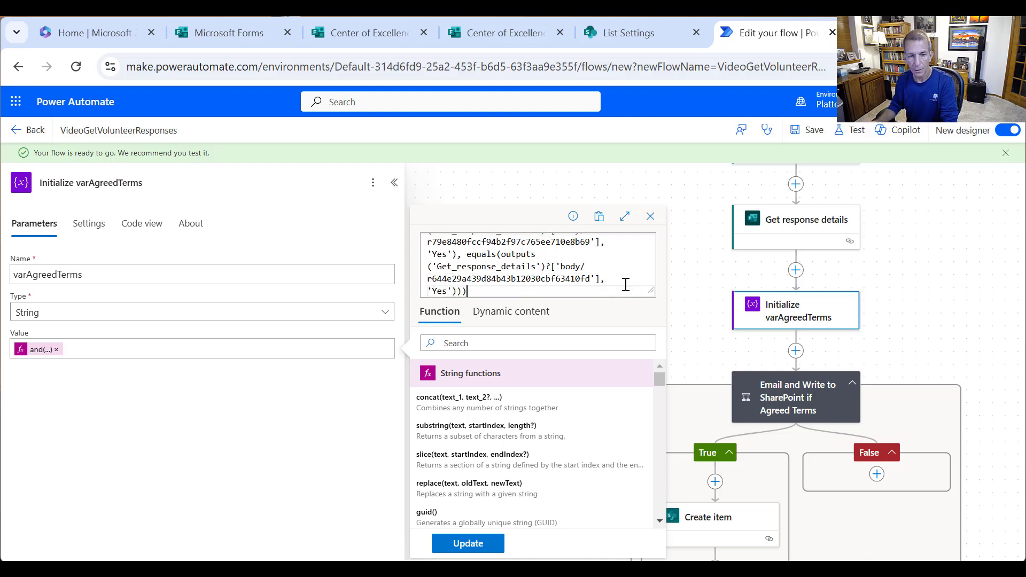
pyautogui.click(460, 543)
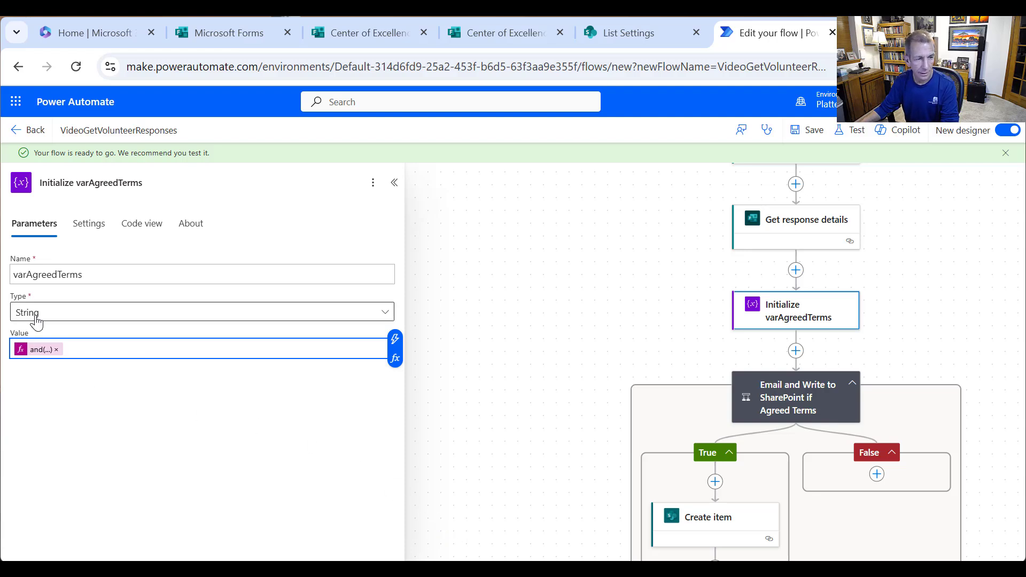
# - Save the flow, then change varAgreedTerms' type to Boolean and save again
pyautogui.click(394, 183)
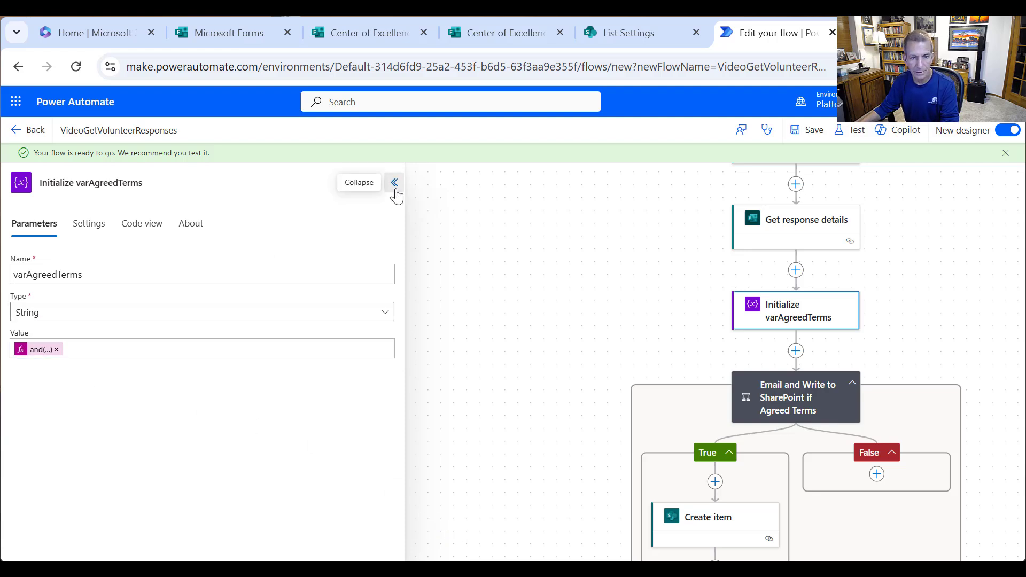
pyautogui.click(812, 133)
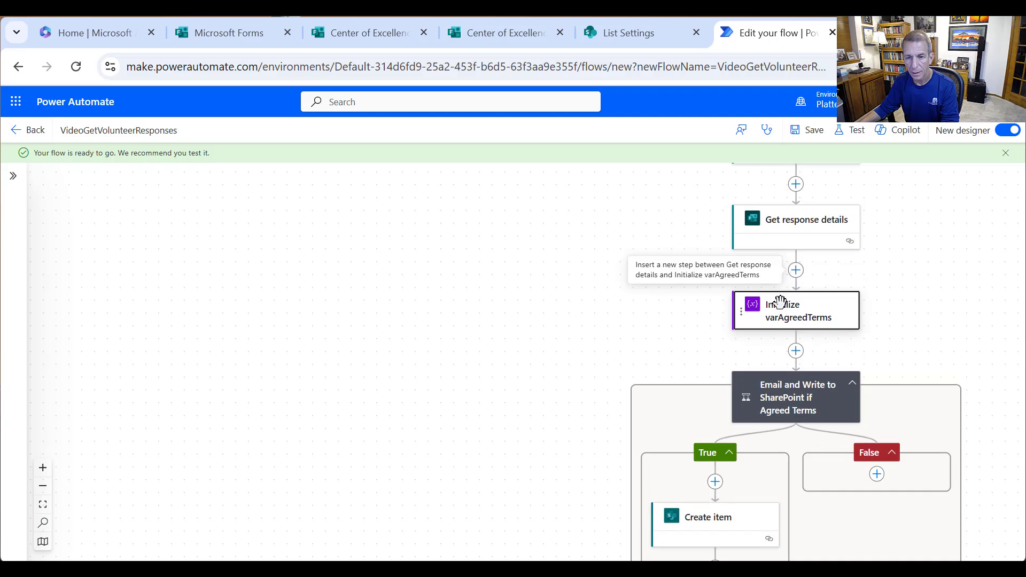
pyautogui.click(799, 317)
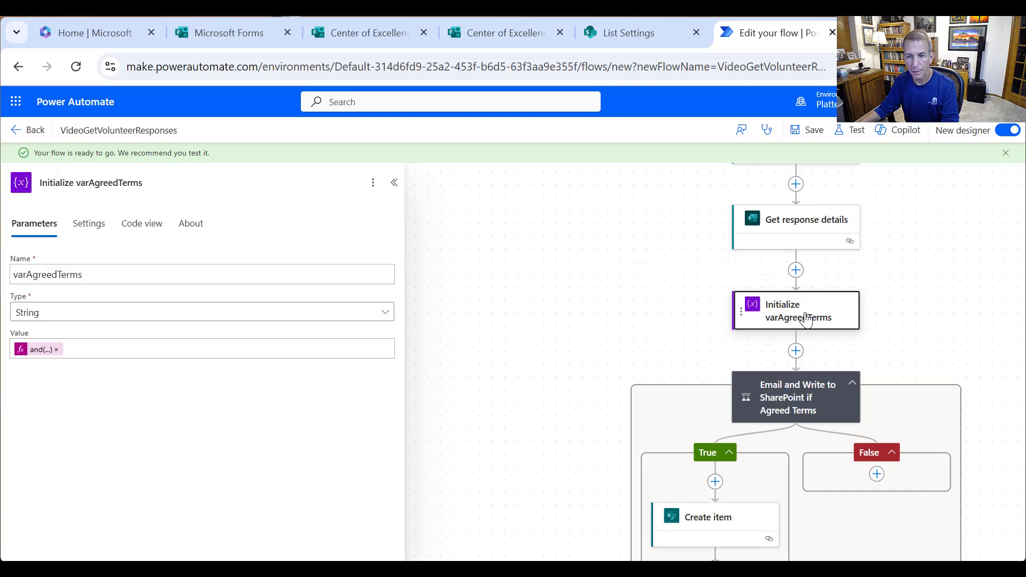
pyautogui.click(51, 315)
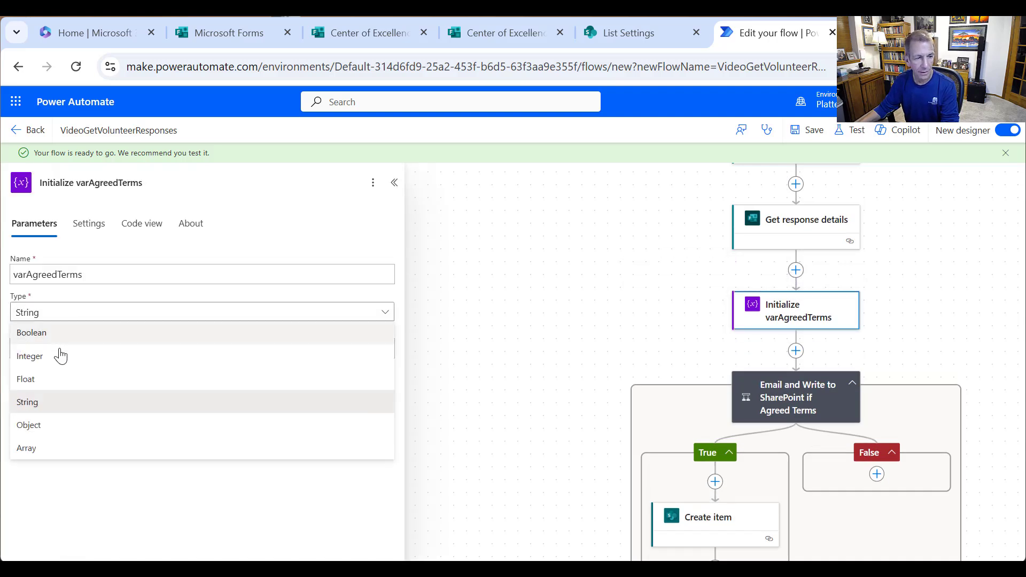
pyautogui.click(61, 336)
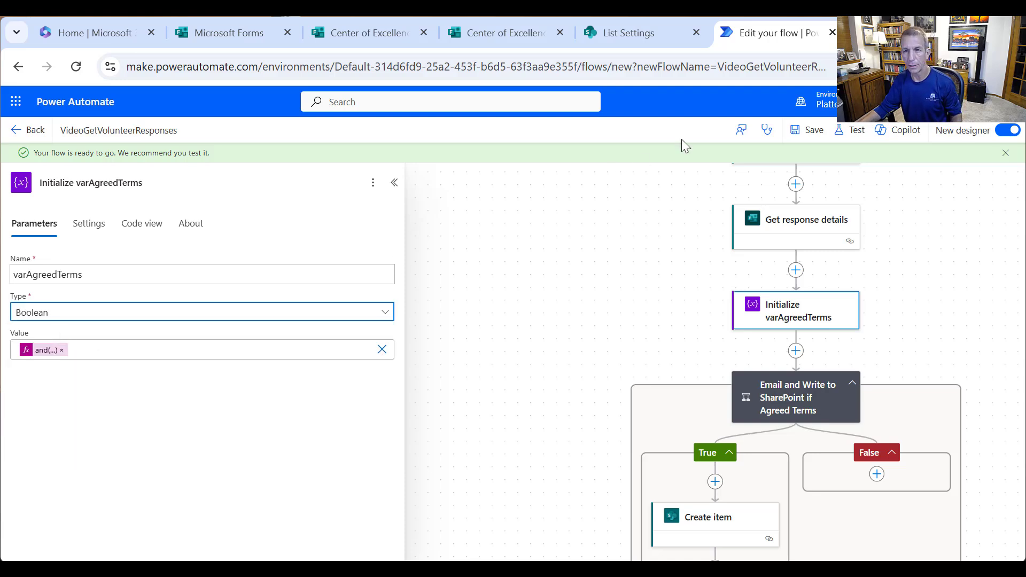
pyautogui.click(799, 130)
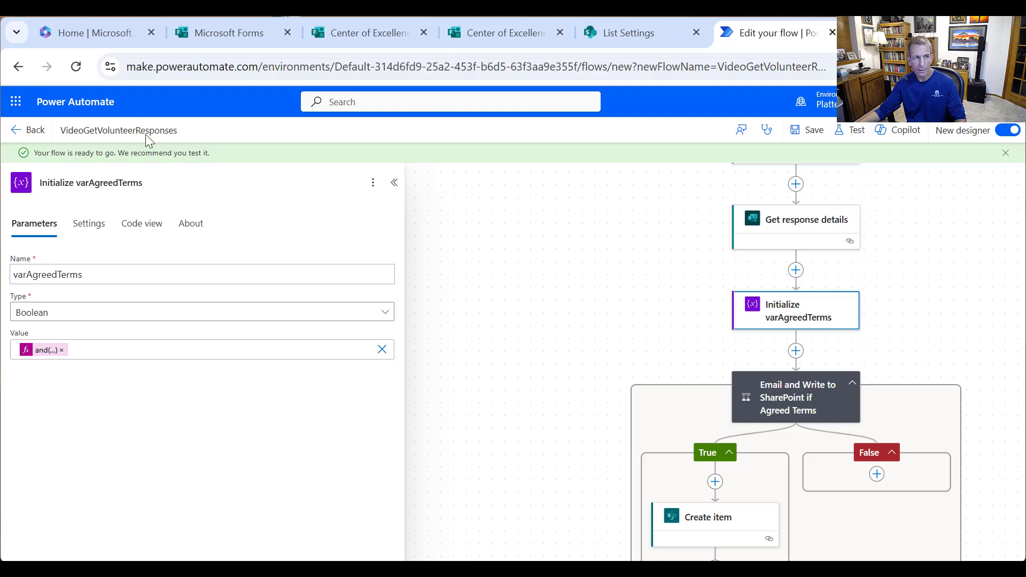
# - Go back to the VideoGetVolunteerResponses details page and drag the Center of Excellence Request form into view
pyautogui.click(27, 136)
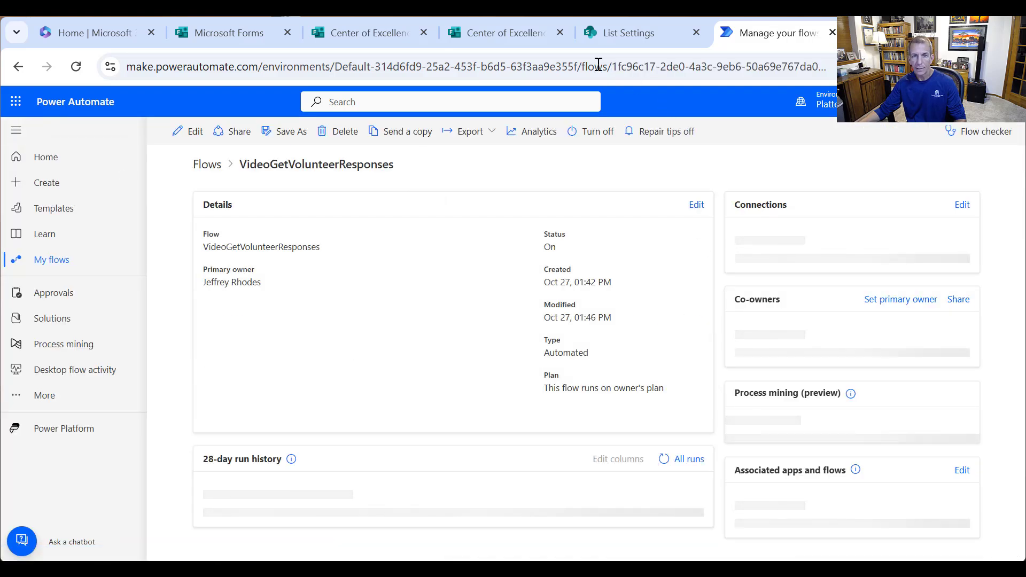
pyautogui.moveTo(629, 33)
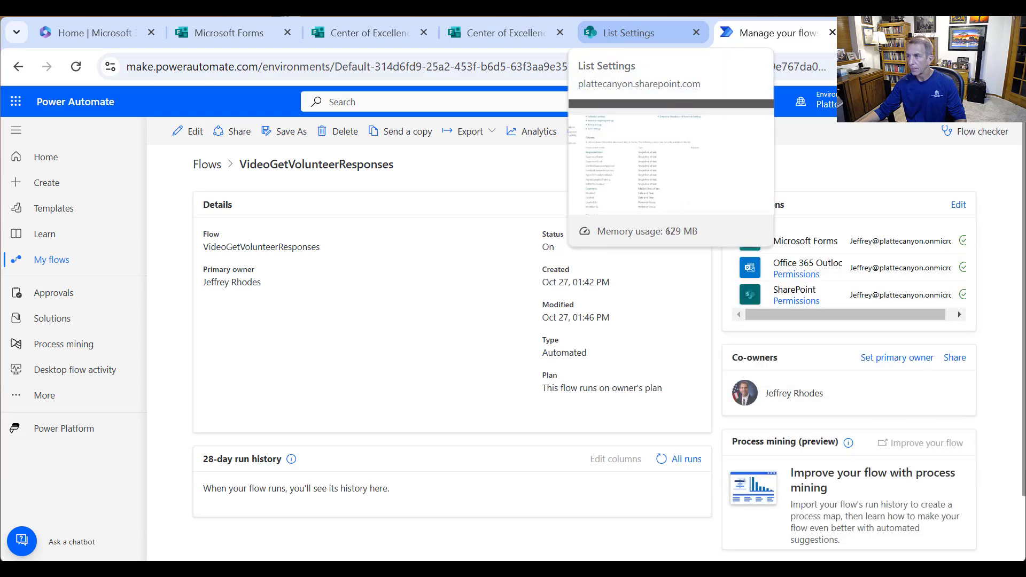
pyautogui.moveTo(1025, 149); pyautogui.dragTo(252, 62)
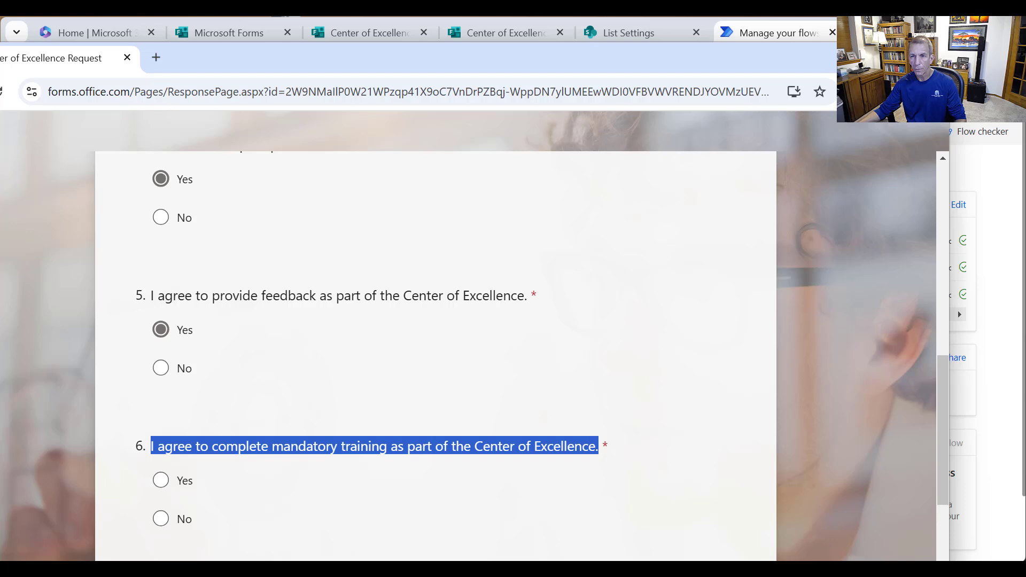
# - Maximise the form window and enter the supervisor's name and e-mail address
pyautogui.moveTo(665, 65); pyautogui.dragTo(739, 48)
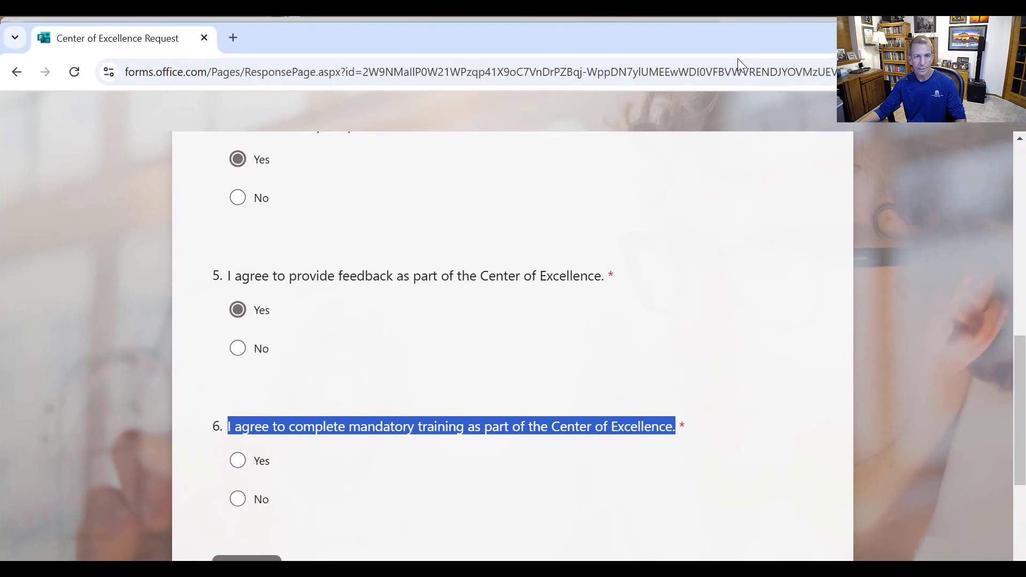
pyautogui.scroll(9, 1015, 224)
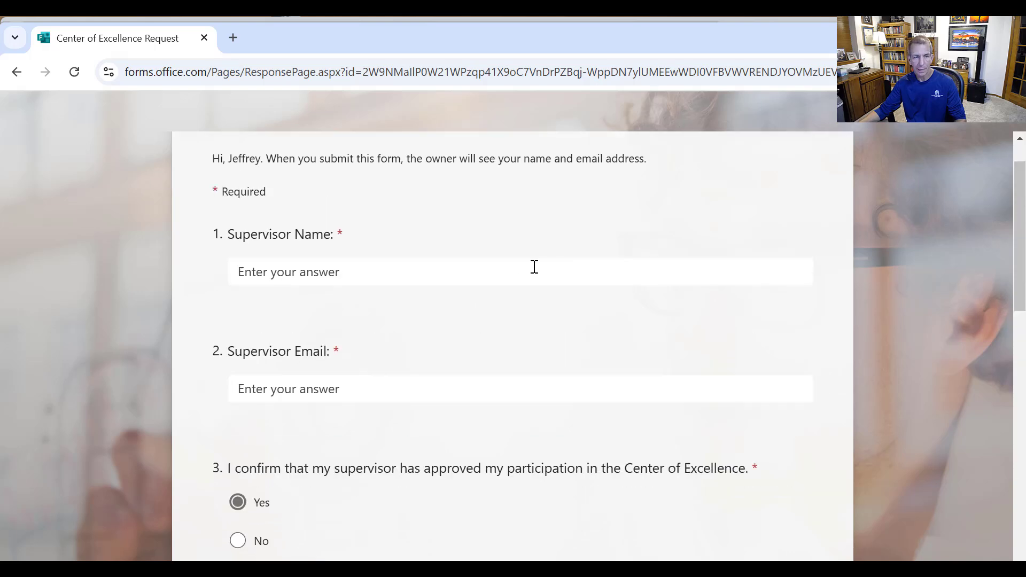
pyautogui.click(517, 267)
pyautogui.write('P')
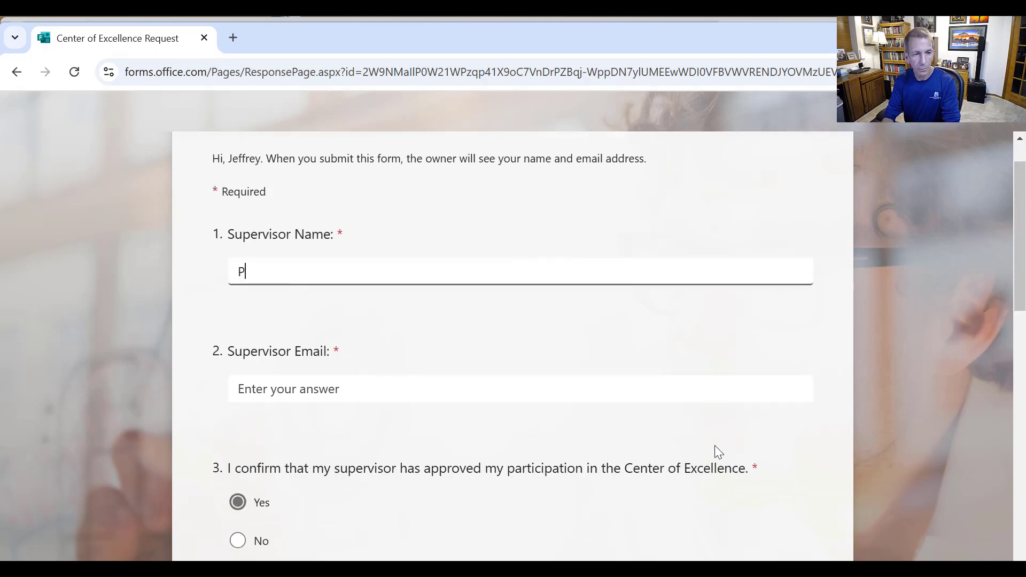
pyautogui.write('aul McCartney')
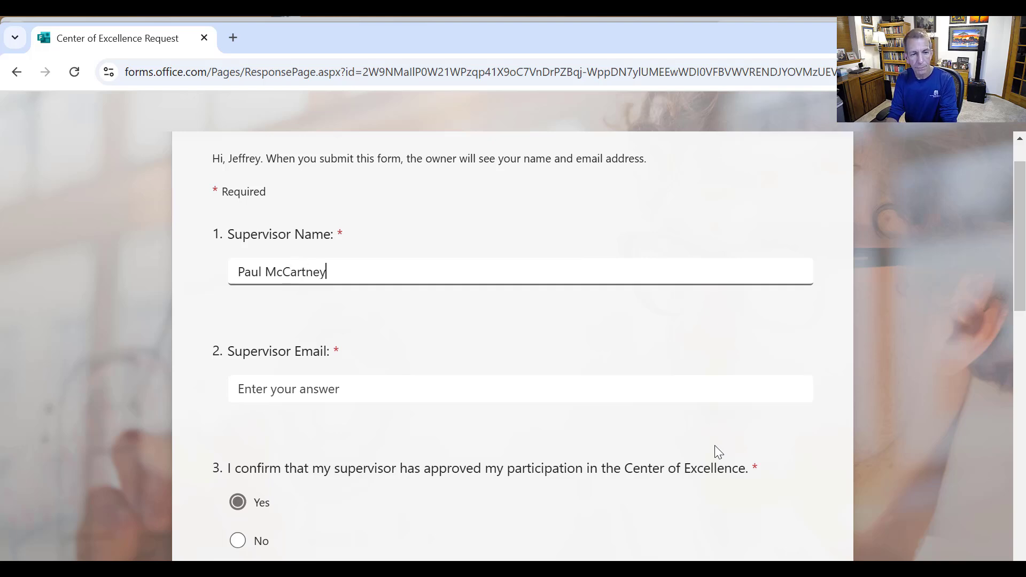
pyautogui.press('Tab')
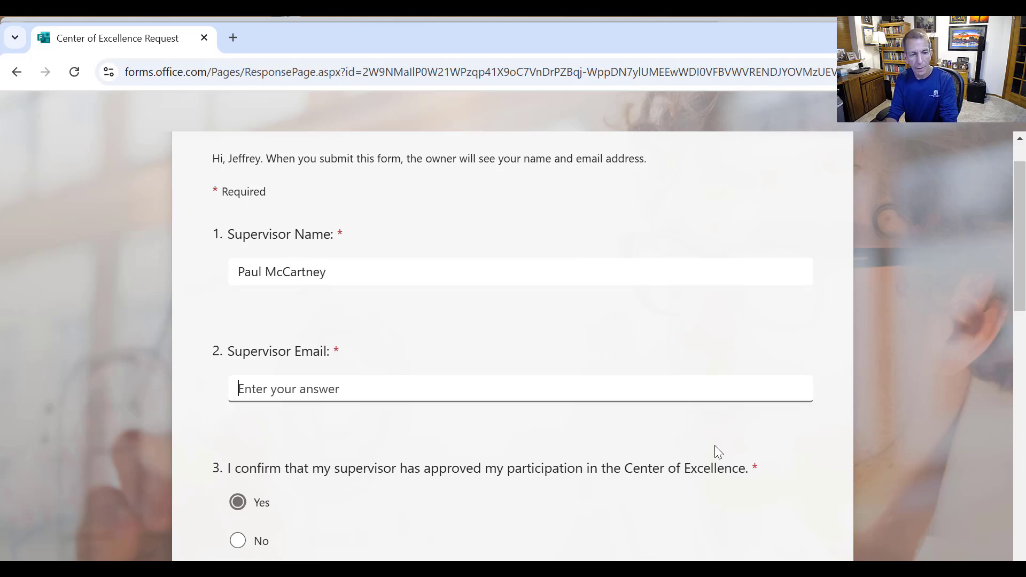
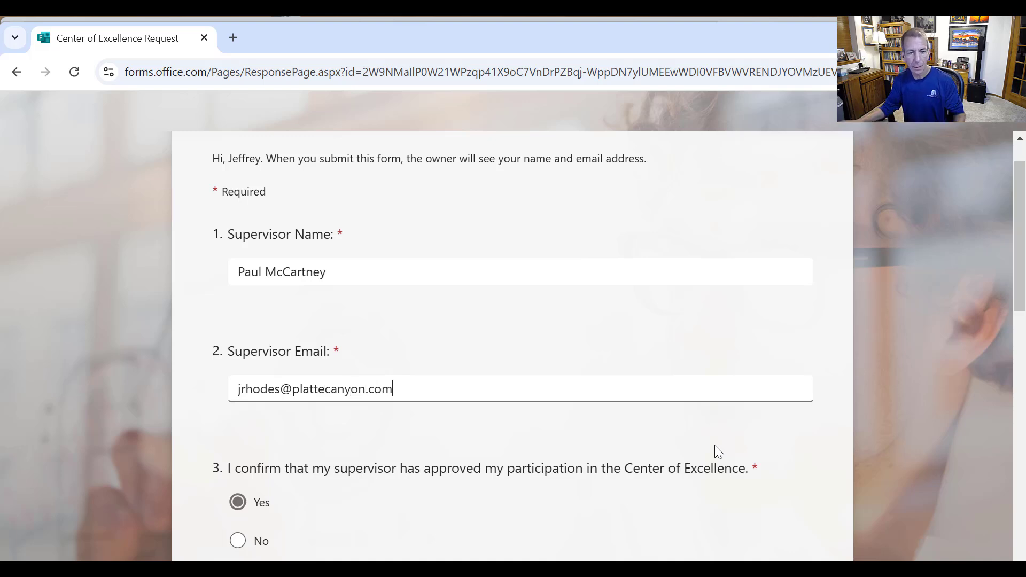
# - Answer No to mandatory training, answer question 7, and comment 'Test Comments'
pyautogui.scroll(-3, 461, 362)
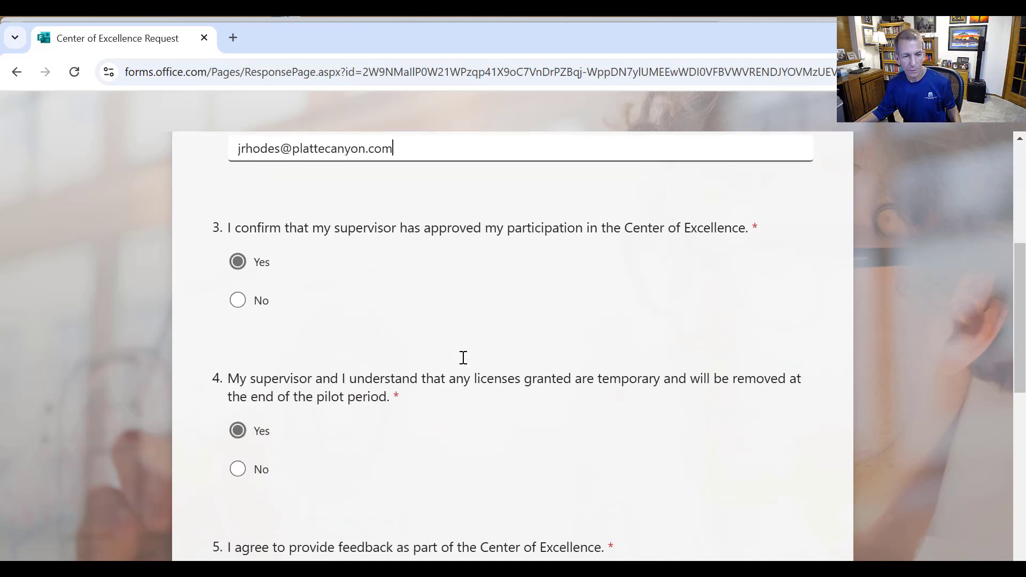
pyautogui.scroll(-5, 398, 400)
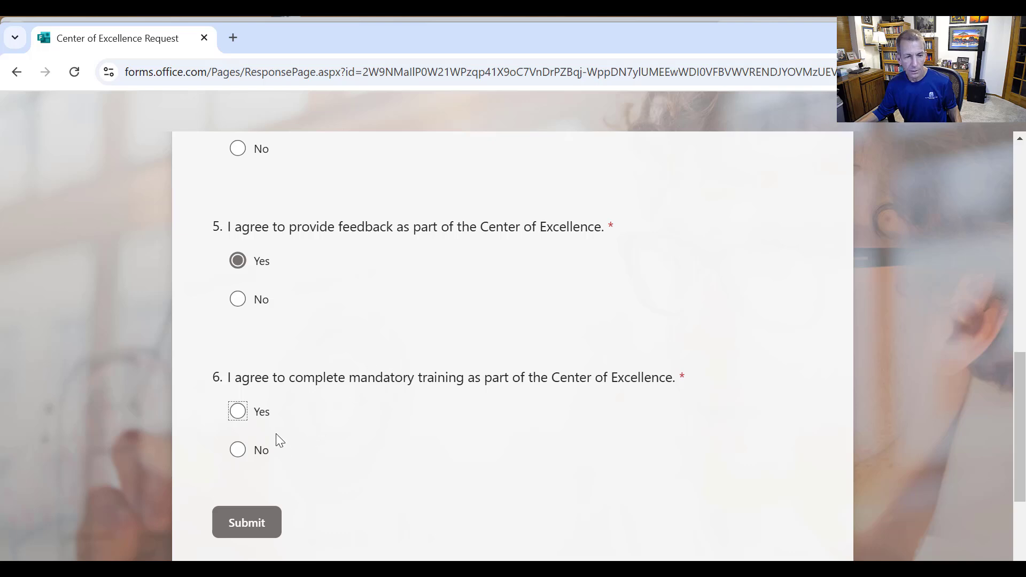
pyautogui.click(236, 451)
pyautogui.scroll(-3, 642, 472)
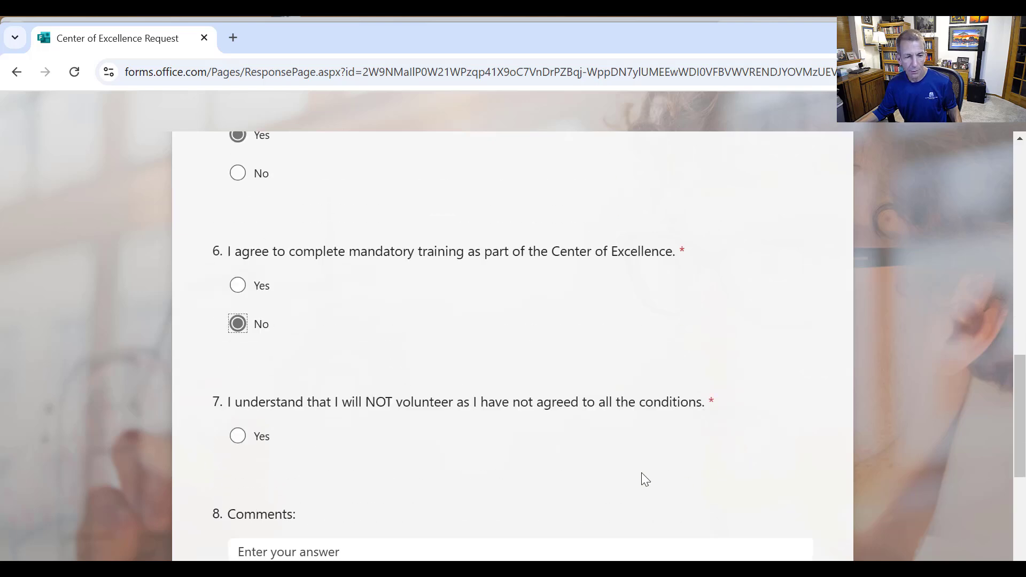
pyautogui.click(238, 408)
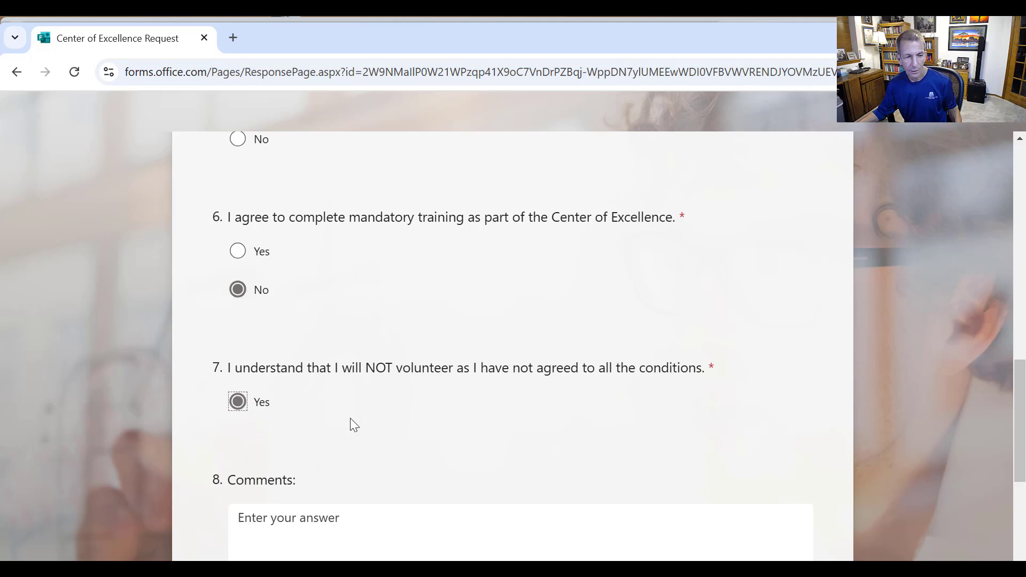
pyautogui.click(350, 518)
pyautogui.write('Tr')
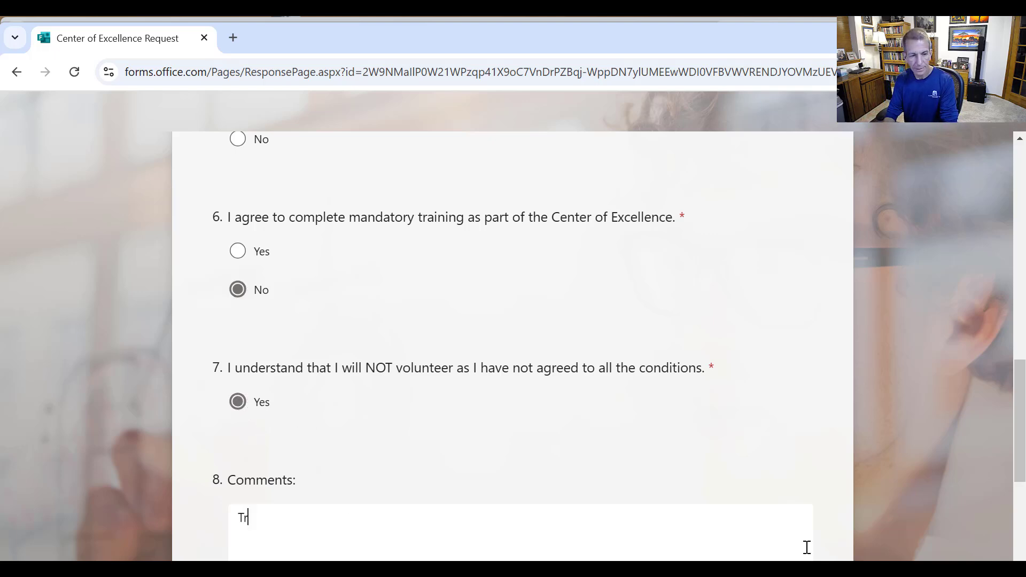
pyautogui.write('dty')
pyautogui.press('BackSpace')
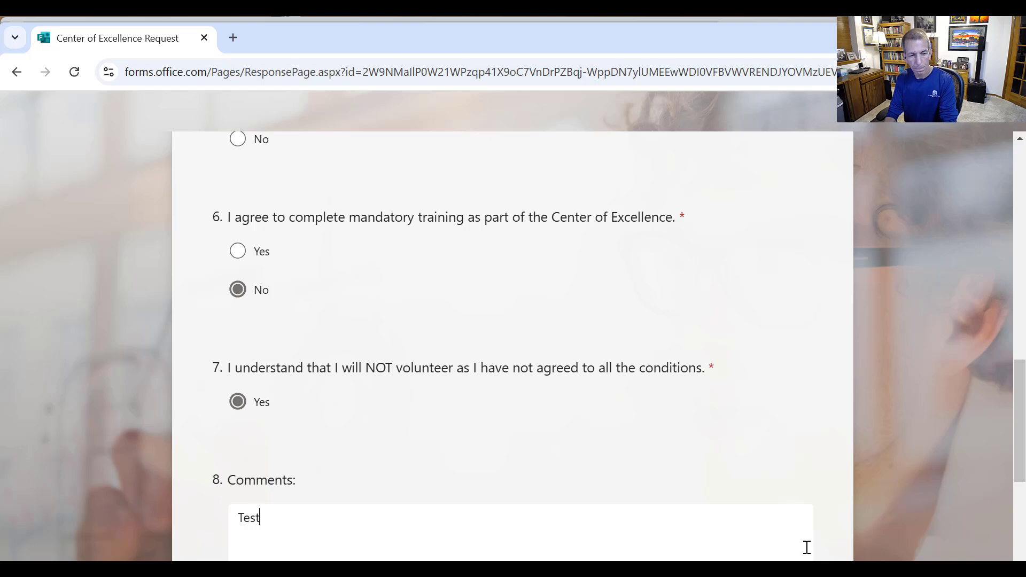
pyautogui.write('Comments')
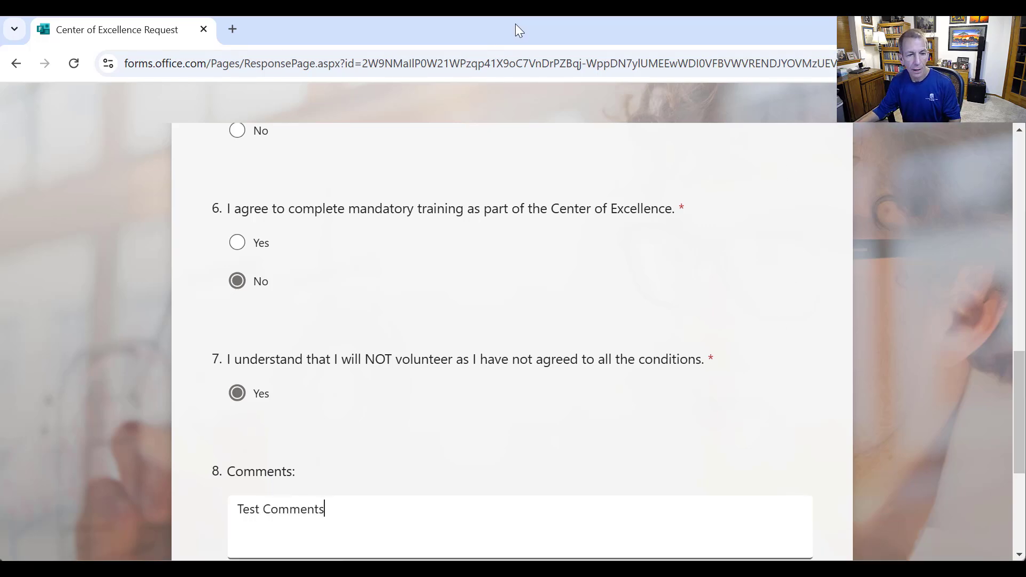
# - Keep question 7 at Yes and training at No, then submit the response
pyautogui.click(237, 393)
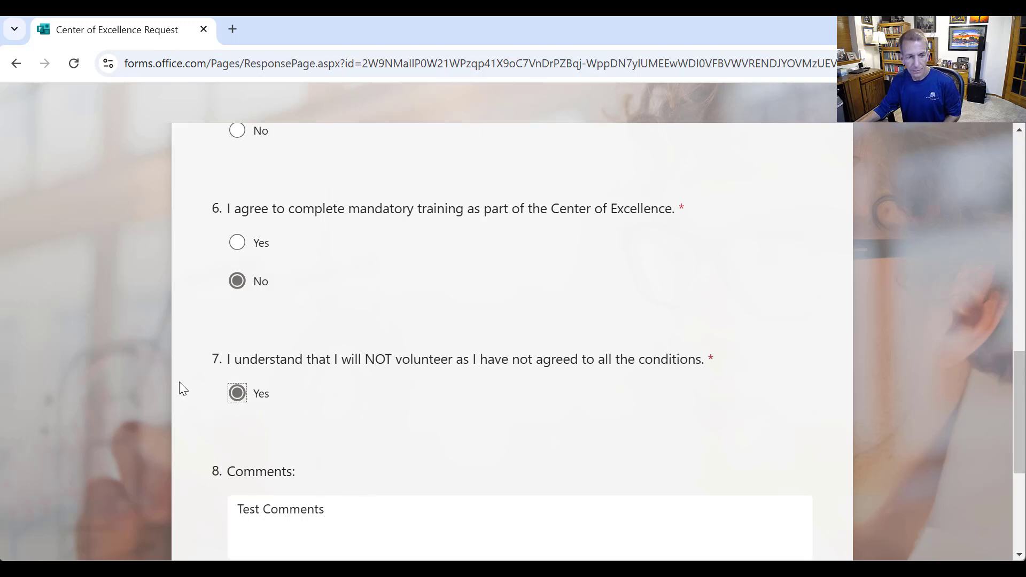
pyautogui.click(238, 243)
pyautogui.click(239, 282)
pyautogui.scroll(-3, 338, 489)
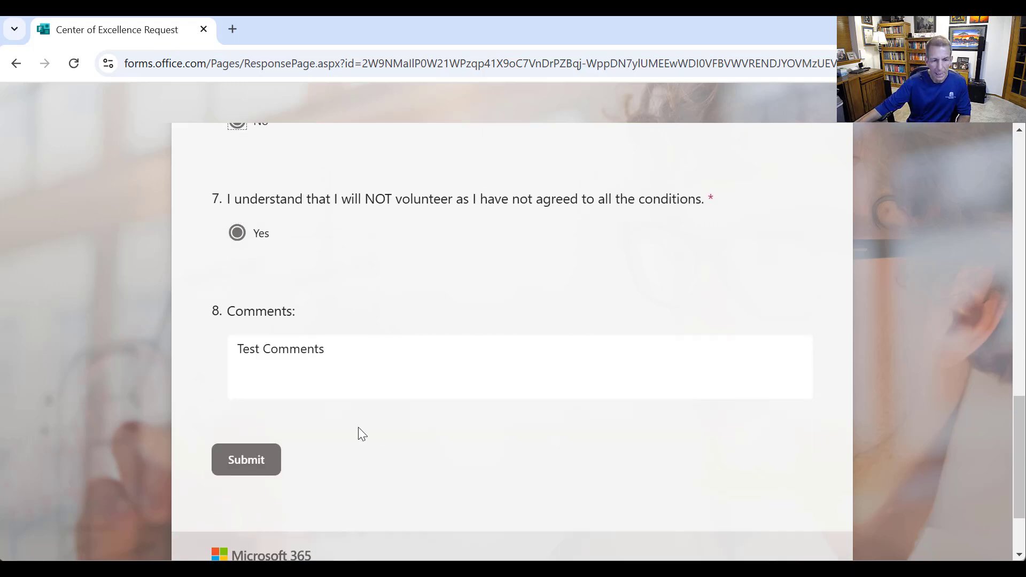
pyautogui.click(255, 469)
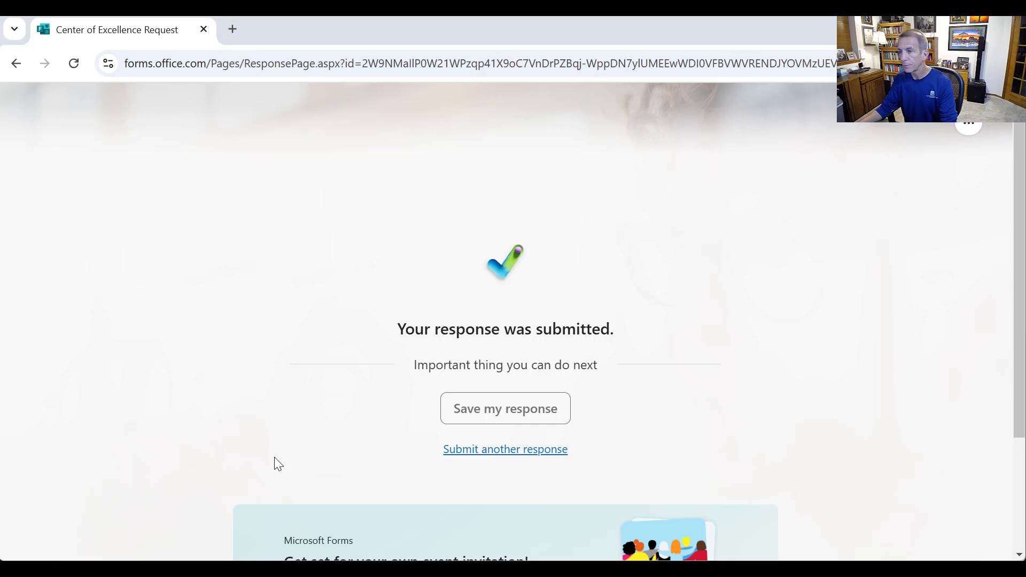
# - Open the flow's run history and the latest successful run
pyautogui.hotkey('alt', 'Tab')
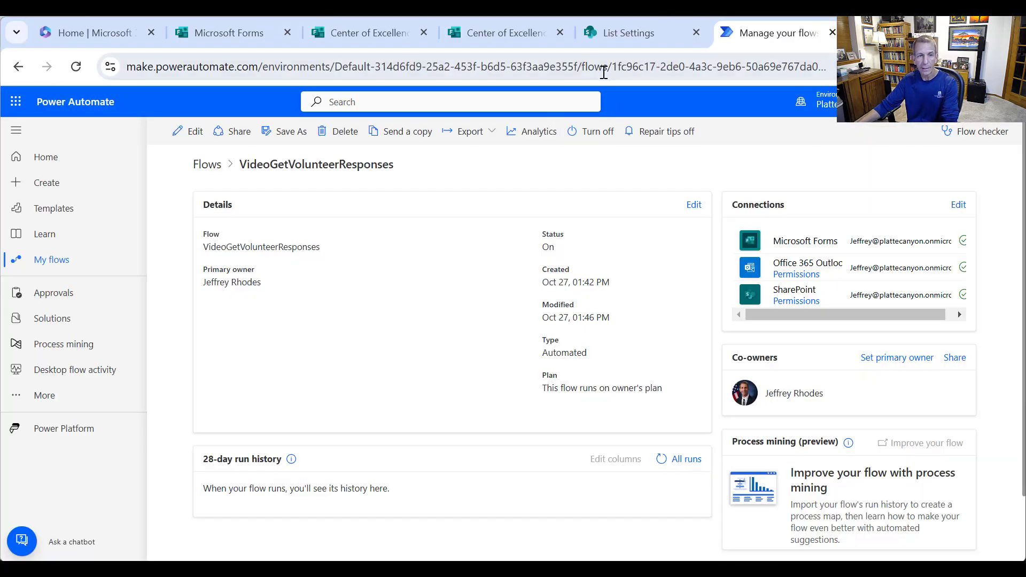
pyautogui.rightClick(385, 338)
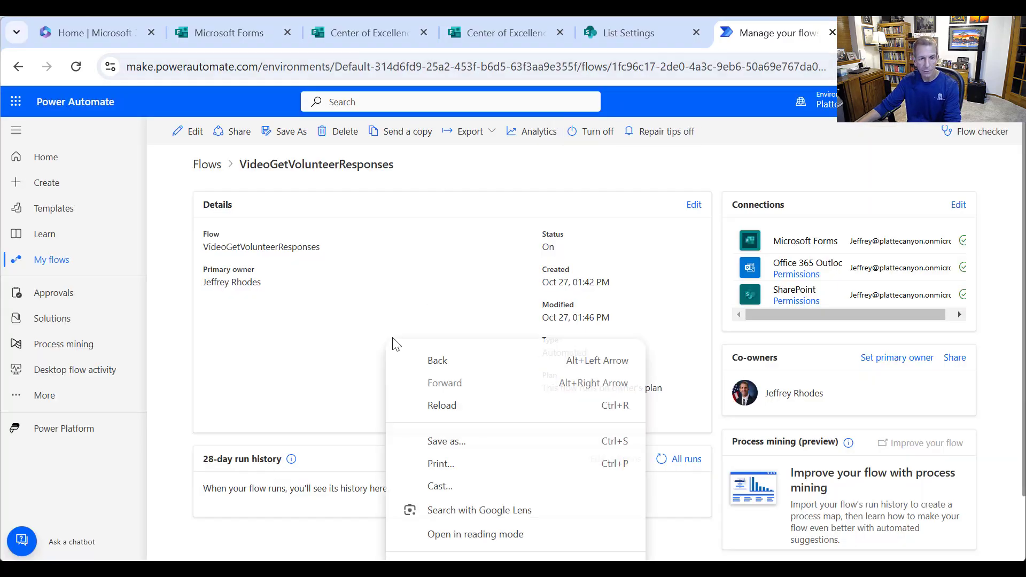
pyautogui.click(308, 469)
pyautogui.click(678, 464)
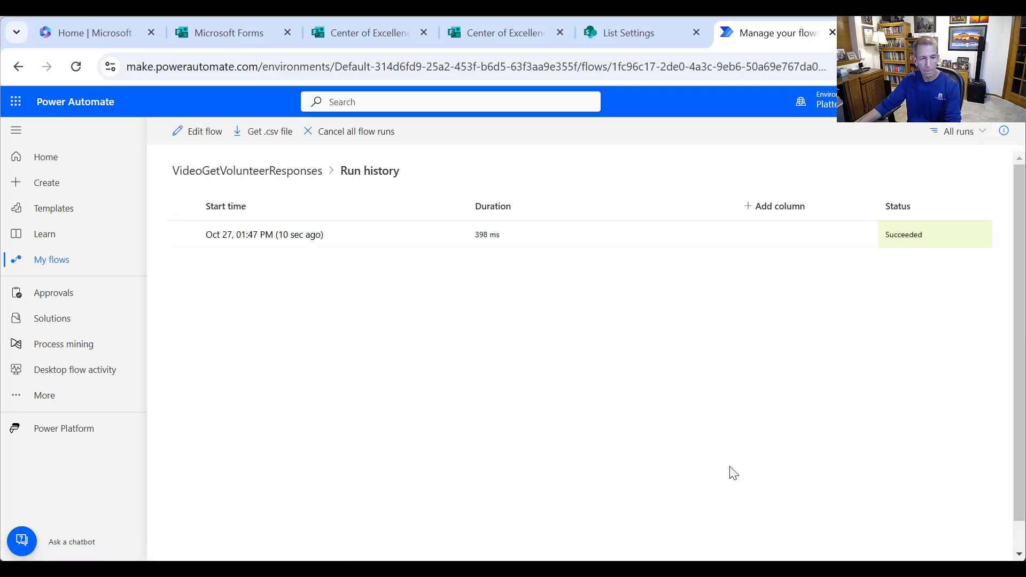
pyautogui.click(294, 239)
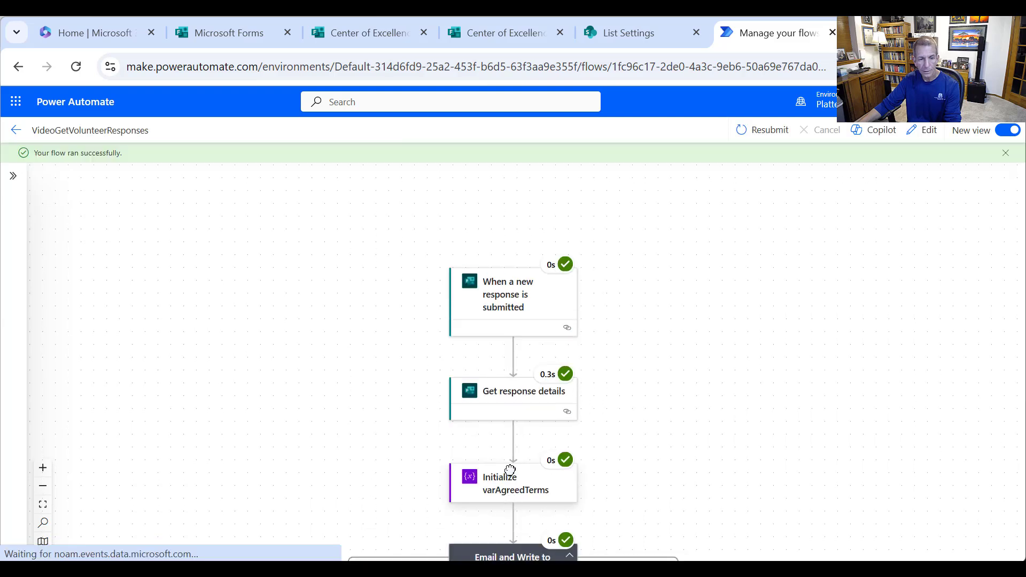
# - Confirm varAgreedTerms' agreed-terms condition came out false, then return to the SharePoint list settings
pyautogui.click(509, 470)
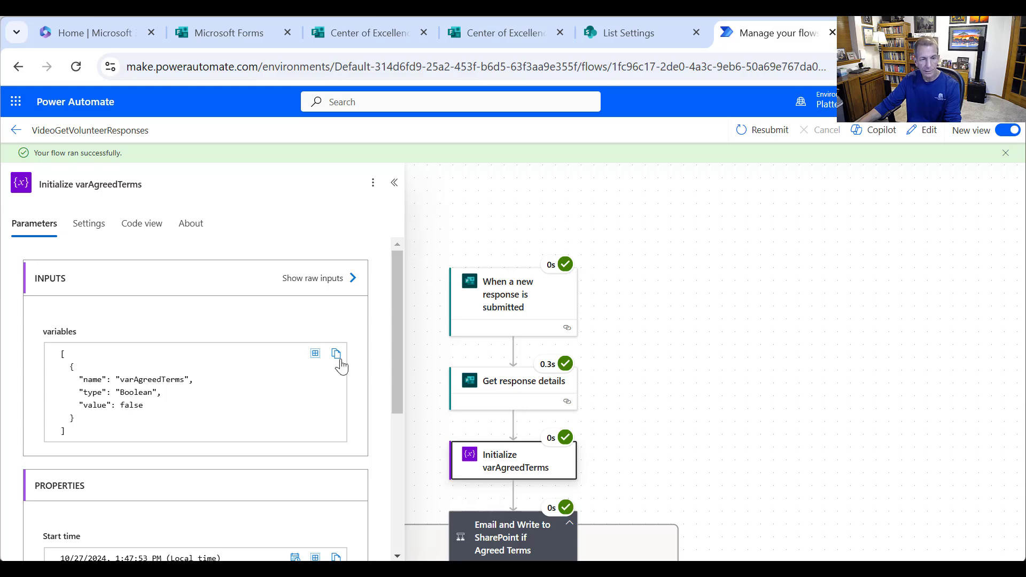
pyautogui.scroll(-2, 733, 367)
pyautogui.click(498, 473)
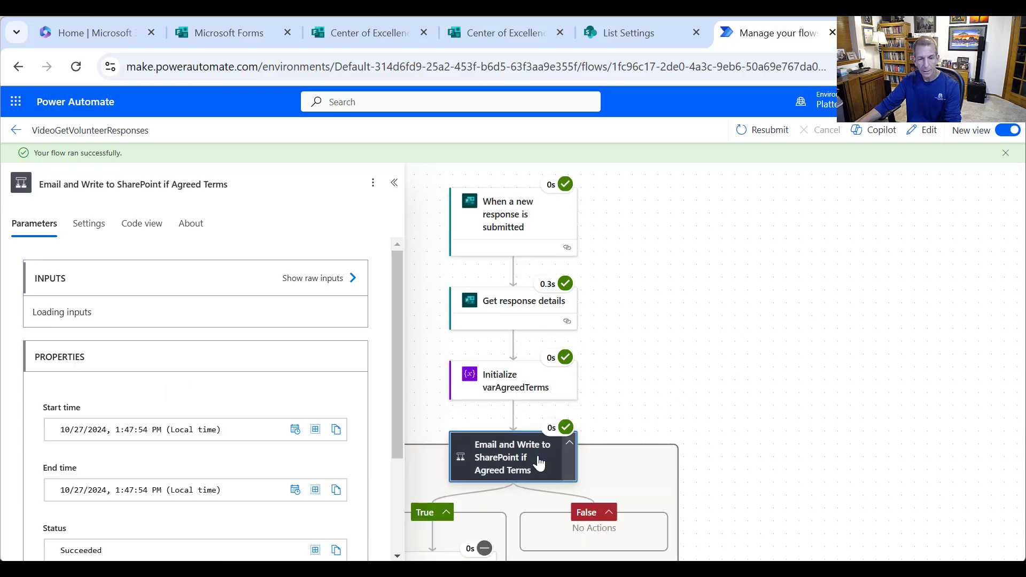
pyautogui.scroll(-2, 722, 412)
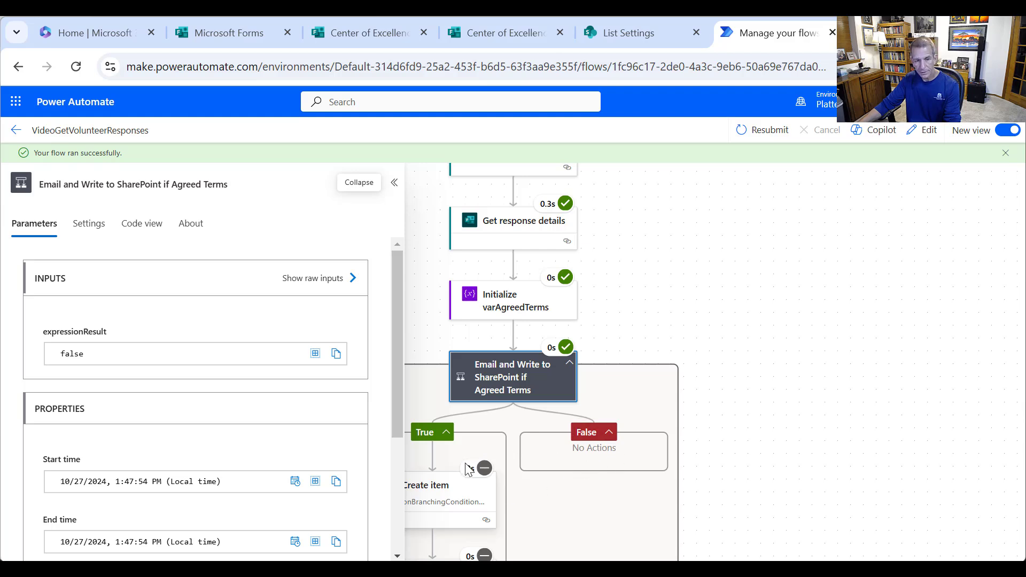
pyautogui.click(393, 182)
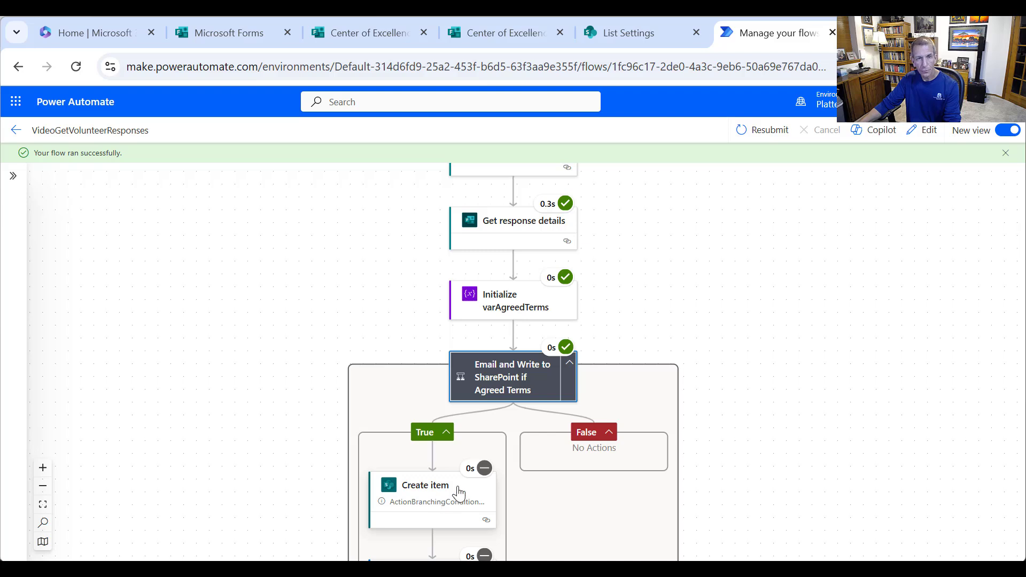
pyautogui.click(609, 31)
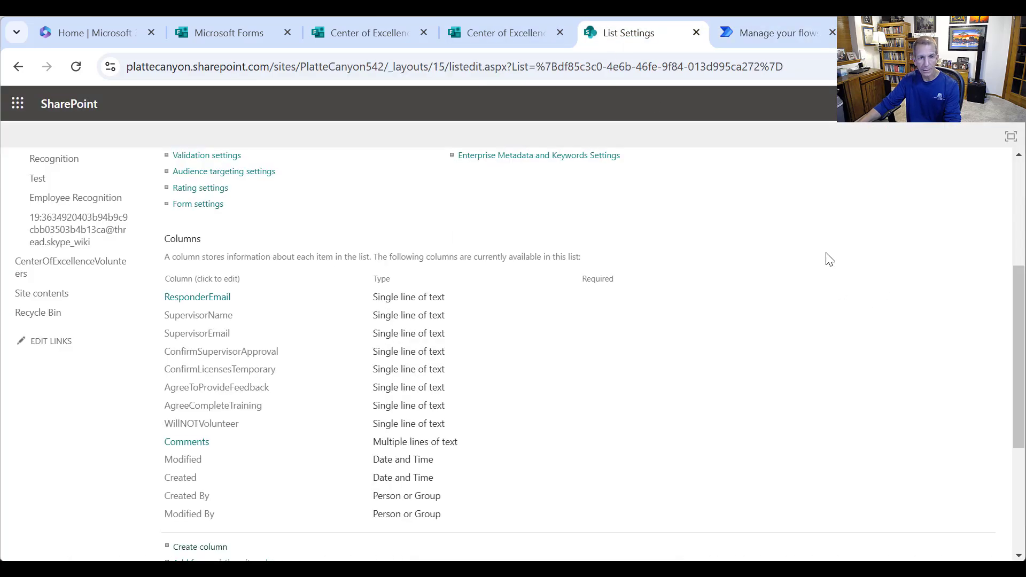
# - Open the CenterOfExcellenceVolunteers list and reload it, confirming it still holds no items
pyautogui.scroll(5, 748, 289)
pyautogui.click(223, 210)
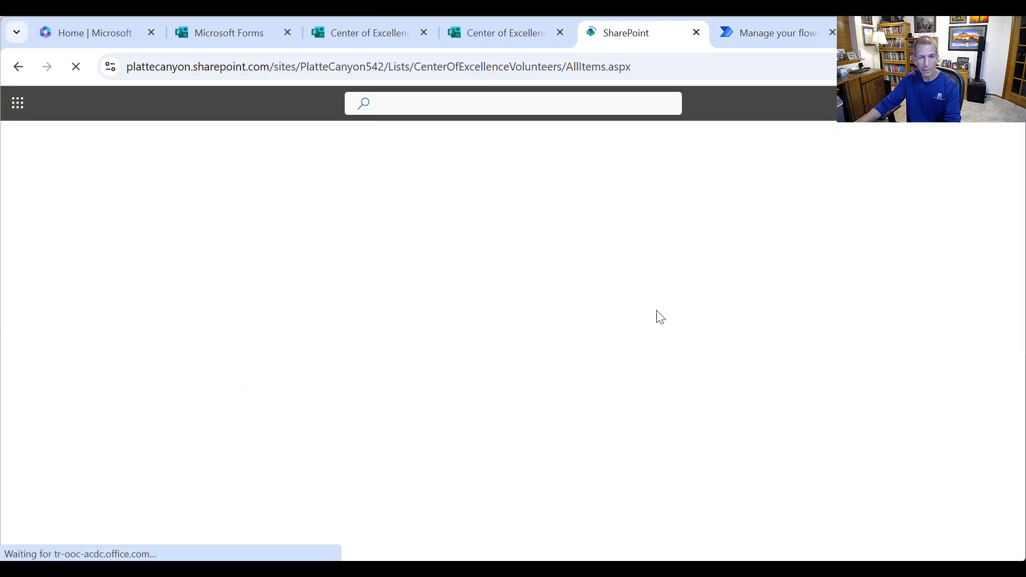
pyautogui.rightClick(709, 337)
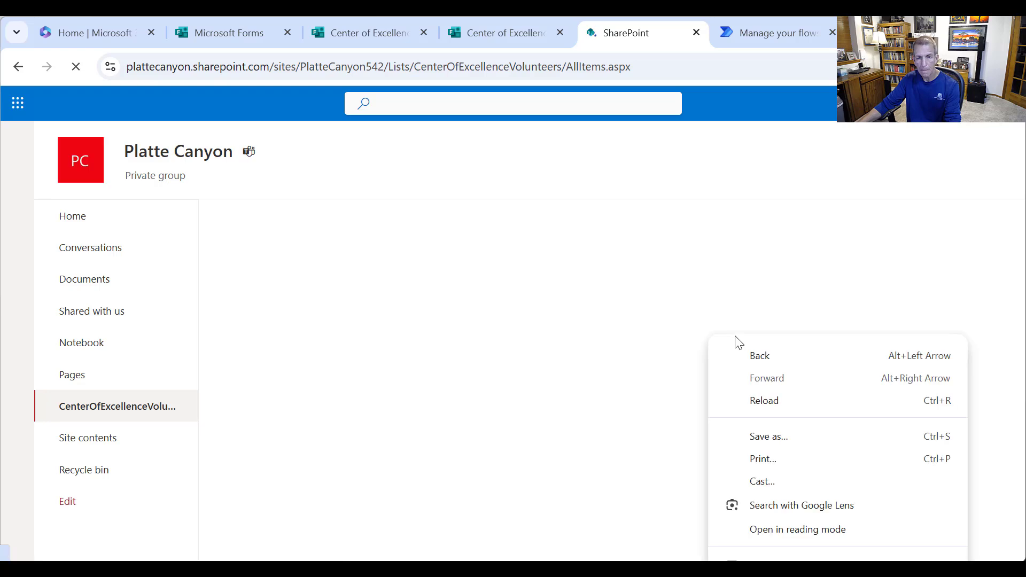
pyautogui.click(765, 399)
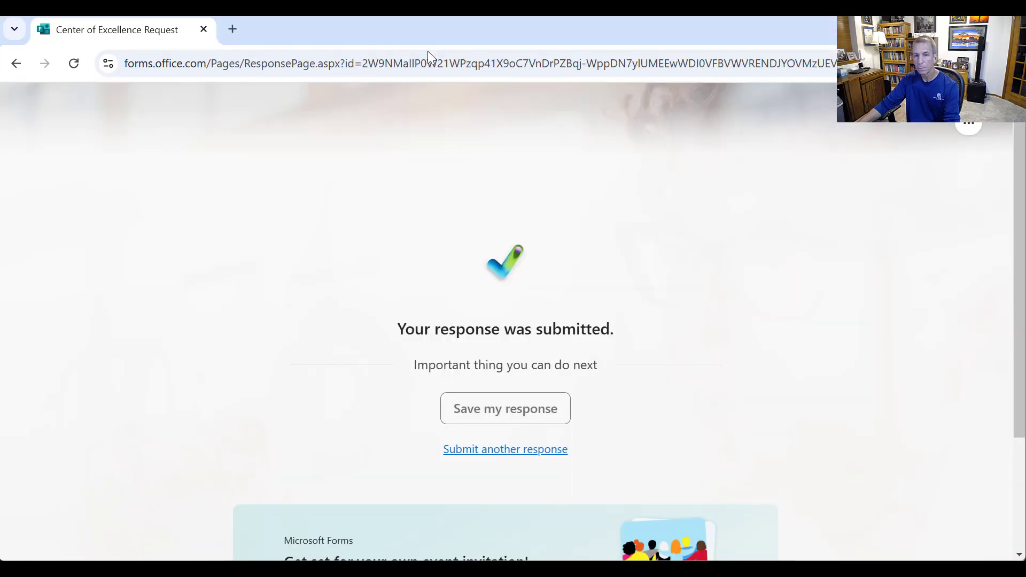
# - Start a new form response and enter the supervisor's name and email
pyautogui.click(518, 453)
pyautogui.click(437, 300)
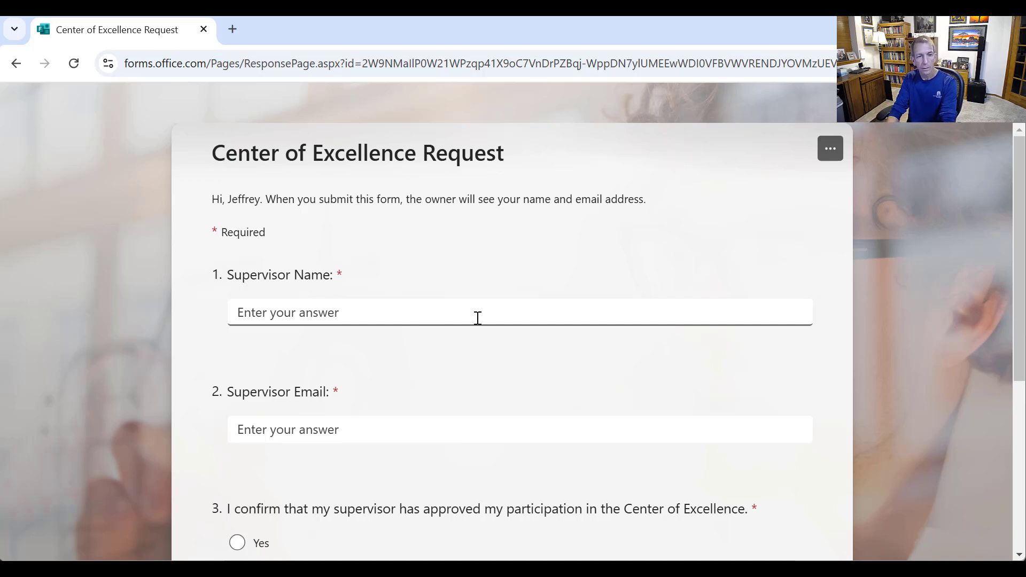
pyautogui.write('Jo')
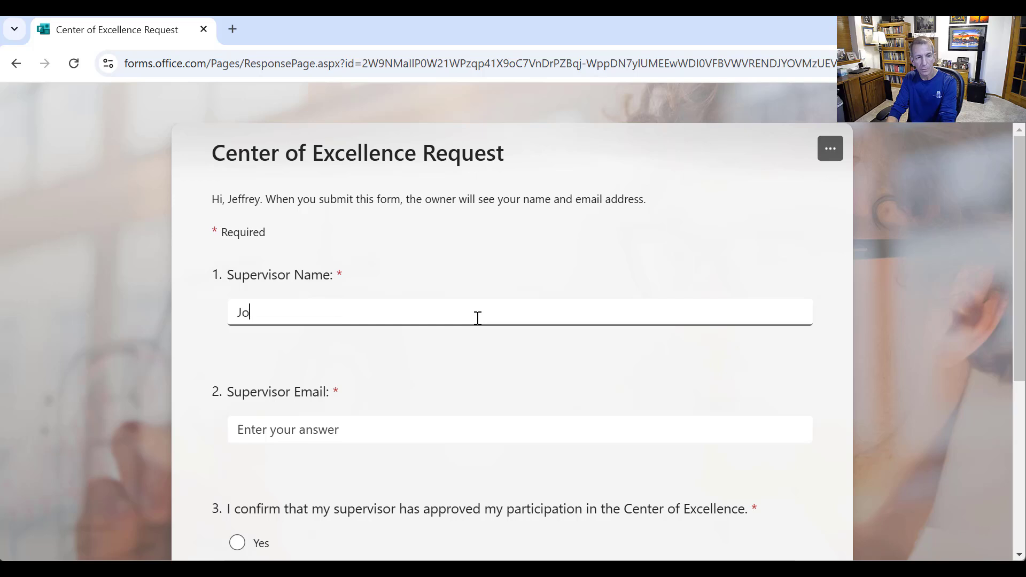
pyautogui.write('hn Lennon')
pyautogui.press('Tab')
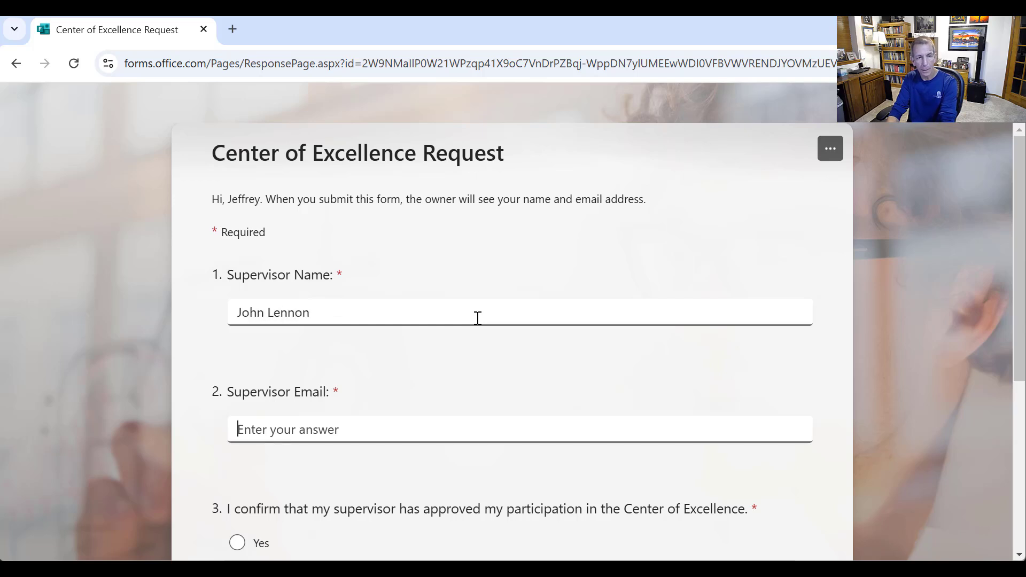
pyautogui.write('rh')
pyautogui.press('BackSpace')
pyautogui.press('BackSpace')
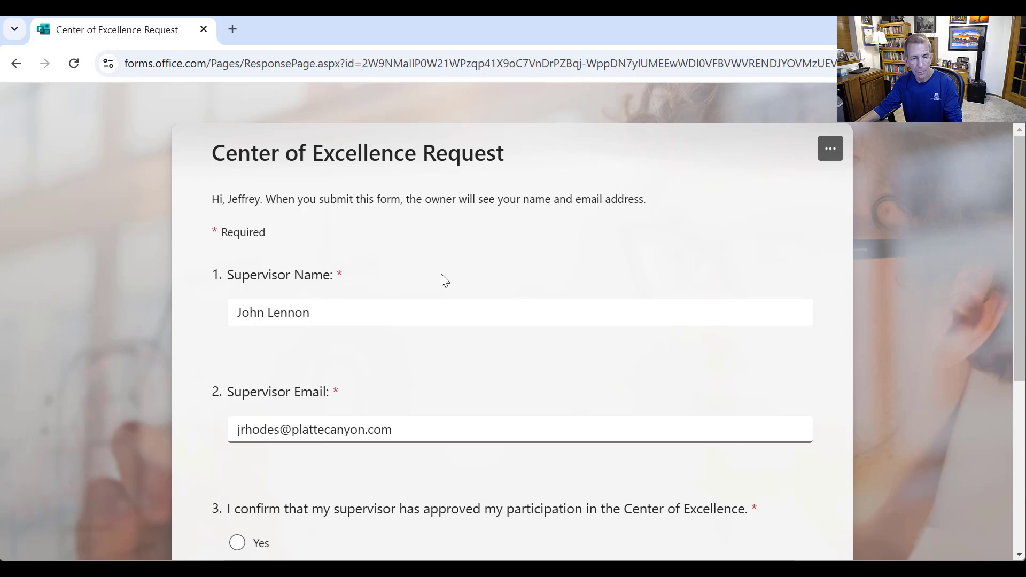
# - Answer Yes to supervisor approval, temporary licenses, providing feedback and mandatory training
pyautogui.scroll(-3, 422, 347)
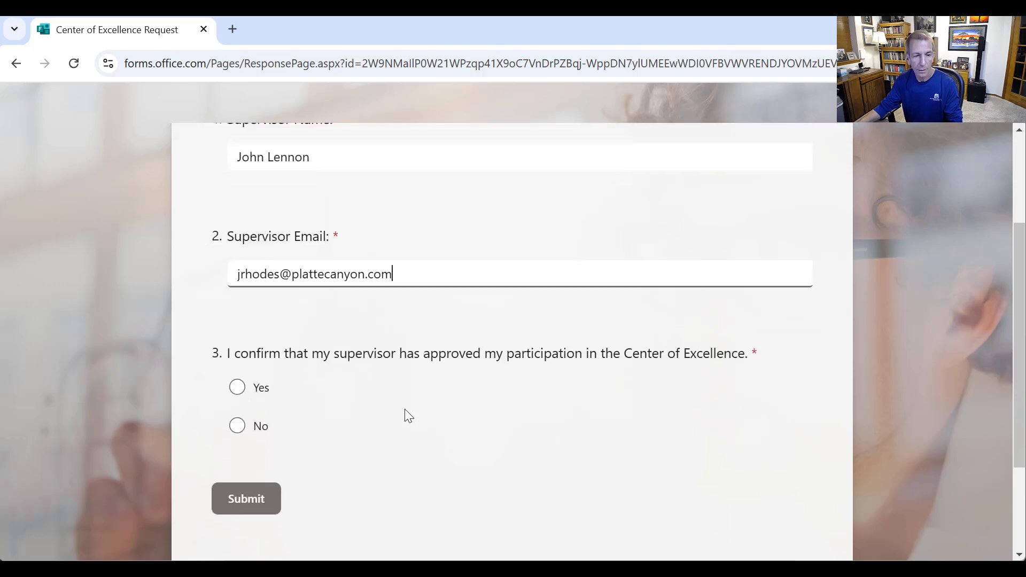
pyautogui.click(263, 384)
pyautogui.scroll(-3, 270, 440)
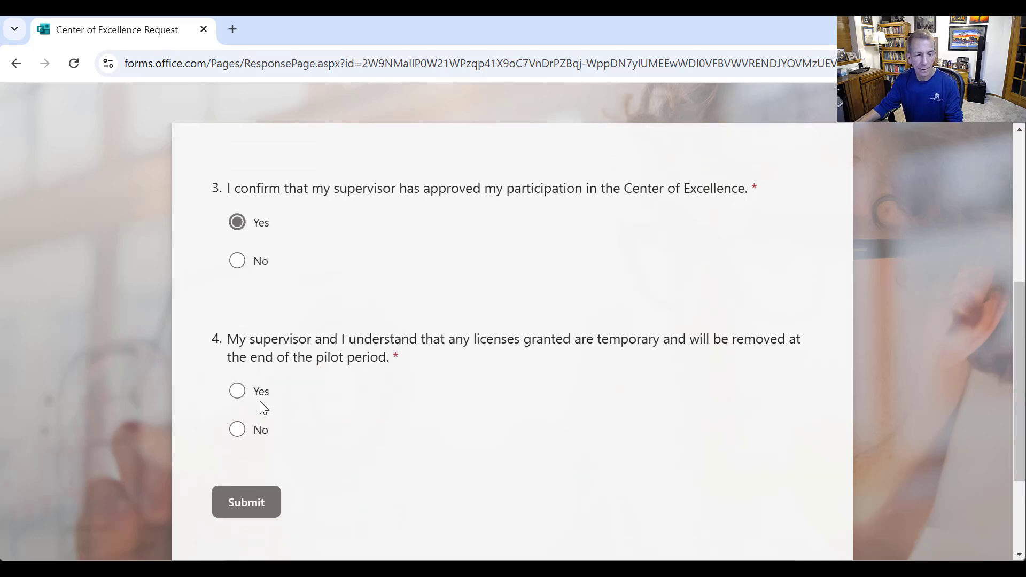
pyautogui.click(261, 392)
pyautogui.scroll(-5, 281, 400)
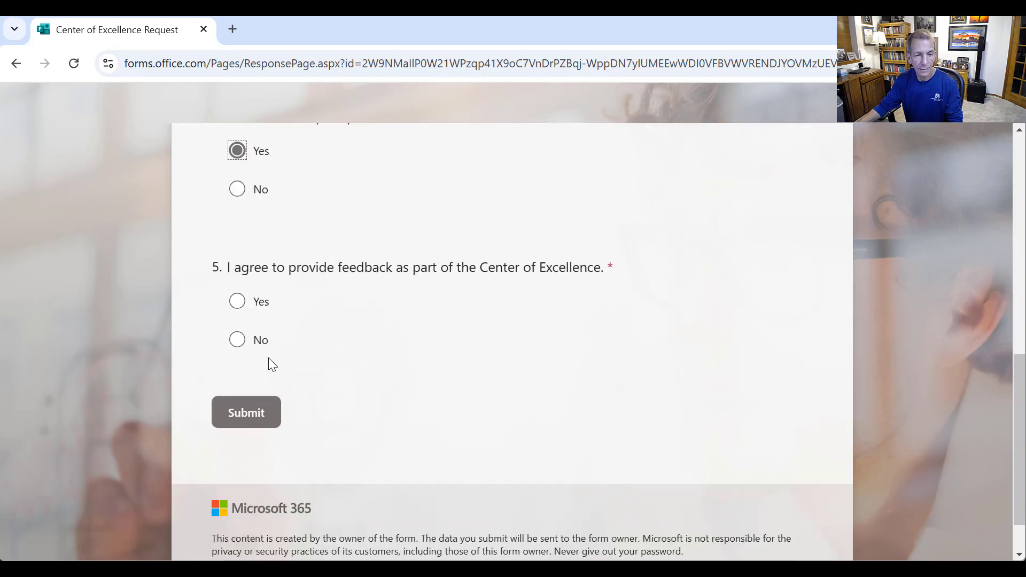
pyautogui.click(258, 303)
pyautogui.scroll(-3, 326, 350)
pyautogui.click(262, 297)
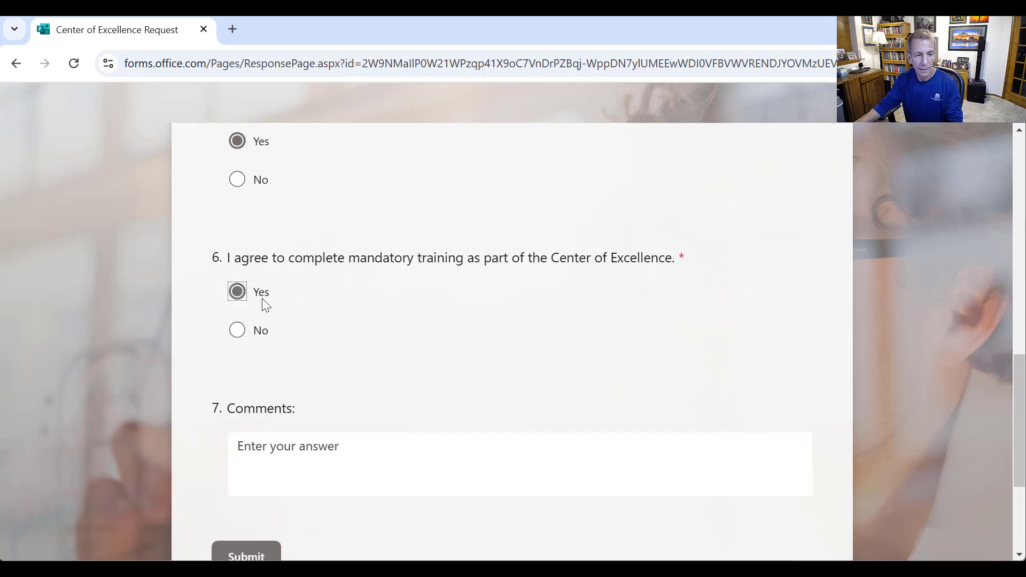
# - Add the comment 'Sample comments here.' and submit the response
pyautogui.click(412, 463)
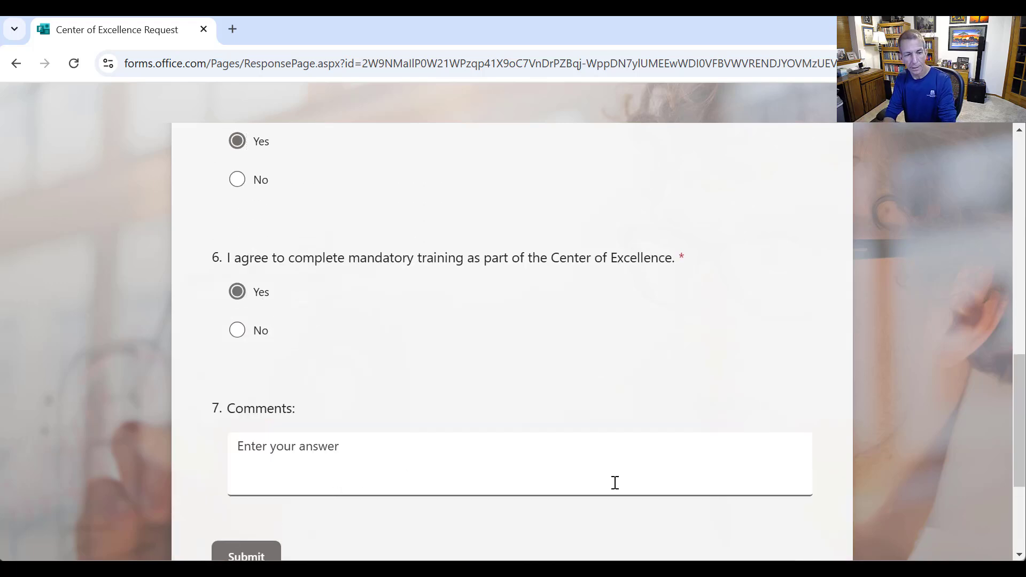
pyautogui.write('Samp')
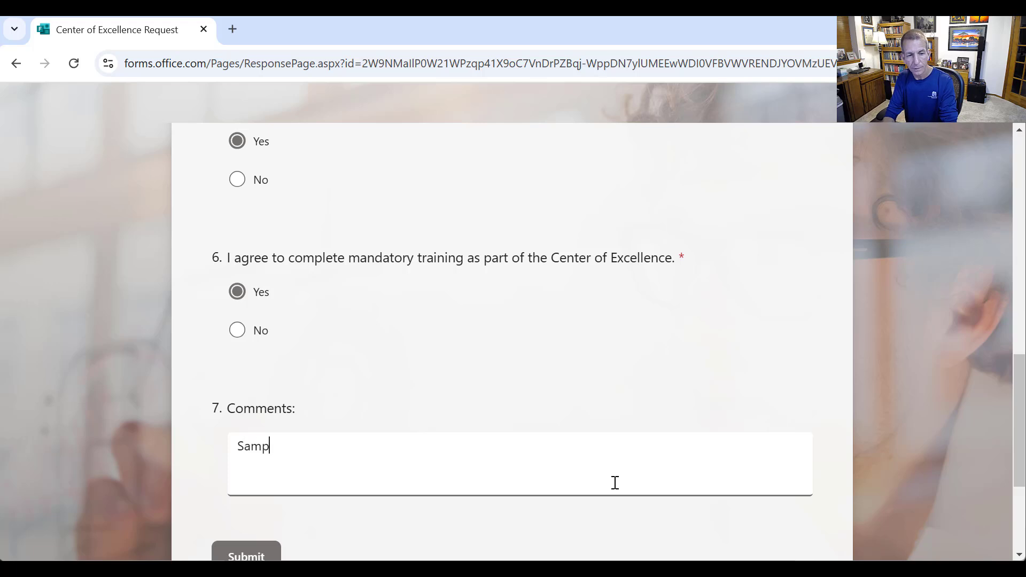
pyautogui.write('le comments ')
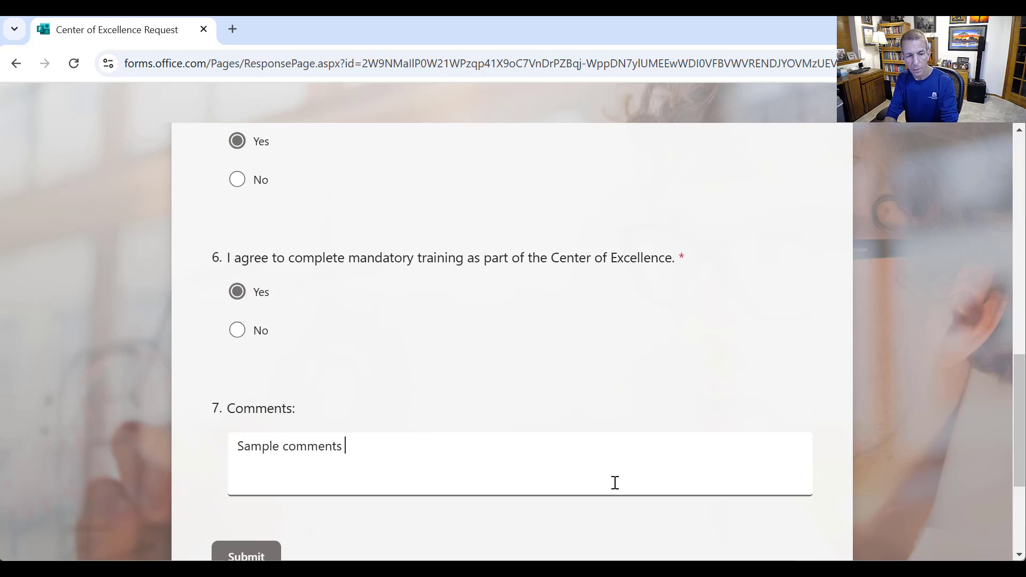
pyautogui.write('here.')
pyautogui.scroll(-3, 545, 439)
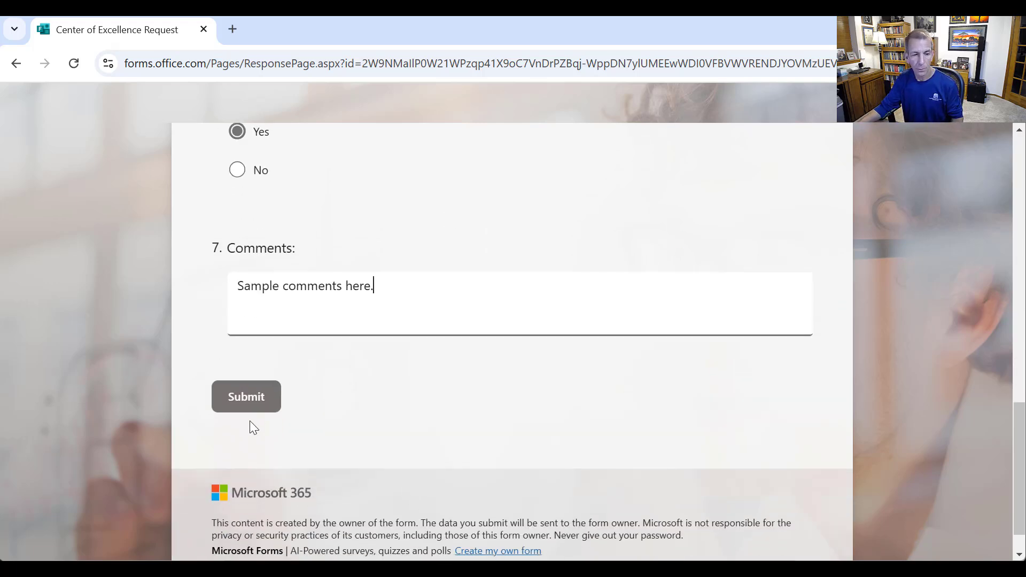
pyautogui.click(259, 399)
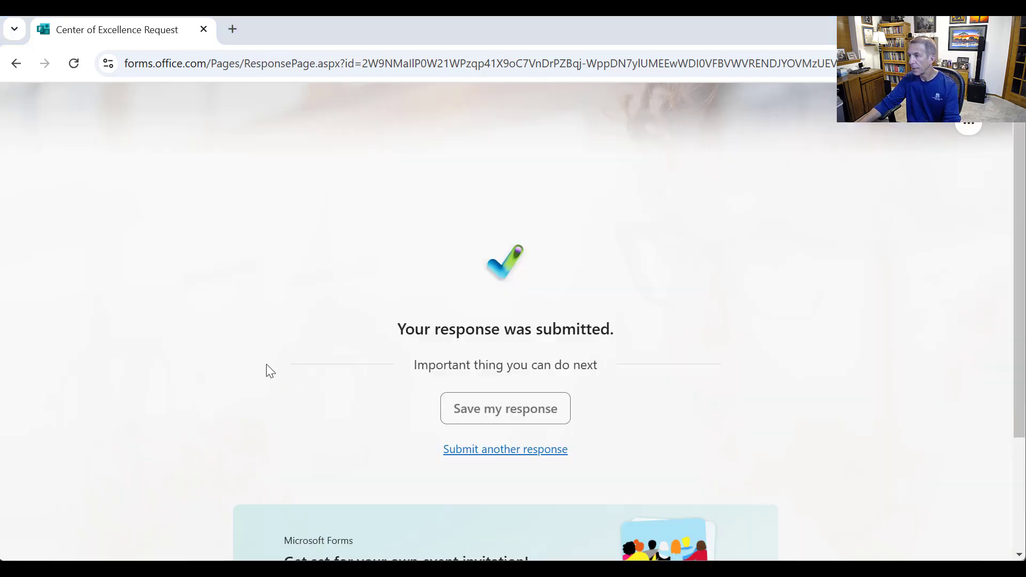
pyautogui.hotkey('alt', 'Tab')
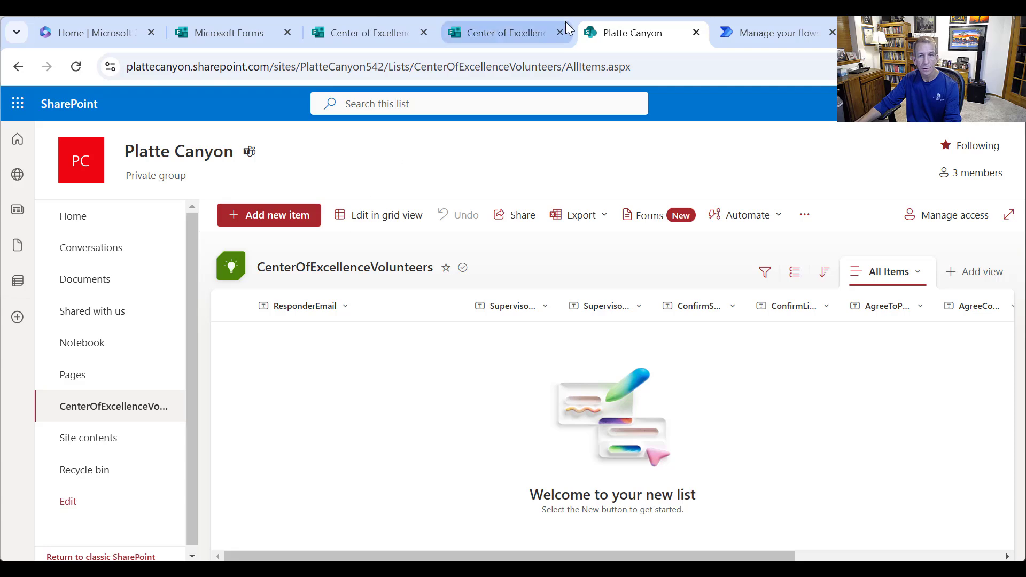
# - Open the most recent run from the flow's run history
pyautogui.click(774, 34)
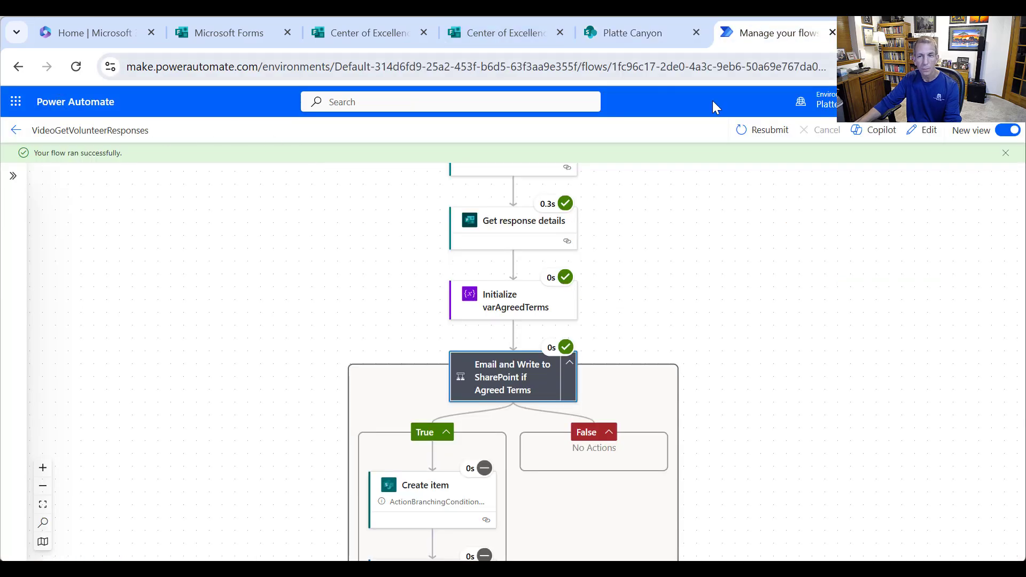
pyautogui.click(18, 67)
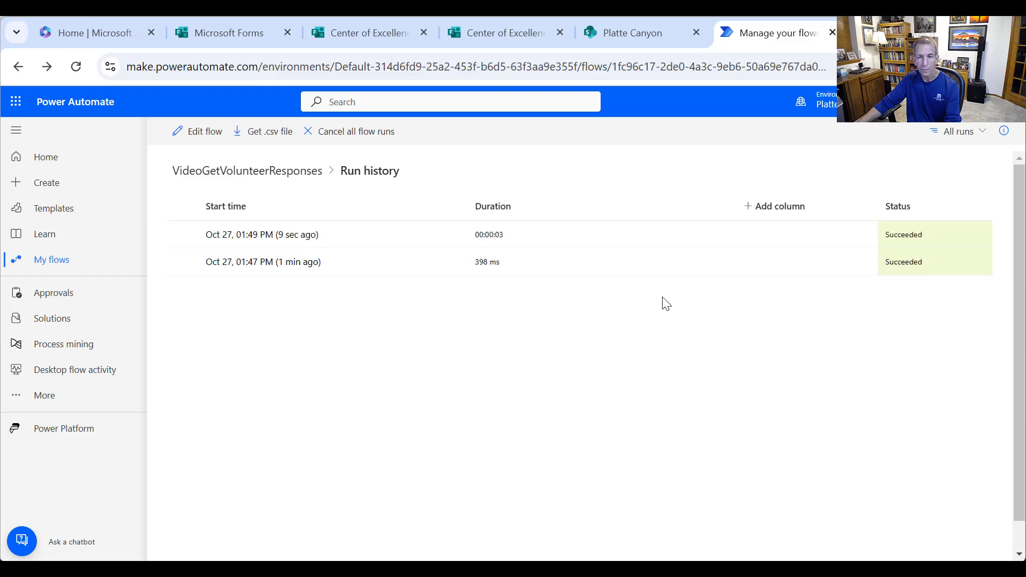
pyautogui.click(285, 235)
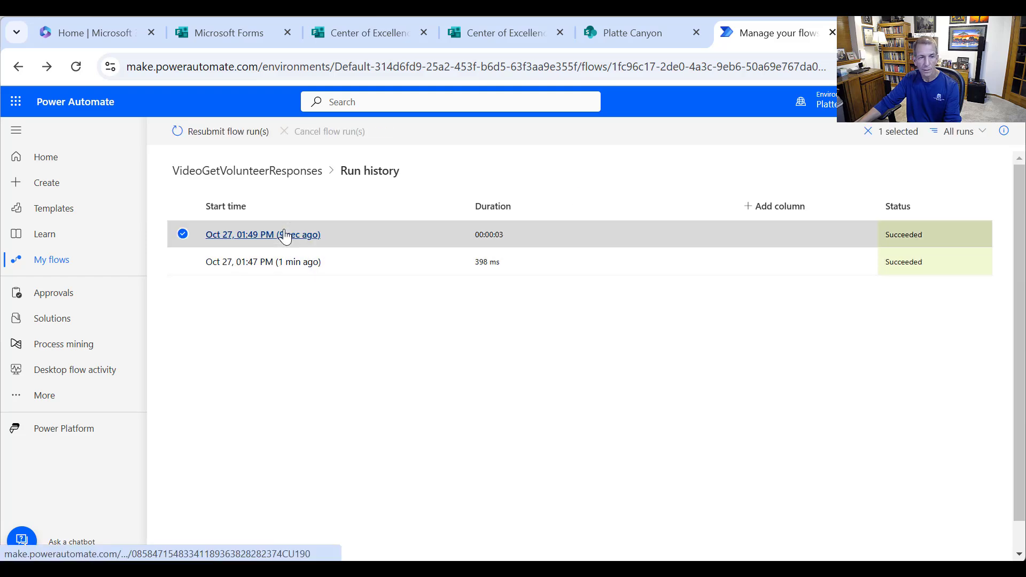
pyautogui.click(285, 235)
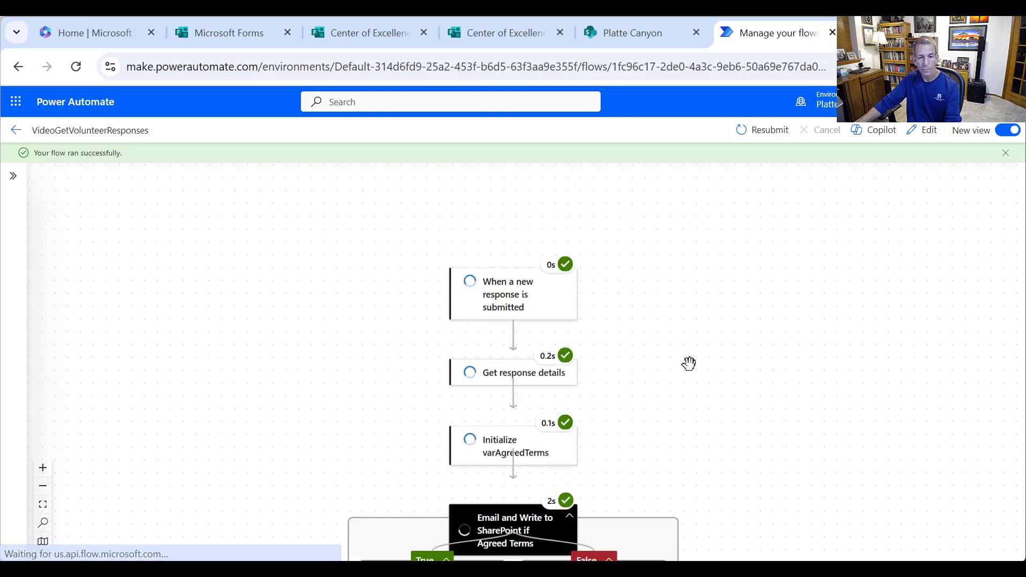
# - Review the inputs of the Initialize varAgreedTerms, Create item and Send an email (V2) steps
pyautogui.click(522, 430)
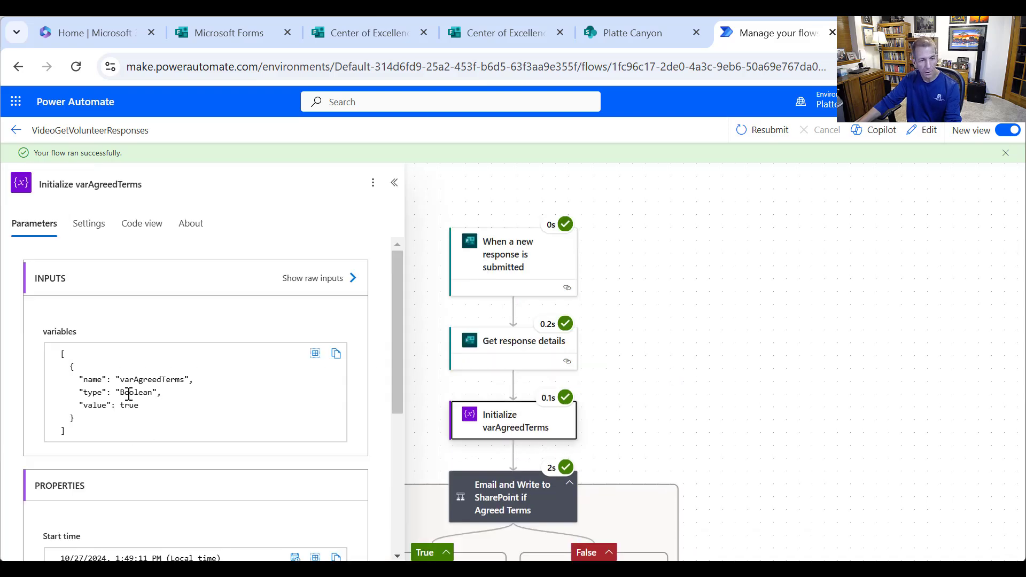
pyautogui.scroll(-1, 649, 327)
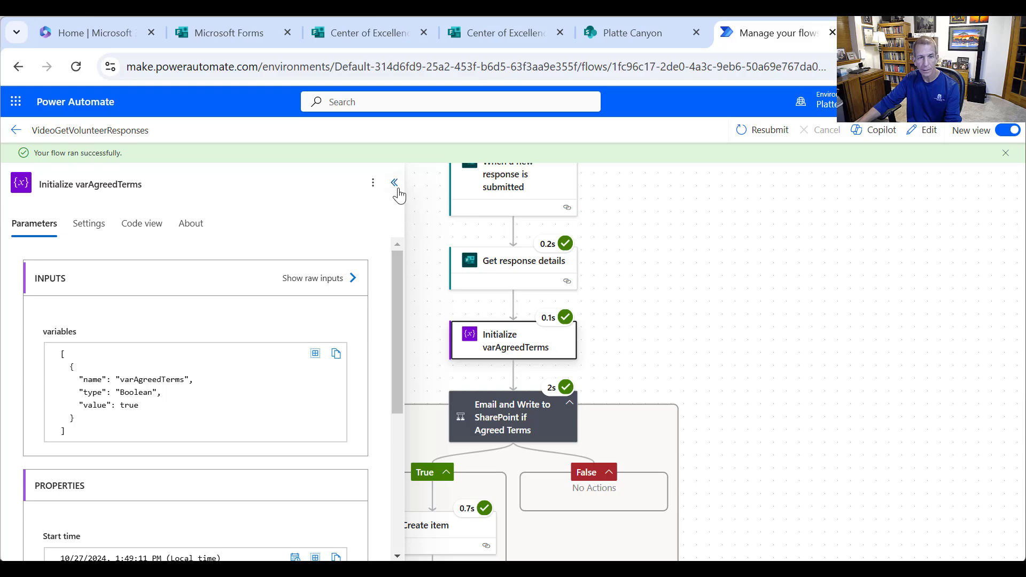
pyautogui.click(394, 182)
pyautogui.scroll(-1, 644, 342)
pyautogui.click(430, 450)
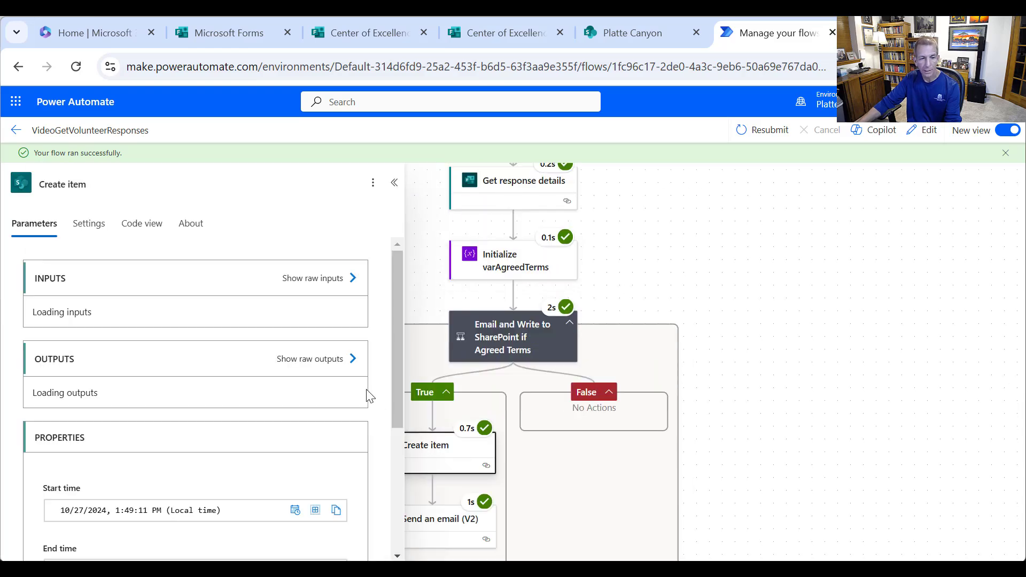
pyautogui.scroll(-3, 316, 309)
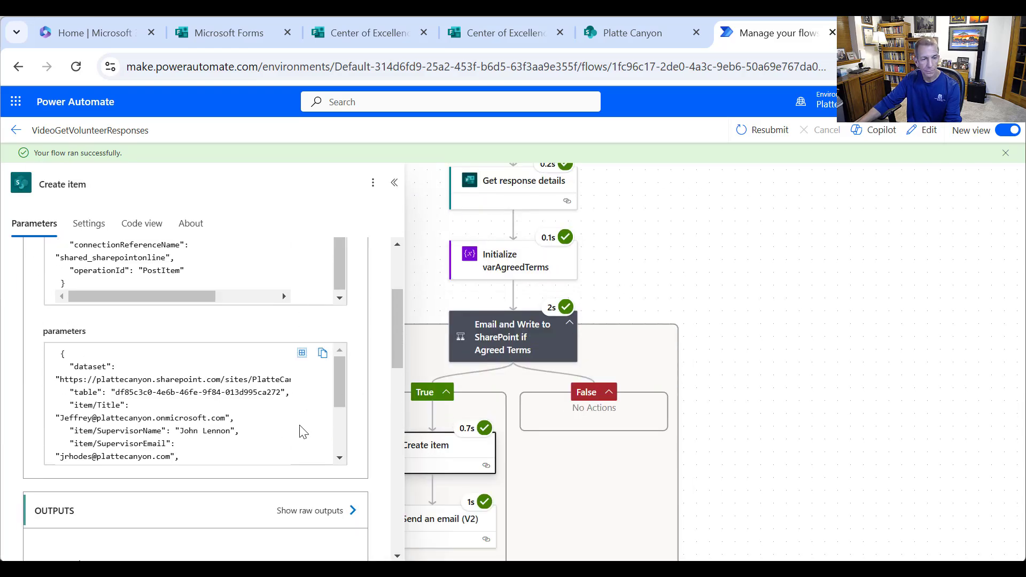
pyautogui.scroll(-1, 588, 395)
pyautogui.click(446, 434)
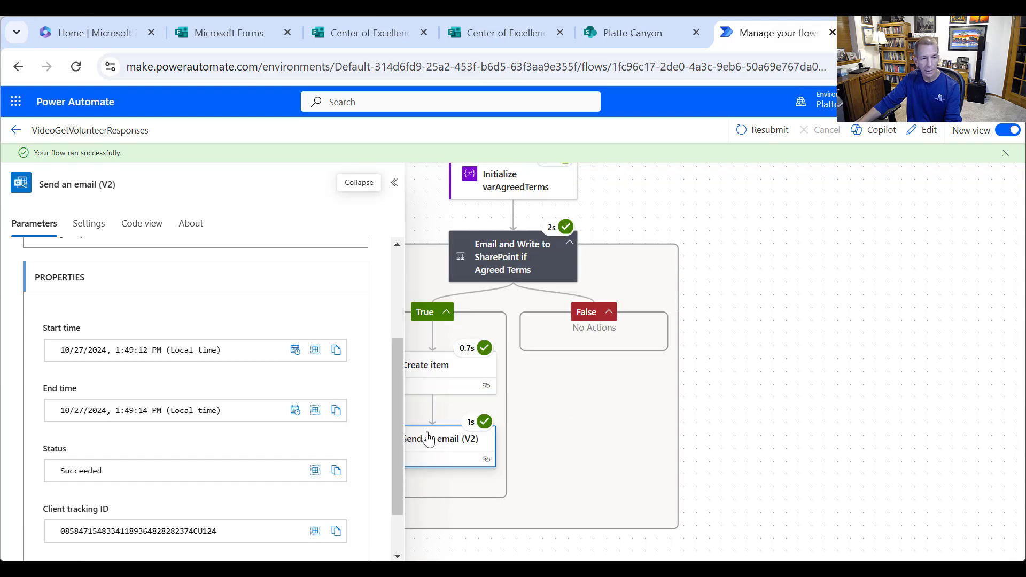
pyautogui.scroll(-10, 184, 395)
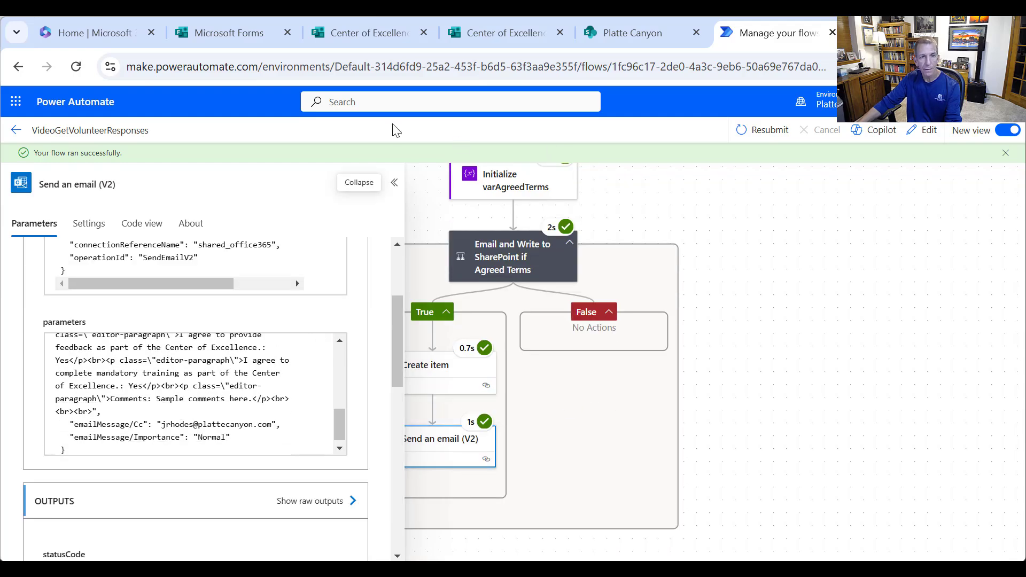
# - Reload the SharePoint volunteers list so the new item appears
pyautogui.click(603, 37)
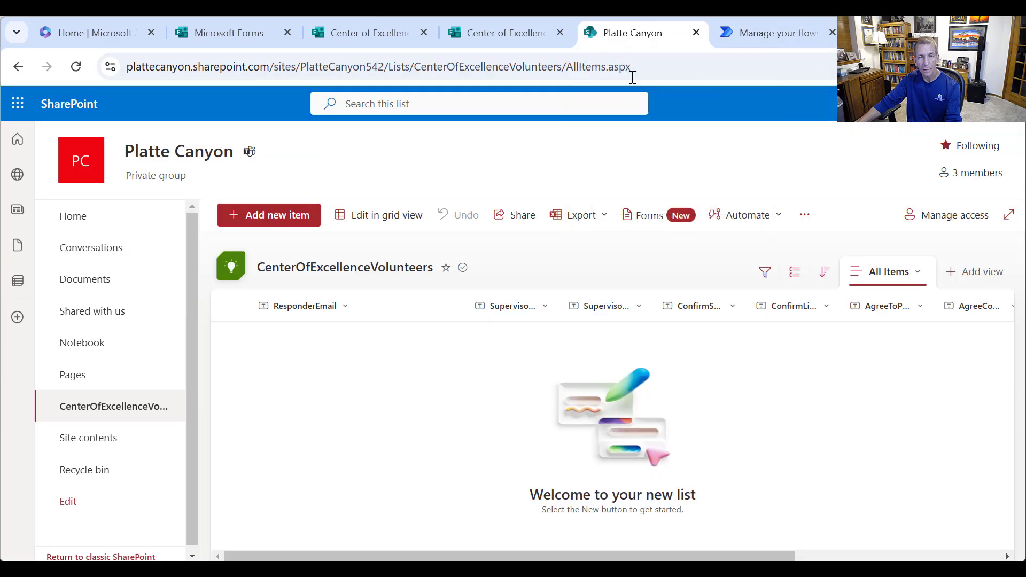
pyautogui.rightClick(560, 162)
pyautogui.click(653, 226)
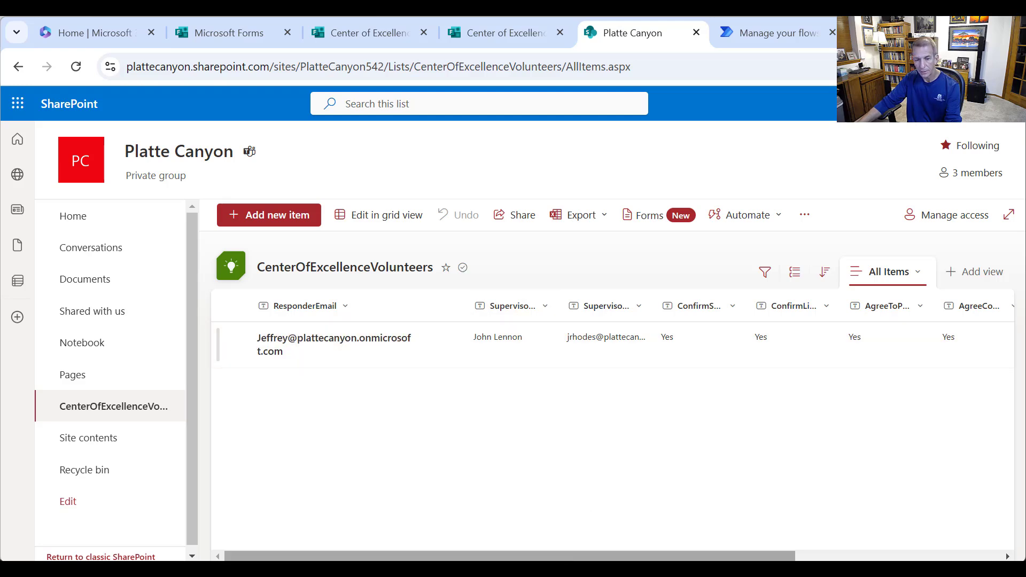
# - Scroll the list right to the Comments column and bring up the confirmation email
pyautogui.moveTo(574, 555); pyautogui.dragTo(684, 553)
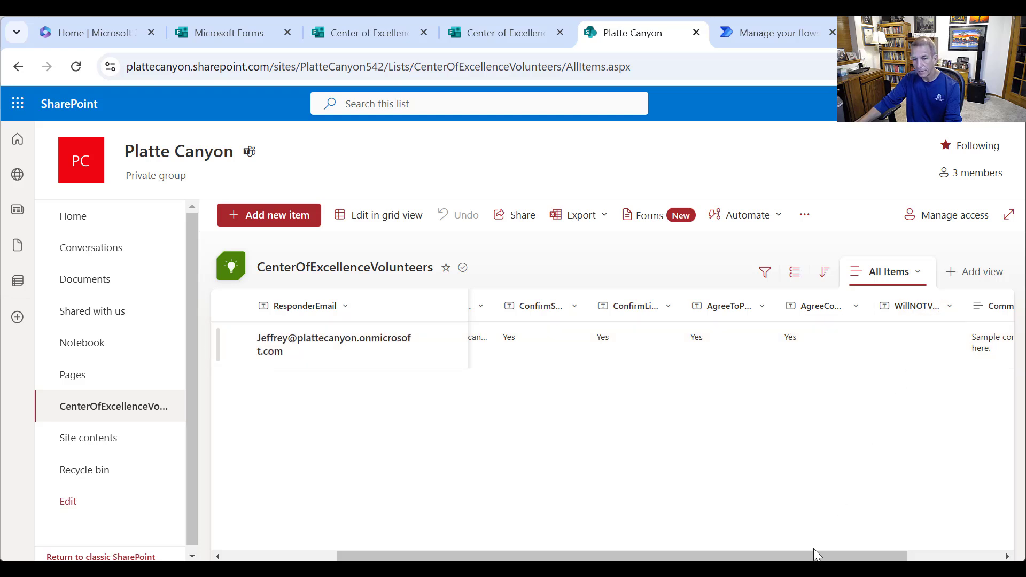
pyautogui.moveTo(816, 555); pyautogui.dragTo(925, 551)
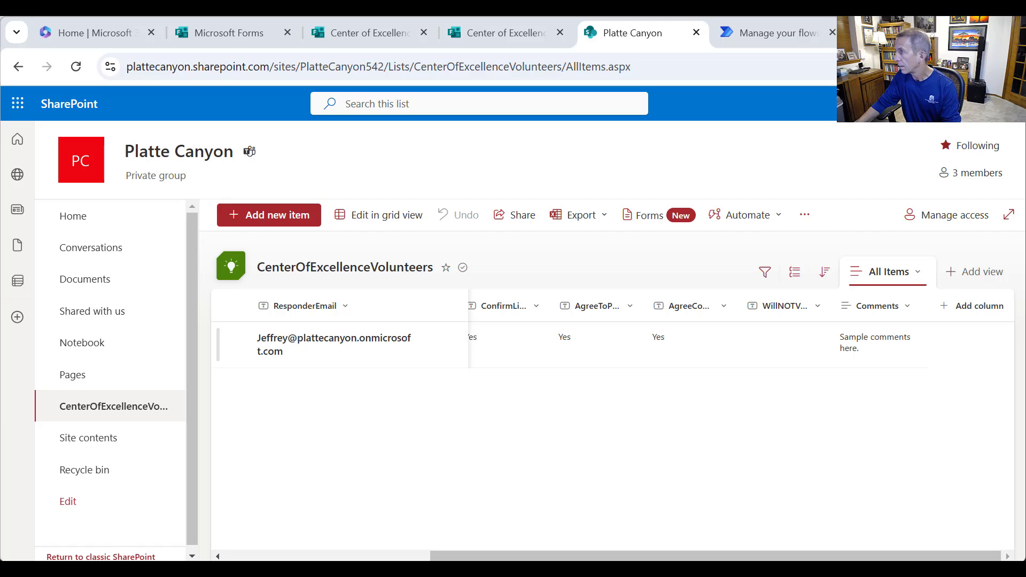
pyautogui.moveTo(1025, 171); pyautogui.dragTo(576, 51)
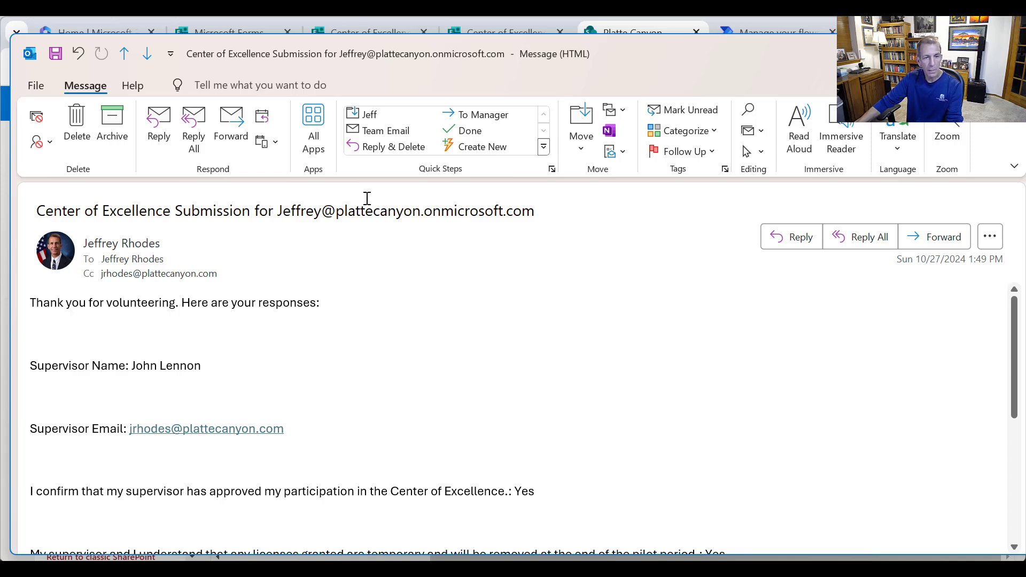
pyautogui.moveTo(281, 209); pyautogui.dragTo(538, 205)
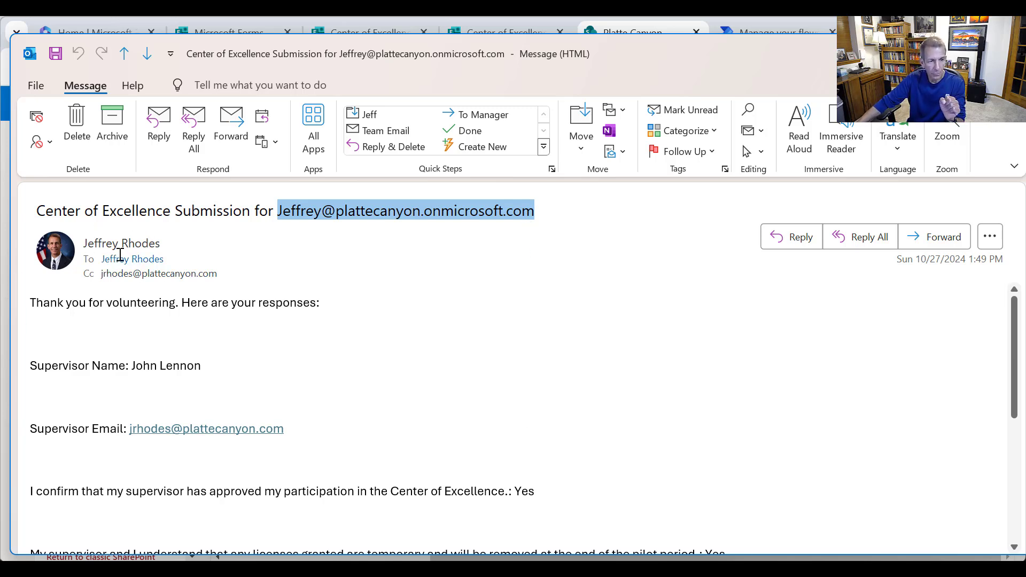
pyautogui.moveTo(119, 257)
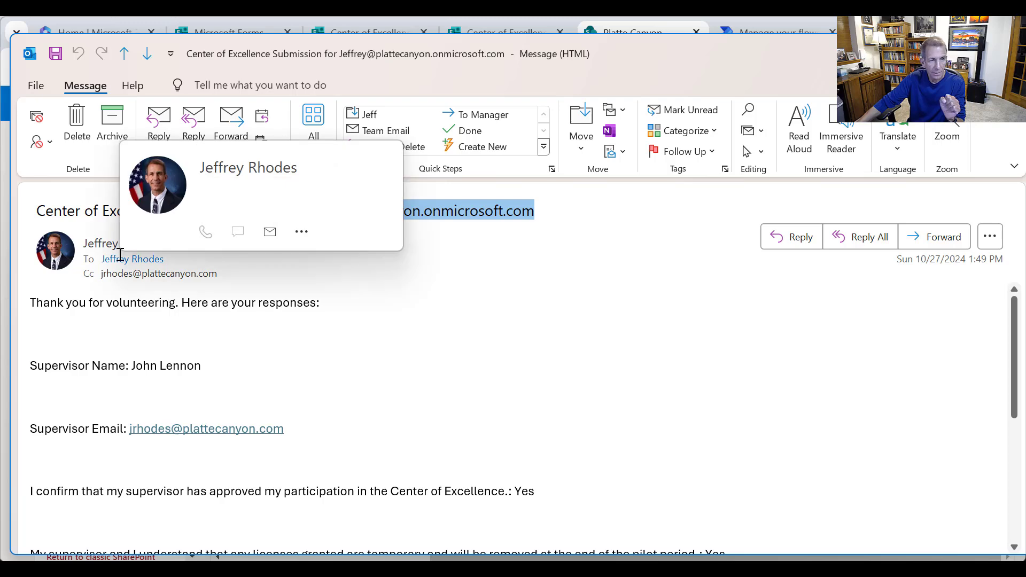
pyautogui.click(119, 256)
pyautogui.click(93, 279)
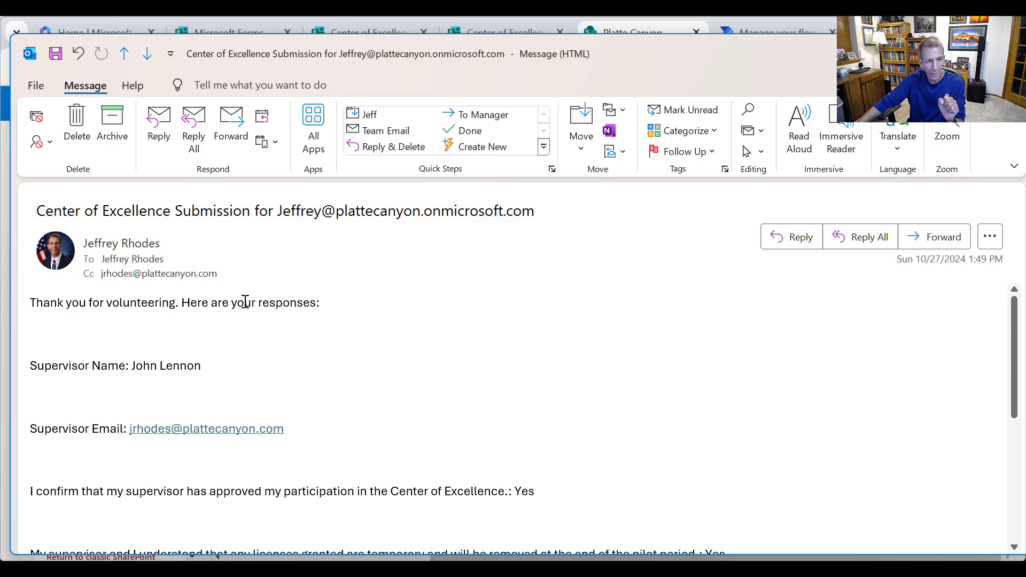
pyautogui.scroll(-2, 289, 382)
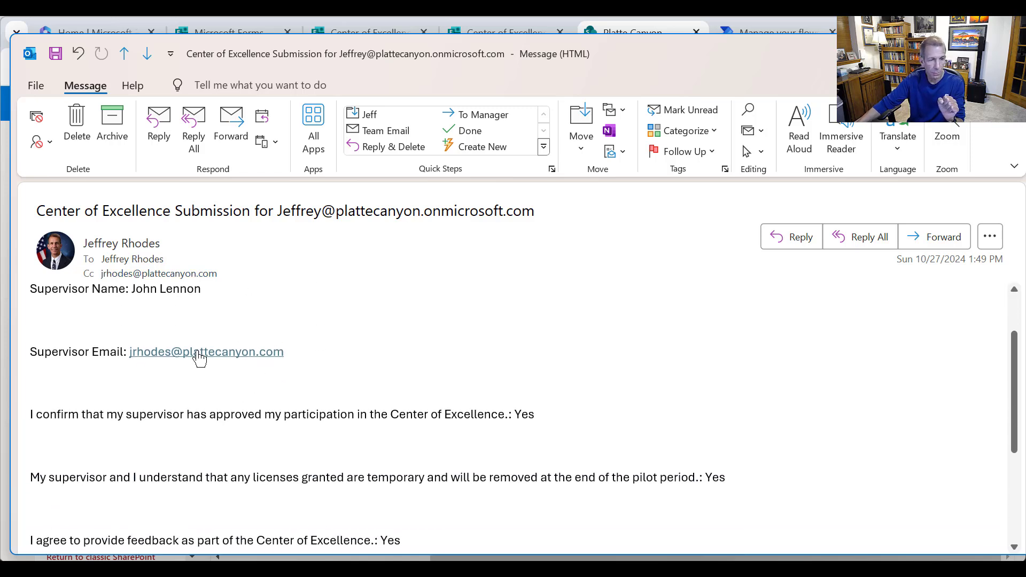
pyautogui.scroll(-3, 158, 352)
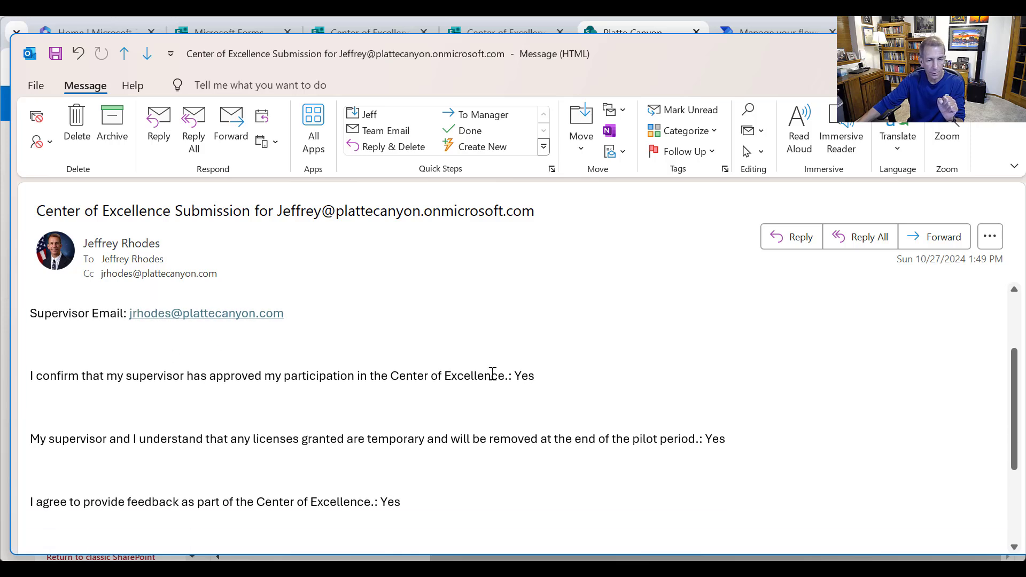
pyautogui.scroll(-2, 604, 410)
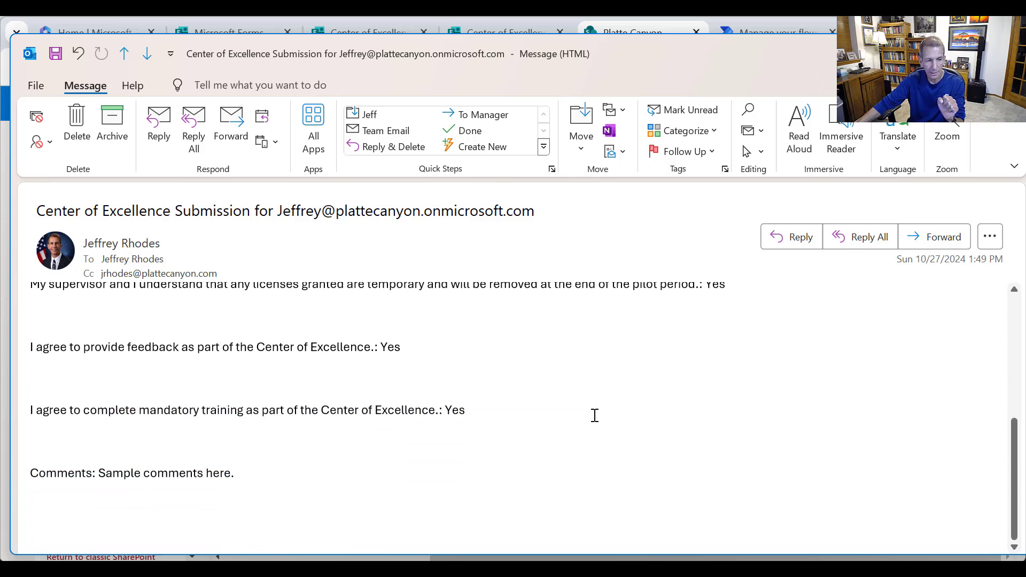